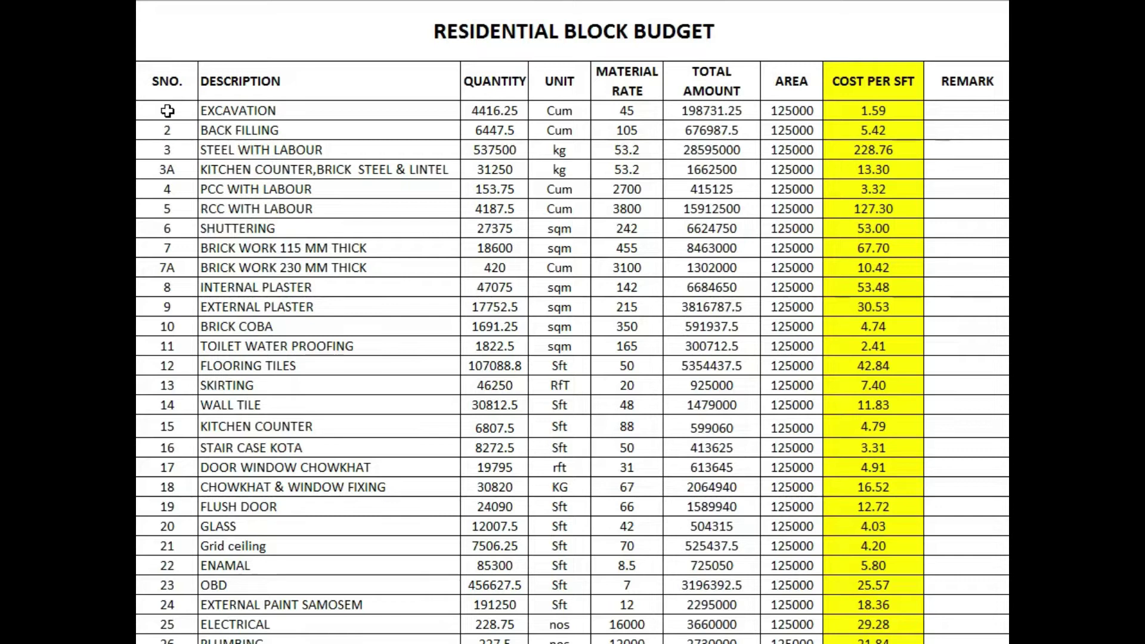
# Examine the Residential Block Budget columns along the Excavation row, from serial number to area and cost per sft.
pyautogui.hscroll(2, 235, 110)
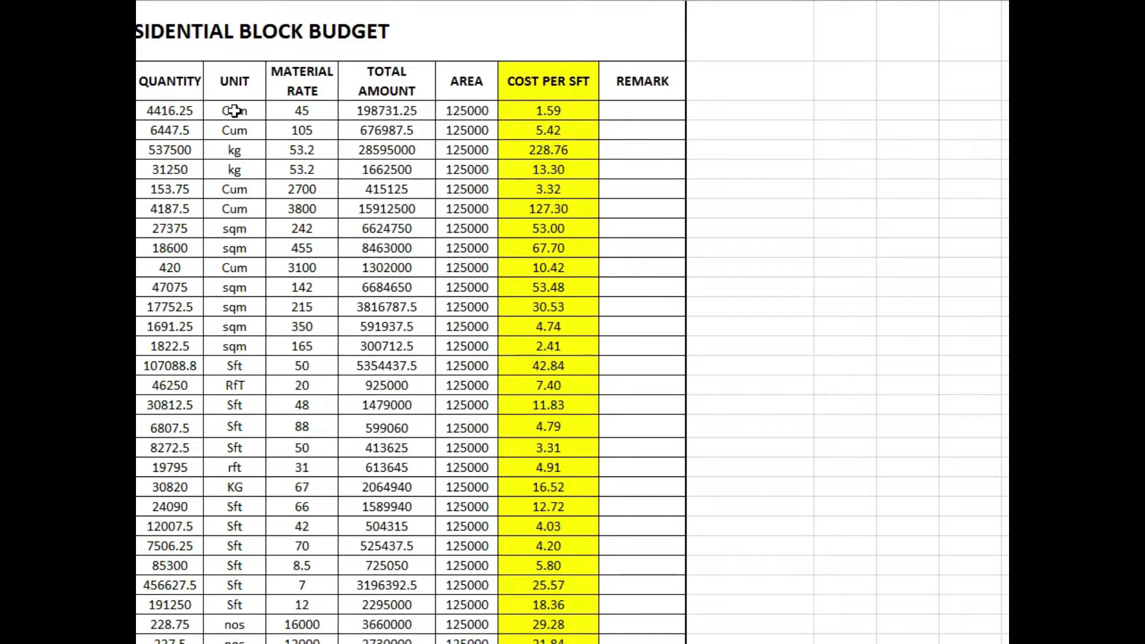
pyautogui.hscroll(-2, 572, 322)
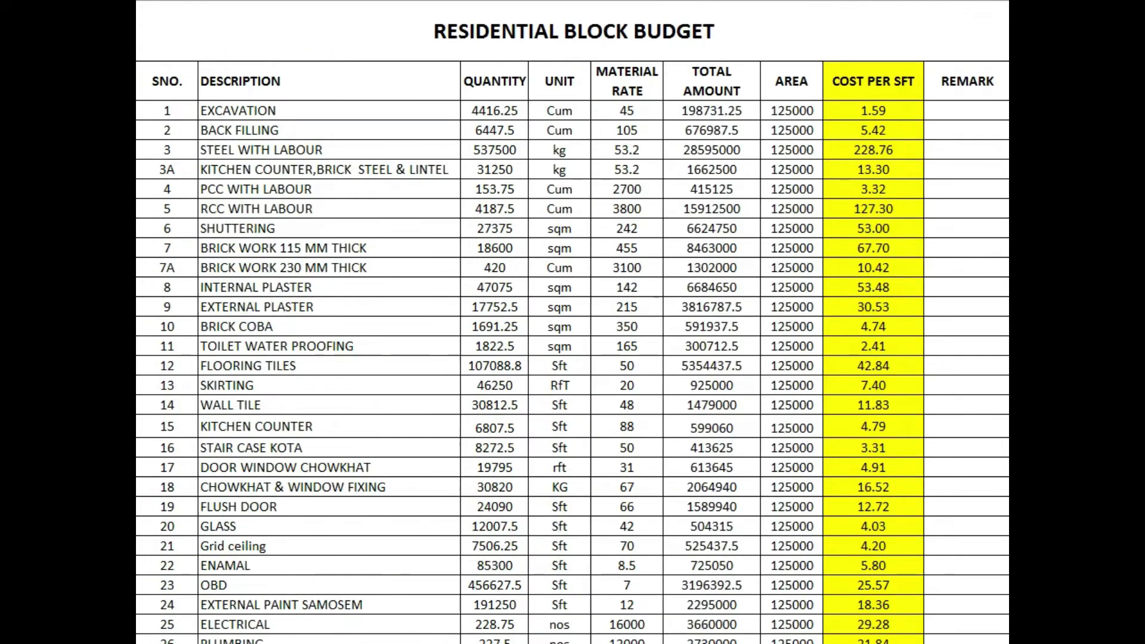
pyautogui.click(170, 113)
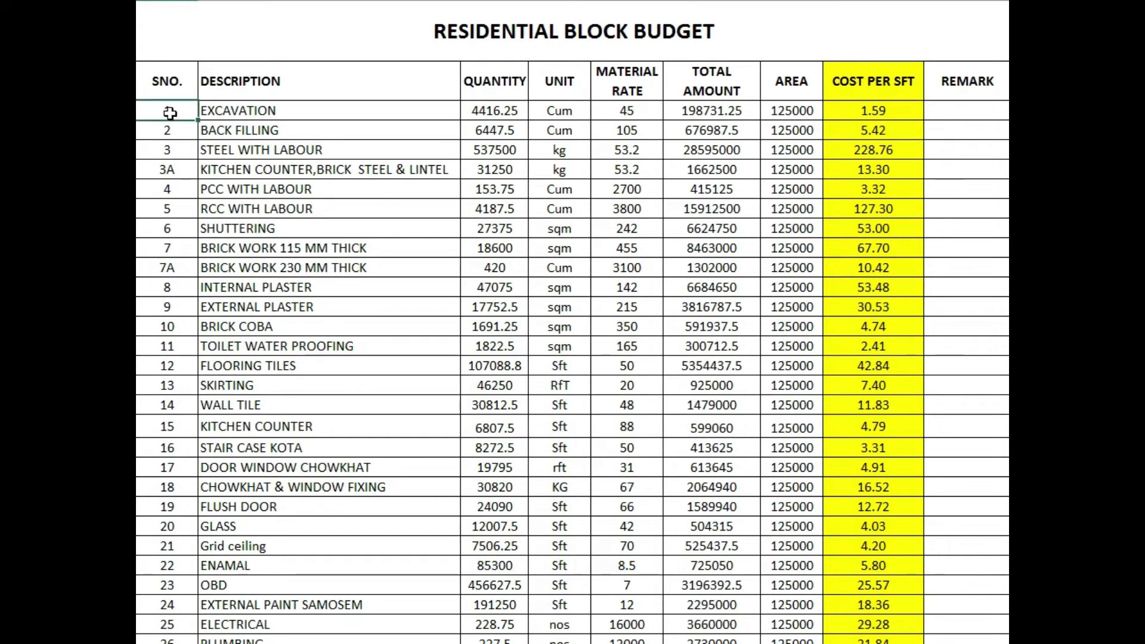
pyautogui.click(250, 111)
pyautogui.click(488, 112)
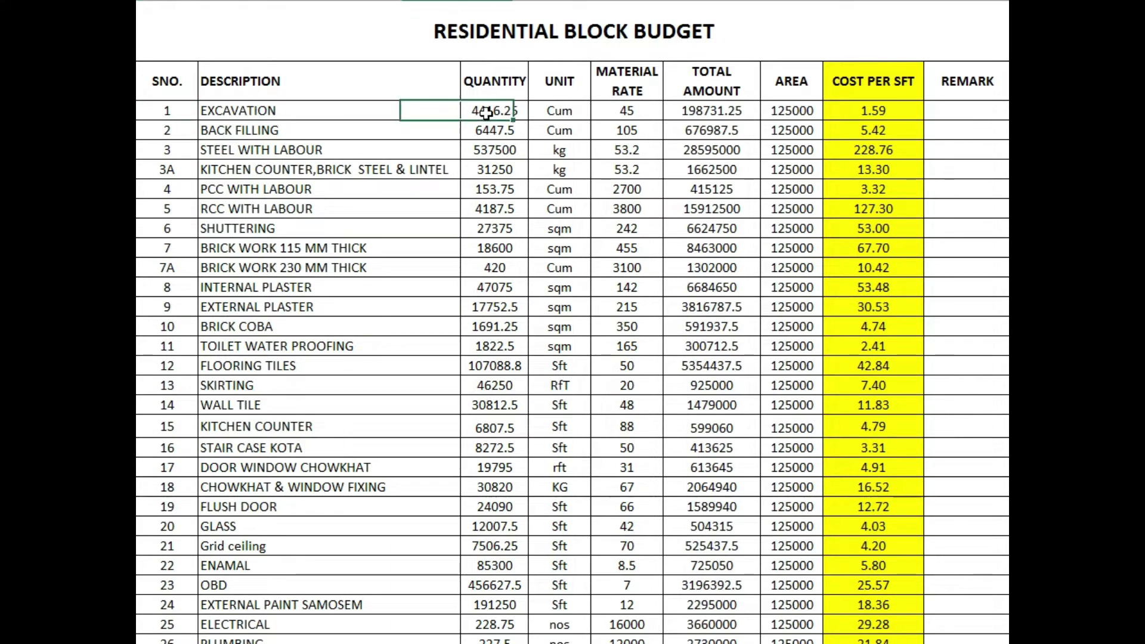
pyautogui.click(553, 113)
pyautogui.click(623, 113)
pyautogui.click(842, 113)
pyautogui.click(786, 113)
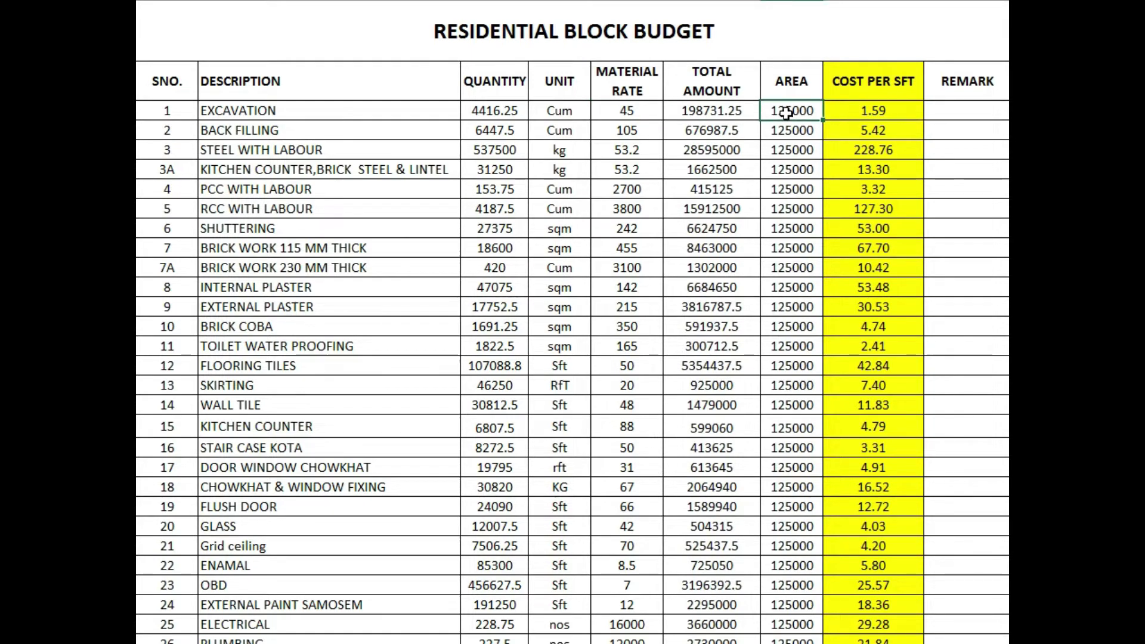
# Review the budget line items and their cost per sft, from Back Filling down to Electrical.
pyautogui.click(847, 132)
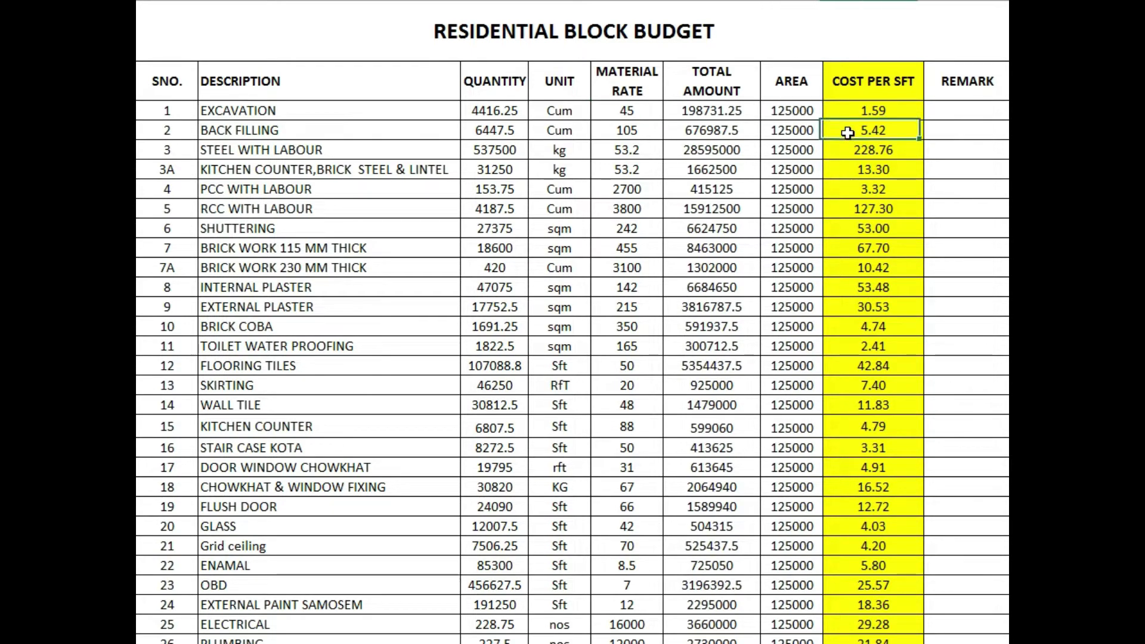
pyautogui.click(825, 153)
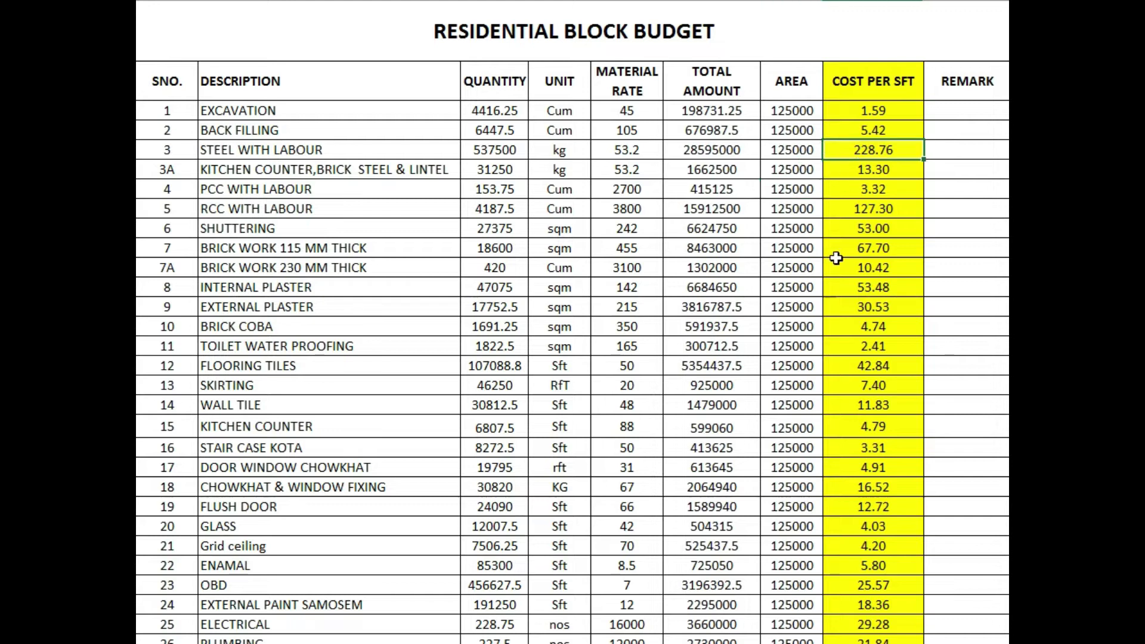
pyautogui.click(859, 309)
pyautogui.click(344, 306)
pyautogui.click(258, 374)
pyautogui.click(840, 369)
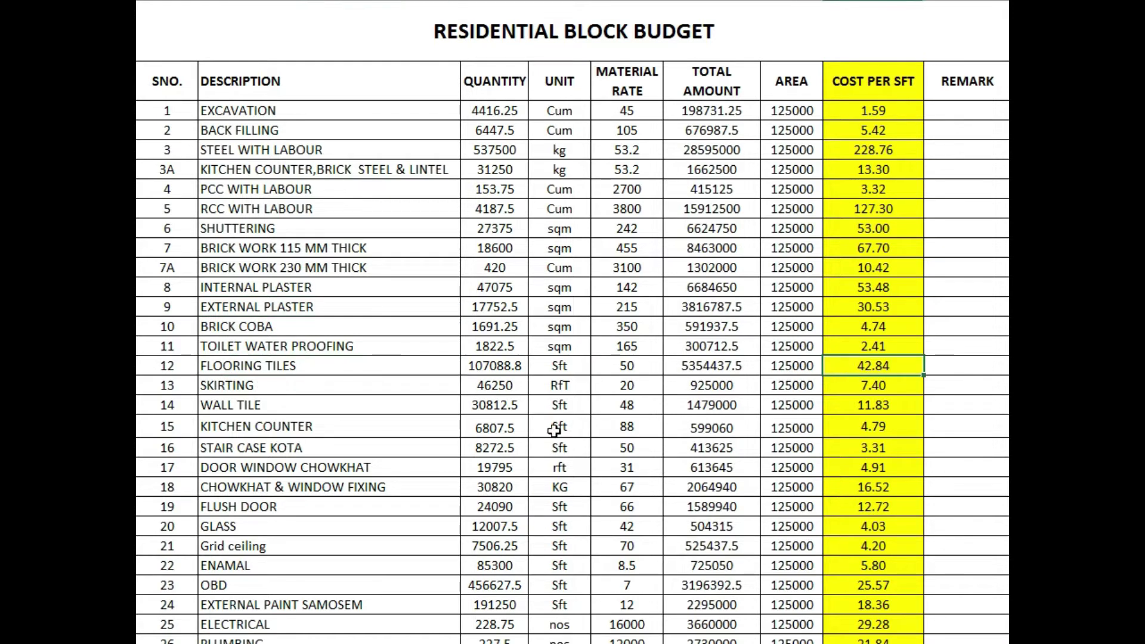
pyautogui.click(394, 393)
pyautogui.click(863, 412)
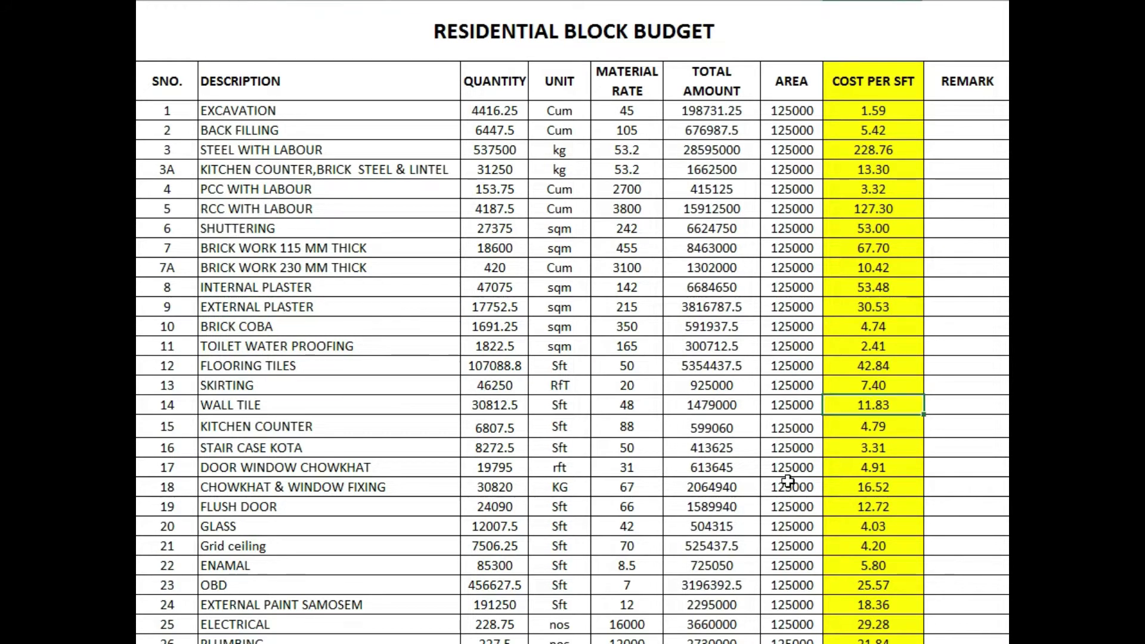
pyautogui.click(395, 448)
pyautogui.click(874, 464)
pyautogui.click(423, 493)
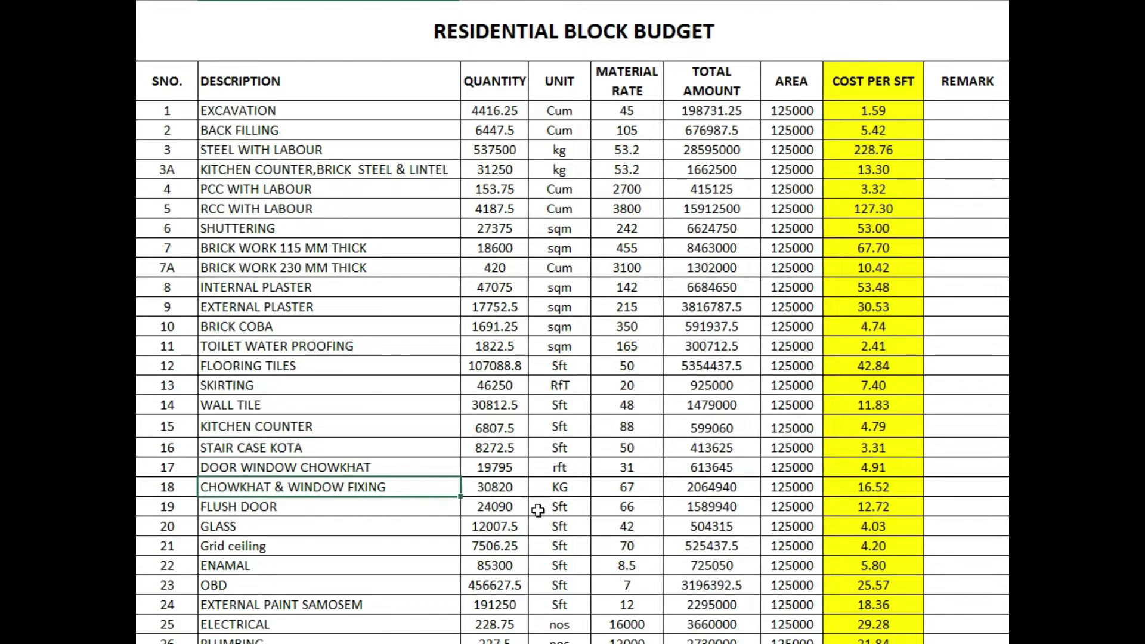
pyautogui.click(848, 525)
pyautogui.click(371, 598)
pyautogui.click(881, 606)
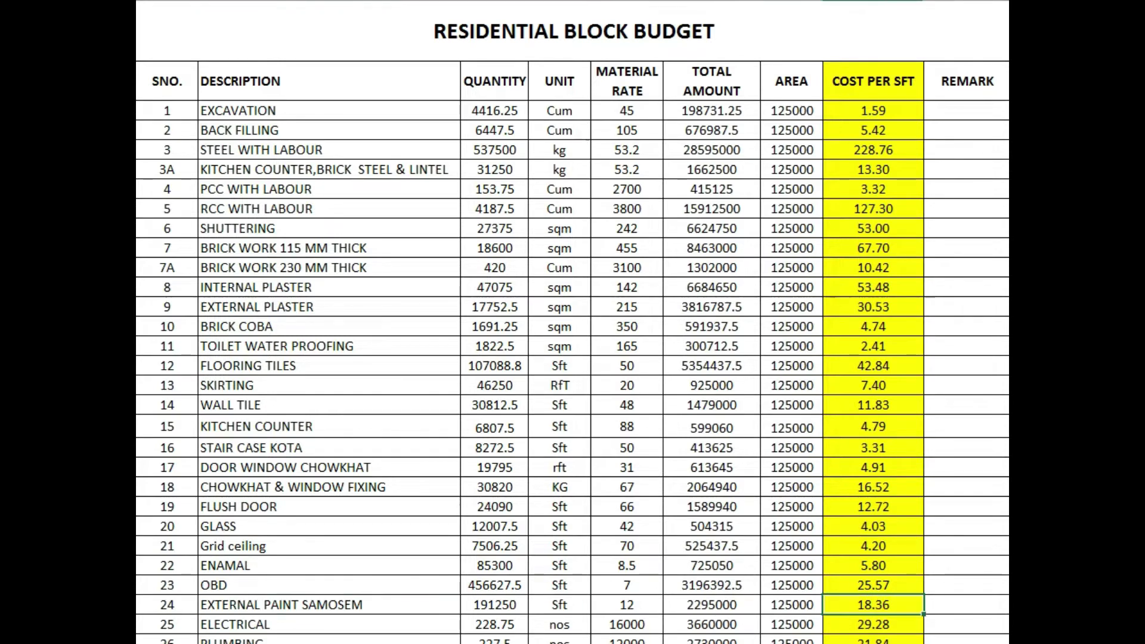
pyautogui.scroll(-3, 573, 322)
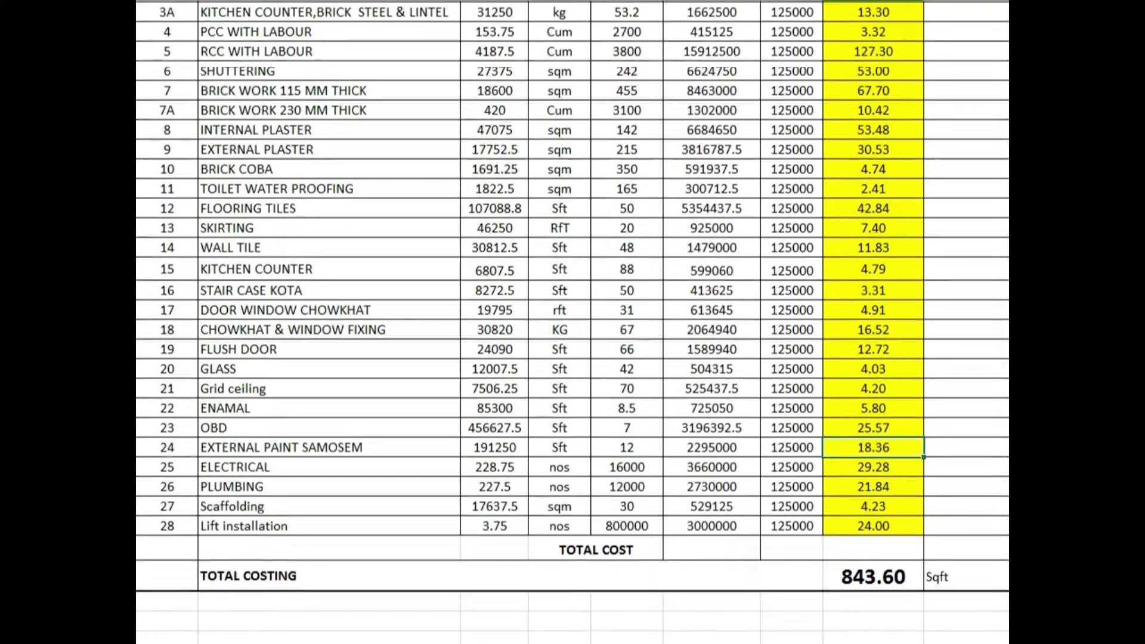
pyautogui.click(325, 448)
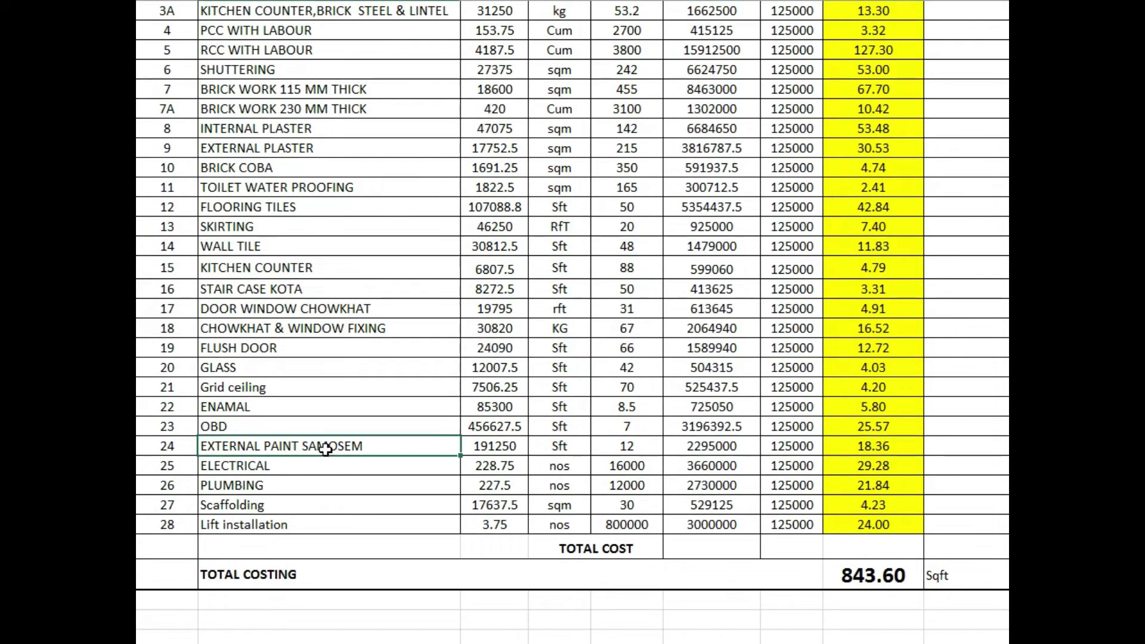
pyautogui.click(606, 451)
pyautogui.click(756, 465)
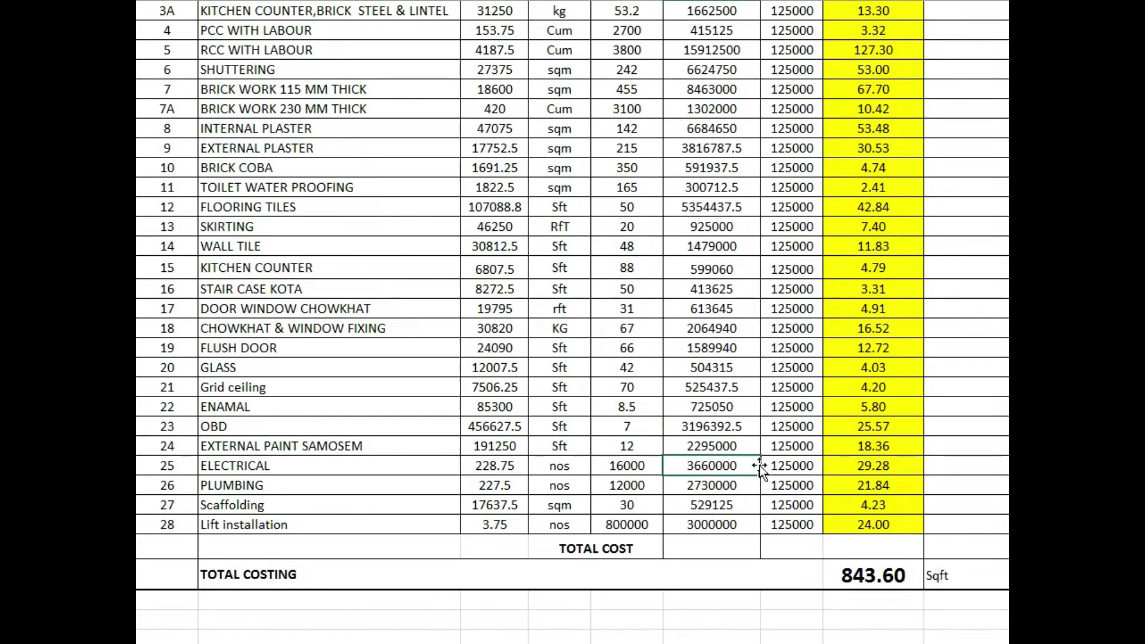
# Change the label of the final total row to "TOTAL COSTING PER SQFT".
pyautogui.click(334, 577)
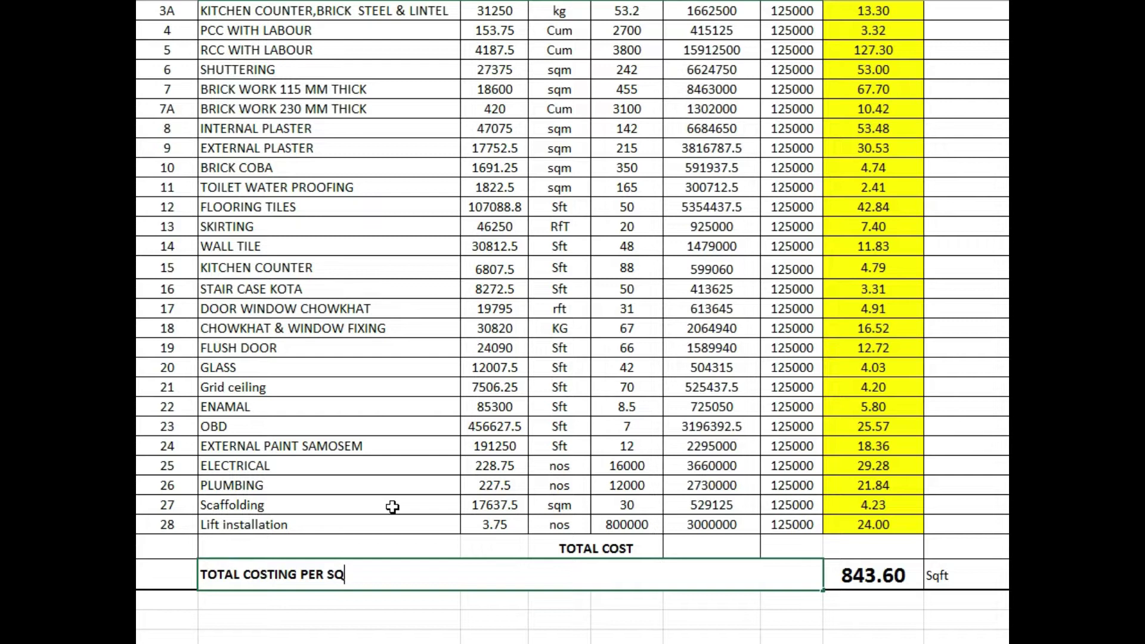
pyautogui.click(387, 468)
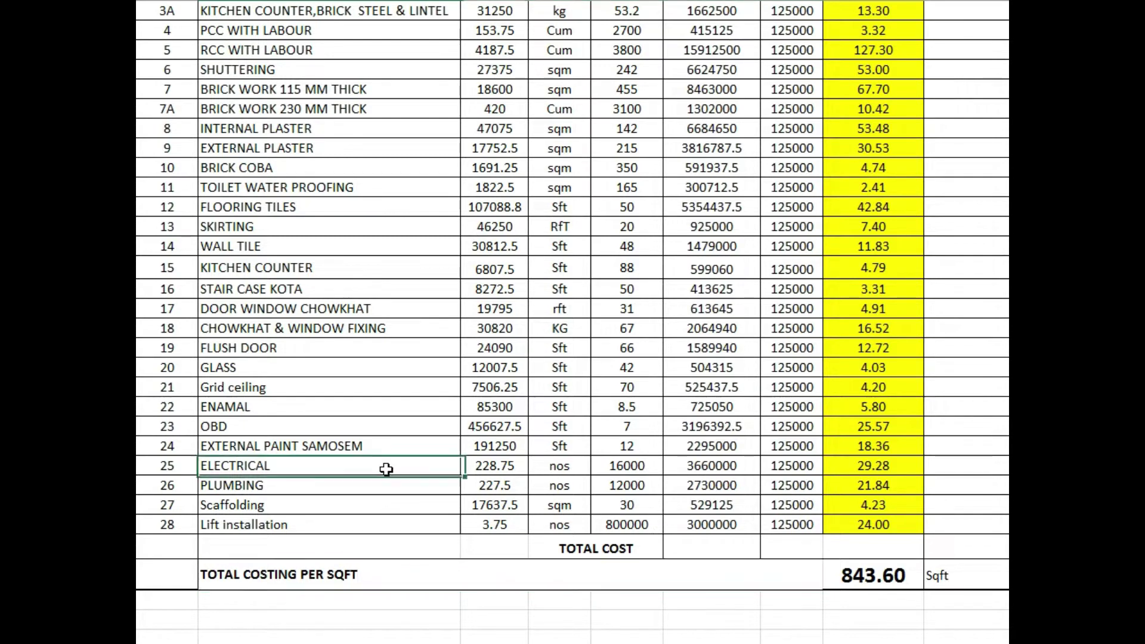
pyautogui.click(892, 522)
pyautogui.click(965, 483)
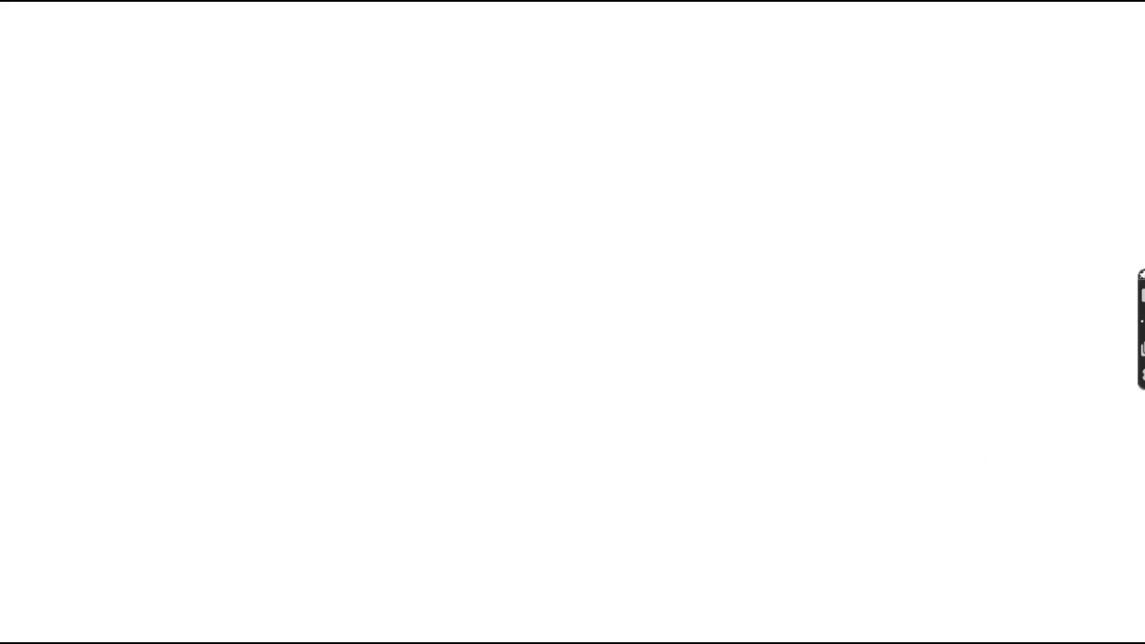
# Switch to a blank text document and write "After creating budget" as its first line.
pyautogui.write('Aft')
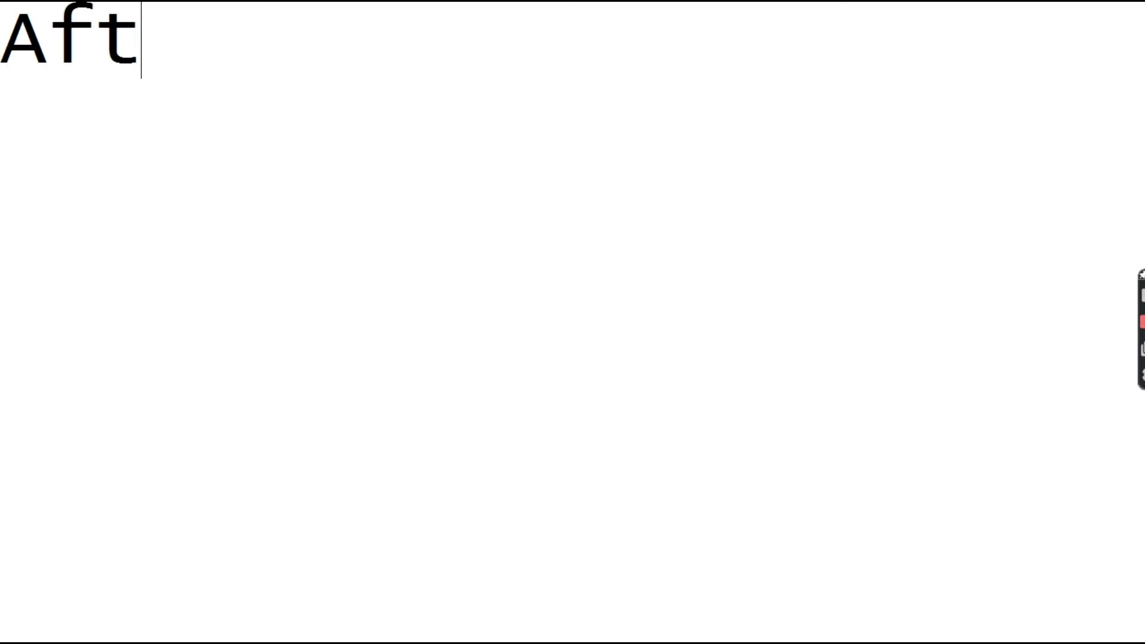
pyautogui.write('er c')
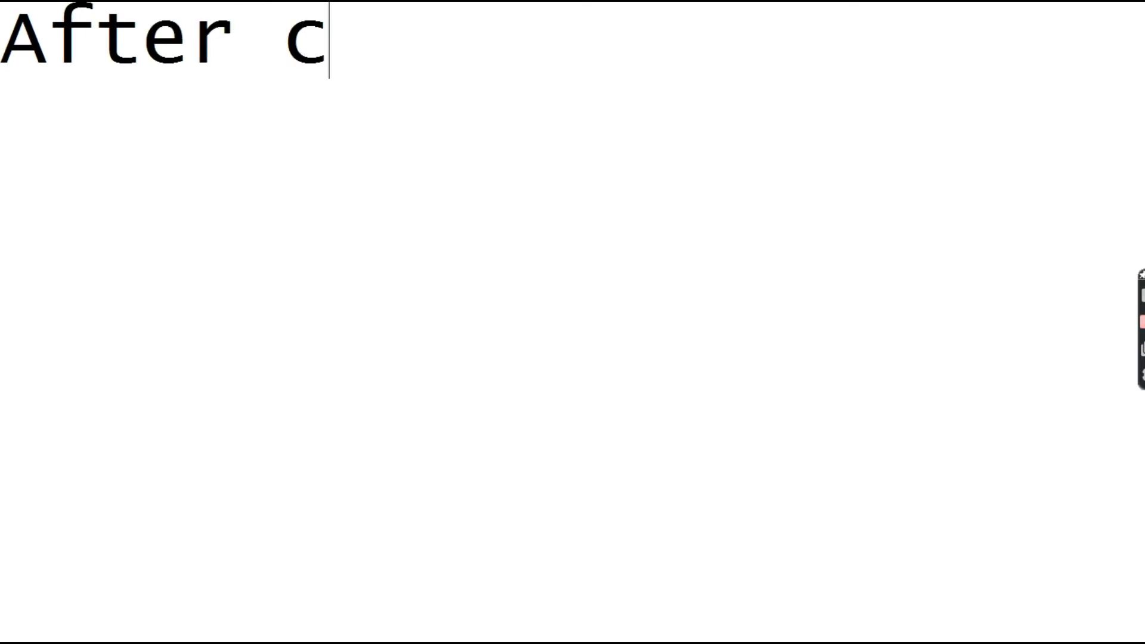
pyautogui.write('reatin')
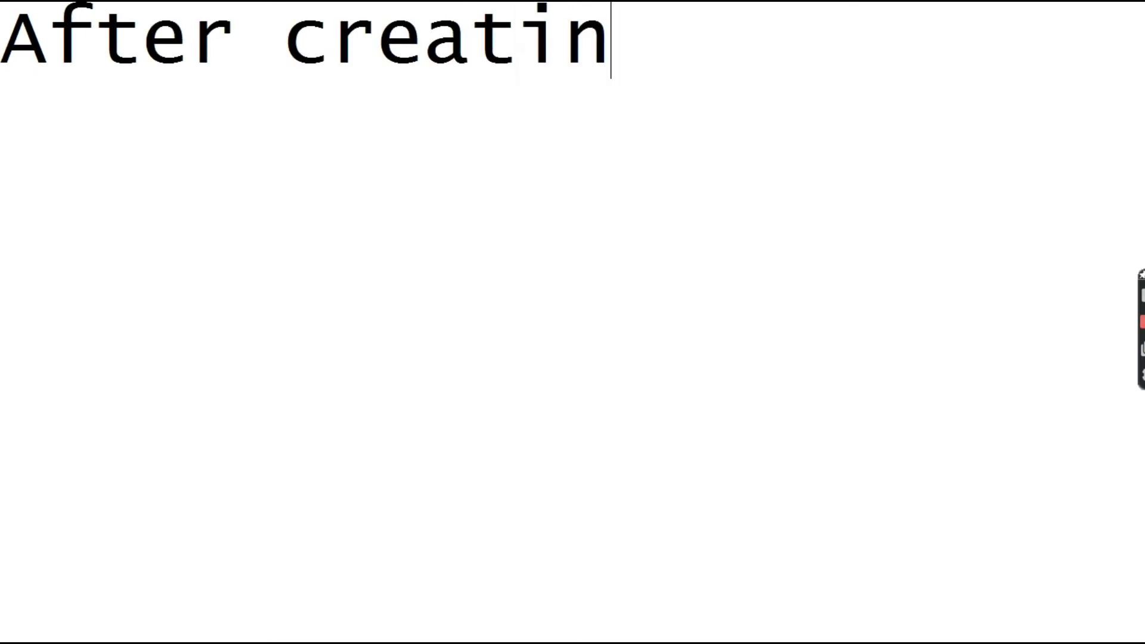
pyautogui.write('g budget')
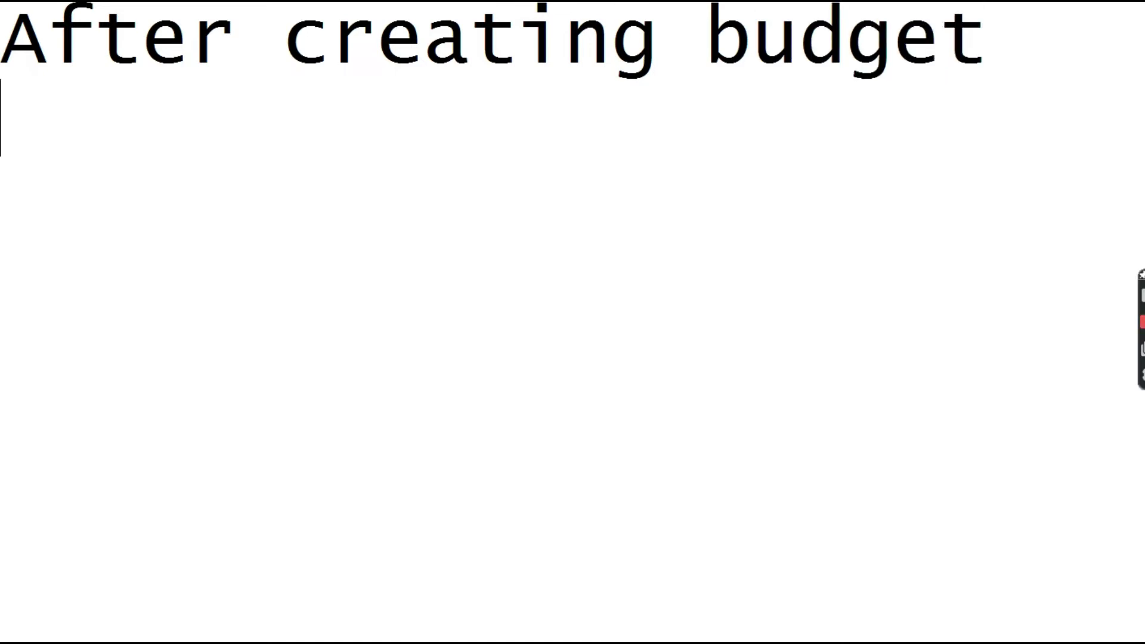
pyautogui.press('Return')
# Continue the note on a new line with "now you will have to create BOQ".
pyautogui.write('now ')
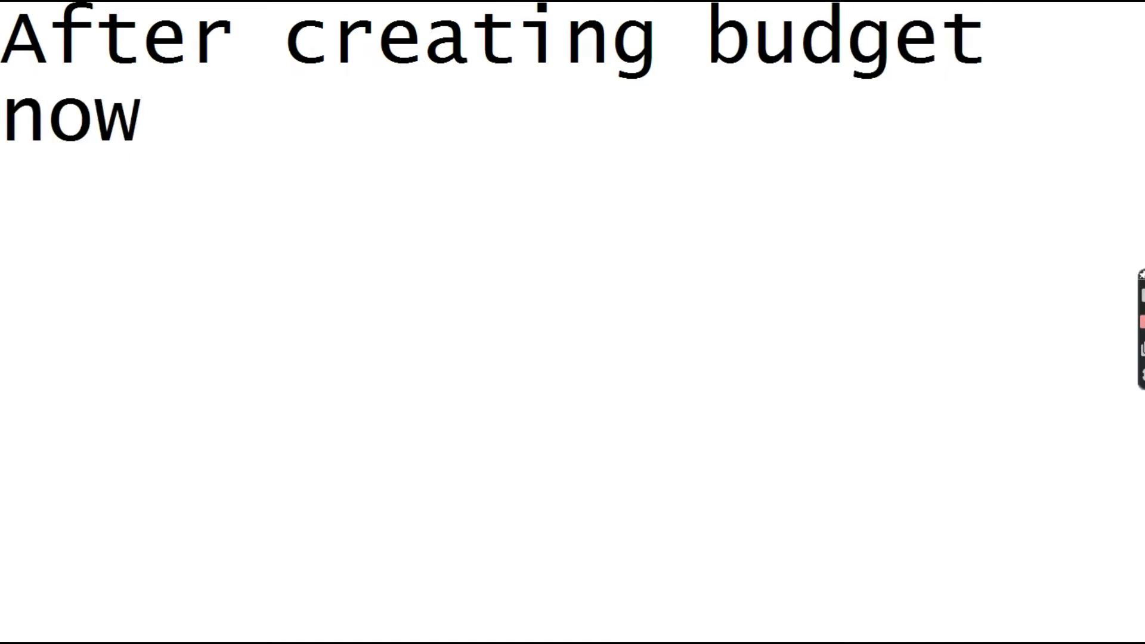
pyautogui.write('you ')
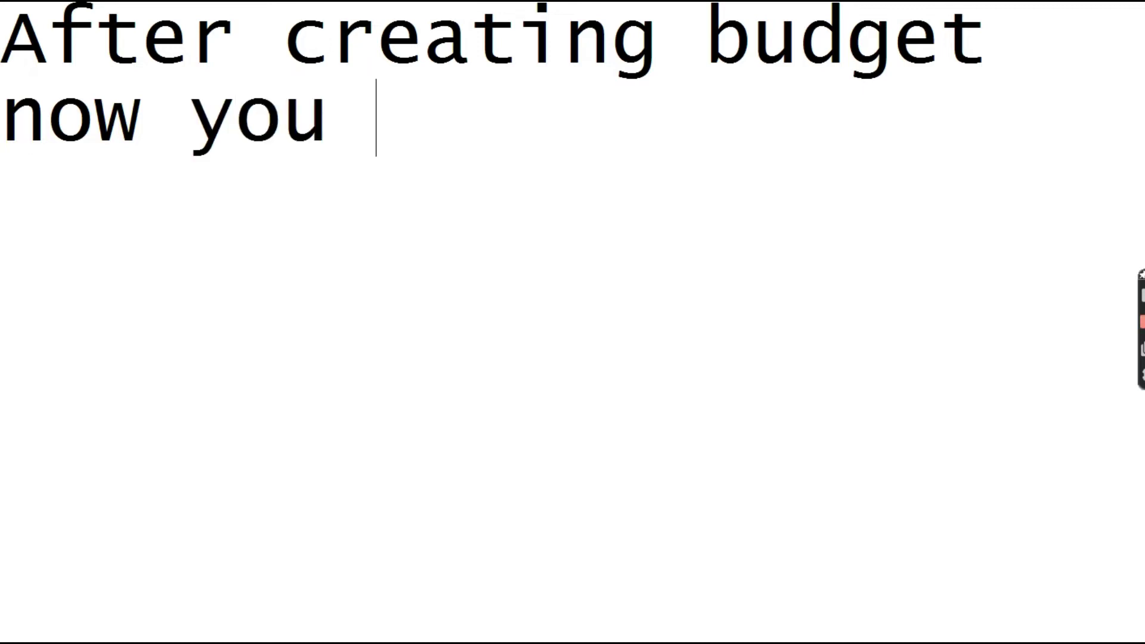
pyautogui.write('will h')
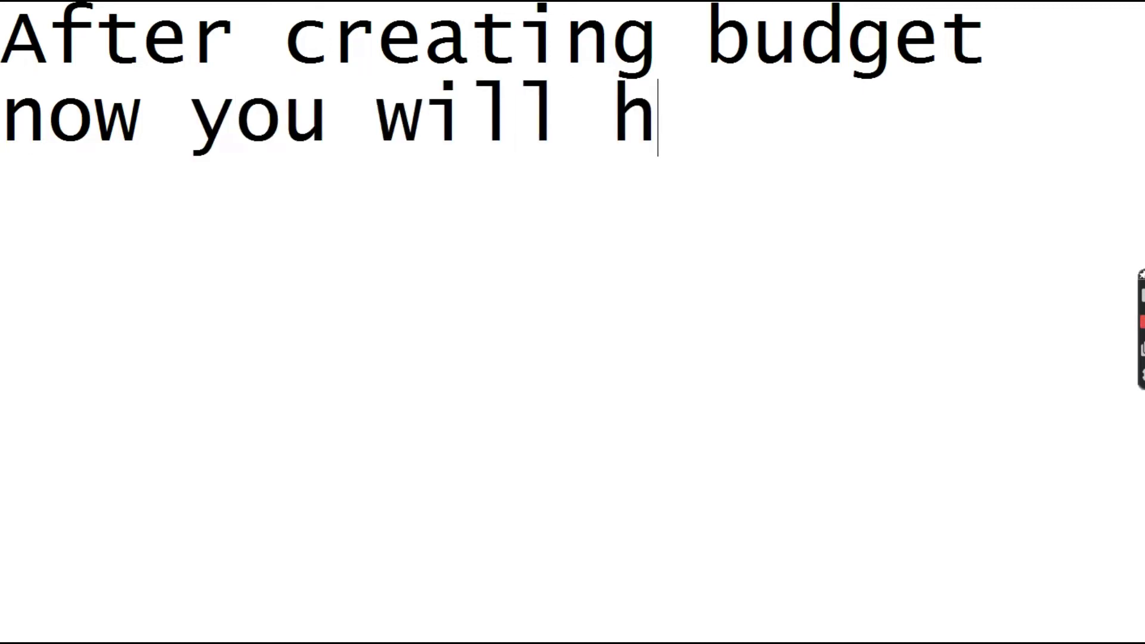
pyautogui.write('ave to ')
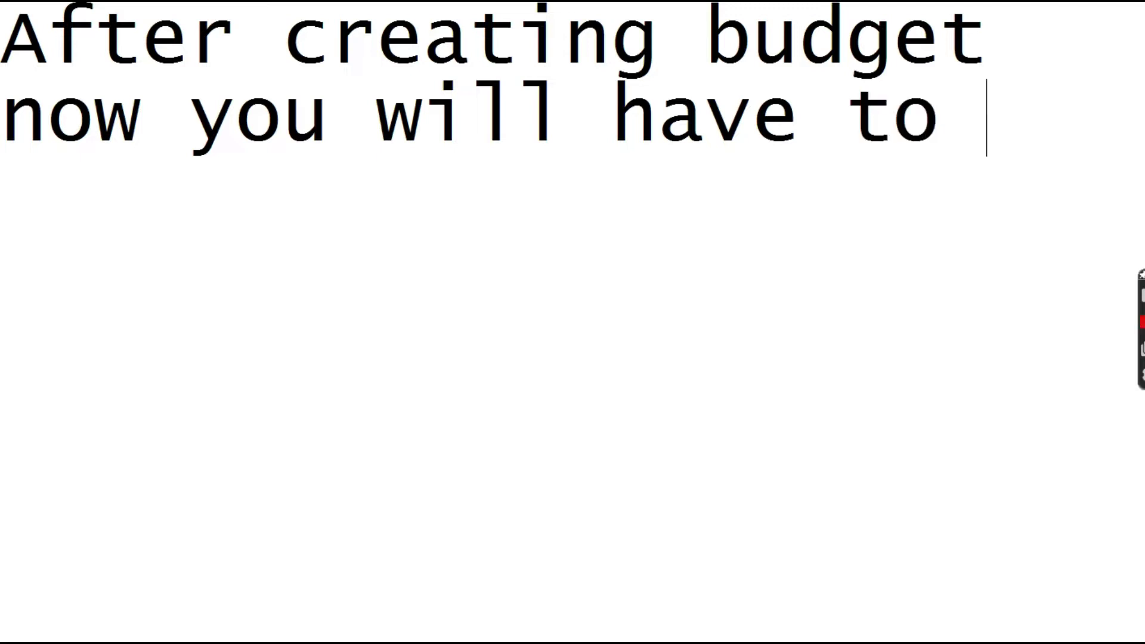
pyautogui.write('c')
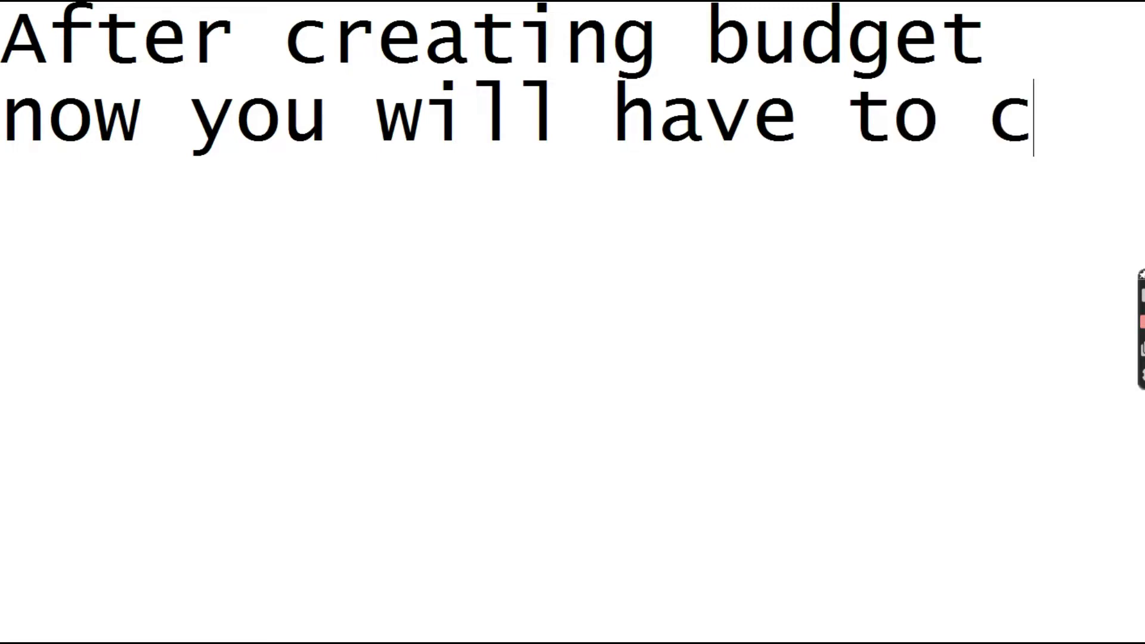
pyautogui.press('BackSpace')
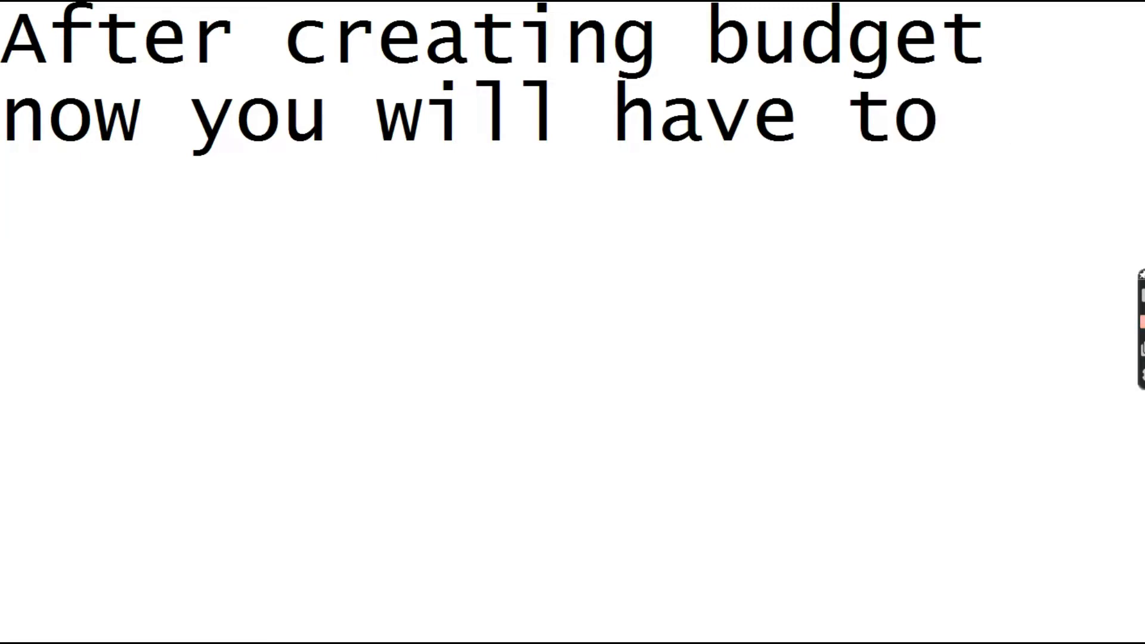
pyautogui.write('create ')
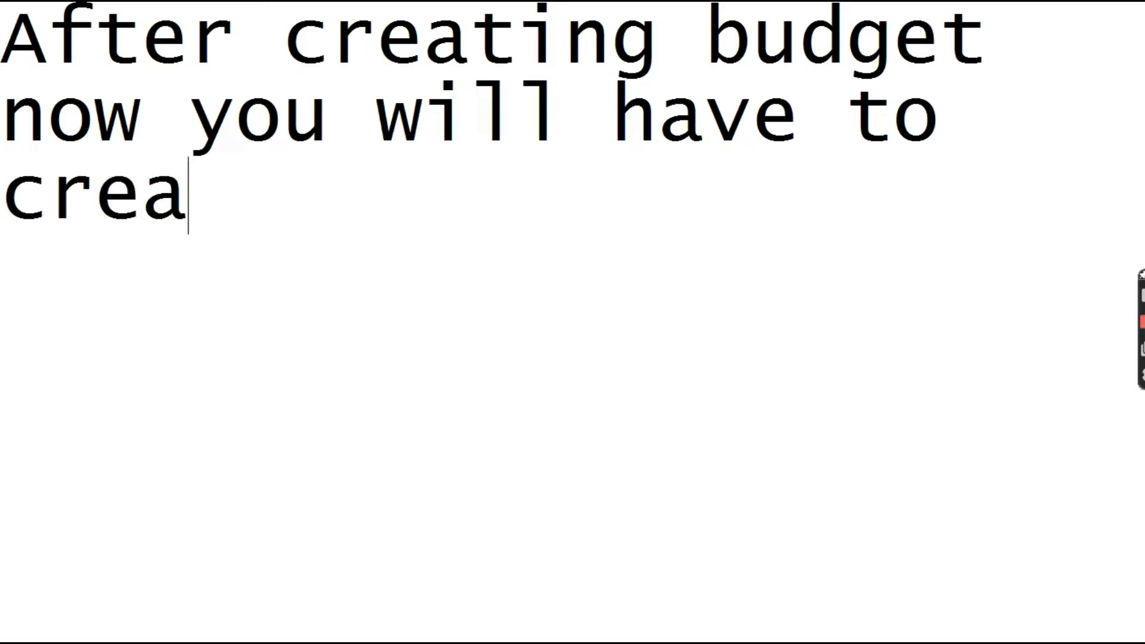
pyautogui.write('BOQ')
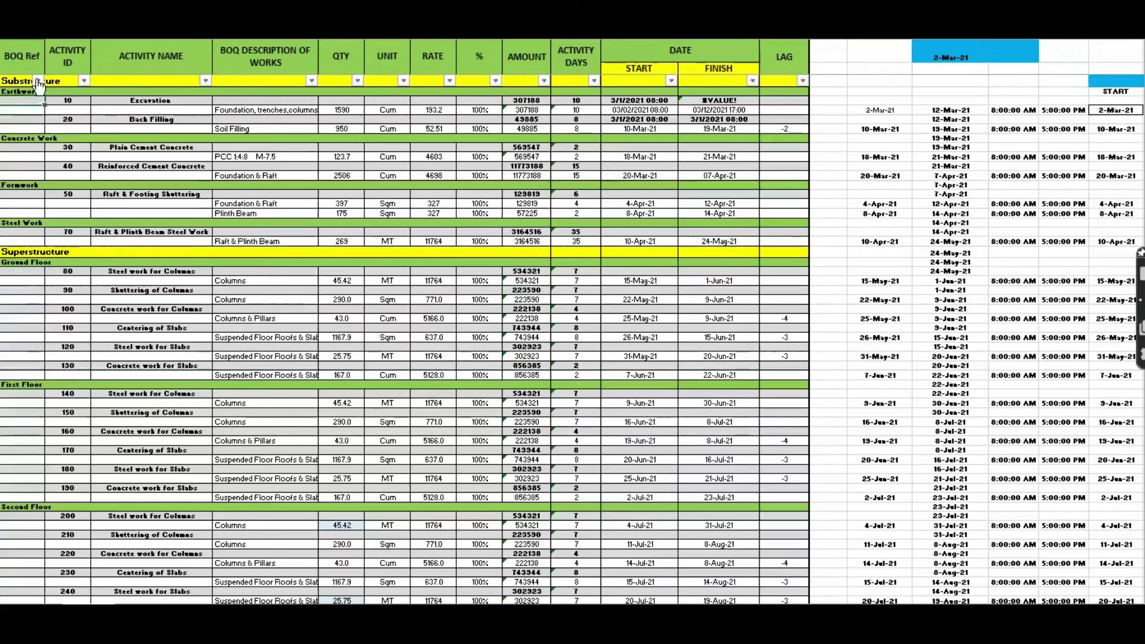
# Filter the BOQ Ref column by yellow cell colour and look over the main work section headings.
pyautogui.click(38, 80)
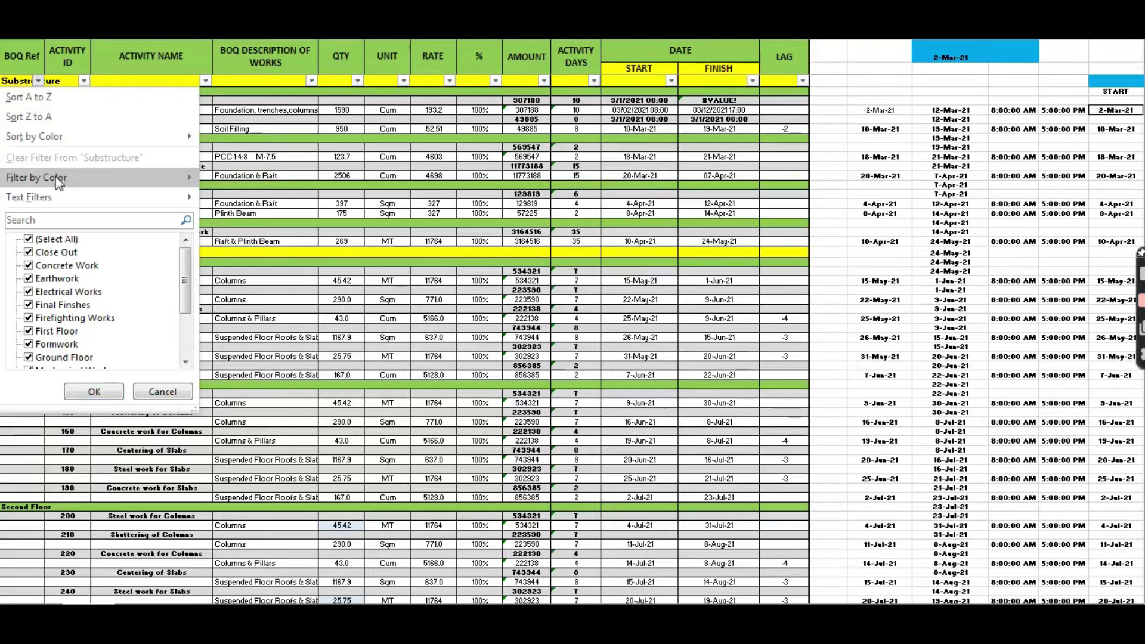
pyautogui.moveTo(175, 180)
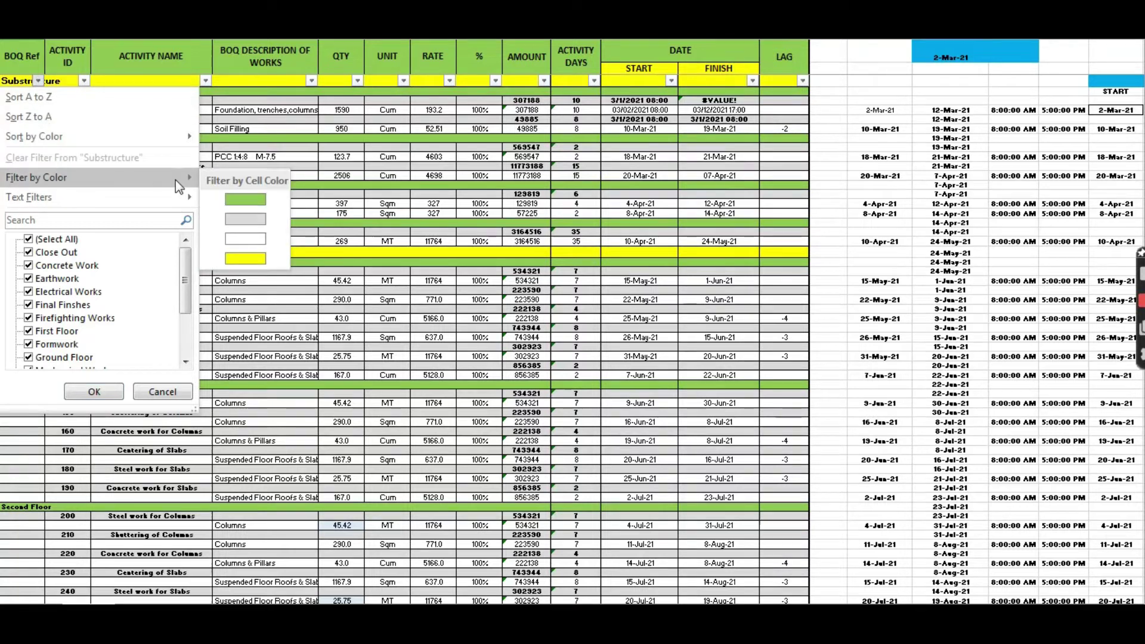
pyautogui.click(246, 260)
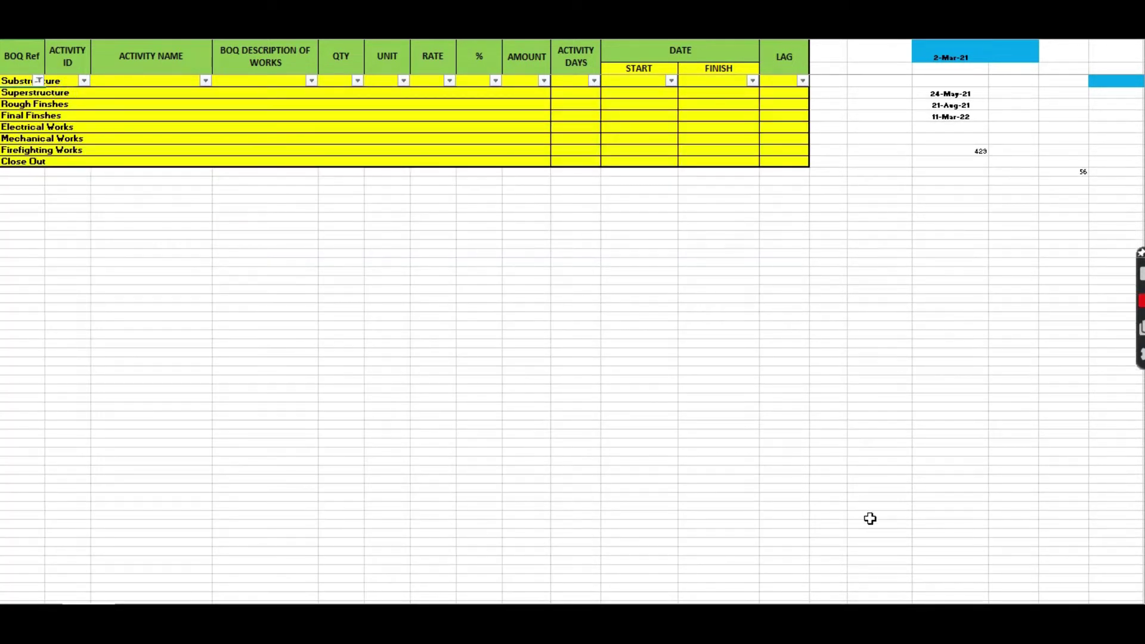
pyautogui.scroll(4, 67, 183)
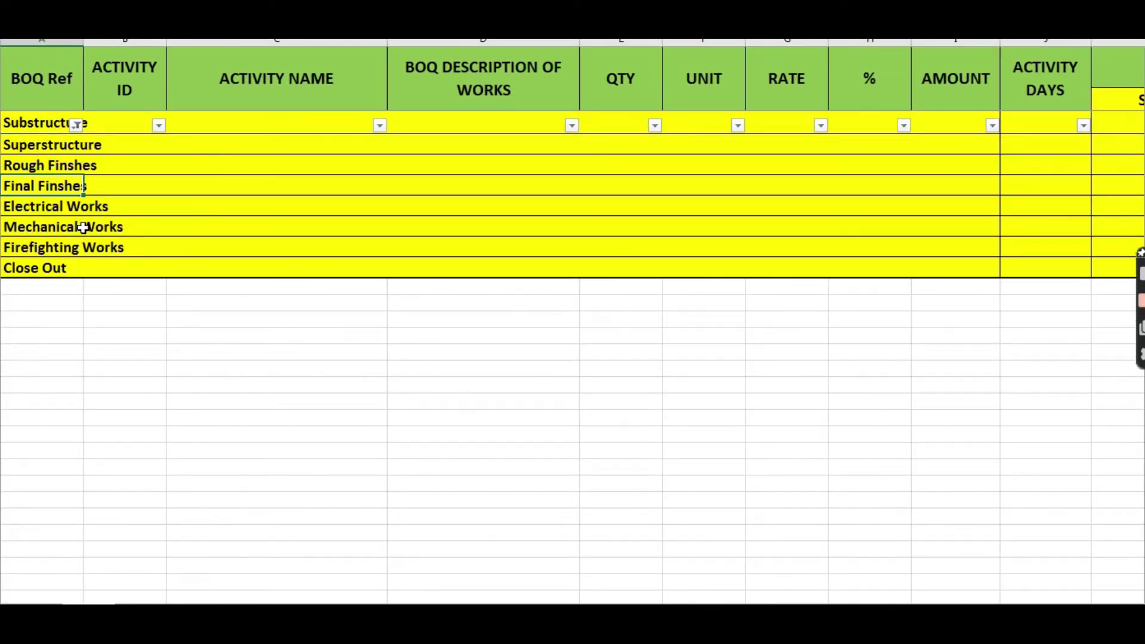
pyautogui.click(89, 251)
pyautogui.click(59, 268)
pyautogui.click(52, 170)
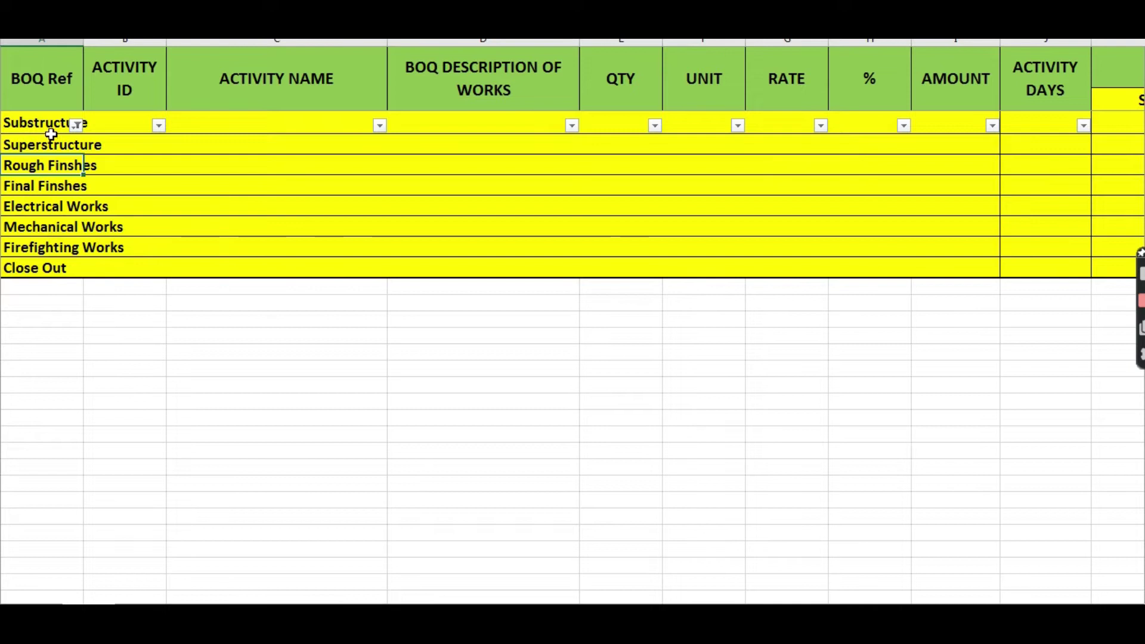
pyautogui.click(50, 127)
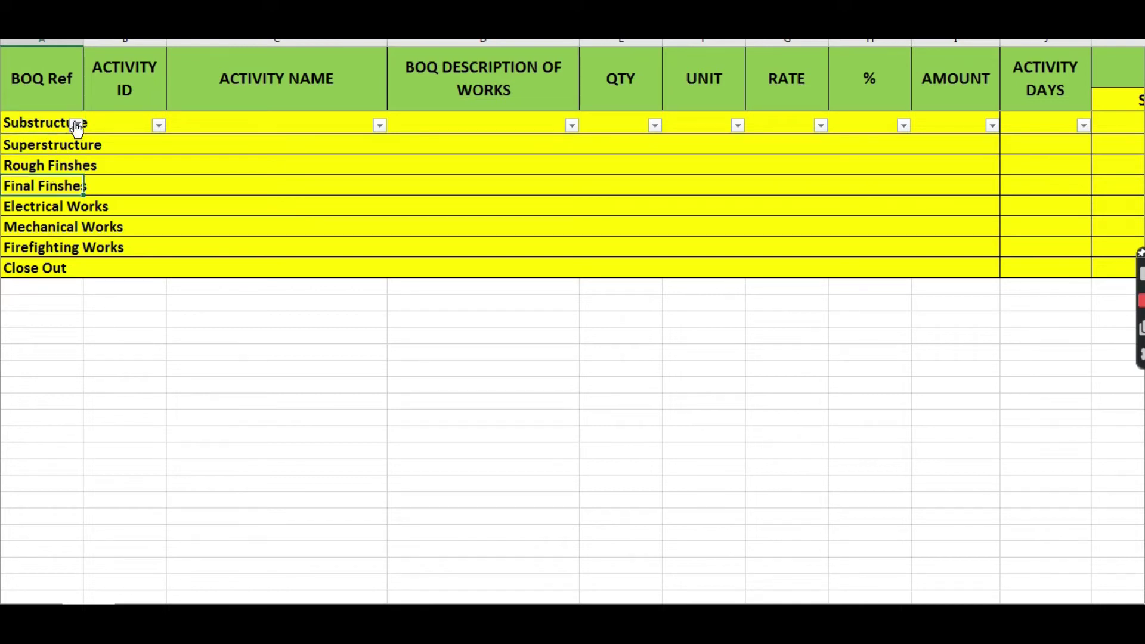
# Clear the colour filter from the BOQ Ref column and view the whole bill of quantities with its schedule columns.
pyautogui.click(77, 124)
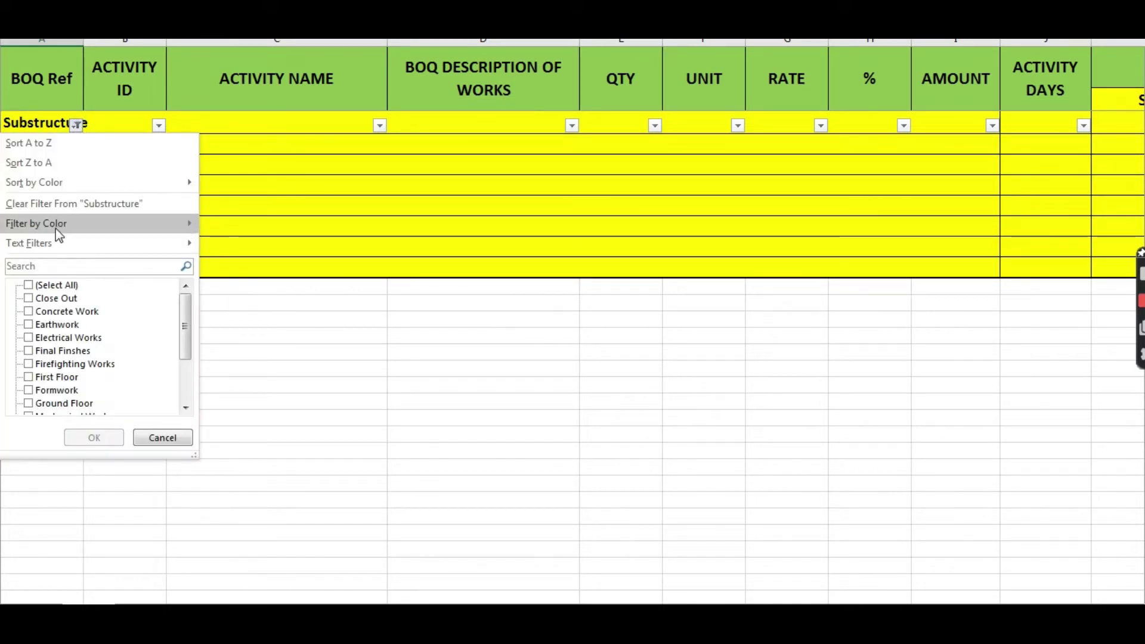
pyautogui.click(55, 204)
pyautogui.click(122, 322)
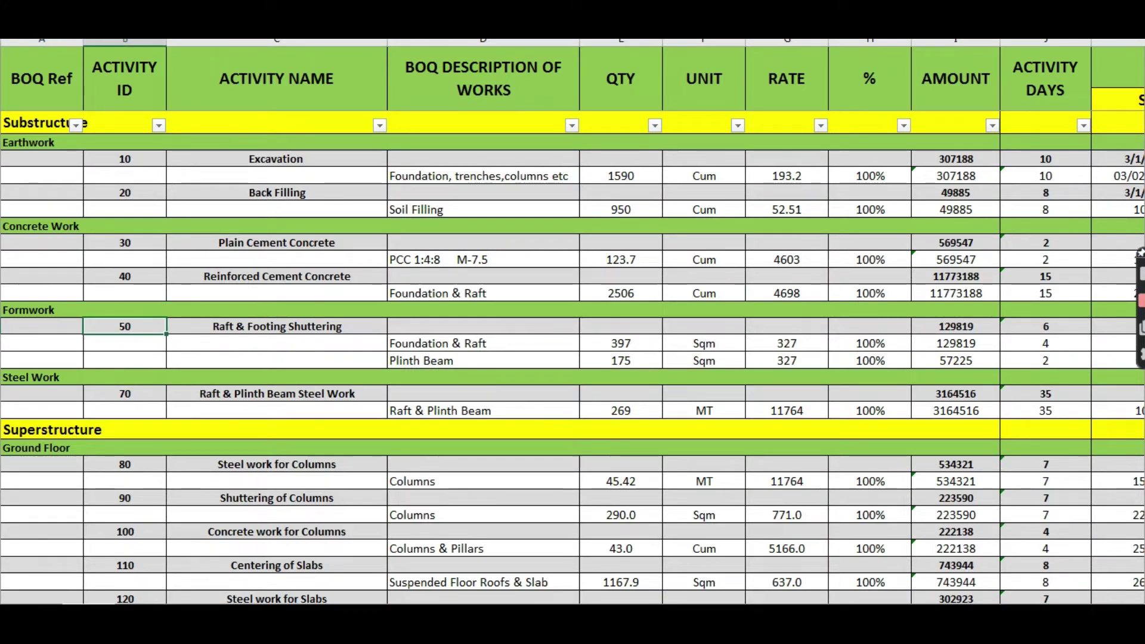
pyautogui.keyDown('ctrl'); pyautogui.scroll(-4, 122, 322); pyautogui.keyUp('ctrl')
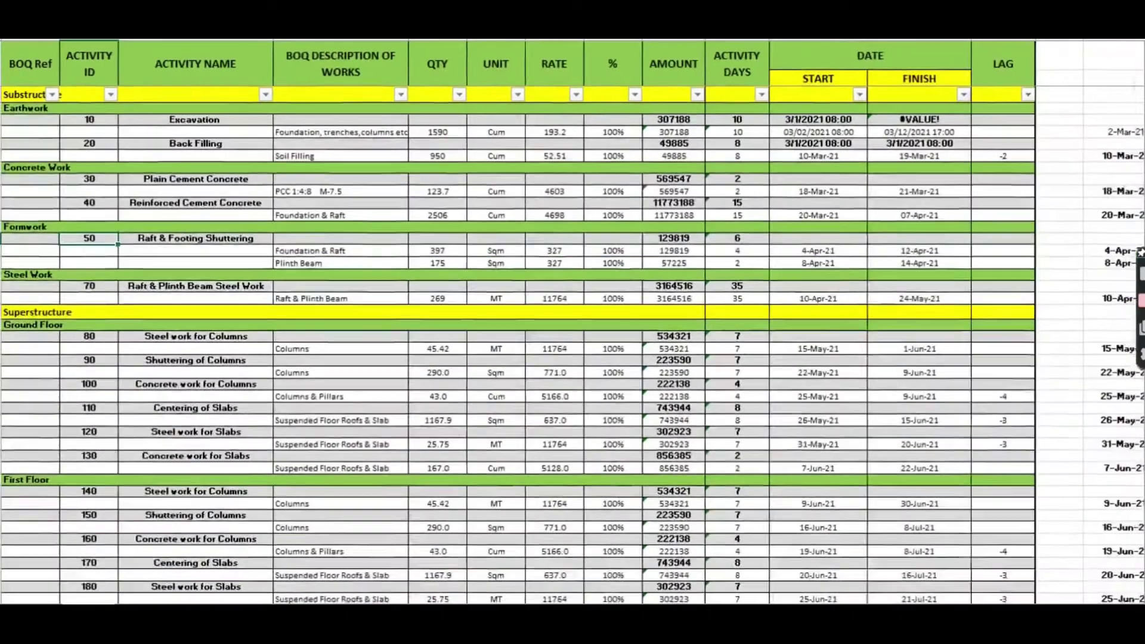
pyautogui.keyDown('ctrl'); pyautogui.scroll(-2, 122, 322); pyautogui.keyUp('ctrl')
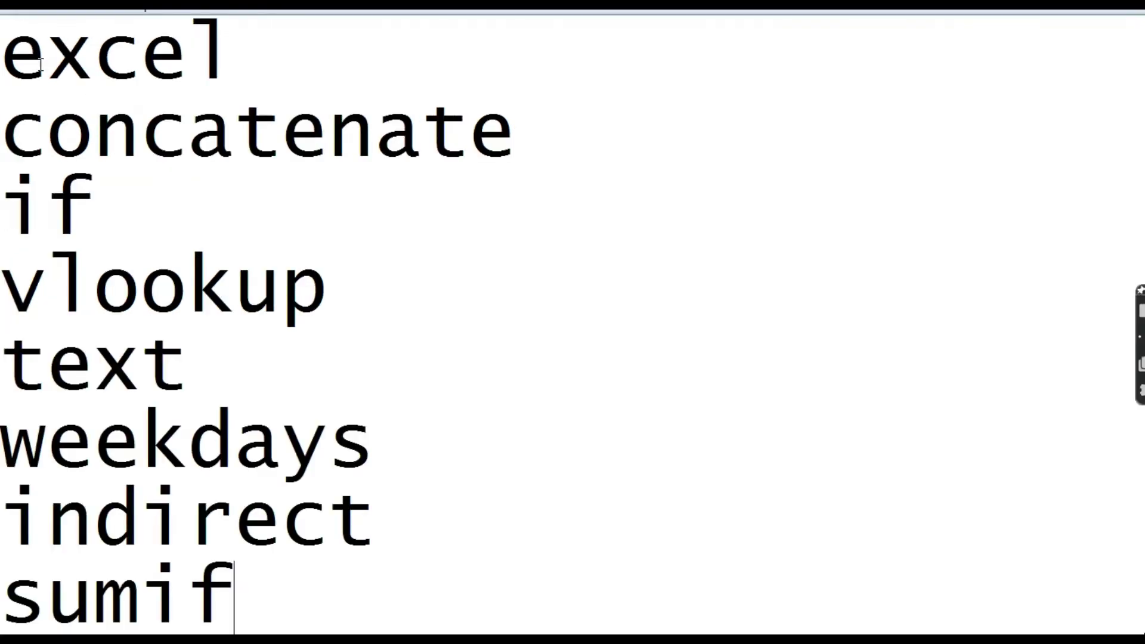
# Switch to the text note on Excel formulas and read down its list from the heading to sumif.
pyautogui.click(41, 59)
pyautogui.scroll(1, 315, 74)
pyautogui.click(253, 67)
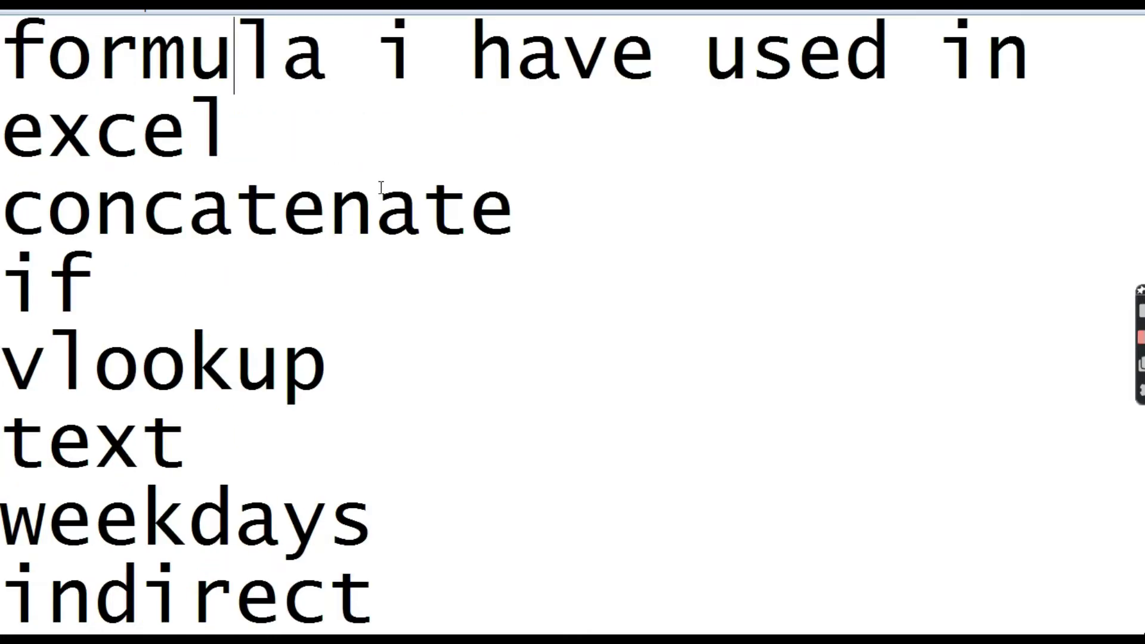
pyautogui.press('Down')
pyautogui.press('Down')
pyautogui.press('Down')
pyautogui.press('Down')
pyautogui.press('Down')
pyautogui.press('Down')
pyautogui.press('Down')
pyautogui.press('Down')
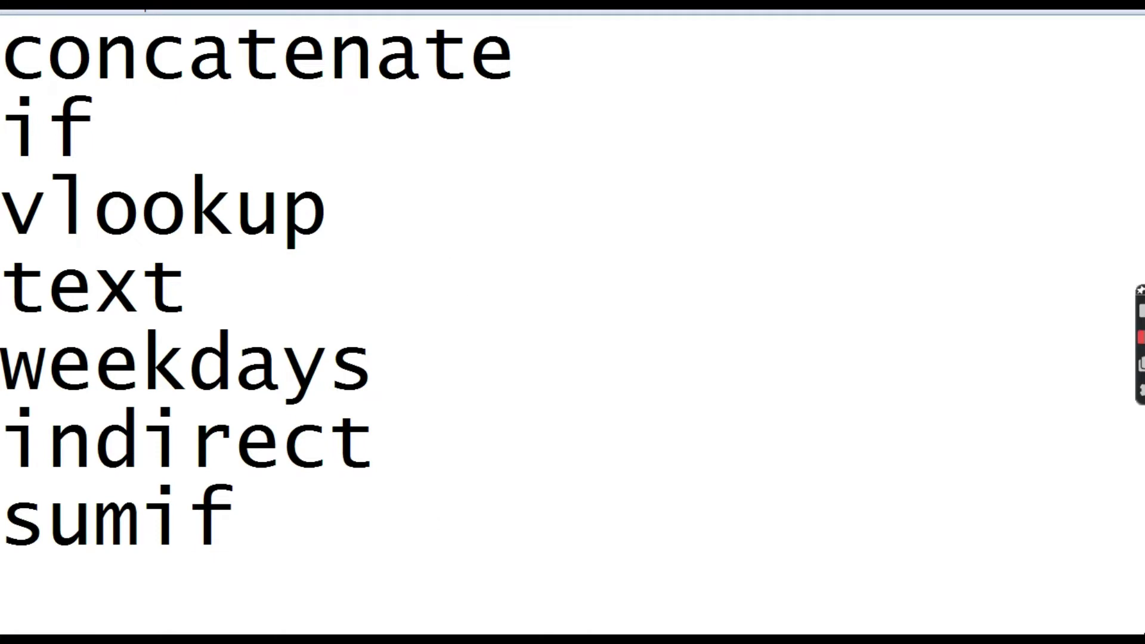
# Return to the BOQ workbook and filter the BOQ Description of Works column to hide blank entries.
pyautogui.hotkey('alt', 'Tab')
pyautogui.click(84, 173)
pyautogui.click(256, 171)
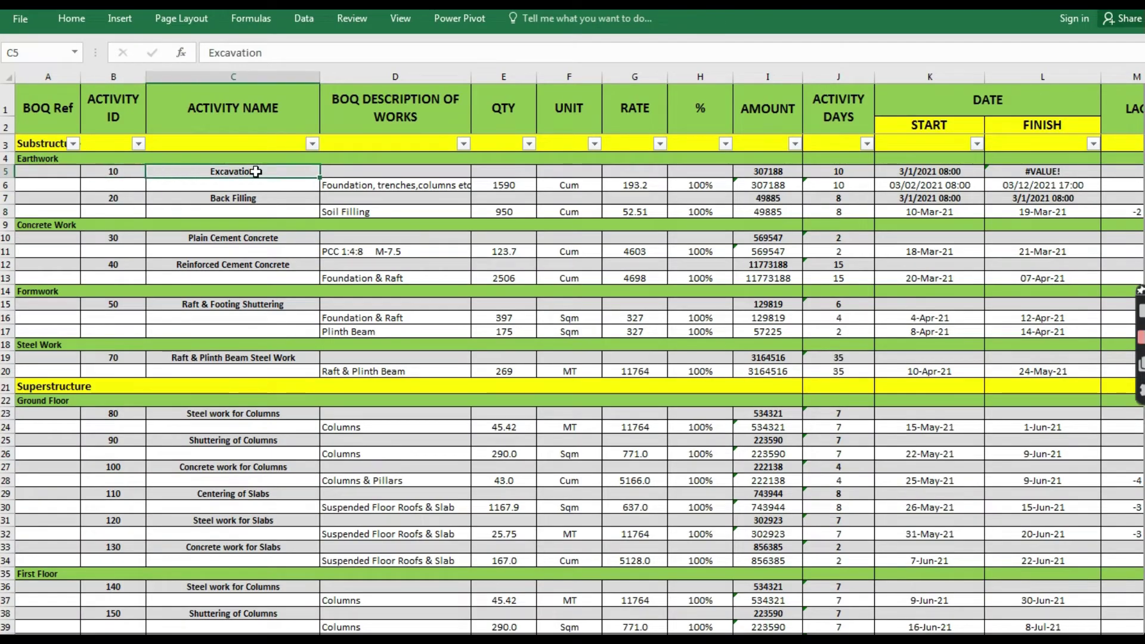
pyautogui.click(463, 143)
pyautogui.moveTo(457, 331); pyautogui.dragTo(457, 406)
pyautogui.click(366, 451)
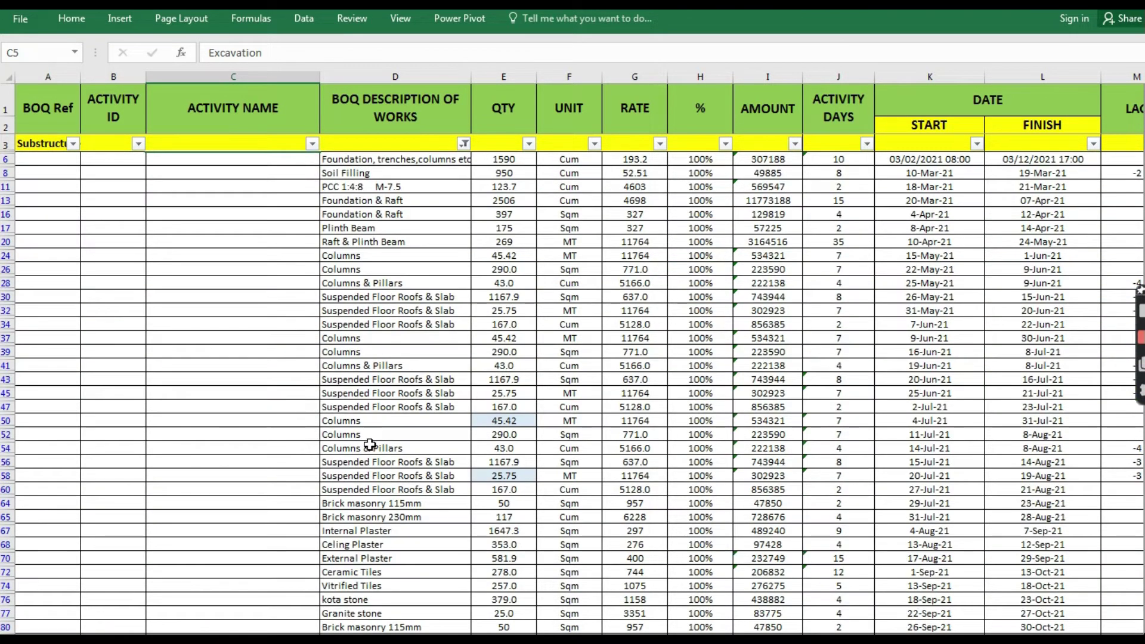
# Review the quantity, unit, rate and percentage of the foundation and trenches item, and clear the description filter.
pyautogui.click(426, 284)
pyautogui.click(417, 164)
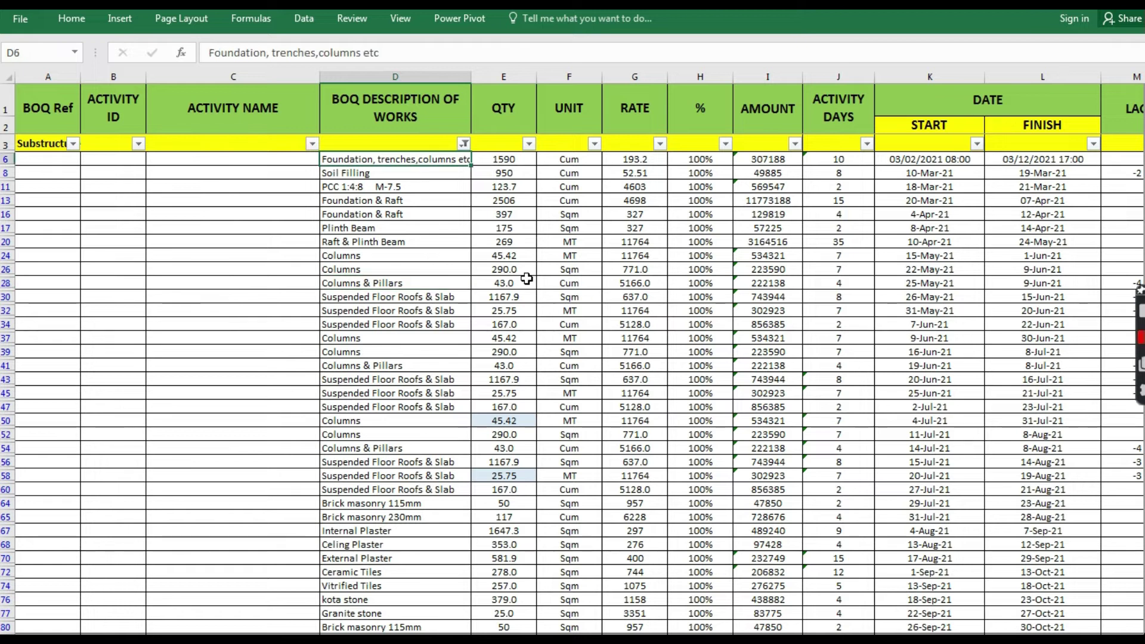
pyautogui.press('Right')
pyautogui.press('Right')
pyautogui.press('Right')
pyautogui.press('Right')
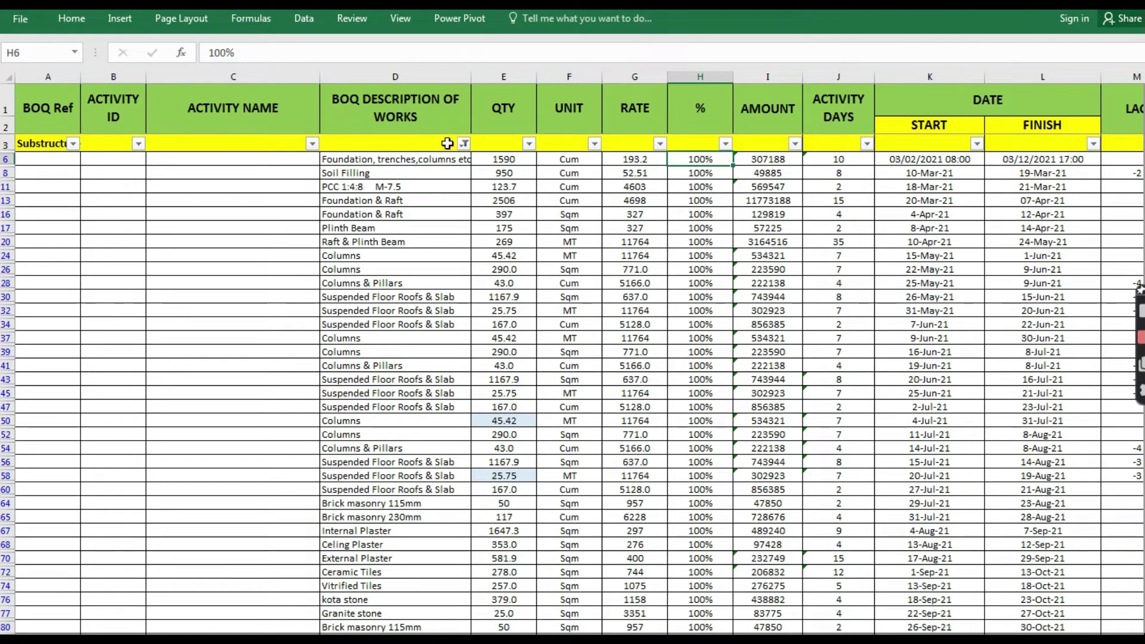
pyautogui.click(463, 143)
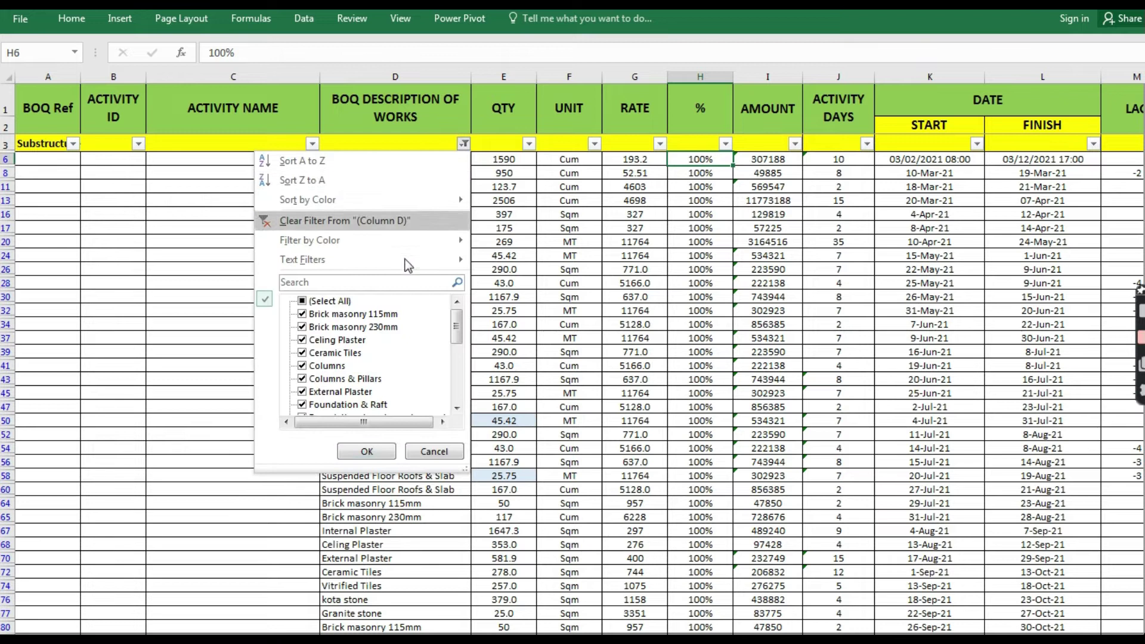
pyautogui.click(368, 451)
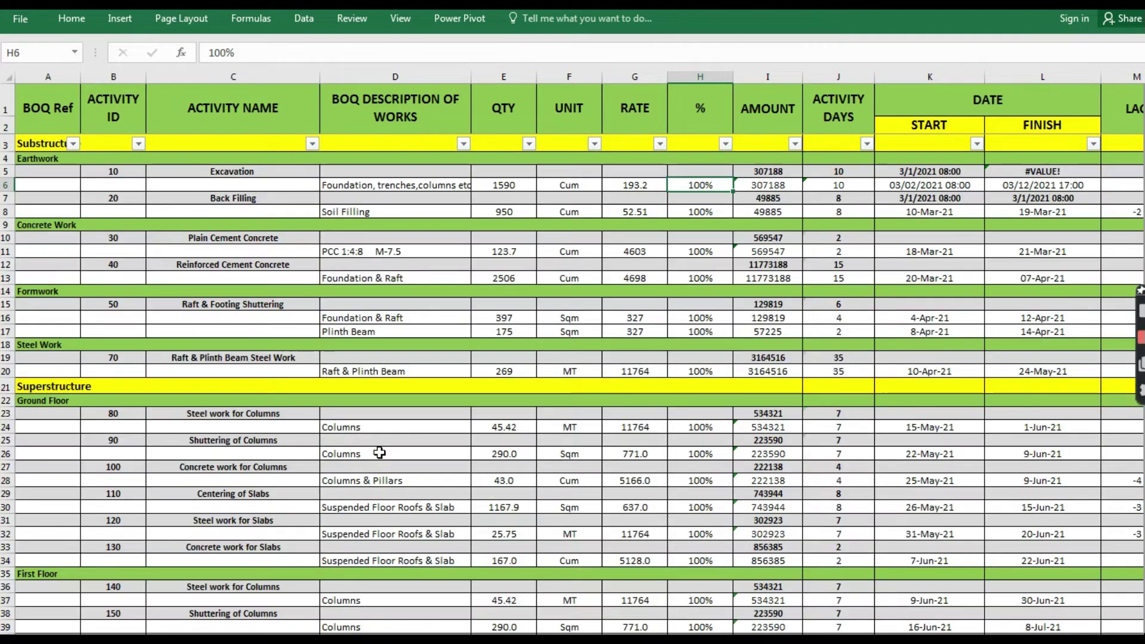
# Filter the Activity Name column to exclude blanks and look over the activity names and their IDs.
pyautogui.click(312, 144)
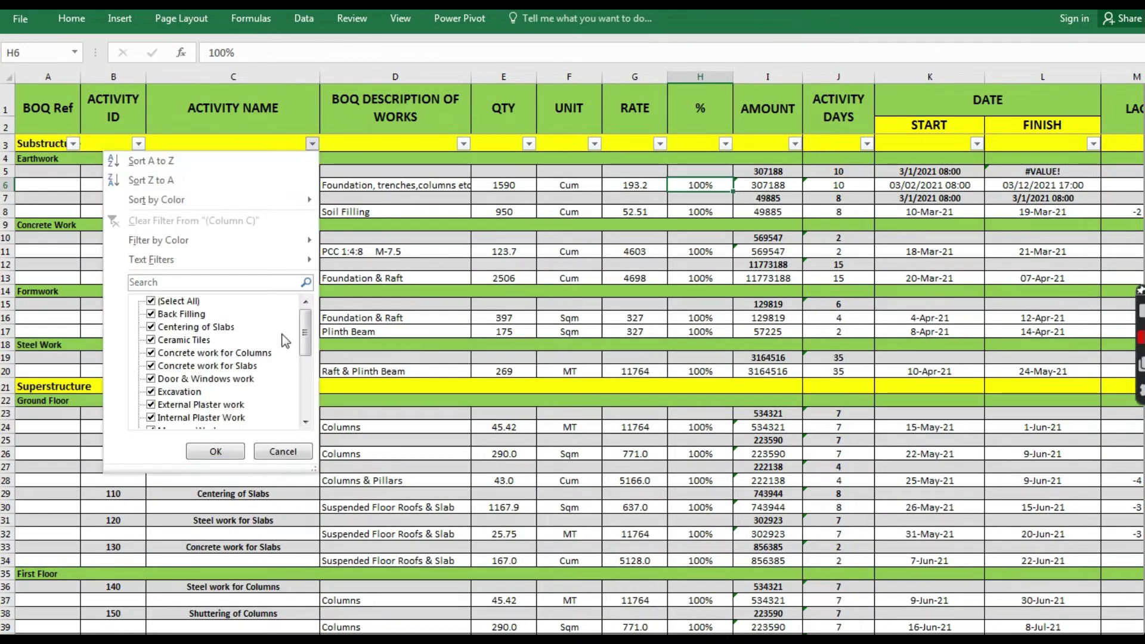
pyautogui.scroll(-3, 305, 343)
pyautogui.click(173, 418)
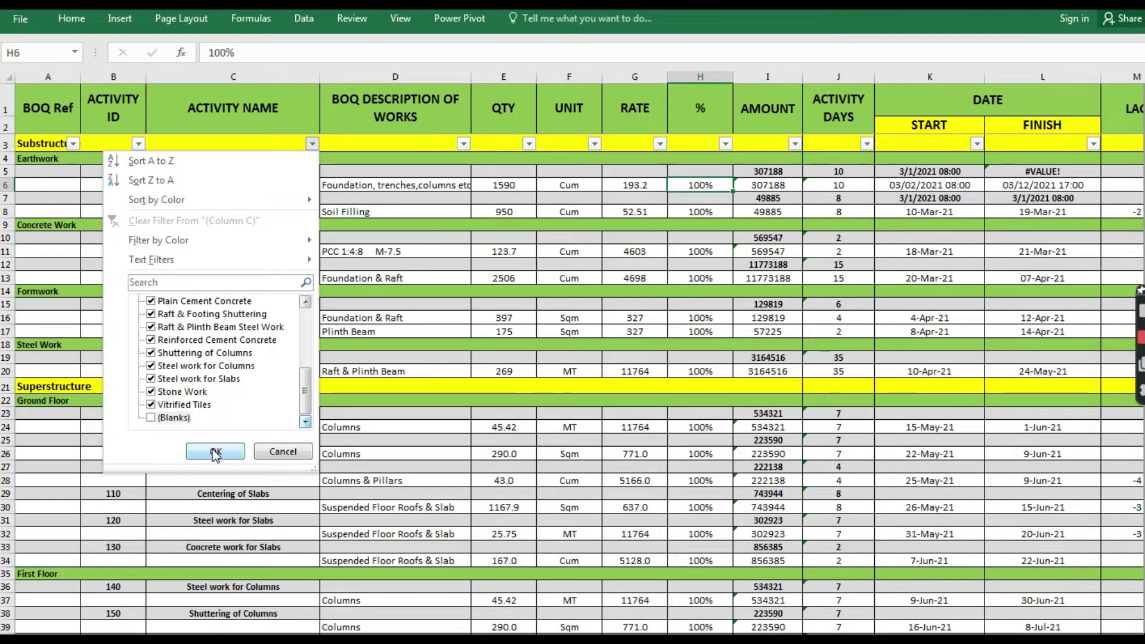
pyautogui.click(215, 451)
pyautogui.moveTo(273, 159); pyautogui.dragTo(256, 434)
pyautogui.moveTo(114, 158); pyautogui.dragTo(115, 367)
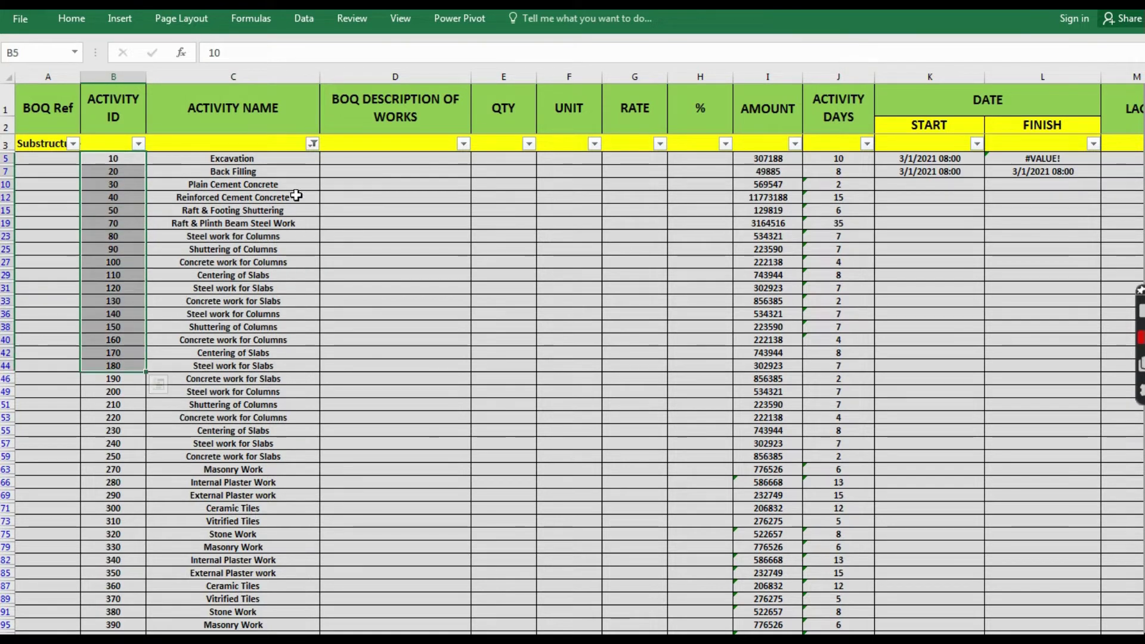
# Remove the Activity Name filter by selecting all of its entries again.
pyautogui.click(311, 143)
pyautogui.click(190, 302)
pyautogui.click(215, 451)
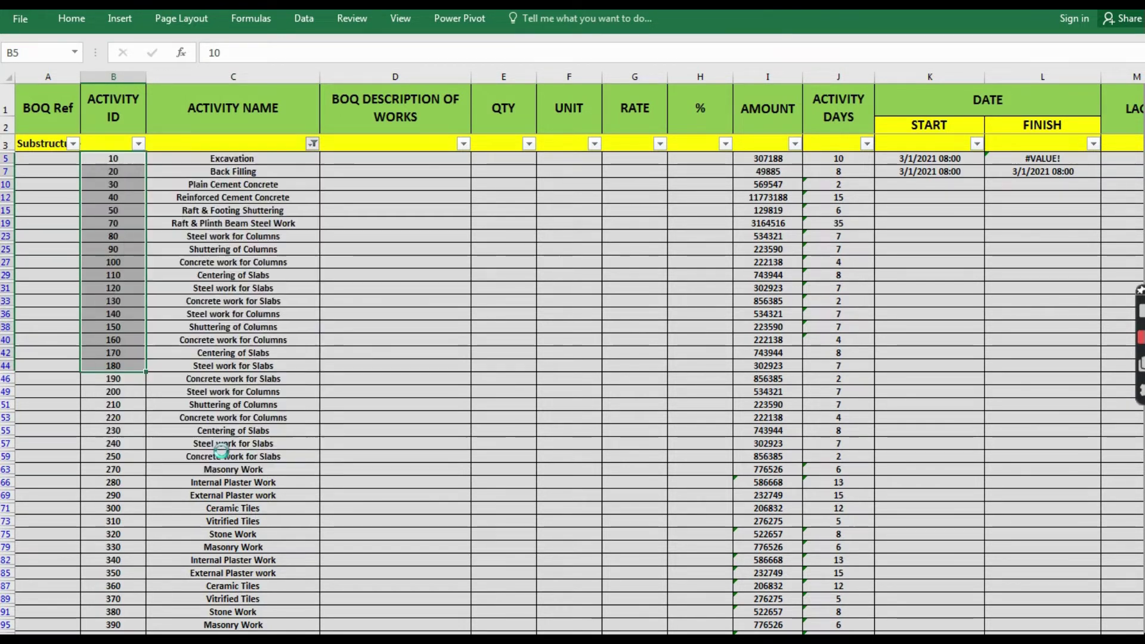
# Go across to the date columns and examine the CONCATENATE formula of the START date in cell K6.
pyautogui.click(491, 344)
pyautogui.press('Right')
pyautogui.press('Right')
pyautogui.press('Right')
pyautogui.press('Right')
pyautogui.press('Right')
pyautogui.press('Right')
pyautogui.press('Right')
pyautogui.press('Right')
pyautogui.press('Right')
pyautogui.press('Right')
pyautogui.press('Right')
pyautogui.press('Right')
pyautogui.press('Right')
pyautogui.press('Right')
pyautogui.press('Right')
pyautogui.press('Right')
pyautogui.press('Right')
pyautogui.press('Right')
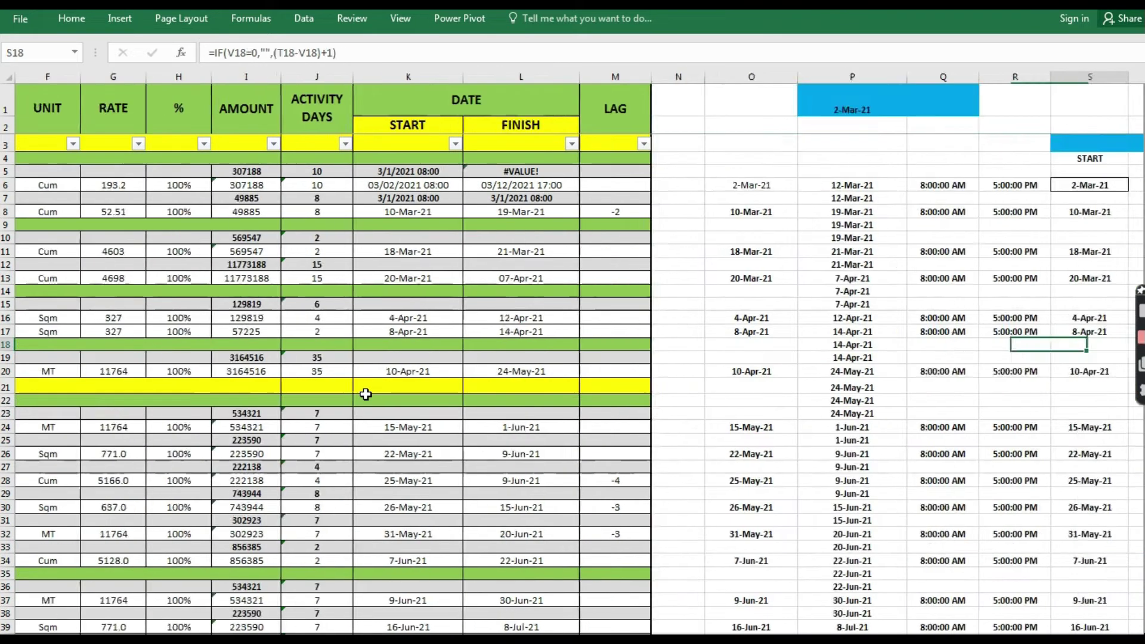
pyautogui.click(86, 187)
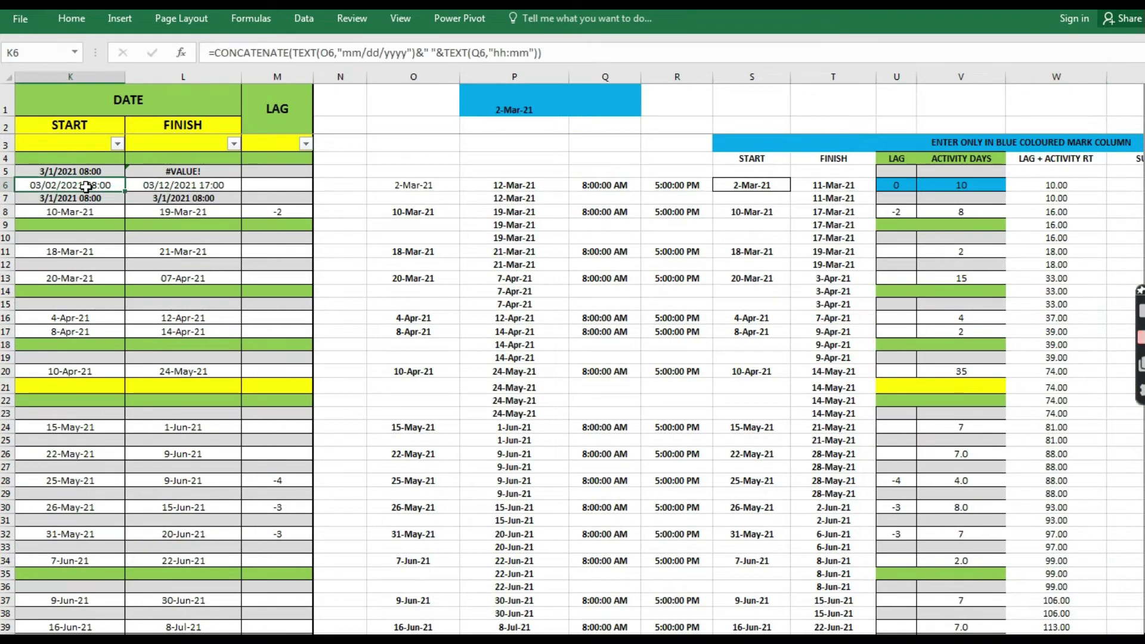
pyautogui.click(224, 55)
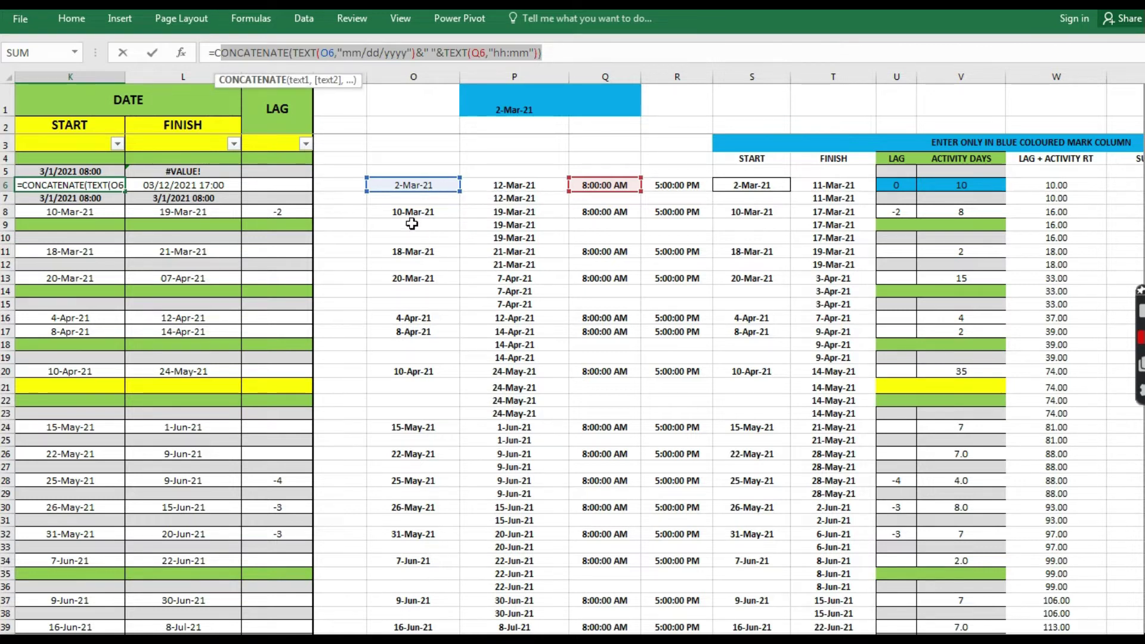
pyautogui.press('Escape')
# Examine the IF formulas behind row 8's FINISH date, working times and calculated START and FINISH dates.
pyautogui.click(190, 190)
pyautogui.click(185, 212)
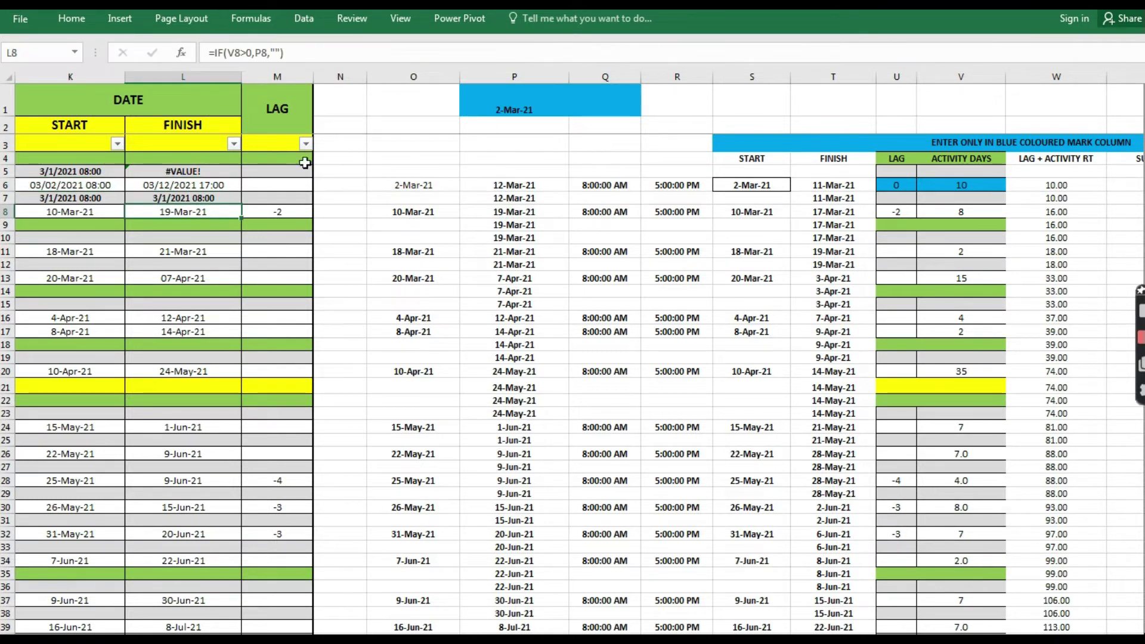
pyautogui.moveTo(298, 54); pyautogui.dragTo(180, 54)
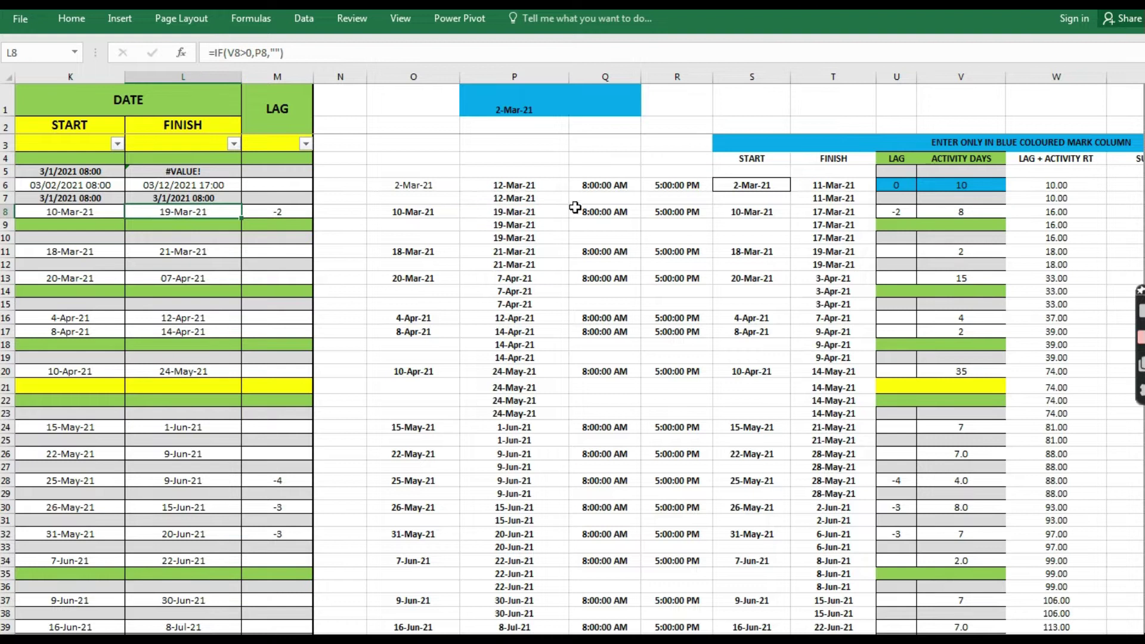
pyautogui.click(597, 212)
pyautogui.click(686, 212)
pyautogui.click(739, 214)
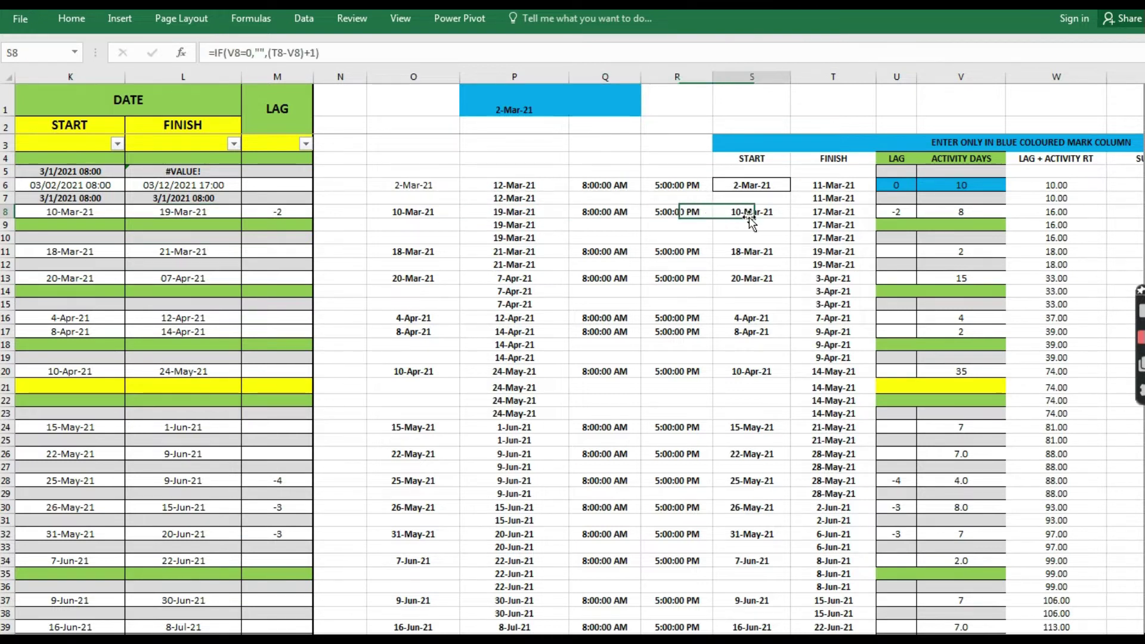
pyautogui.click(833, 211)
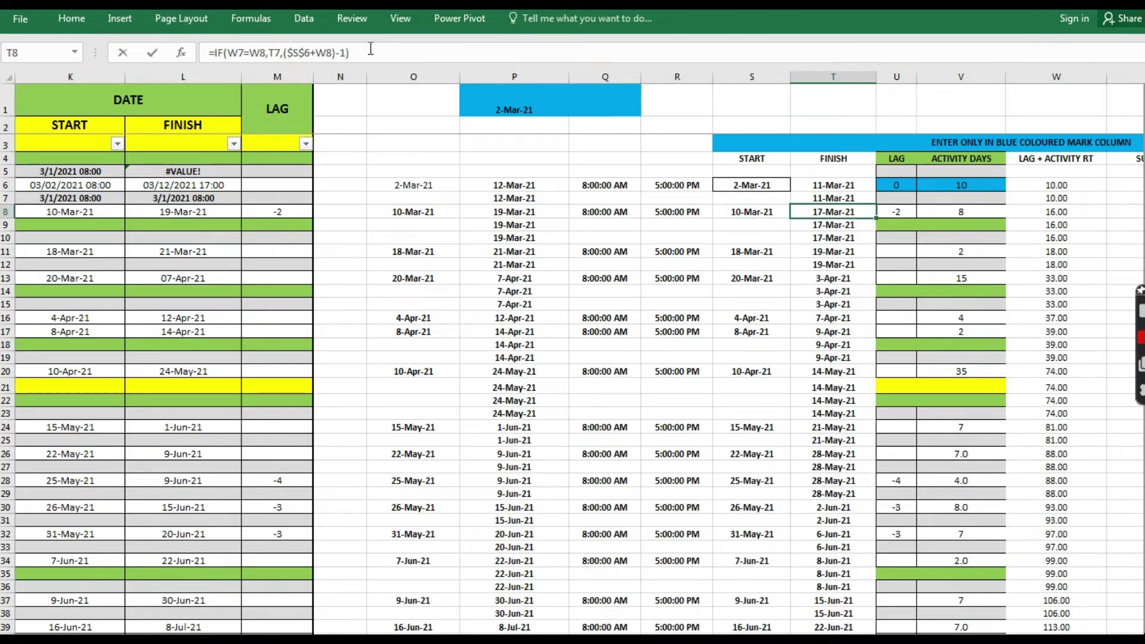
pyautogui.click(208, 52)
pyautogui.press('Escape')
# Examine row 8's lag, activity days and Sunday values, and the WEDNESDAY-independent WEEKDAY and INDIRECT formula in the Sunday Count column.
pyautogui.click(899, 210)
pyautogui.press('Right')
pyautogui.press('Right')
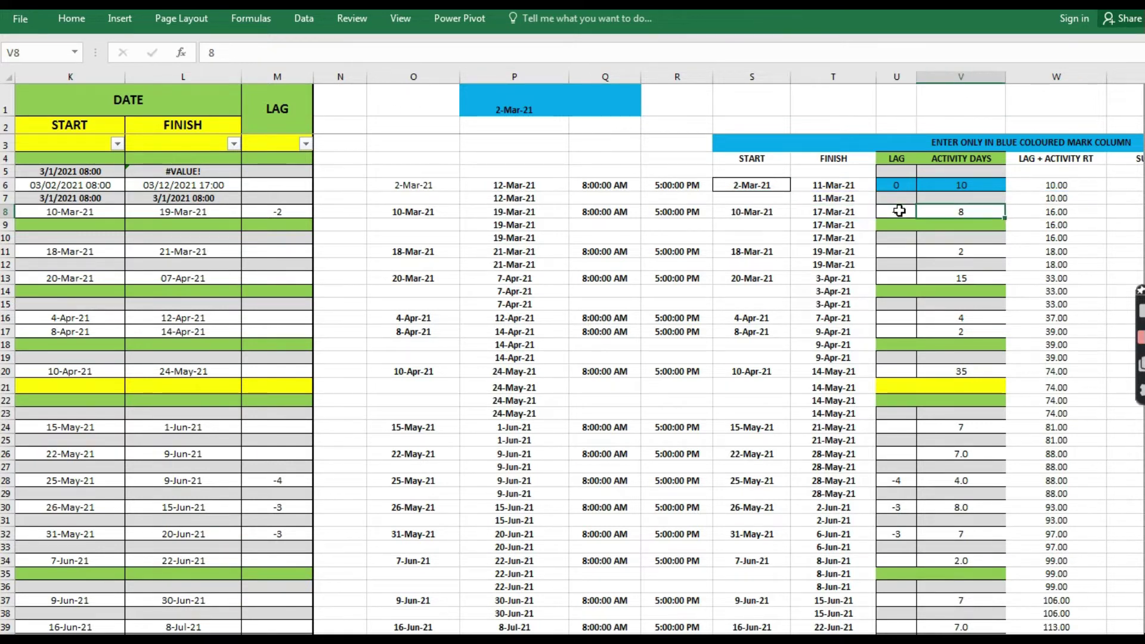
pyautogui.press('Right')
pyautogui.press('Right')
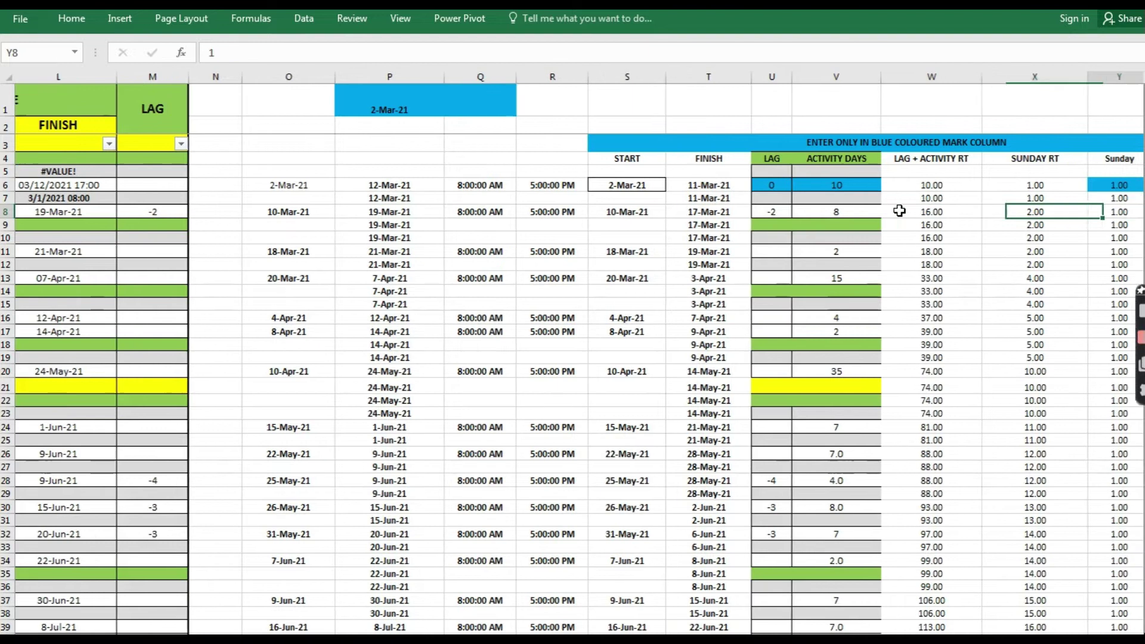
pyautogui.press('Right')
pyautogui.moveTo(621, 53); pyautogui.dragTo(175, 57)
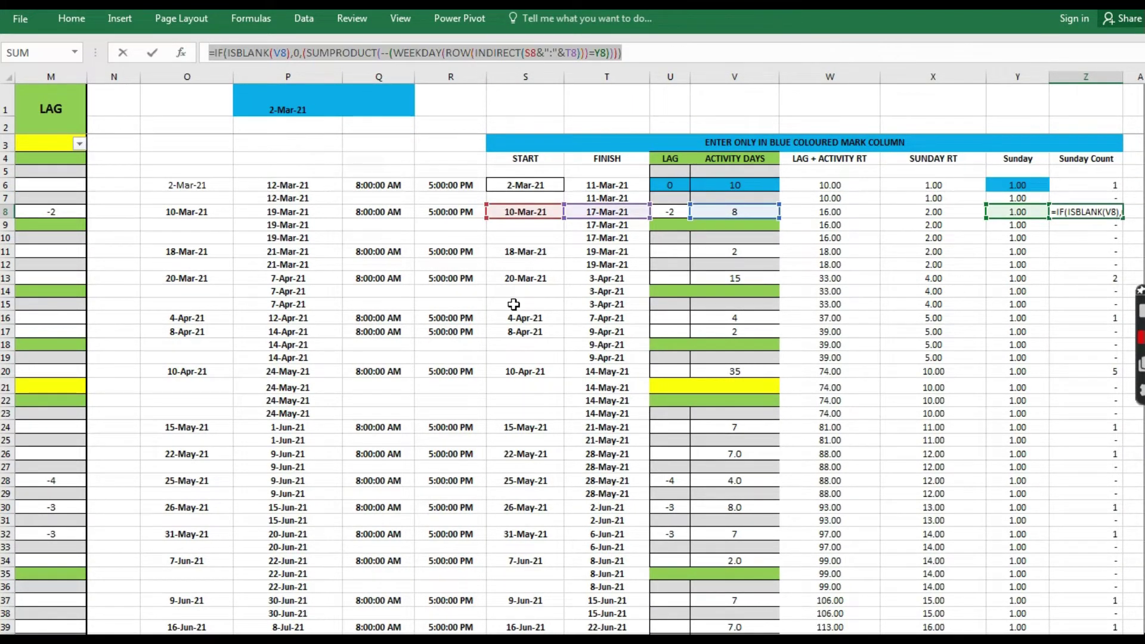
pyautogui.press('Escape')
pyautogui.click(1113, 282)
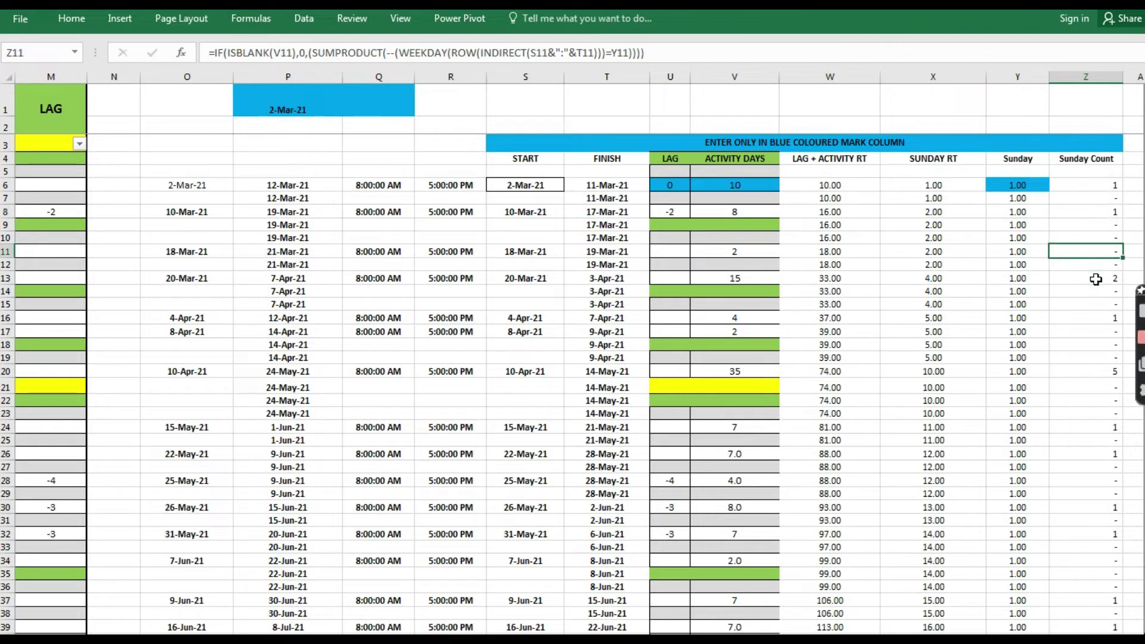
# Switch to the text note on resources planning and read through its labour, non labour (machinery) and material file lines.
pyautogui.press('Right')
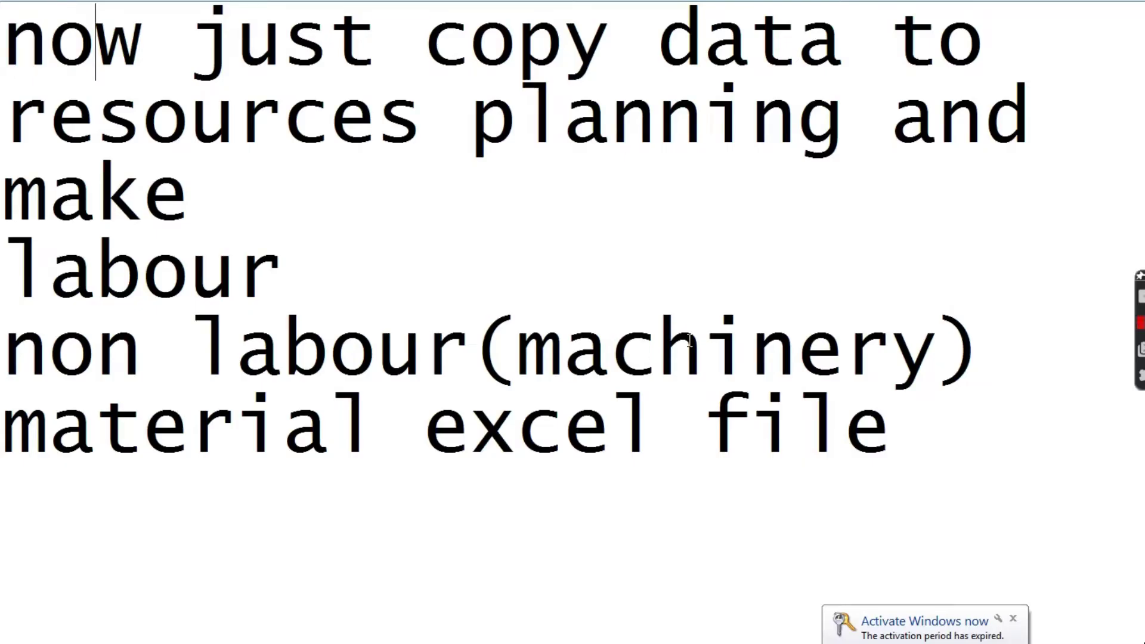
pyautogui.press('Right')
pyautogui.press('Right')
pyautogui.press('Right')
pyautogui.press('Right')
pyautogui.press('Right')
pyautogui.press('Right')
pyautogui.press('Right')
pyautogui.press('Right')
pyautogui.press('Down')
pyautogui.press('Right')
pyautogui.press('Right')
pyautogui.press('Right')
pyautogui.press('Right')
pyautogui.press('Right')
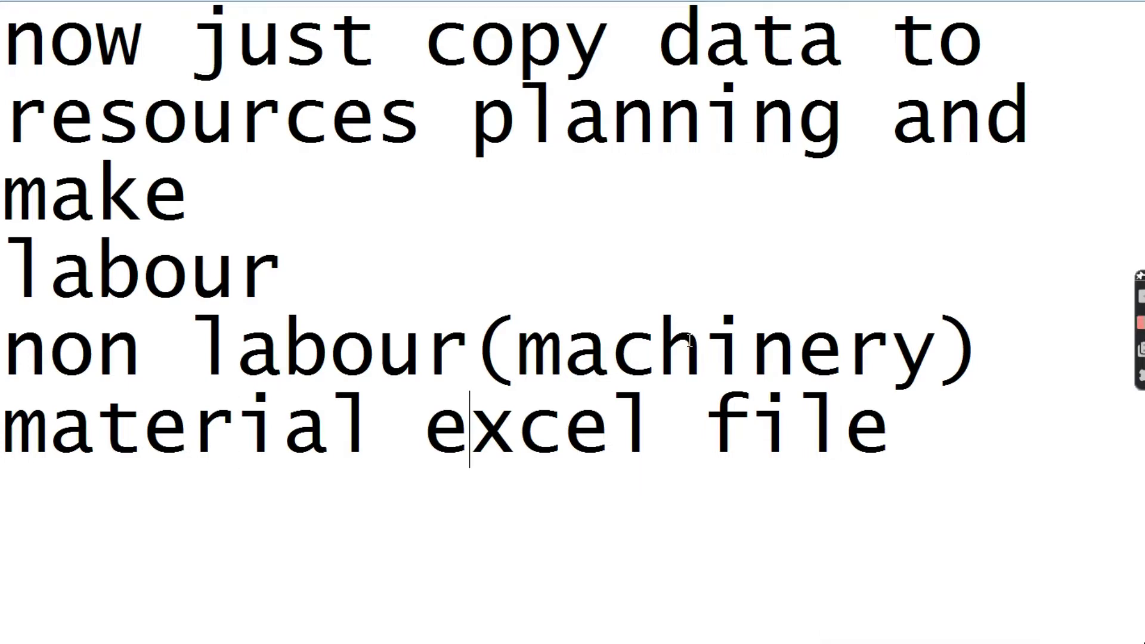
pyautogui.press('Right')
pyautogui.press('Return')
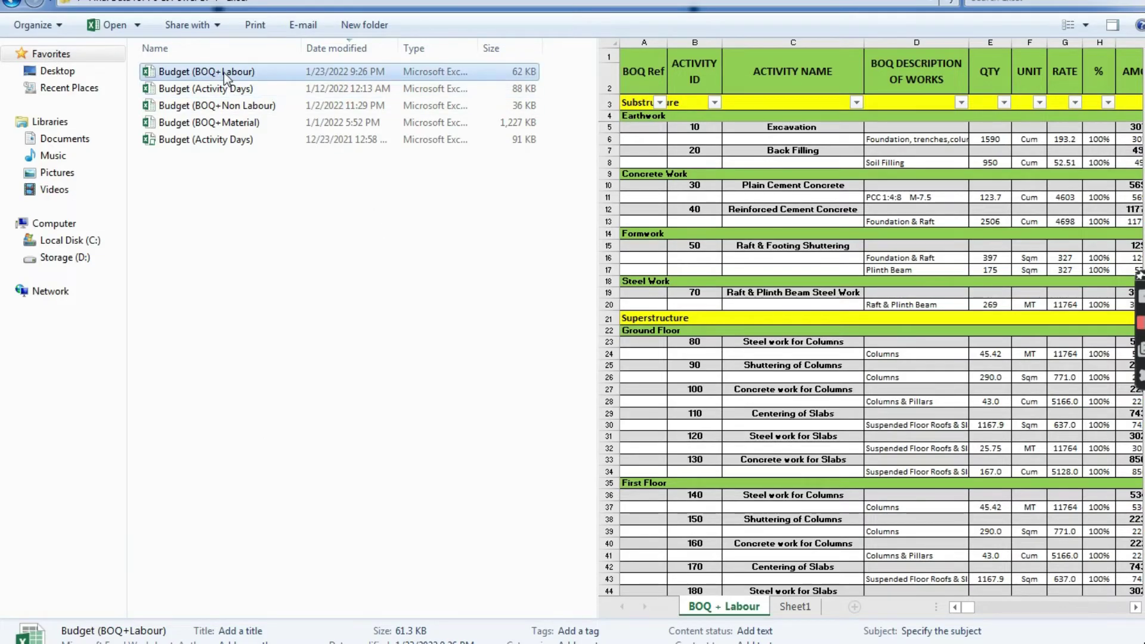
# Open the Budget (BOQ+Labour) workbook and look over the Excavation activity's quantity, amount and MAX UNITS/DAY columns.
pyautogui.doubleClick(224, 72)
pyautogui.click(587, 370)
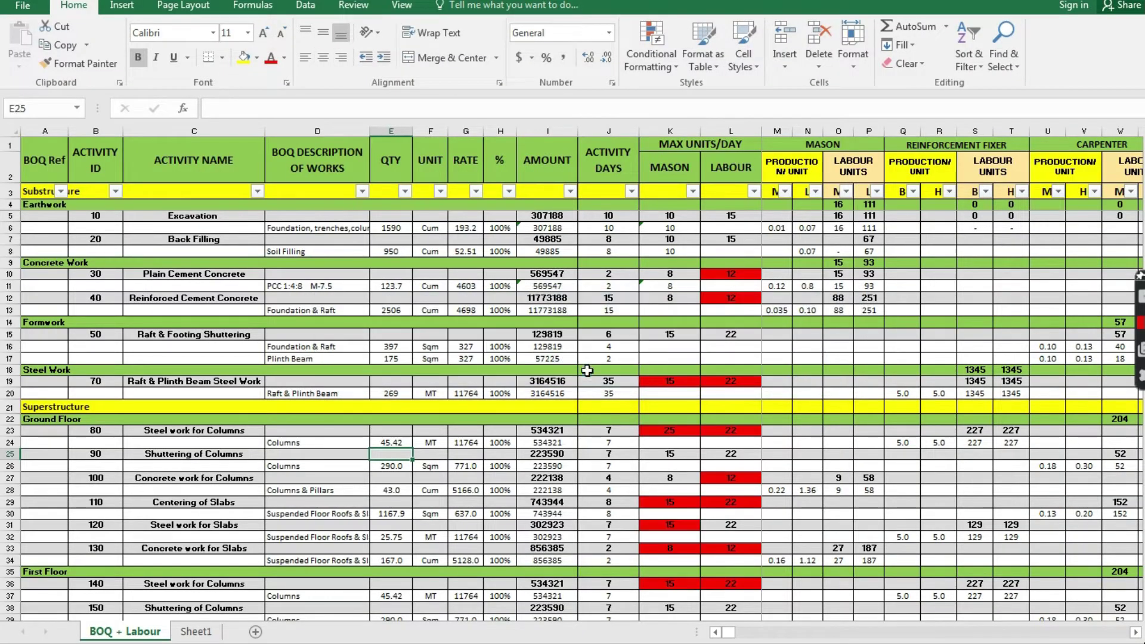
pyautogui.click(95, 215)
pyautogui.click(391, 228)
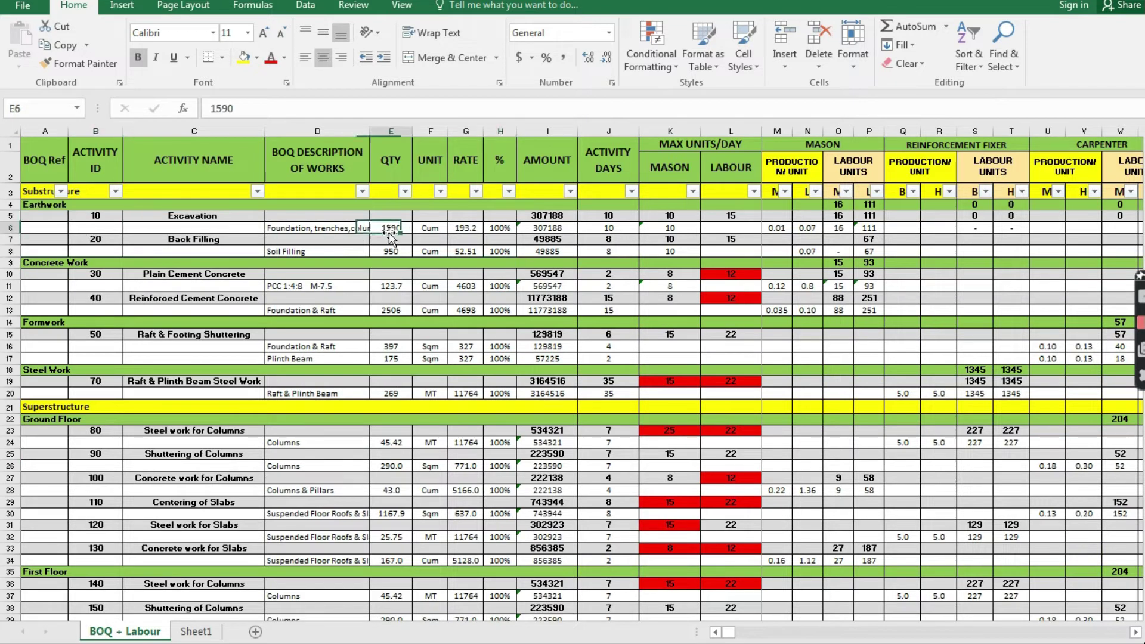
pyautogui.click(567, 228)
pyautogui.click(656, 225)
pyautogui.click(688, 148)
# Review the formula-based conditional formatting rule on Plain Cement Concrete's LABOUR value under MAX UNITS/DAY and close the rule dialogs without changing anything.
pyautogui.click(732, 278)
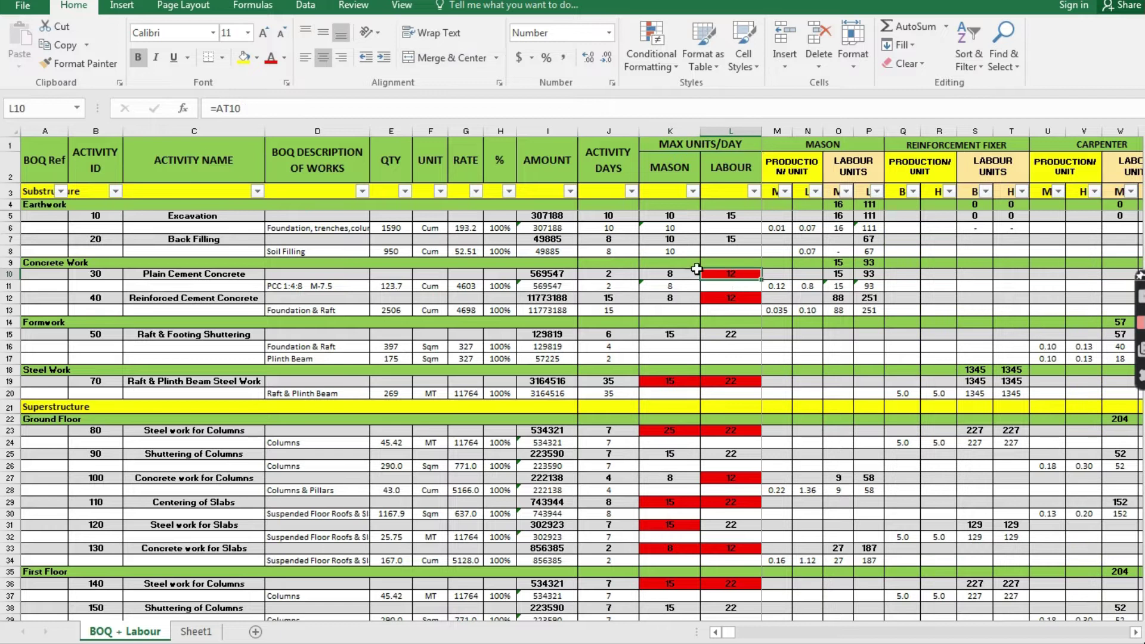
pyautogui.click(658, 60)
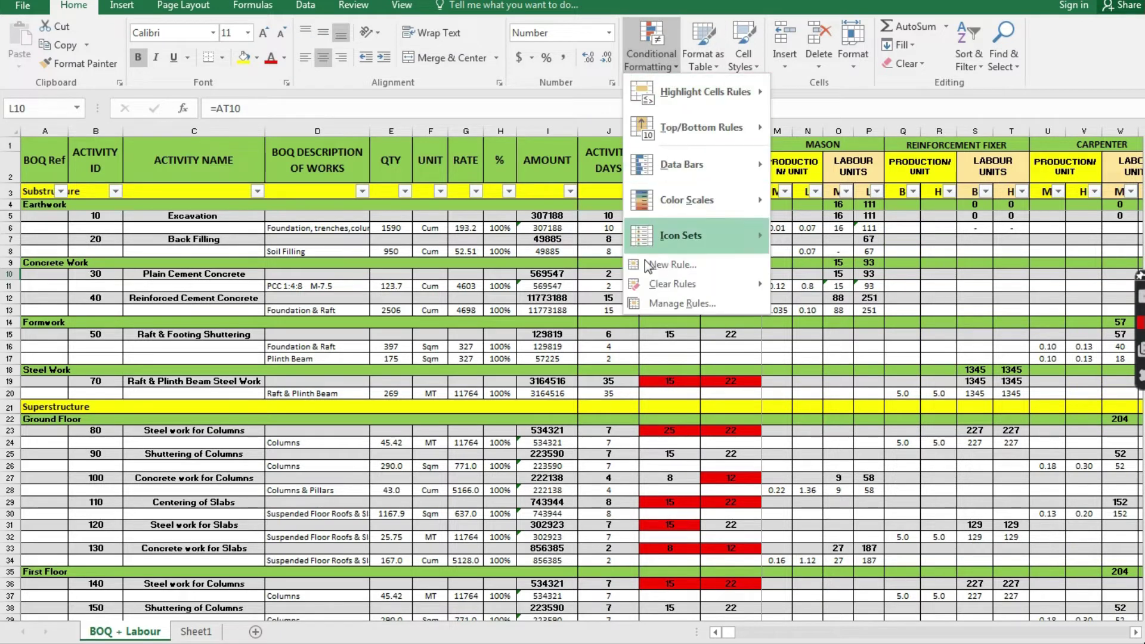
pyautogui.click(670, 304)
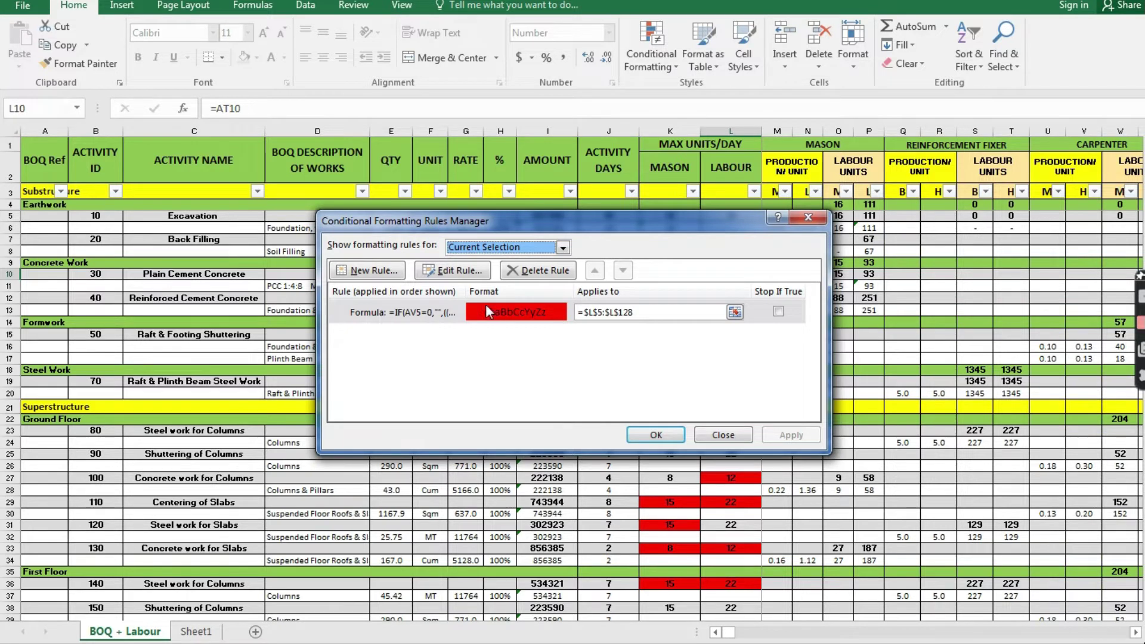
pyautogui.click(421, 313)
pyautogui.click(471, 273)
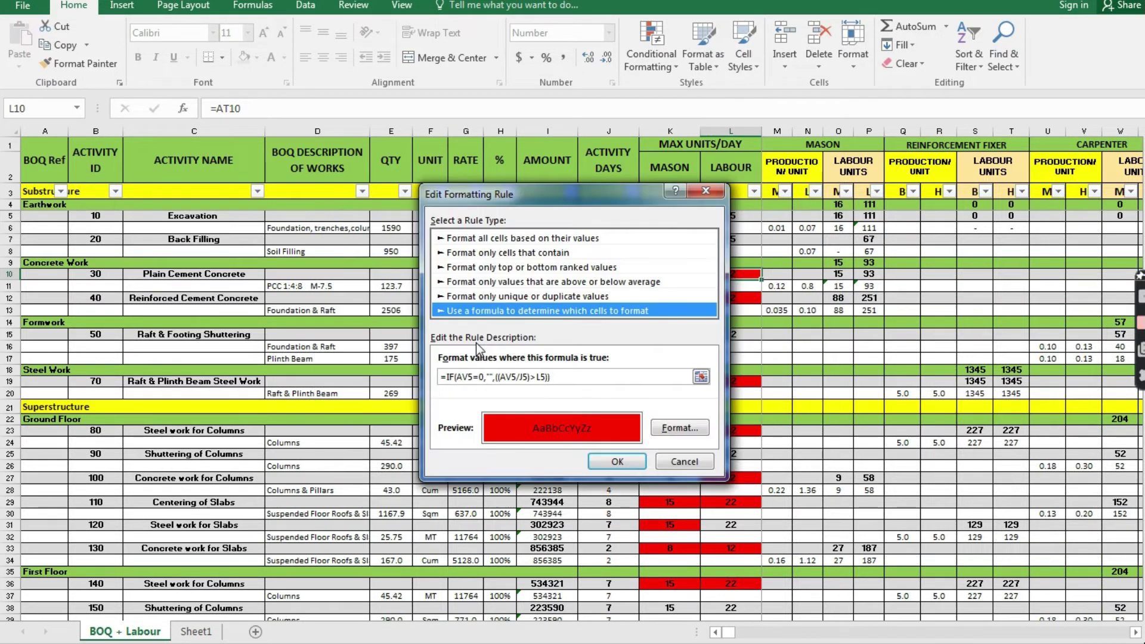
pyautogui.moveTo(580, 376); pyautogui.dragTo(437, 378)
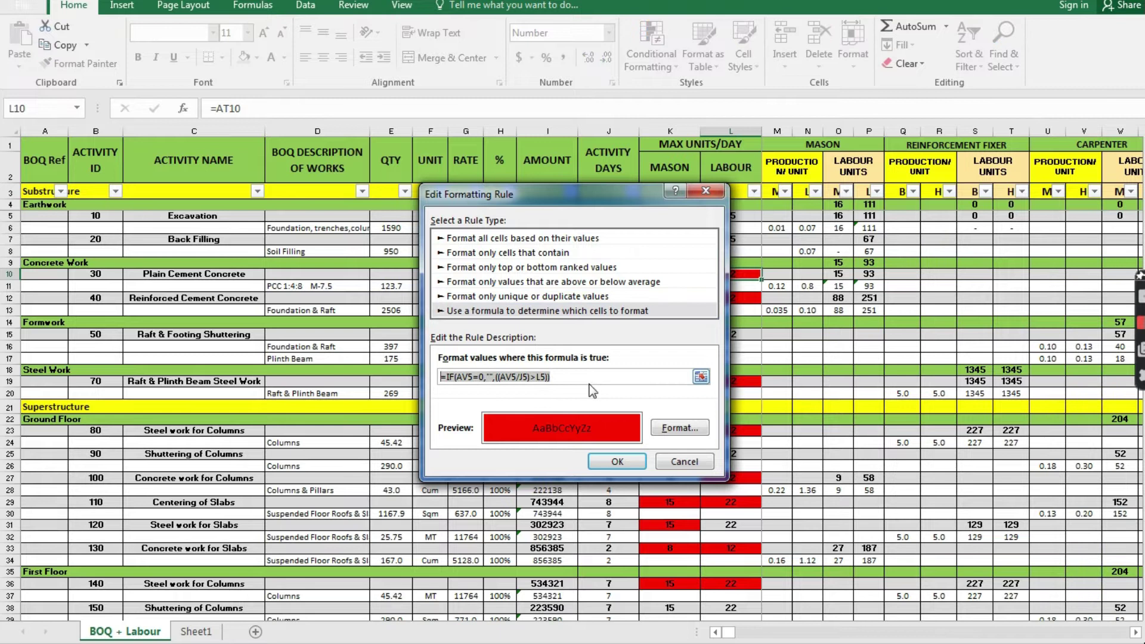
pyautogui.click(692, 463)
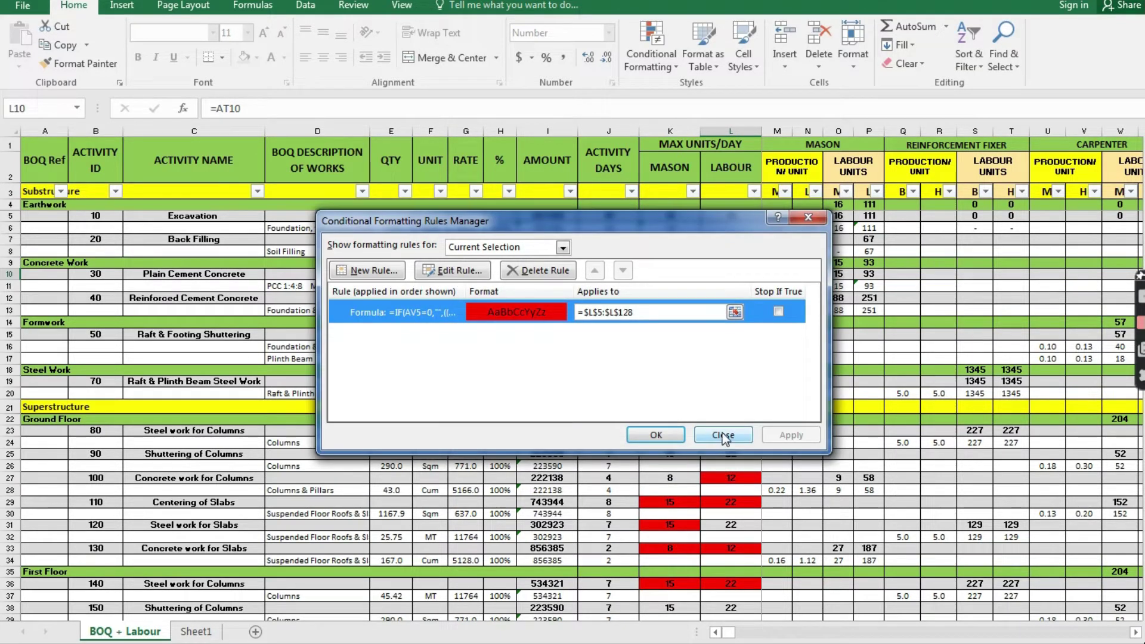
pyautogui.click(723, 436)
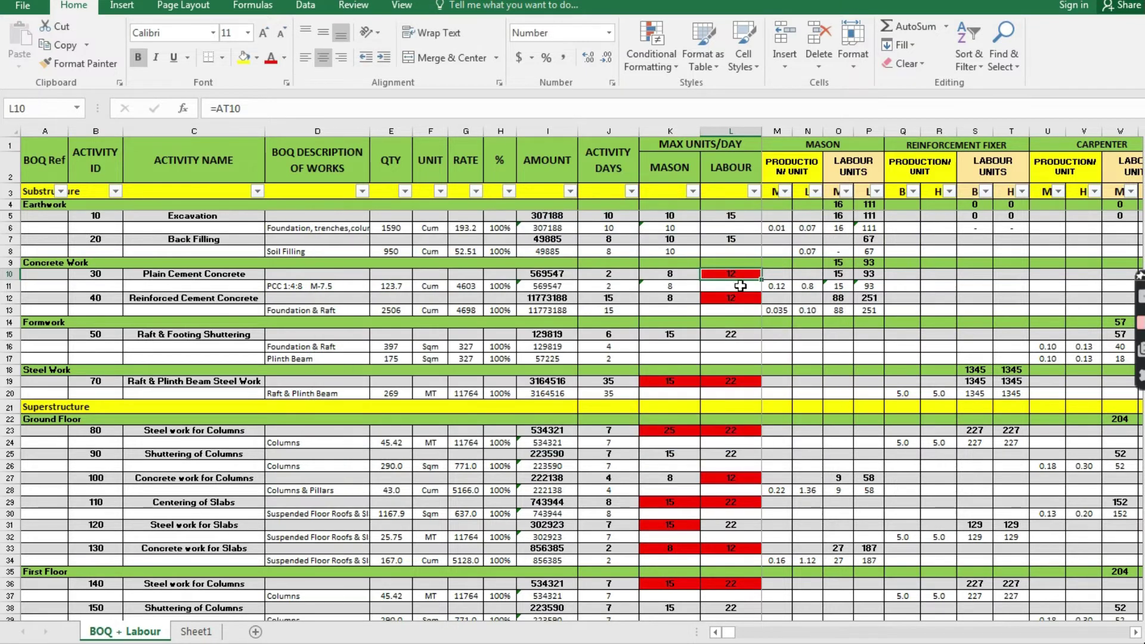
# Examine the mason labour units for the concrete activities, including row 13's IF formula, and continue across to the reinforcement fixer columns.
pyautogui.click(781, 275)
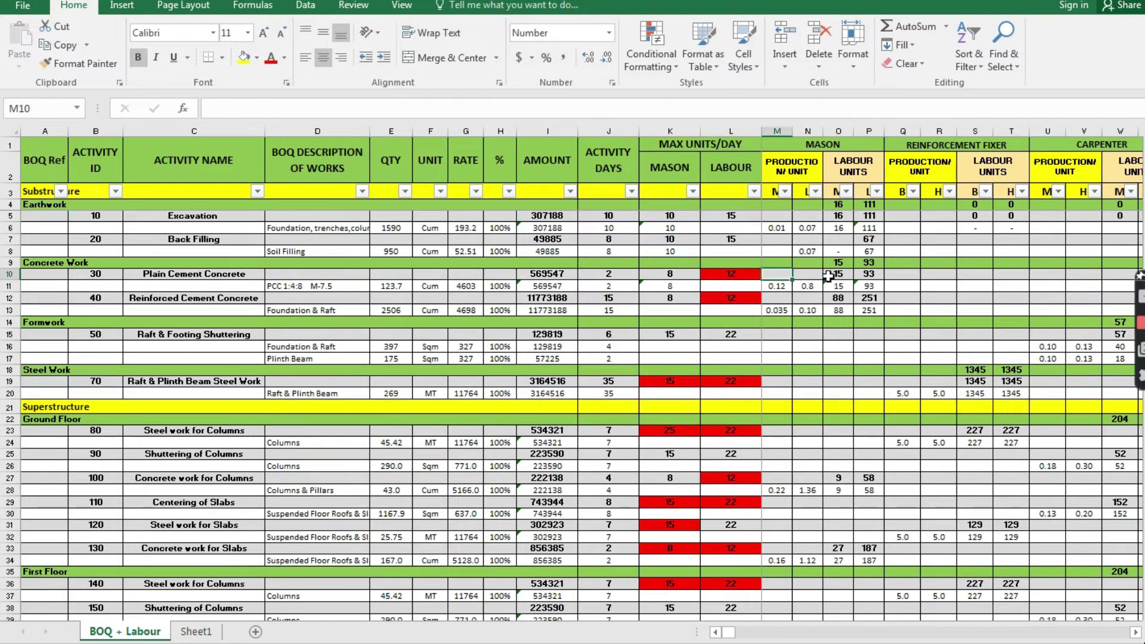
pyautogui.click(829, 275)
pyautogui.click(835, 310)
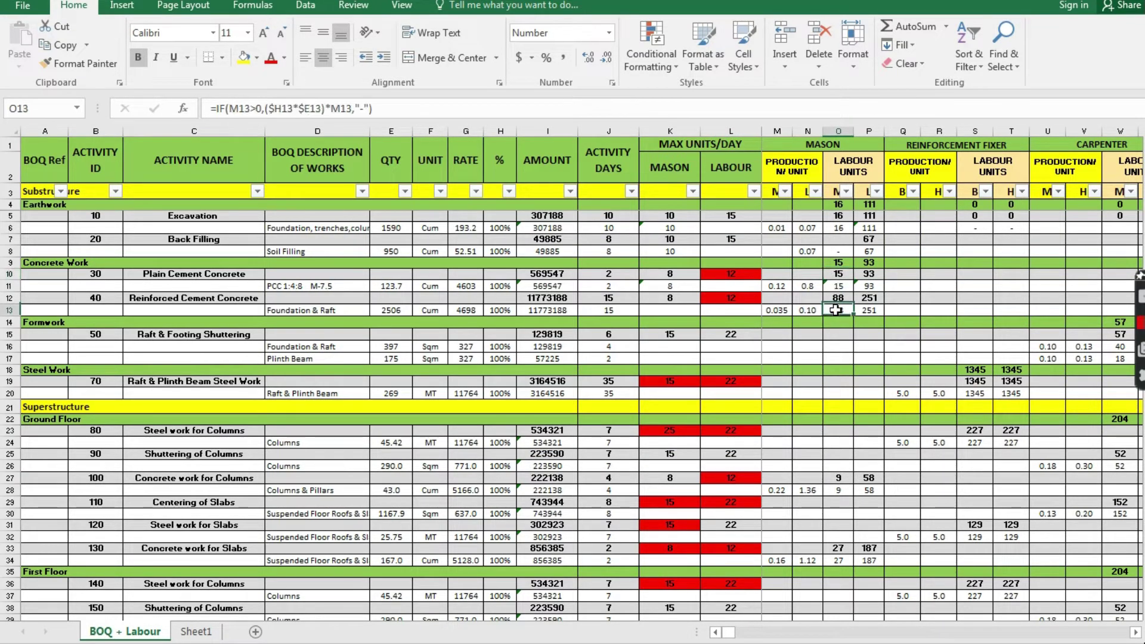
pyautogui.press('Right')
pyautogui.press('Right')
pyautogui.press('Right')
pyautogui.press('Right')
pyautogui.press('Right')
pyautogui.press('Right')
pyautogui.press('Right')
pyautogui.press('Right')
pyautogui.press('Right')
pyautogui.press('Right')
pyautogui.press('Right')
pyautogui.press('Right')
pyautogui.press('Right')
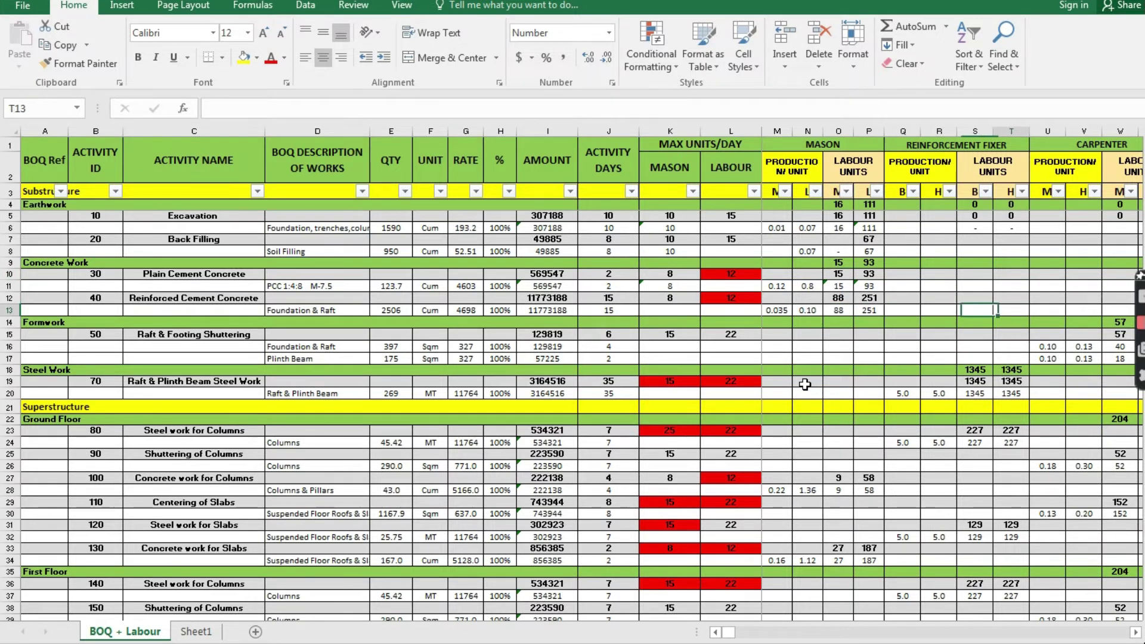
# Look across row 16 through the carpenter, plaster and flooring work columns as far as the RSRC NAME column.
pyautogui.click(933, 349)
pyautogui.press('Right')
pyautogui.press('Right')
pyautogui.press('Right')
pyautogui.press('Right')
pyautogui.press('Right')
pyautogui.press('Right')
pyautogui.press('Right')
pyautogui.press('Right')
pyautogui.press('Right')
pyautogui.press('Right')
pyautogui.press('Right')
pyautogui.press('Right')
pyautogui.press('Right')
pyautogui.press('Right')
pyautogui.press('Right')
pyautogui.press('Right')
pyautogui.press('Right')
pyautogui.press('Right')
pyautogui.press('Right')
pyautogui.press('Right')
pyautogui.press('Right')
pyautogui.press('Right')
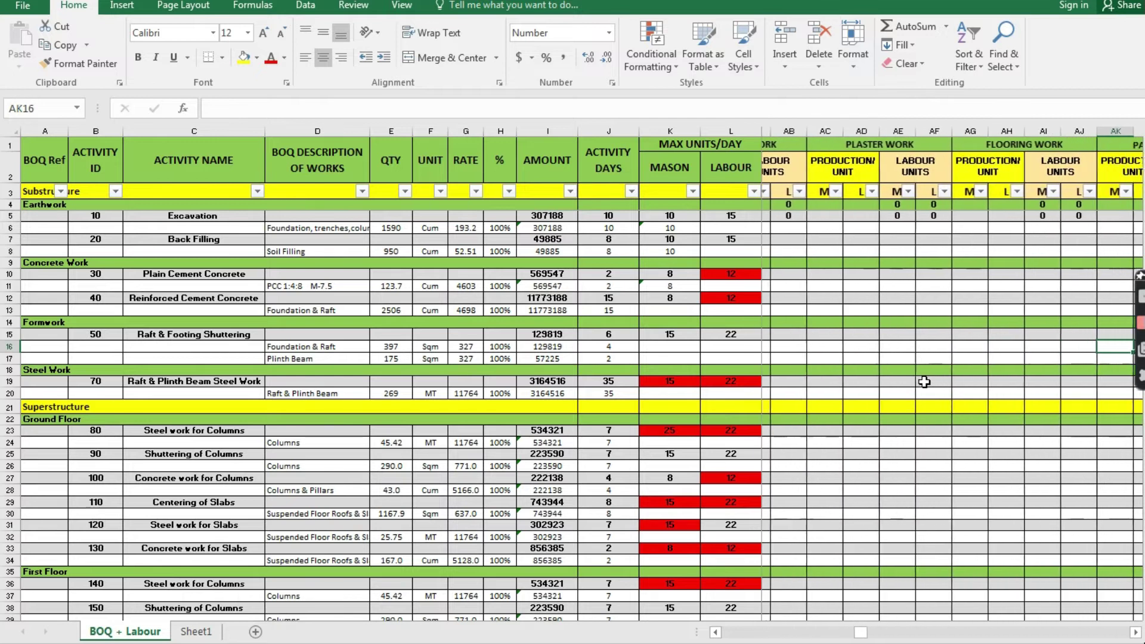
pyautogui.press('Right')
pyautogui.press('Right')
pyautogui.press('Right')
pyautogui.press('Right')
pyautogui.press('Right')
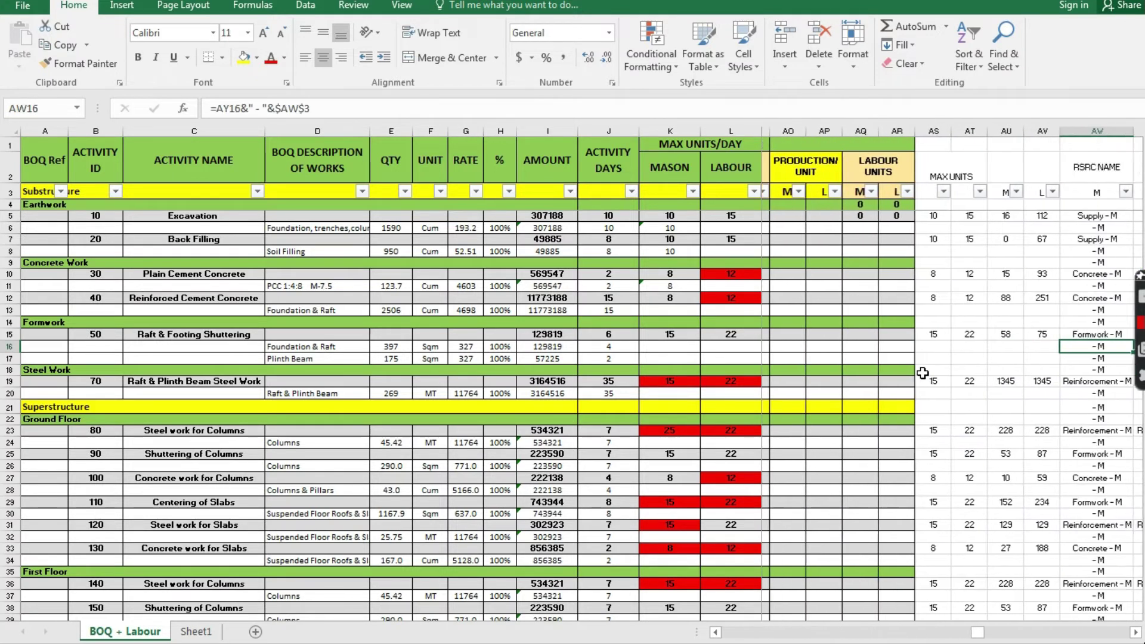
# Examine Plain Cement Concrete's MAX UNITS, the ROUNDUP labour total, and the RSRC NAME and Labour Type cells in row 10.
pyautogui.click(928, 275)
pyautogui.click(956, 272)
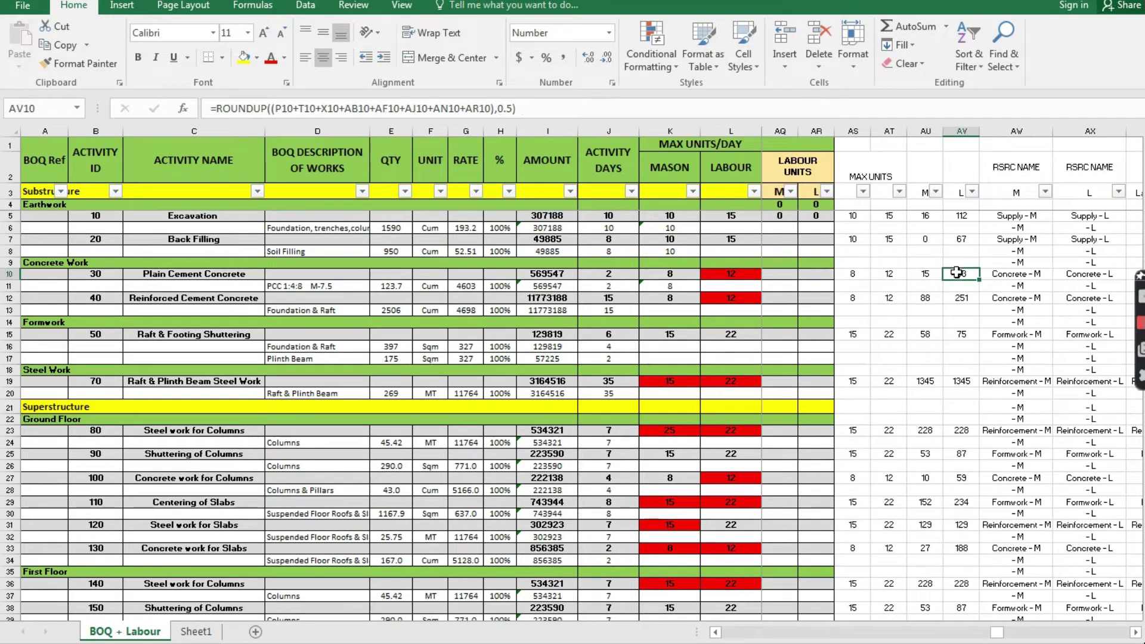
pyautogui.click(1007, 276)
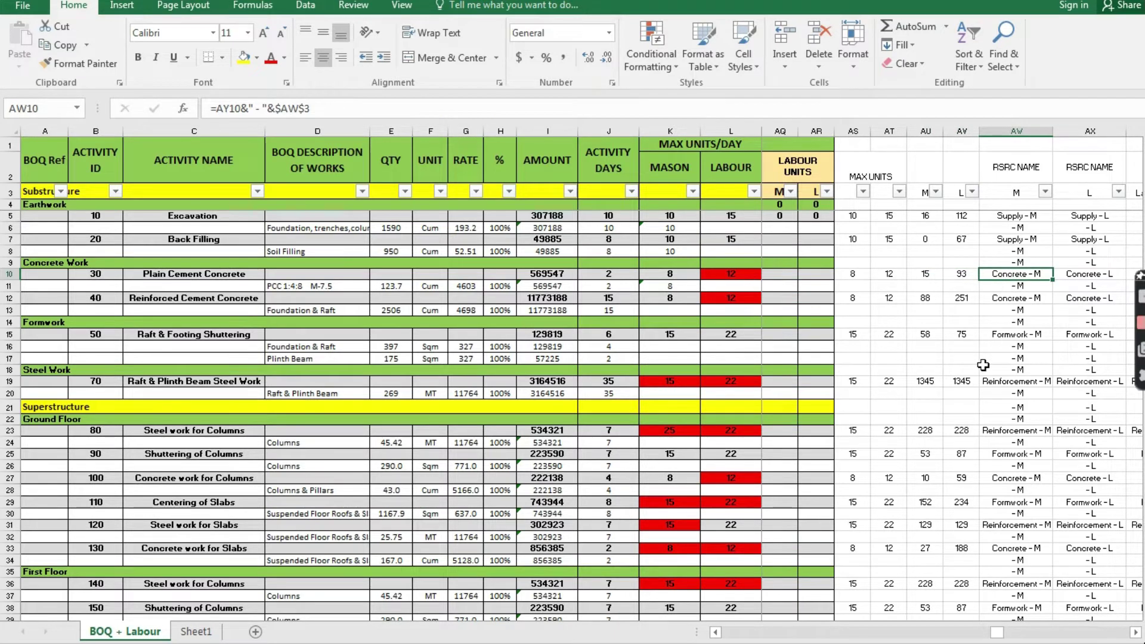
pyautogui.press('Right')
pyautogui.press('Right')
# Examine row 10's LEFT formulas for the mason and labour RSRC IDs and the formulas that prefix those IDs with SHB001 M.
pyautogui.press('Right')
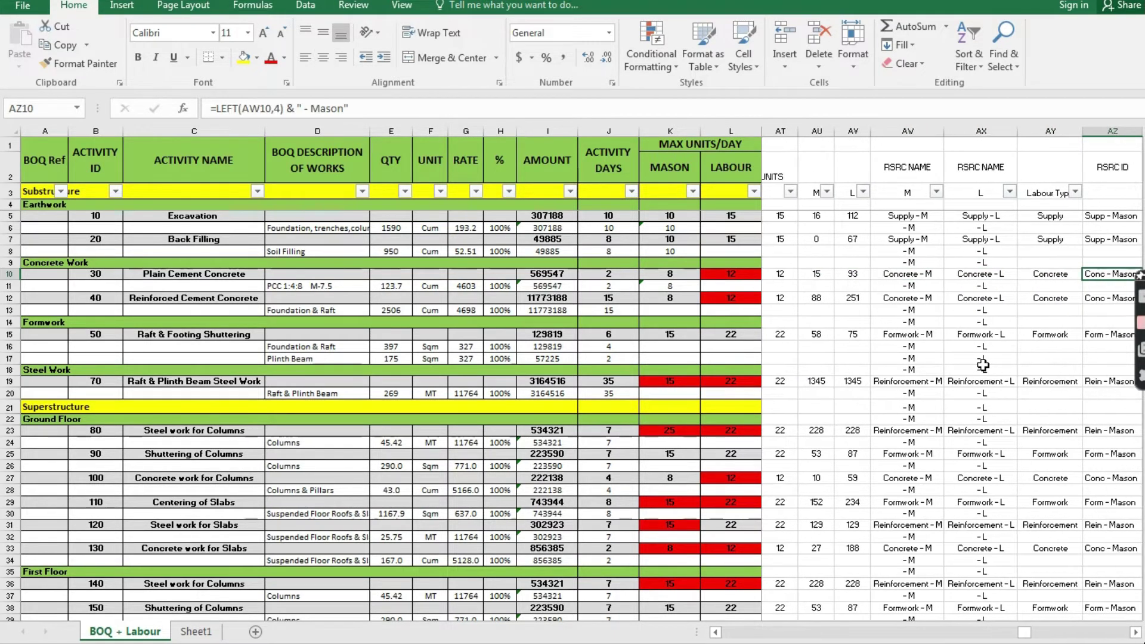
pyautogui.press('Right')
pyautogui.press('Right')
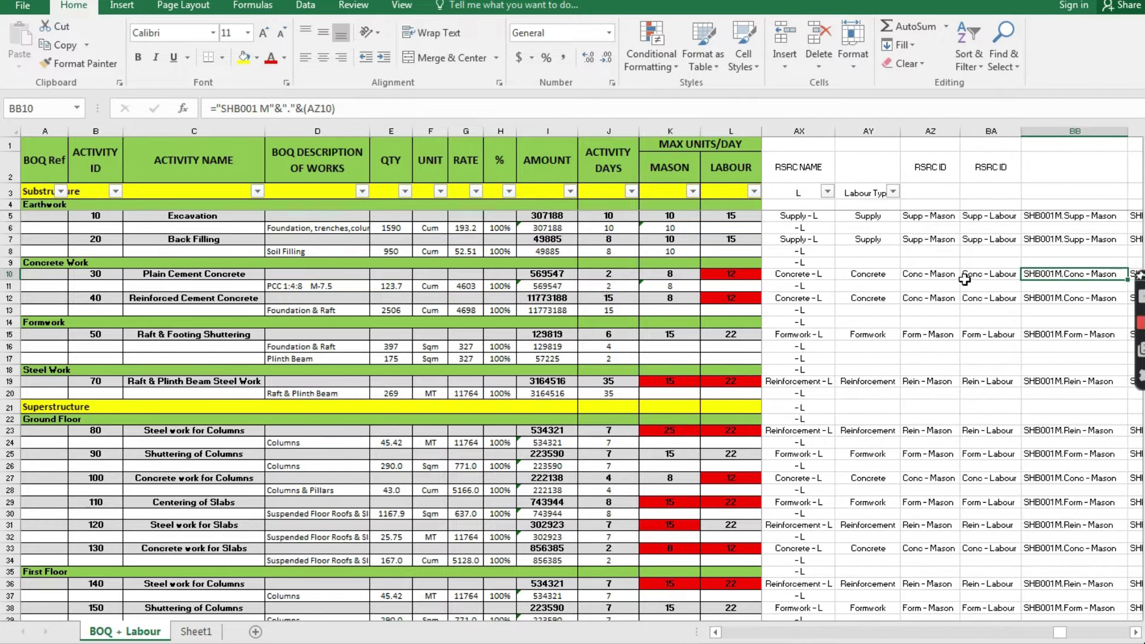
pyautogui.click(948, 275)
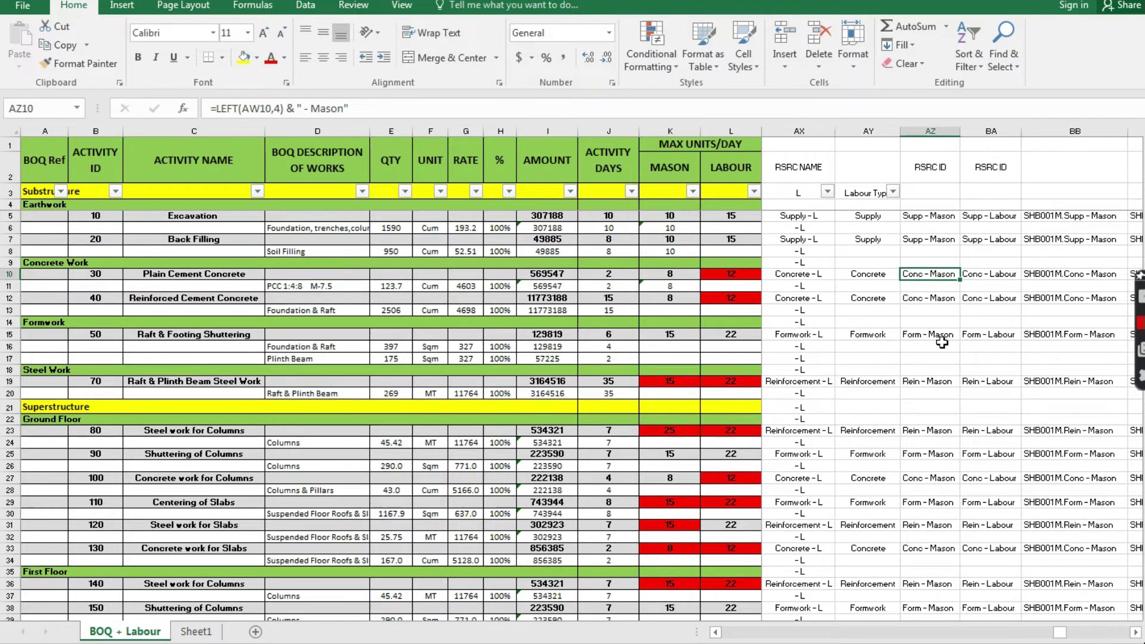
pyautogui.press('Right')
pyautogui.click(872, 272)
pyautogui.press('Right')
pyautogui.press('Right')
pyautogui.press('Right')
pyautogui.press('Right')
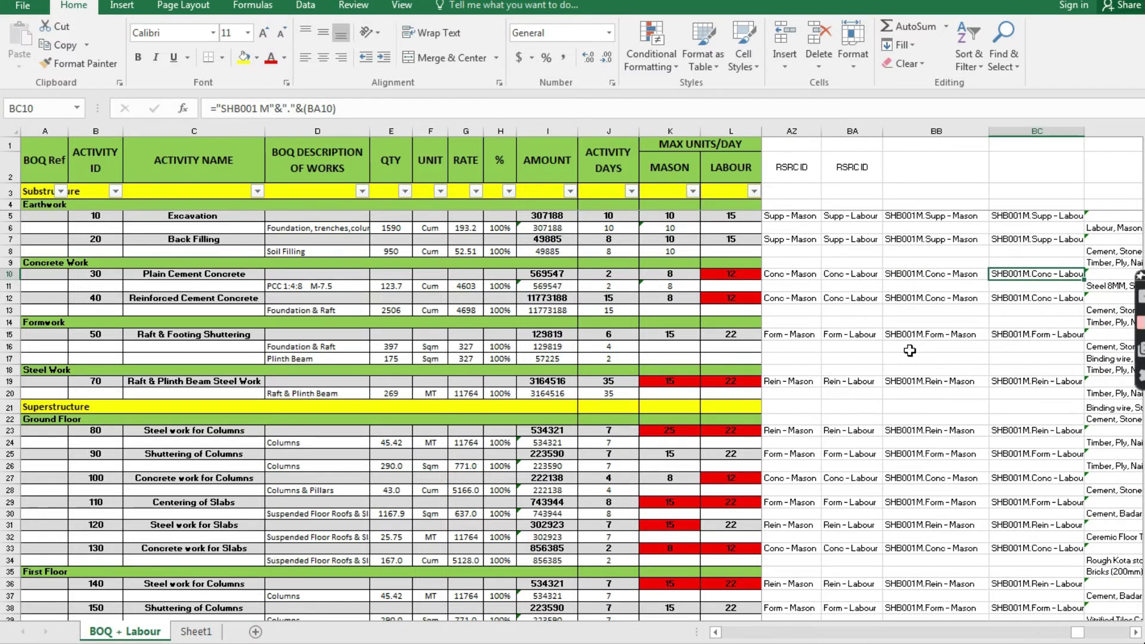
pyautogui.press('Right')
pyautogui.press('Left')
pyautogui.press('Left')
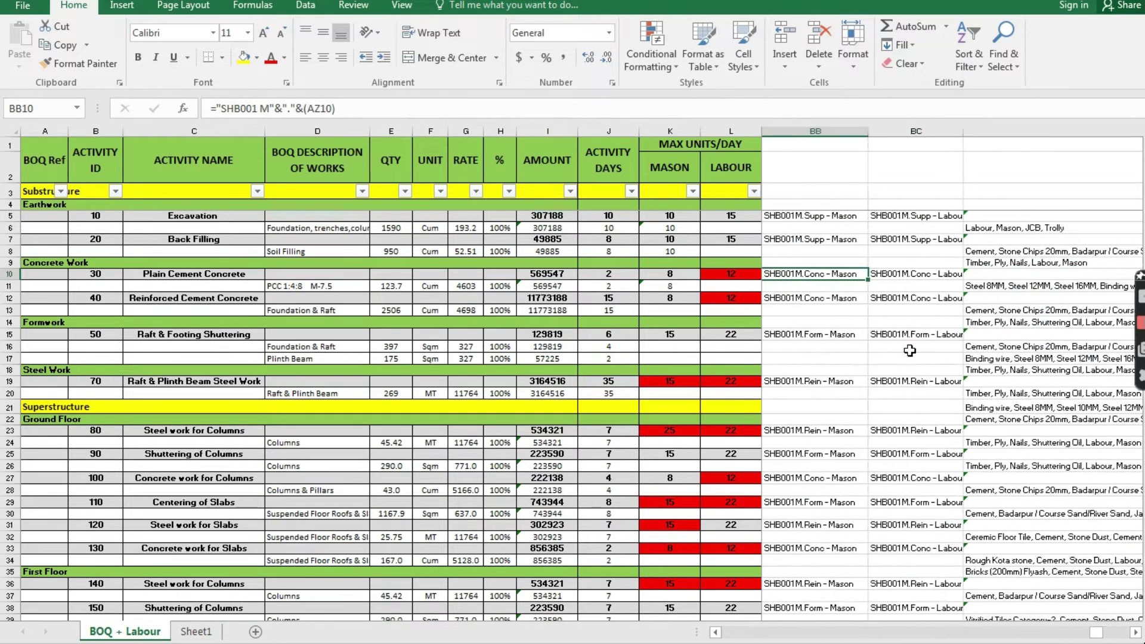
pyautogui.press('Left')
pyautogui.moveTo(1143, 239); pyautogui.dragTo(1143, 496)
pyautogui.moveTo(1088, 632); pyautogui.dragTo(1024, 633)
pyautogui.moveTo(1144, 495); pyautogui.dragTo(1144, 501)
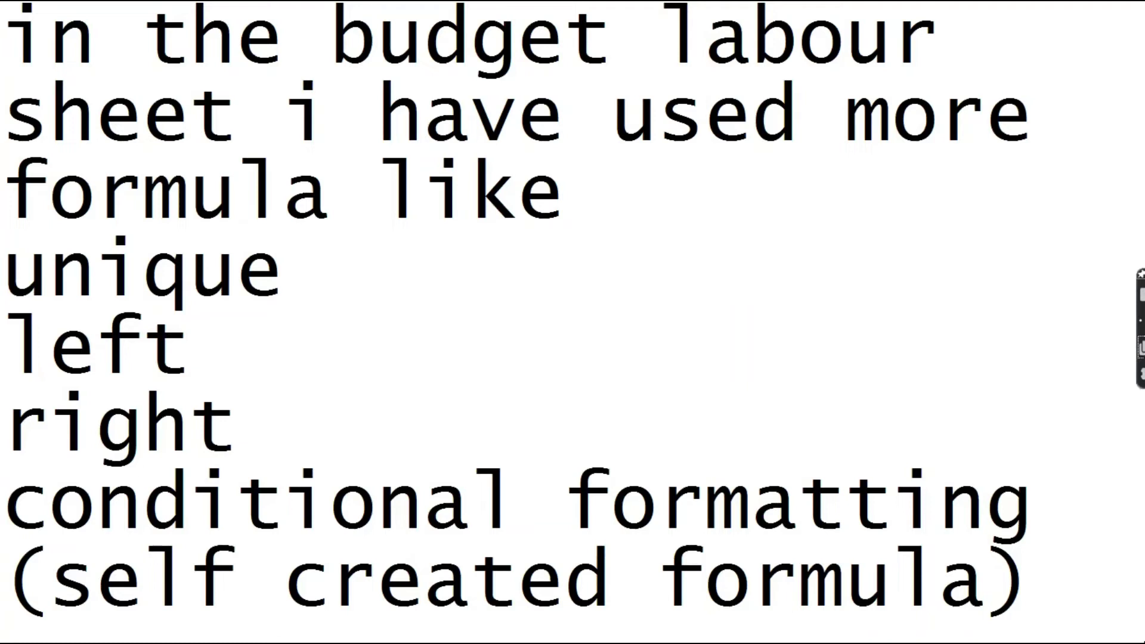
# Read through the text note listing the labour sheet's formulas: unique, left, right and self-created conditional formatting.
pyautogui.press('Return')
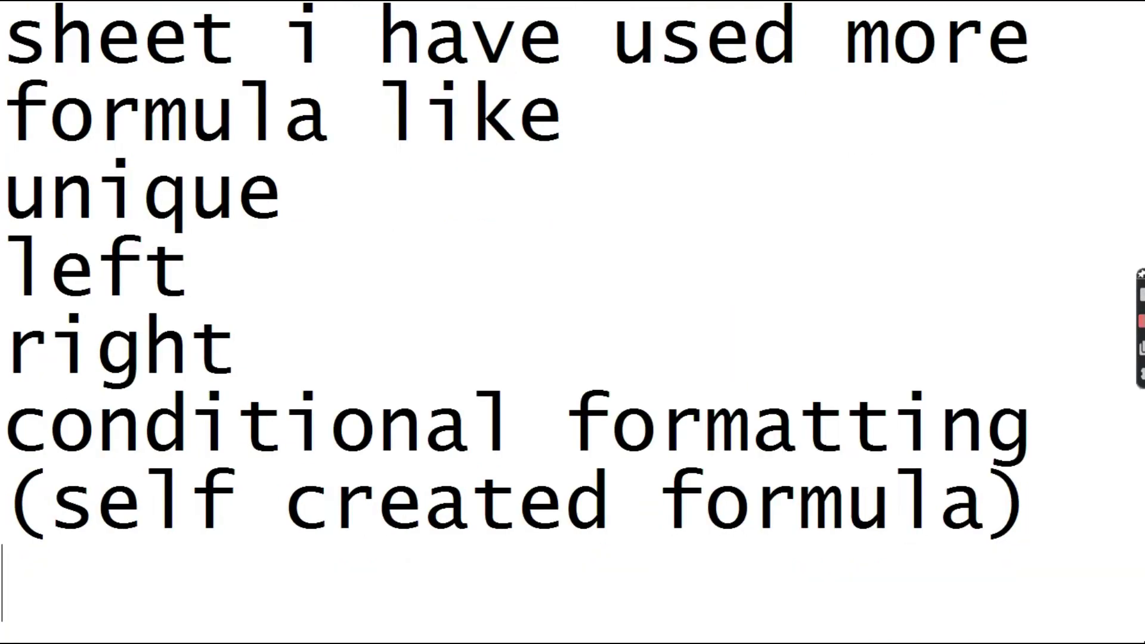
pyautogui.press('BackSpace')
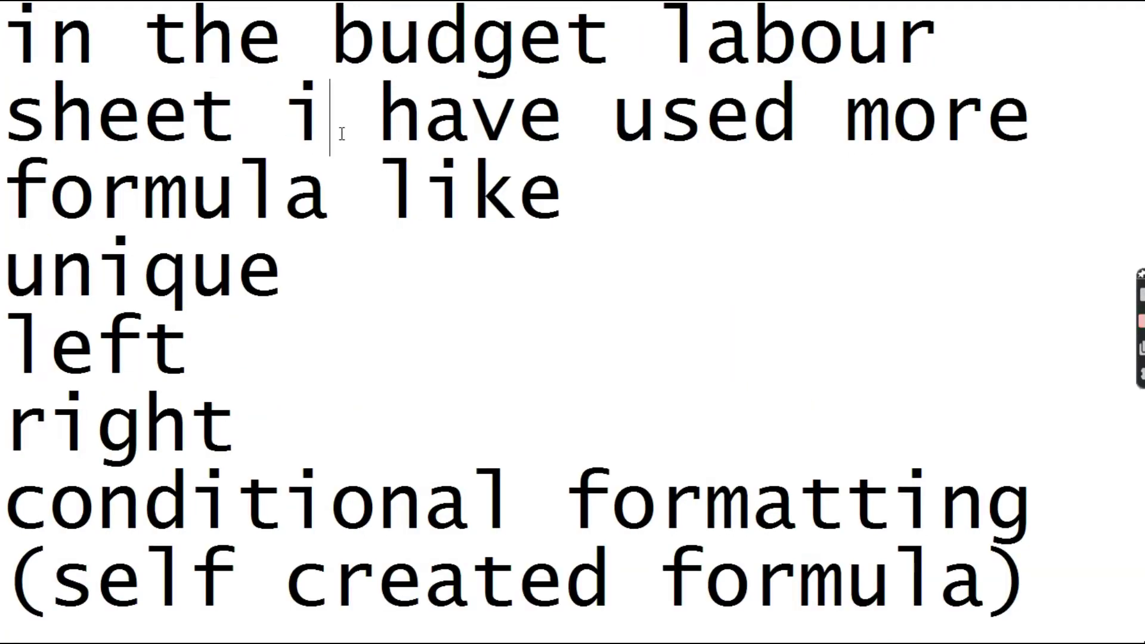
pyautogui.press('Down')
pyautogui.press('Down')
pyautogui.press('Down')
pyautogui.press('Down')
pyautogui.press('Down')
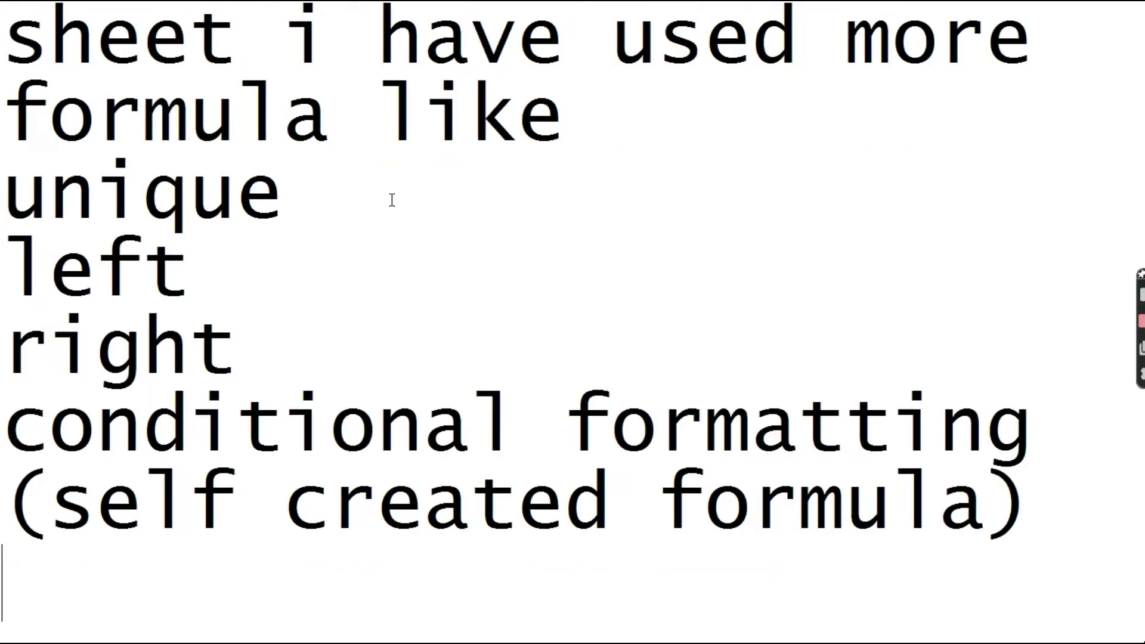
pyautogui.press('Up')
pyautogui.press('Up')
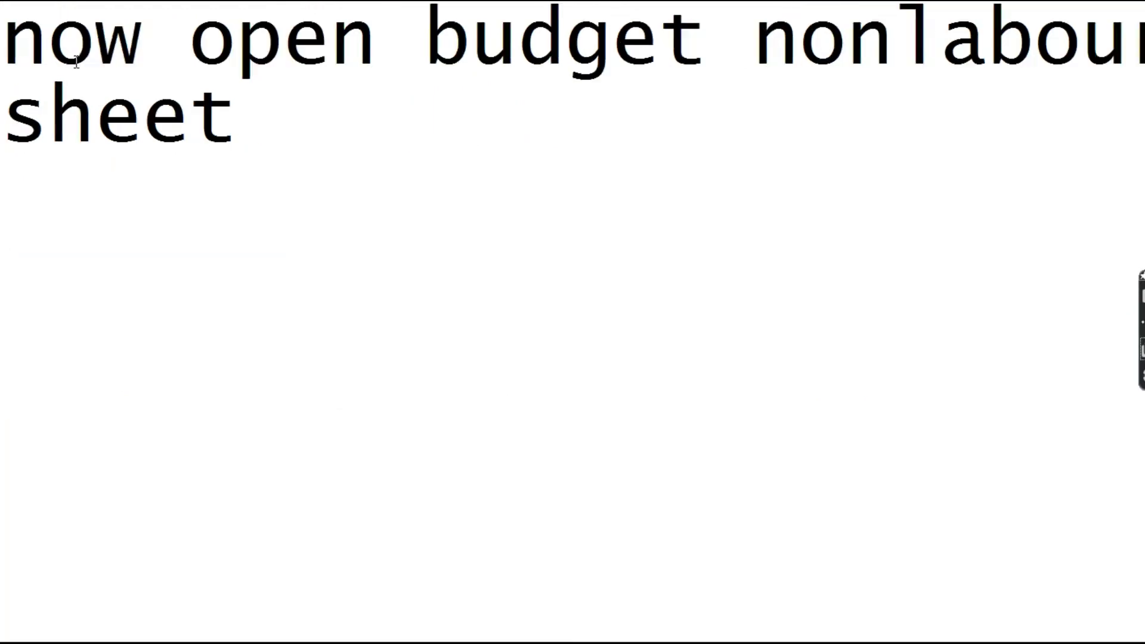
# Open the Budget (BOQ+Non Labour) workbook at its BOQ +(Non Labour) sheet.
pyautogui.click(77, 58)
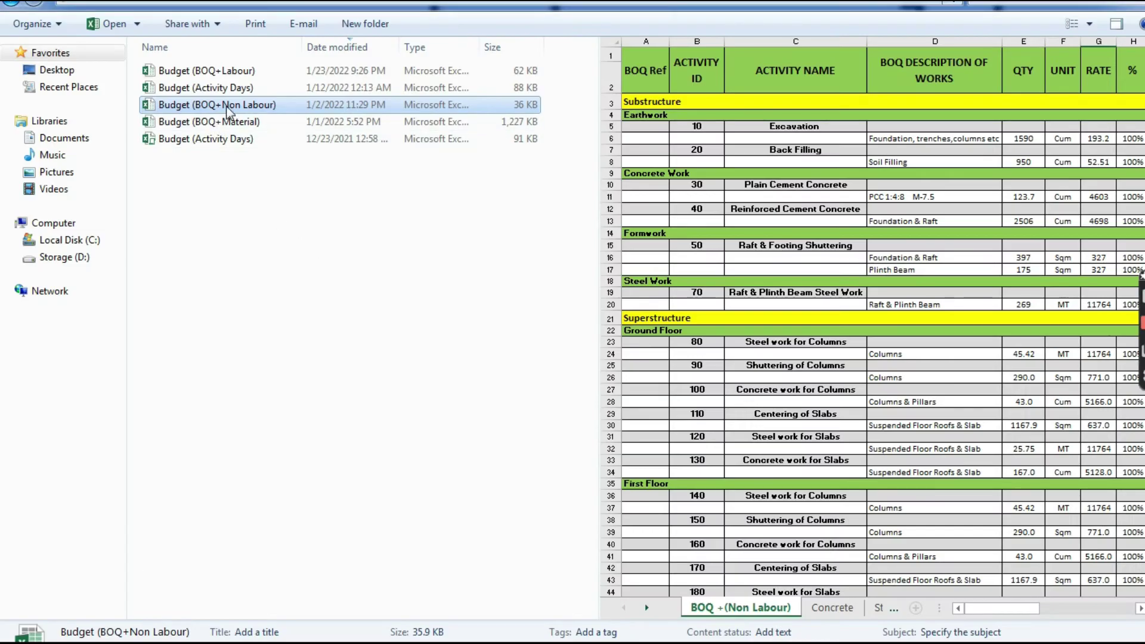
pyautogui.doubleClick(234, 108)
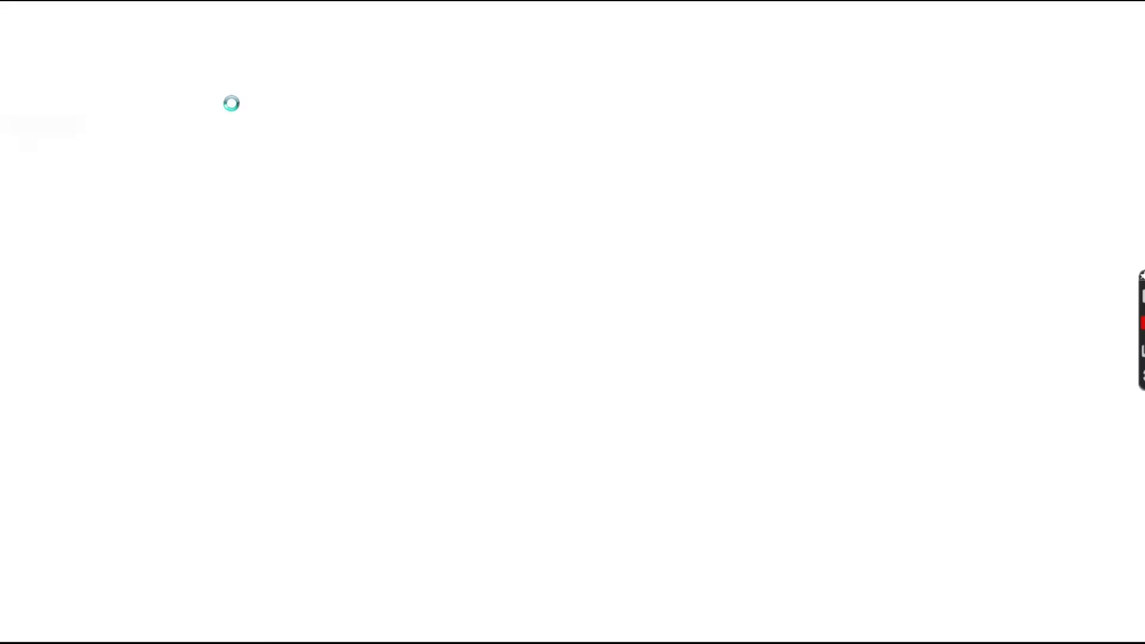
pyautogui.click(637, 282)
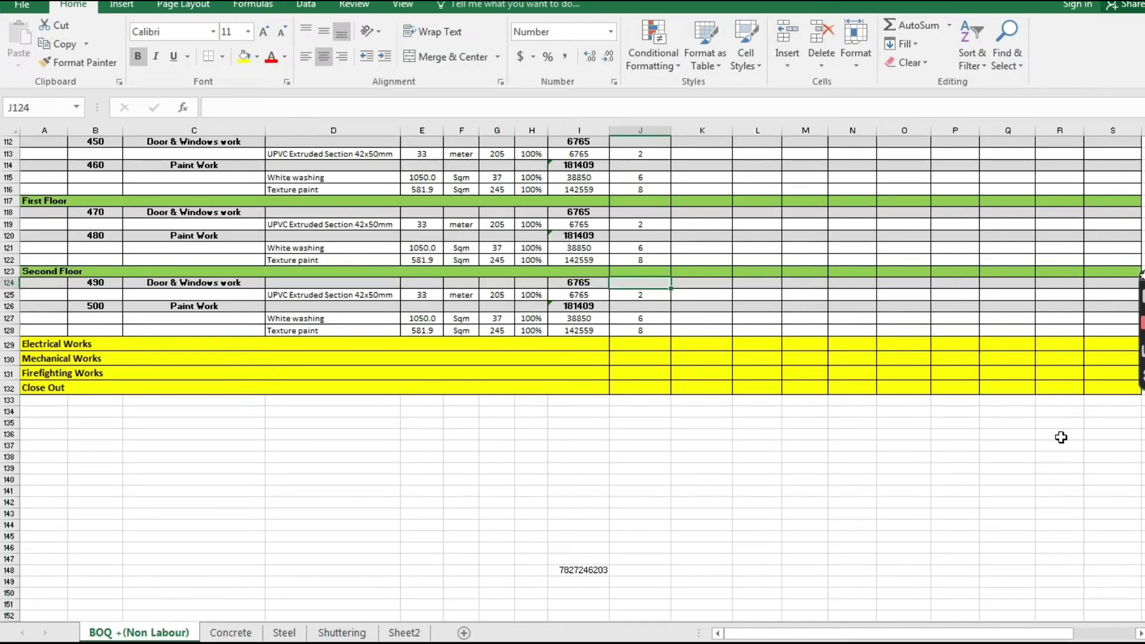
pyautogui.scroll(20, 745, 263)
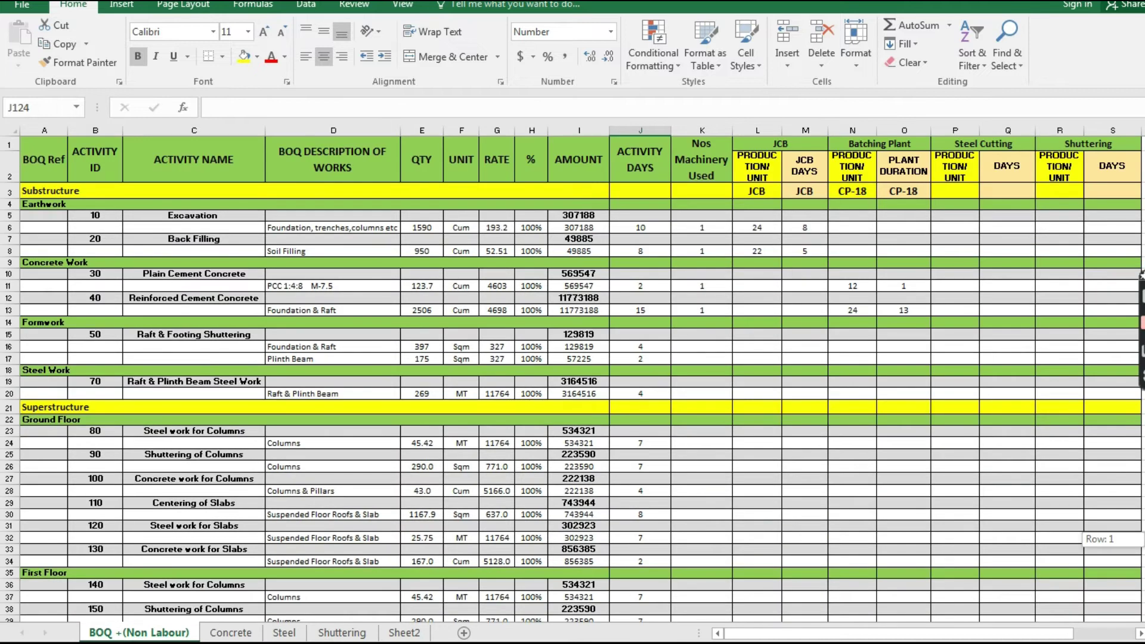
# Examine the Excavation activity's Nos Machinery Used, JCB production per unit and JCB DAYS columns.
pyautogui.click(660, 231)
pyautogui.click(742, 238)
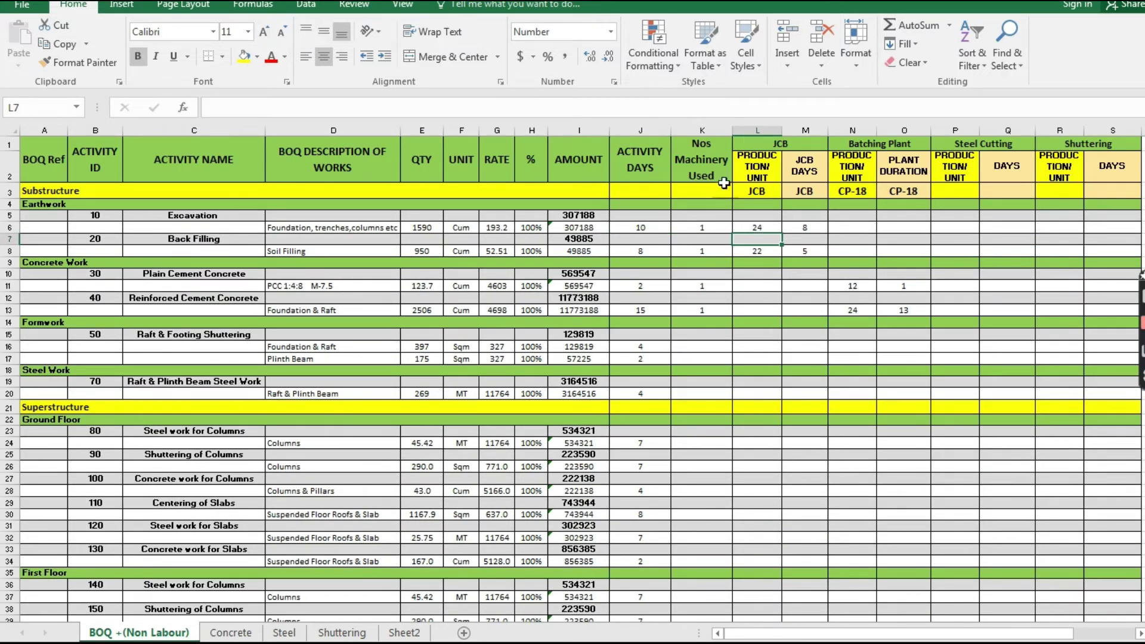
pyautogui.click(712, 167)
pyautogui.click(759, 227)
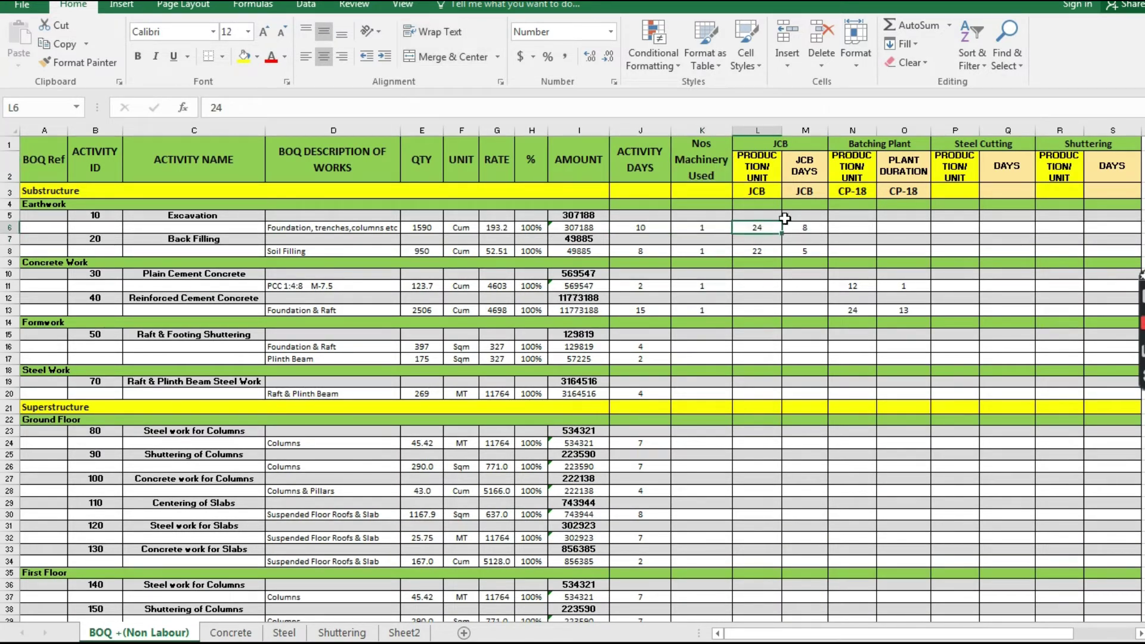
pyautogui.click(812, 191)
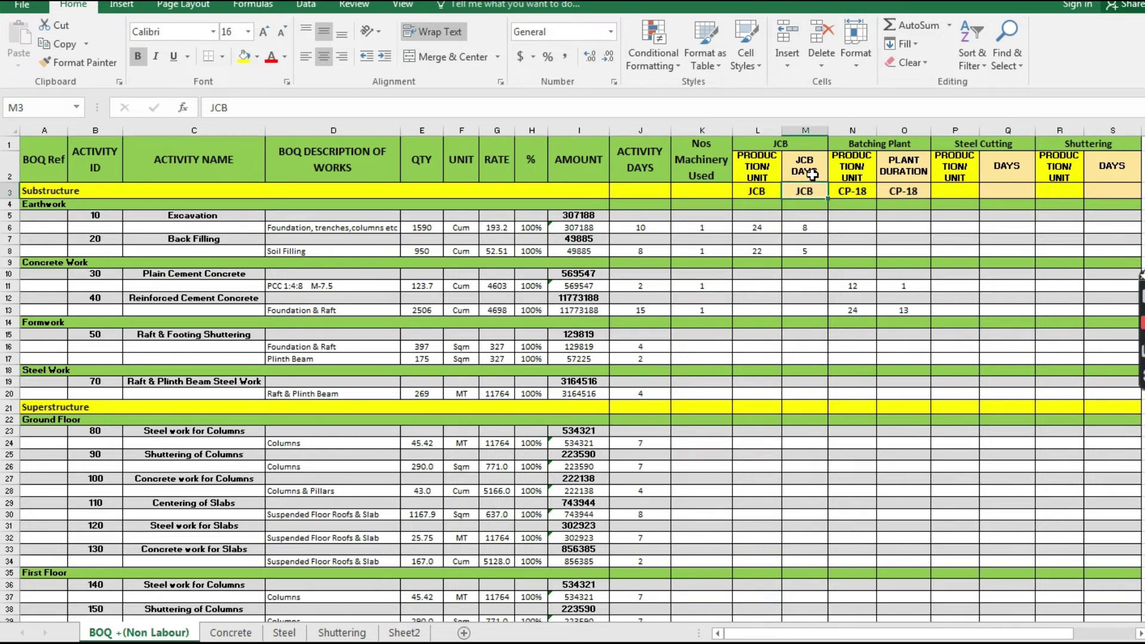
pyautogui.click(812, 174)
pyautogui.click(815, 236)
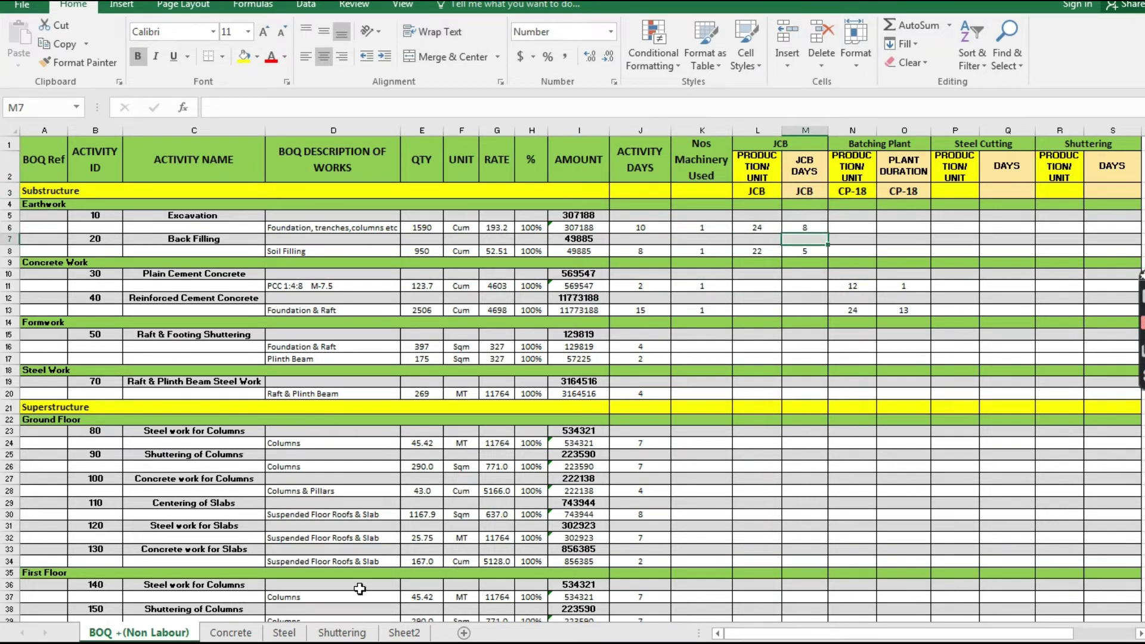
# Switch to the Shuttering sheet and examine its tower crane costs, shuttering summary and structure completion duration rows.
pyautogui.click(342, 633)
pyautogui.click(431, 391)
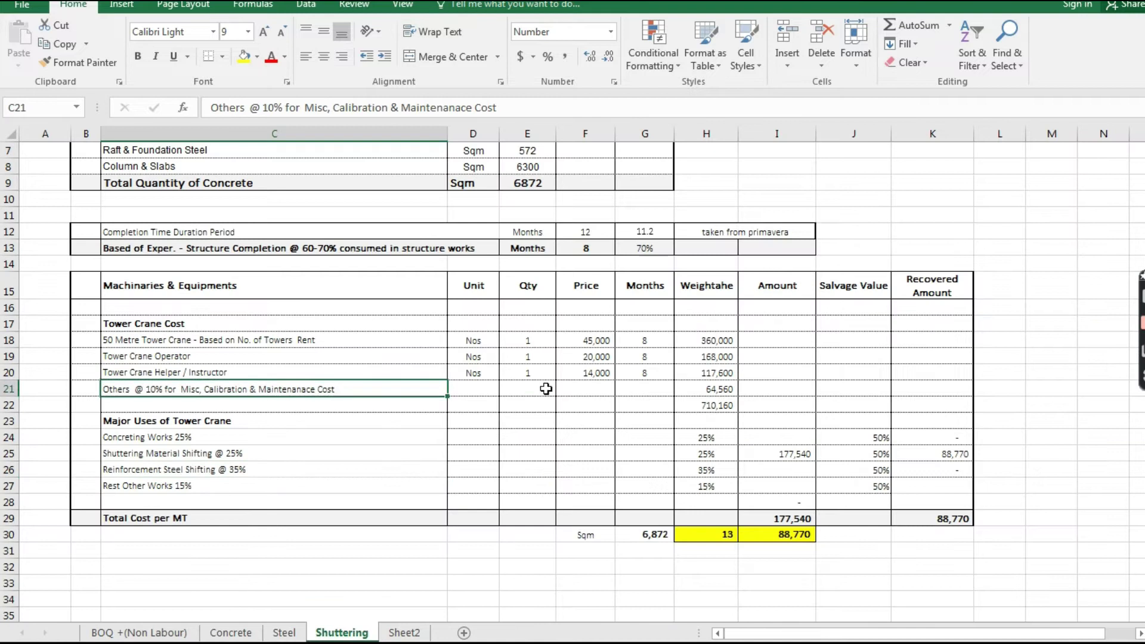
pyautogui.scroll(2, 481, 346)
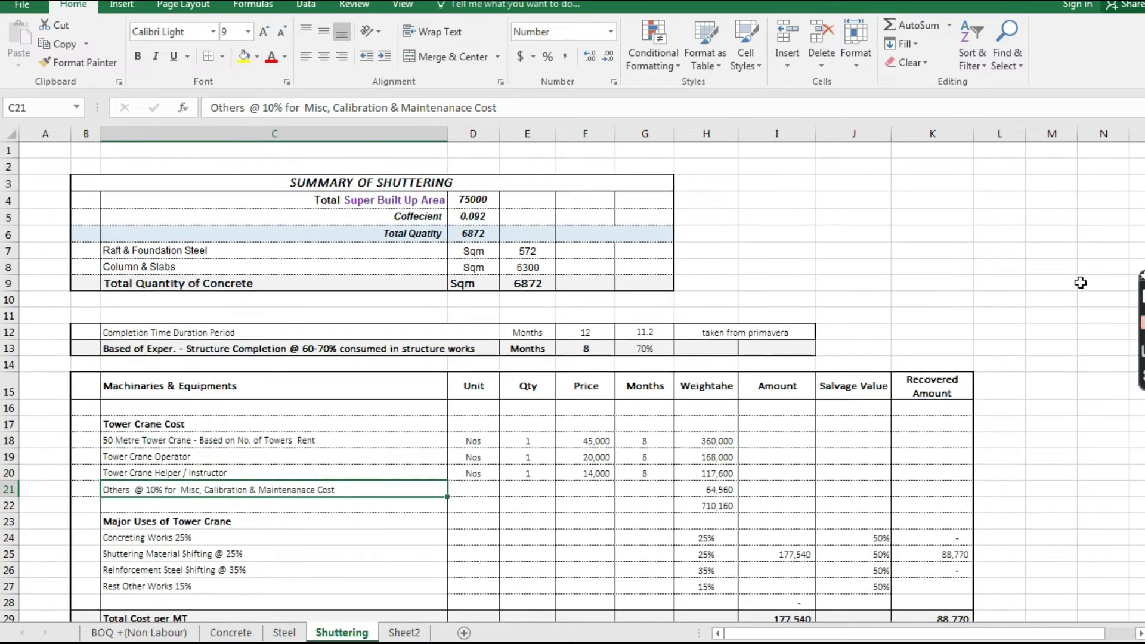
pyautogui.click(482, 346)
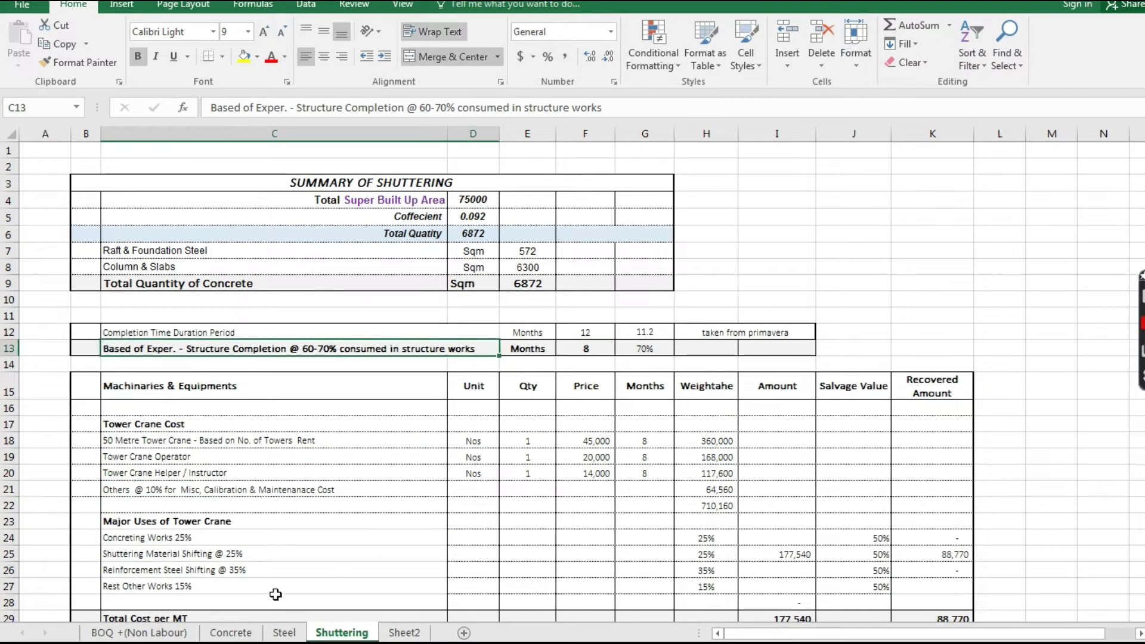
# Switch to the Concrete sheet and examine its concrete quantity summary and the equipment quantities.
pyautogui.click(230, 633)
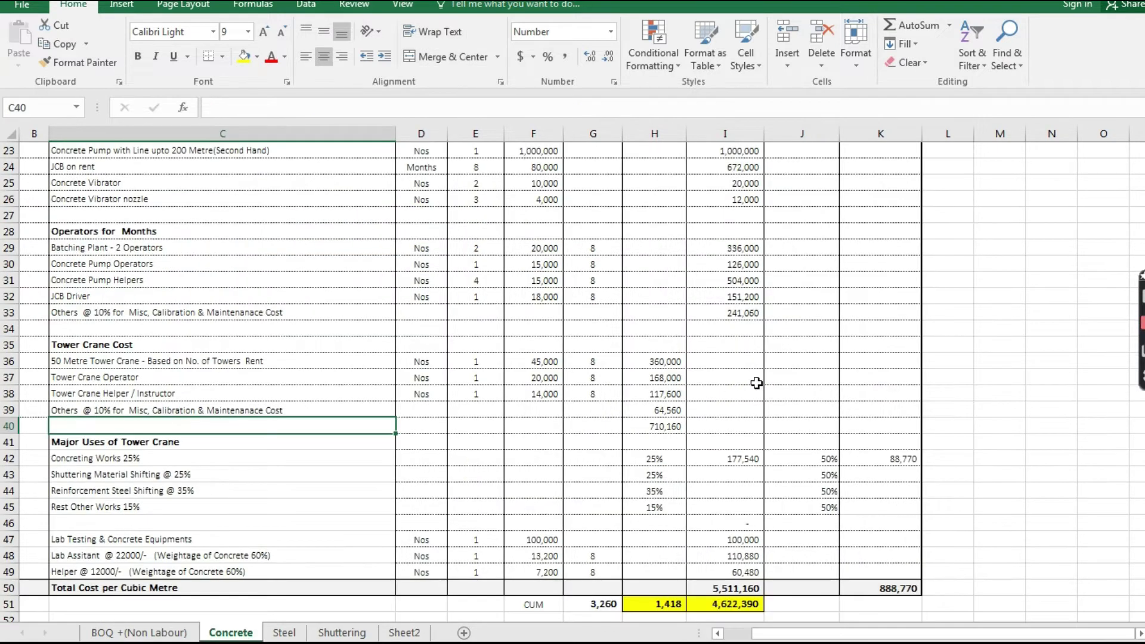
pyautogui.click(669, 396)
pyautogui.moveTo(1143, 471); pyautogui.dragTo(1144, 430)
pyautogui.click(492, 280)
pyautogui.click(486, 347)
pyautogui.click(484, 488)
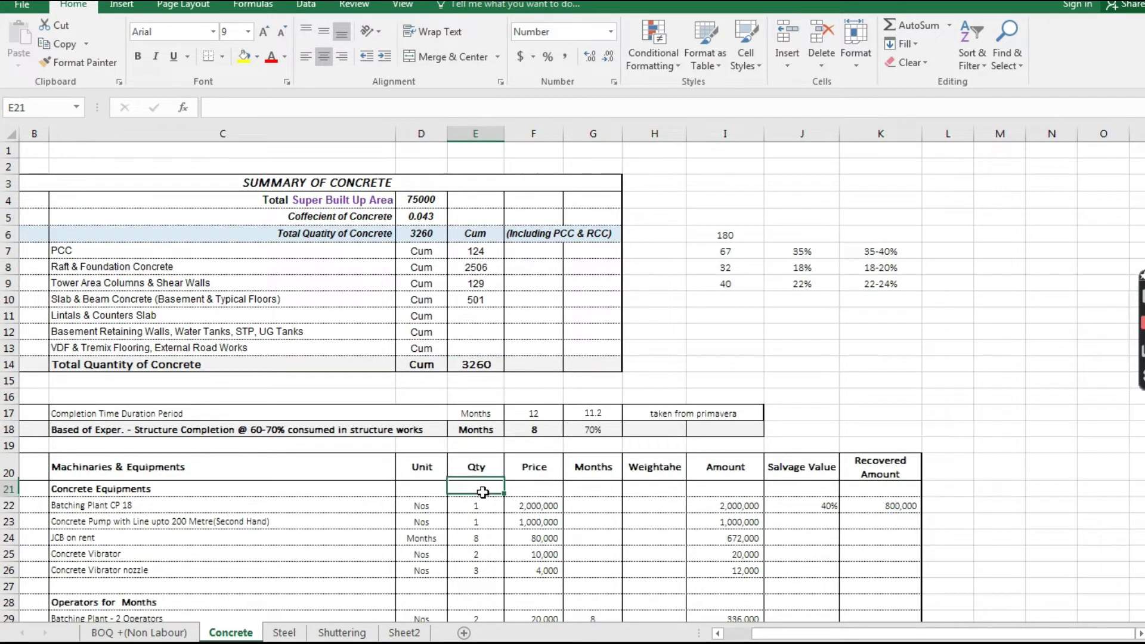
# Examine the Concrete sheet's operator rows, CUM unit and the highlighted cost figures beneath Total Cost per Cubic Metre.
pyautogui.moveTo(1144, 396); pyautogui.dragTo(1143, 471)
pyautogui.click(555, 608)
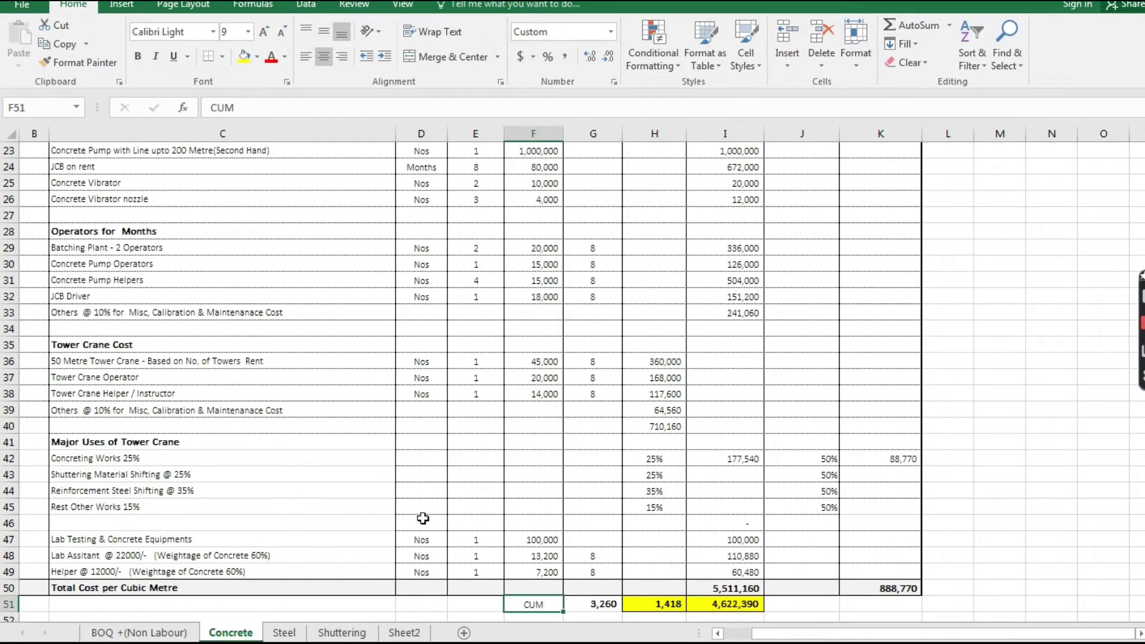
pyautogui.click(154, 264)
pyautogui.click(149, 213)
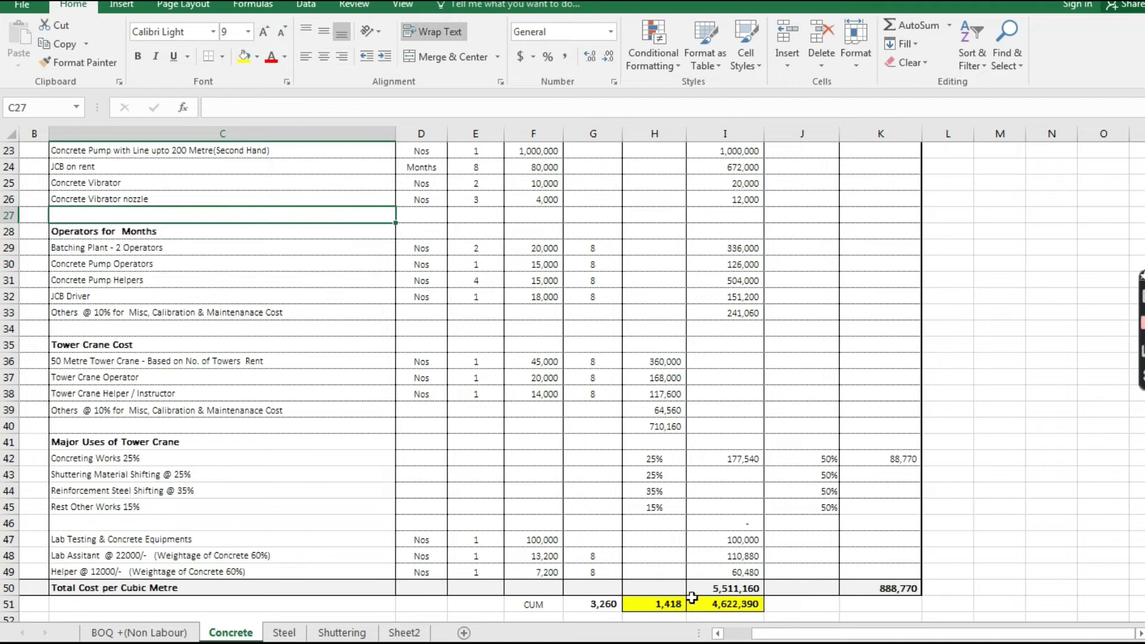
pyautogui.click(672, 603)
pyautogui.click(746, 603)
# Look over the Steel sheet and go back to the Shuttering sheet.
pyautogui.click(275, 634)
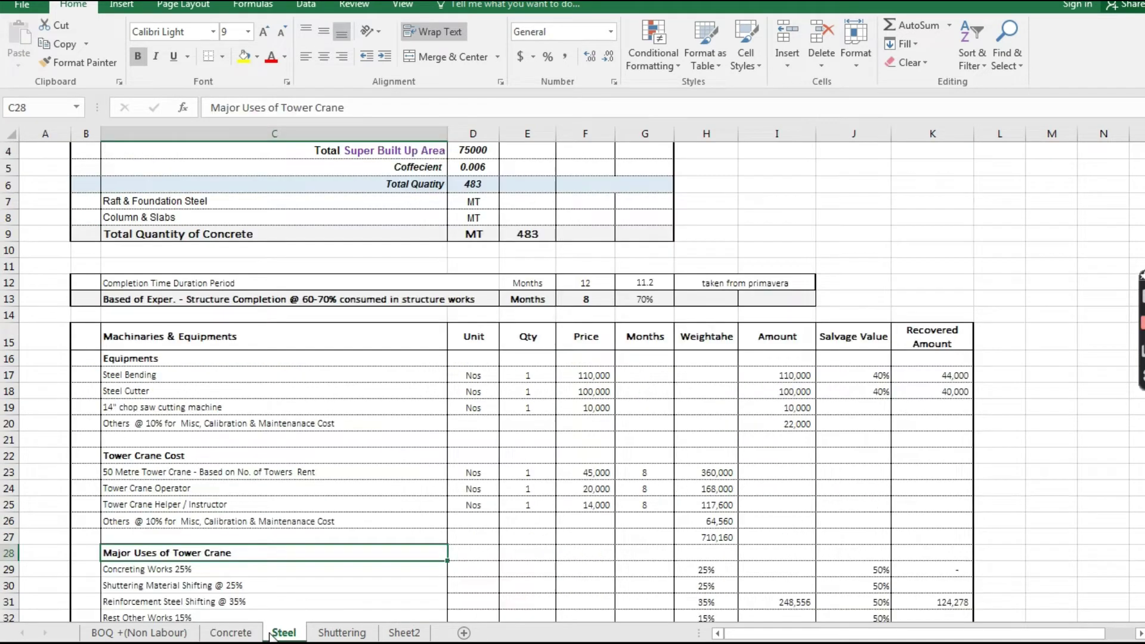
pyautogui.click(342, 633)
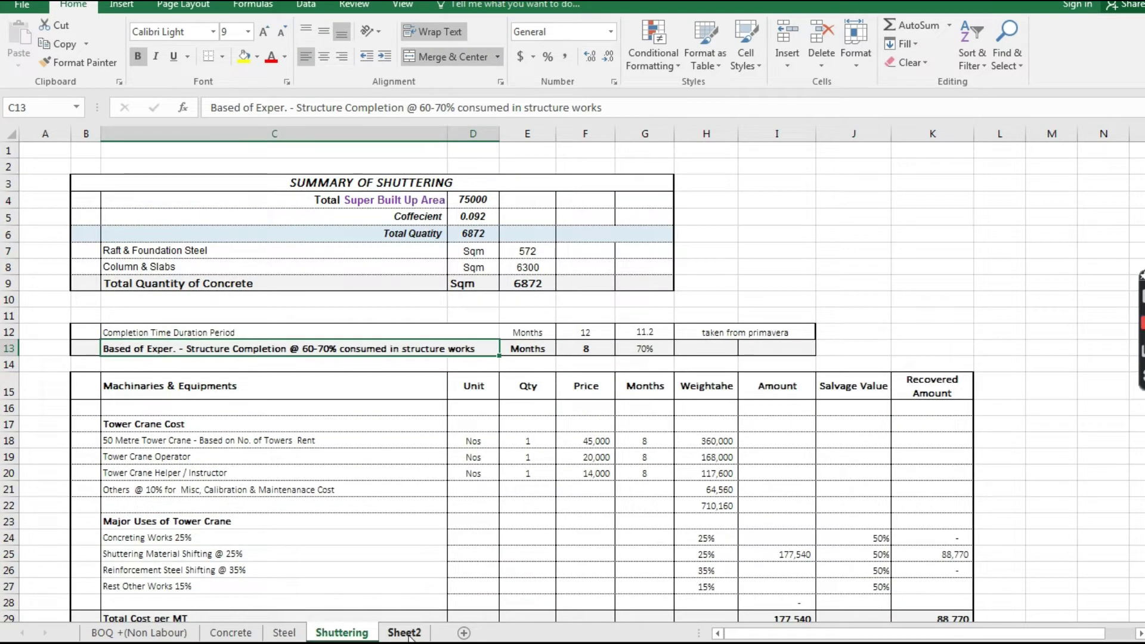
pyautogui.click(356, 472)
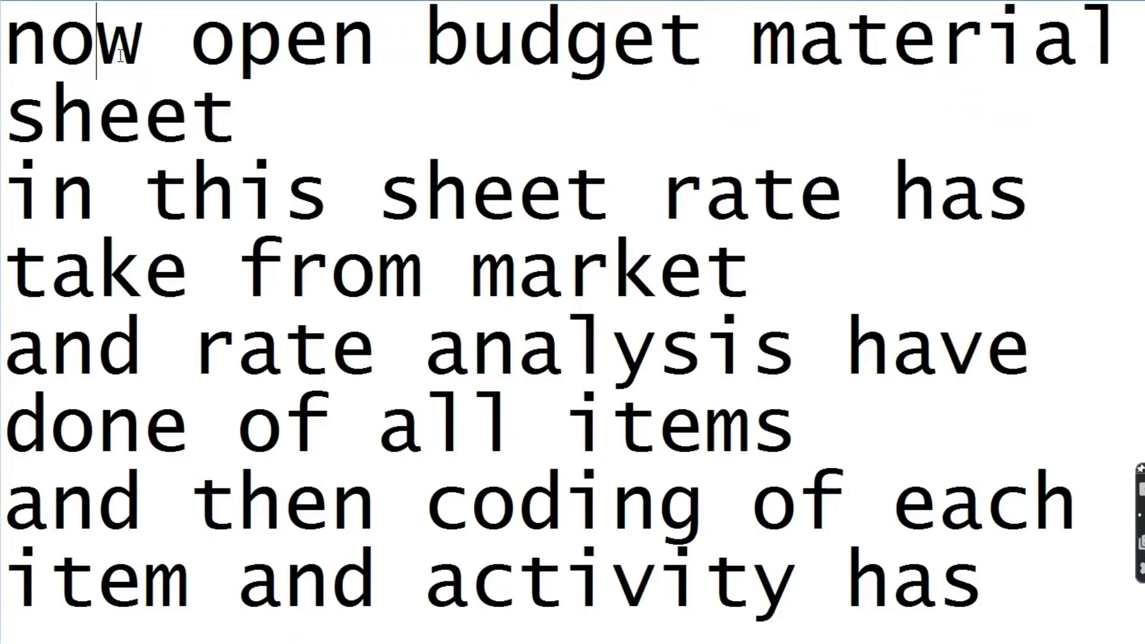
# Read through the text note on the budget material sheet's market rates, rate analysis and item coding.
pyautogui.press('Down')
pyautogui.press('Down')
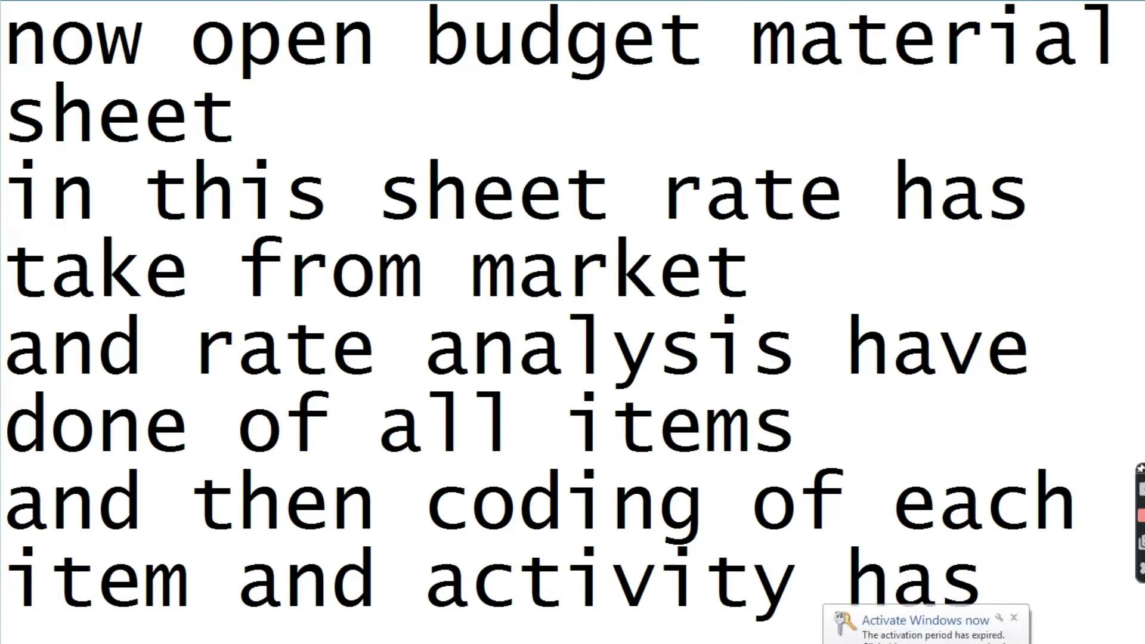
pyautogui.press('Down')
pyautogui.press('Down')
pyautogui.press('Down')
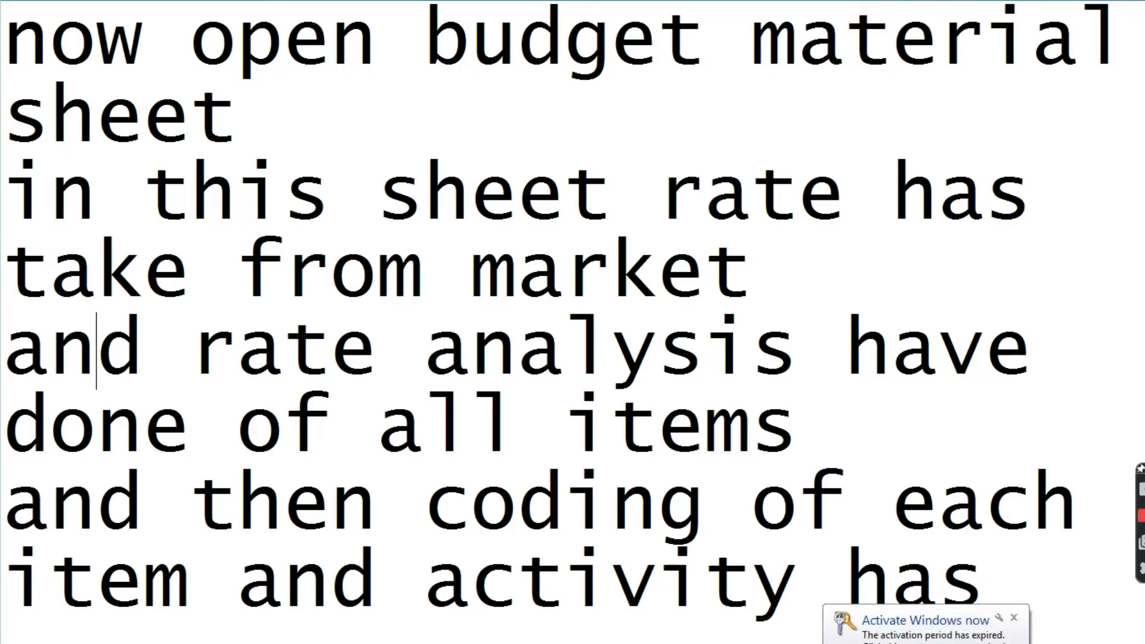
pyautogui.press('Down')
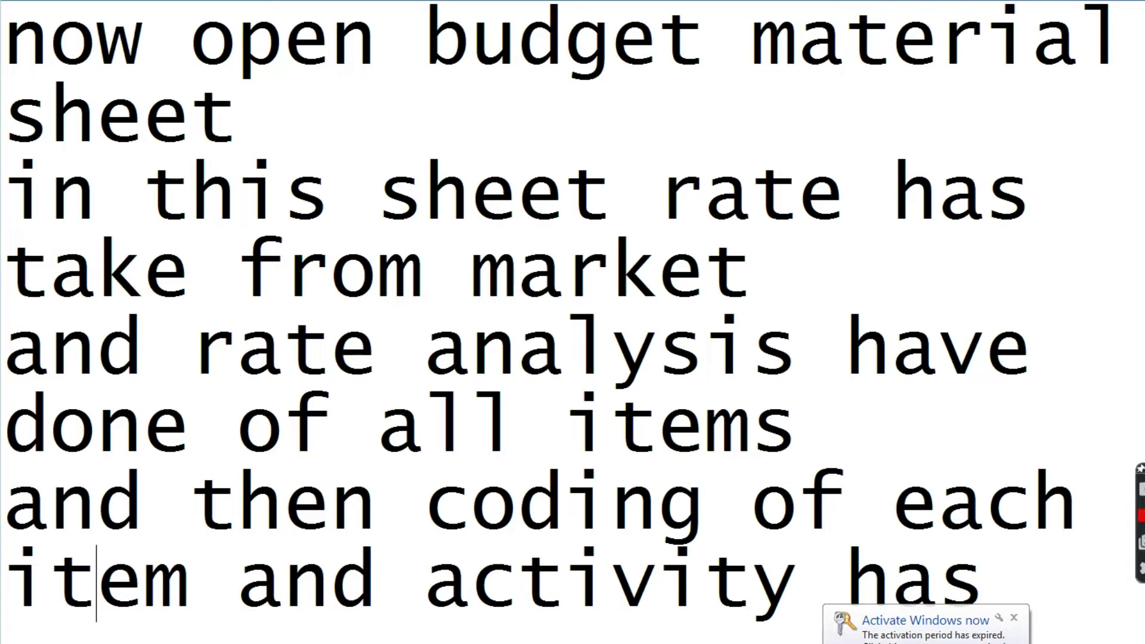
pyautogui.press('Down')
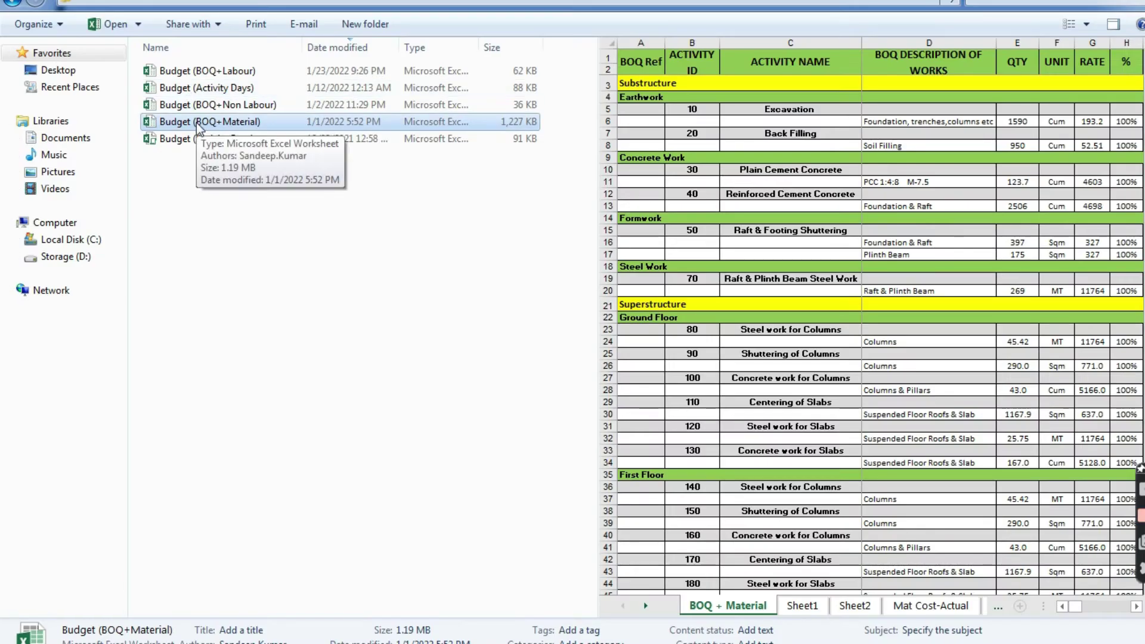
# Open the Budget (BOQ+Material) workbook and show the first rows and columns of its BOQ + Material sheet.
pyautogui.doubleClick(199, 122)
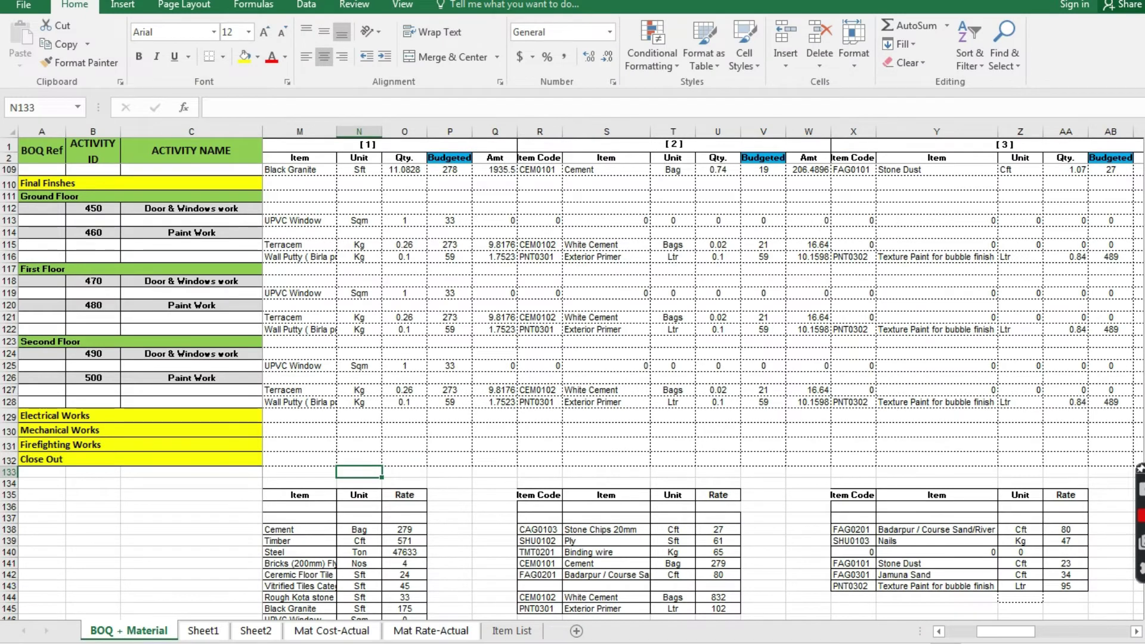
pyautogui.scroll(20, 827, 351)
pyautogui.moveTo(1021, 641); pyautogui.dragTo(966, 638)
pyautogui.click(351, 222)
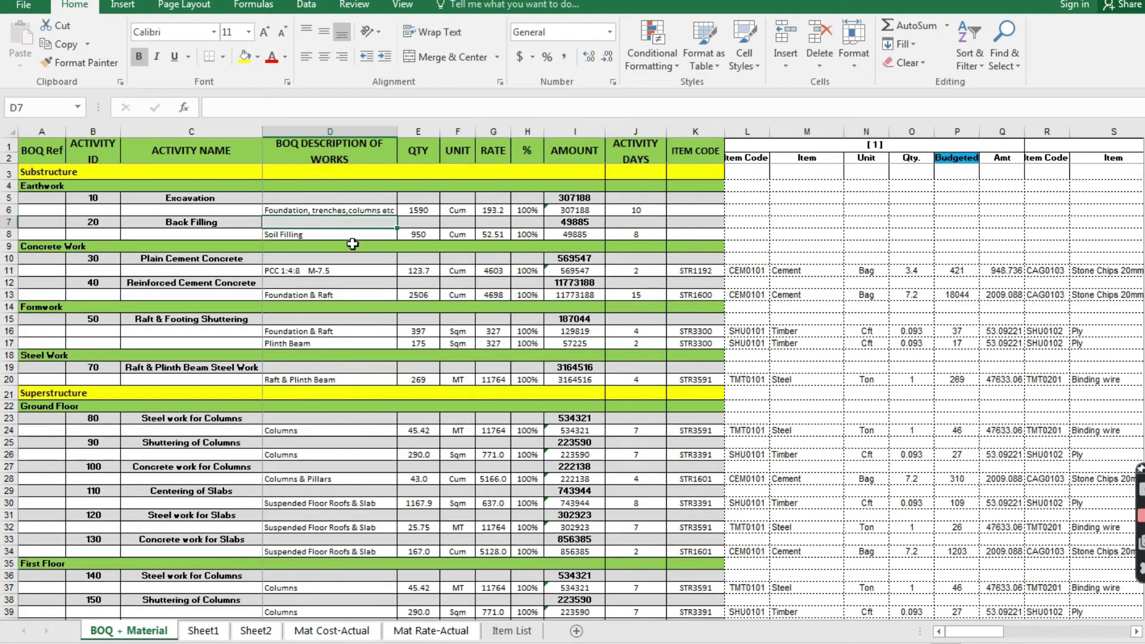
# Inspect the Reinforced Cement Concrete row's first material group and its Item Code IFERROR/VLOOKUP formula in L13.
pyautogui.click(221, 295)
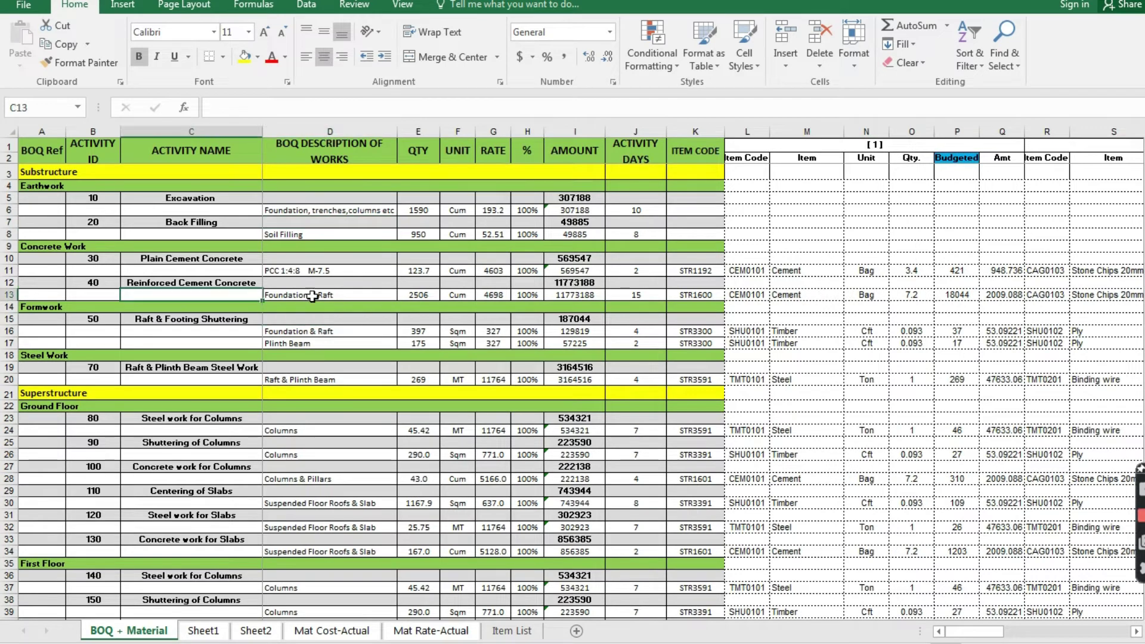
pyautogui.click(738, 297)
pyautogui.press('Right')
pyautogui.press('Right')
pyautogui.press('Right')
pyautogui.press('Right')
pyautogui.press('Right')
pyautogui.click(739, 296)
pyautogui.moveTo(565, 107); pyautogui.dragTo(212, 107)
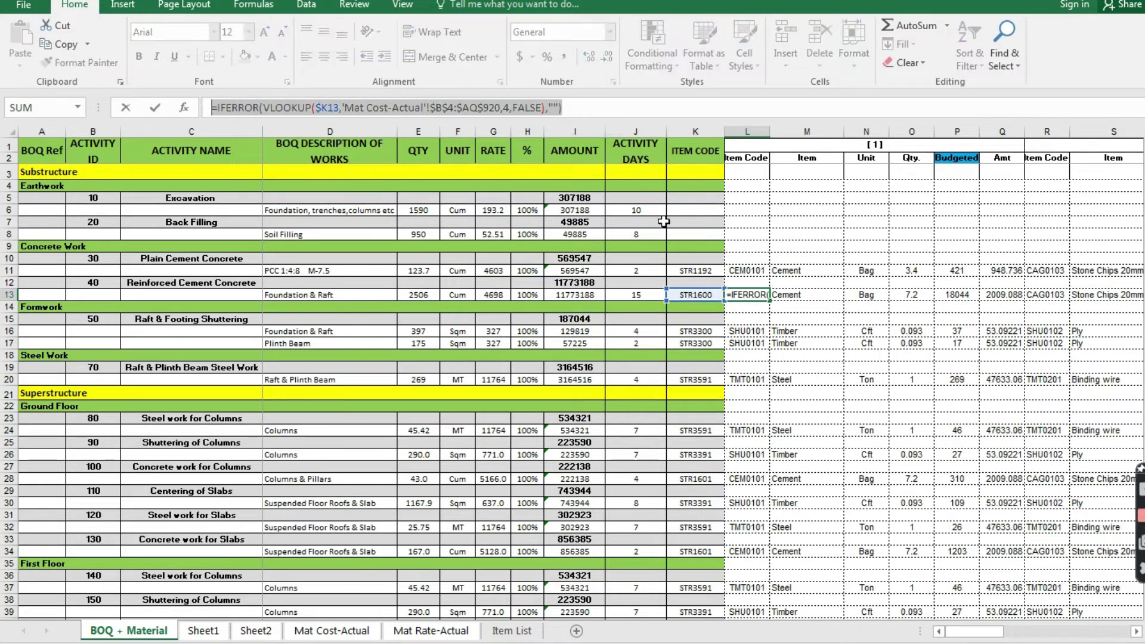
pyautogui.press('Escape')
# Inspect the lookup formulas for the cement's Item, Unit and Qty. cells in row 13.
pyautogui.click(810, 295)
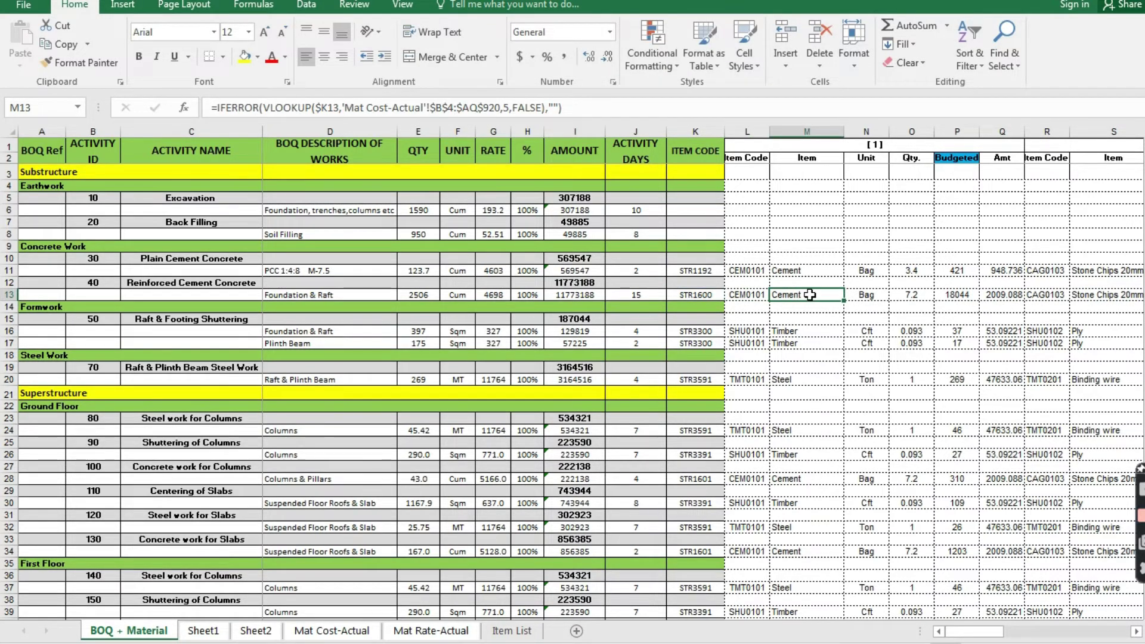
pyautogui.click(879, 297)
pyautogui.click(906, 296)
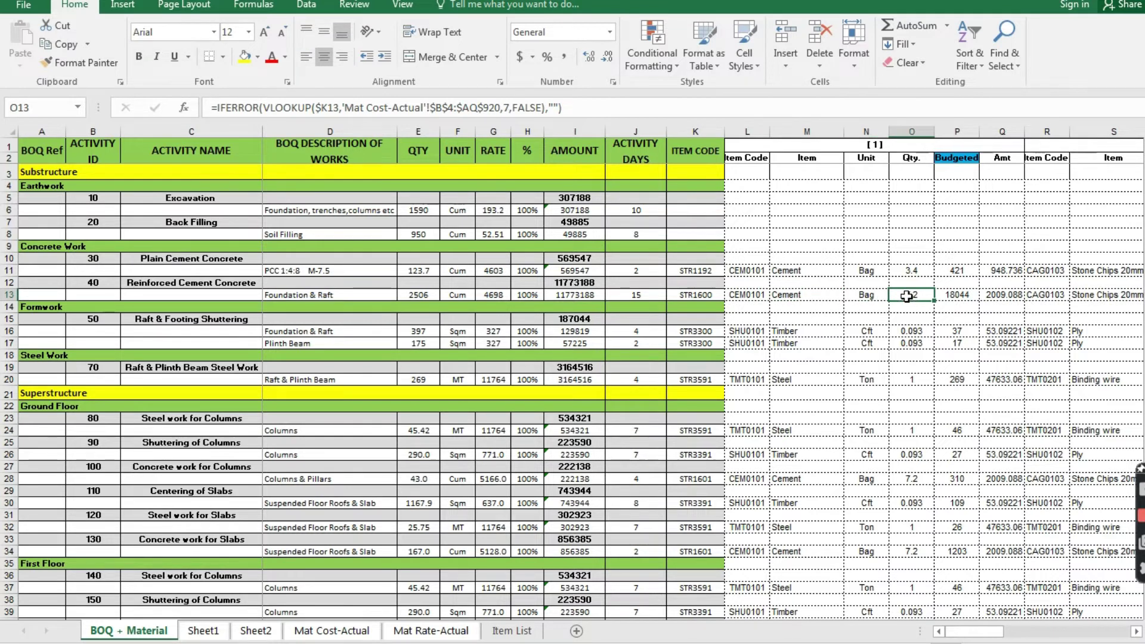
pyautogui.moveTo(618, 107); pyautogui.dragTo(178, 105)
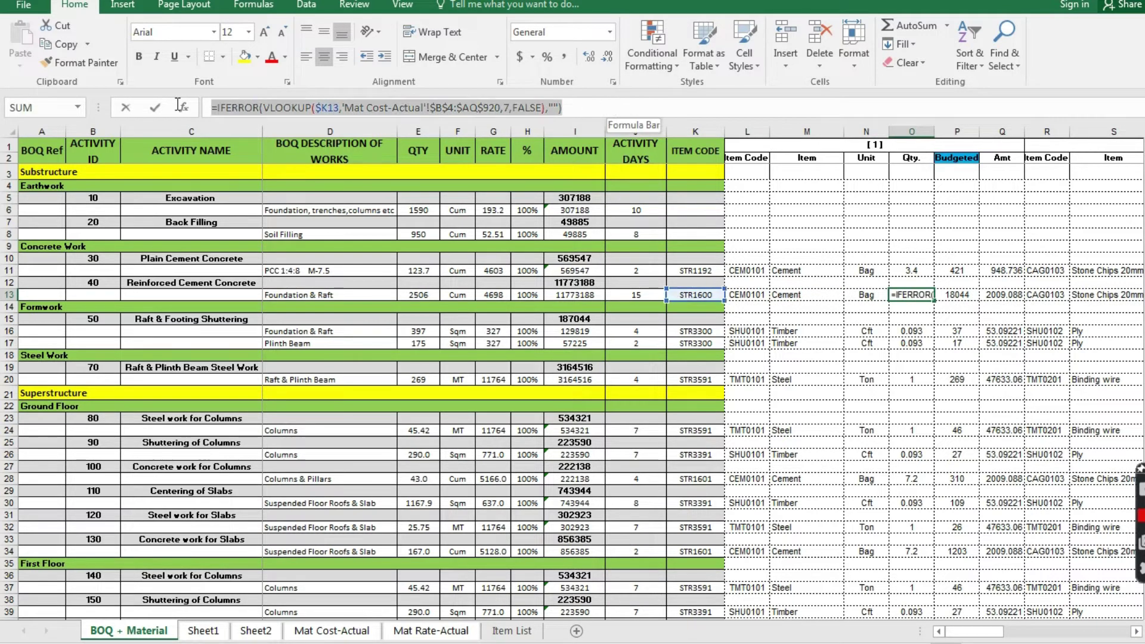
pyautogui.press('Escape')
# Examine row 13's second material group, Stone Chips 20mm, cell by cell up to the third group's Item Code.
pyautogui.click(996, 296)
pyautogui.press('Right')
pyautogui.press('Right')
pyautogui.press('Right')
pyautogui.press('Right')
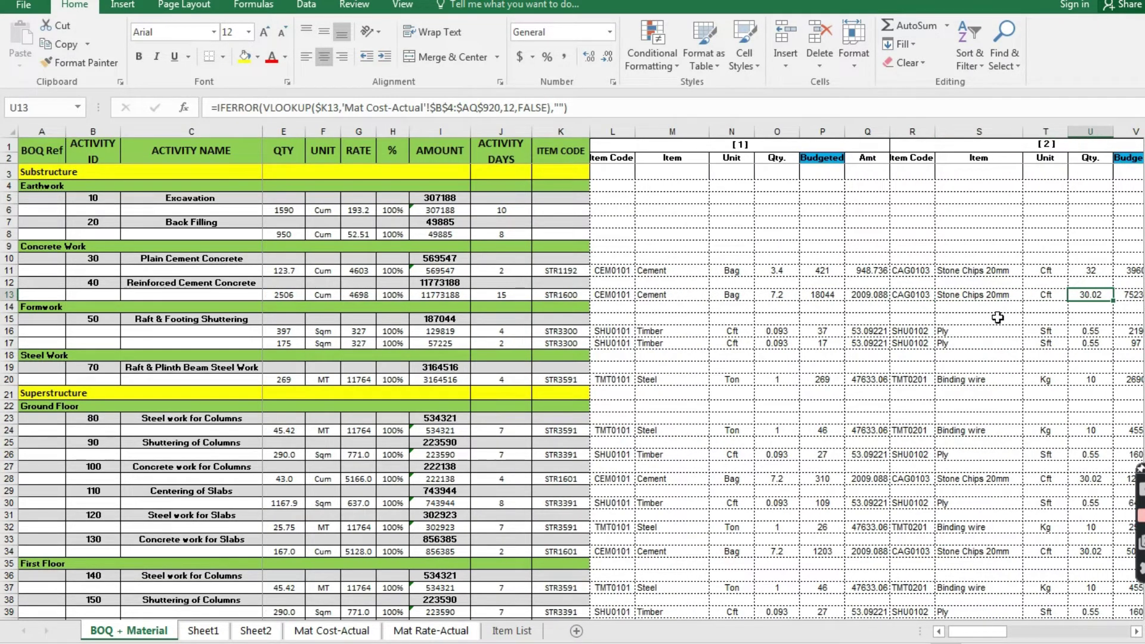
pyautogui.click(996, 297)
pyautogui.click(881, 298)
pyautogui.press('Right')
pyautogui.press('Right')
pyautogui.press('Right')
pyautogui.press('Right')
pyautogui.press('Right')
pyautogui.press('Right')
pyautogui.press('Right')
pyautogui.press('Right')
pyautogui.press('Right')
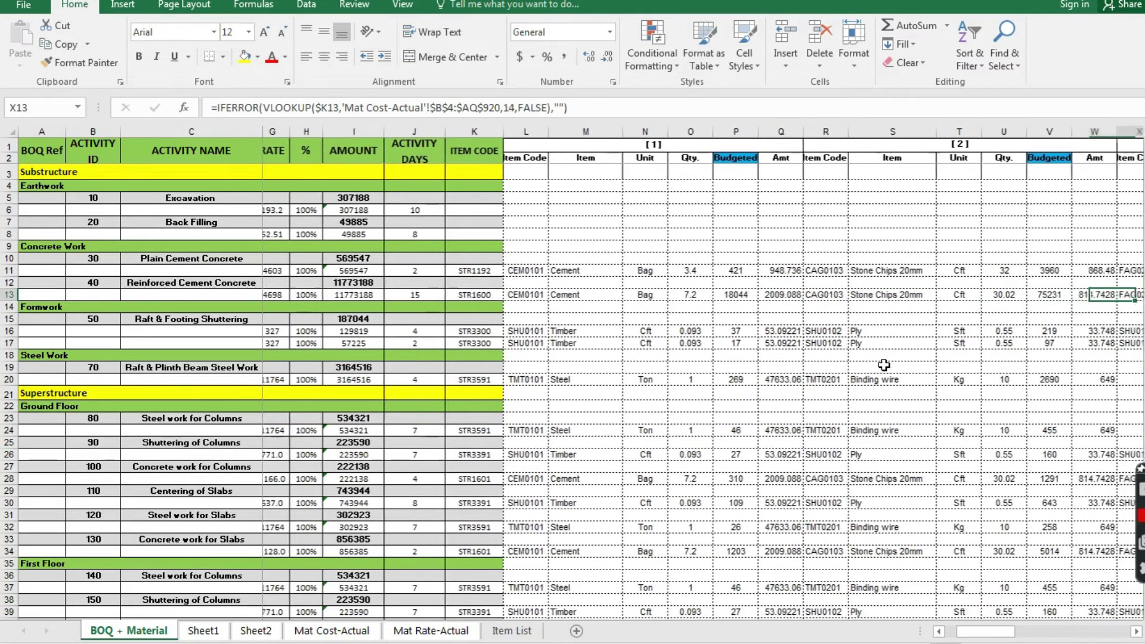
# Inspect the ROUNDUP formula behind the Budgeted quantity of Stone Chips 20mm in V13.
pyautogui.click(826, 295)
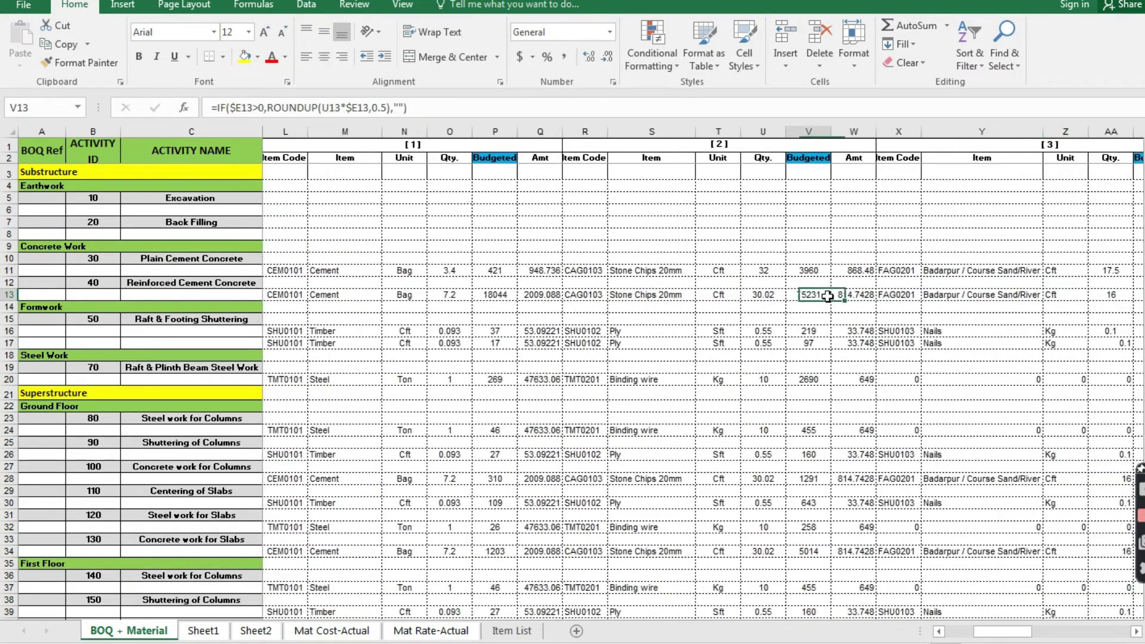
pyautogui.click(476, 107)
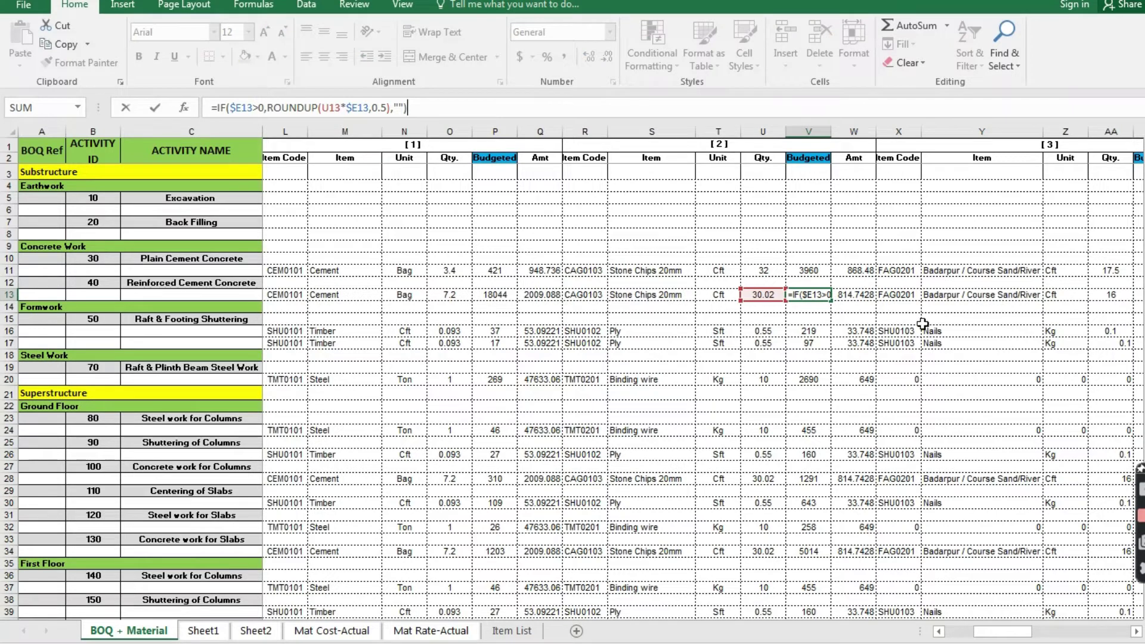
pyautogui.press('Escape')
# Examine row 13's third material group, Badarpur / Course Sand/River, through to the fourth group's Concrete Admixure item.
pyautogui.click(906, 296)
pyautogui.press('Right')
pyautogui.press('Right')
pyautogui.press('Right')
pyautogui.press('Right')
pyautogui.press('Right')
pyautogui.press('Right')
pyautogui.press('Right')
pyautogui.press('Right')
pyautogui.press('Right')
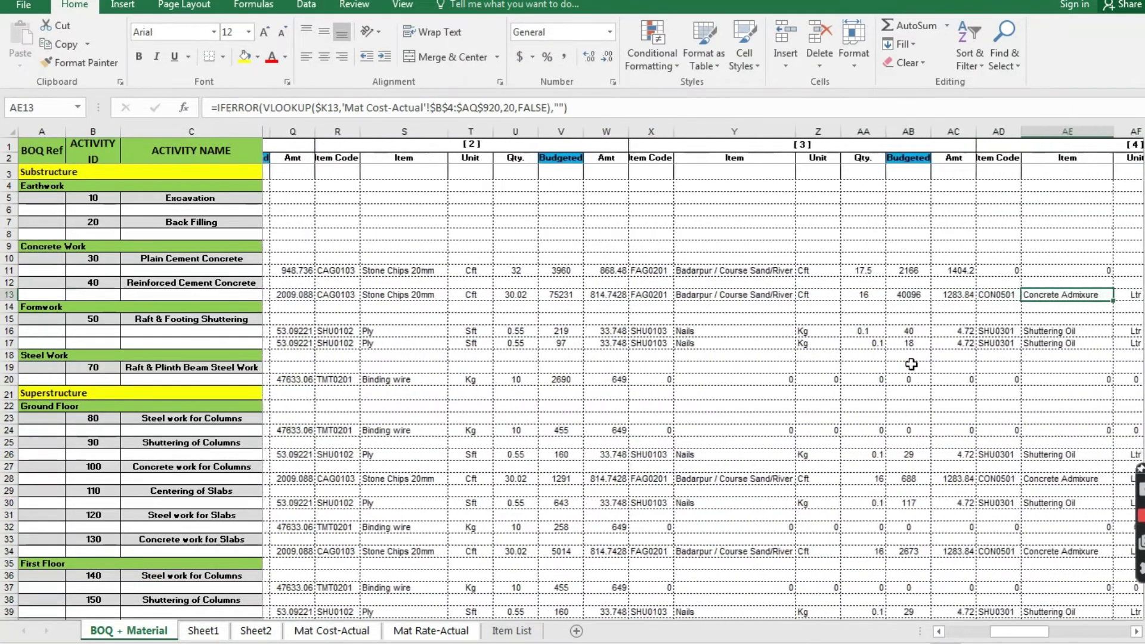
# Switch to the Mat Cost-Actual sheet and browse its rate analysis to the flooring items.
pyautogui.click(322, 631)
pyautogui.click(374, 332)
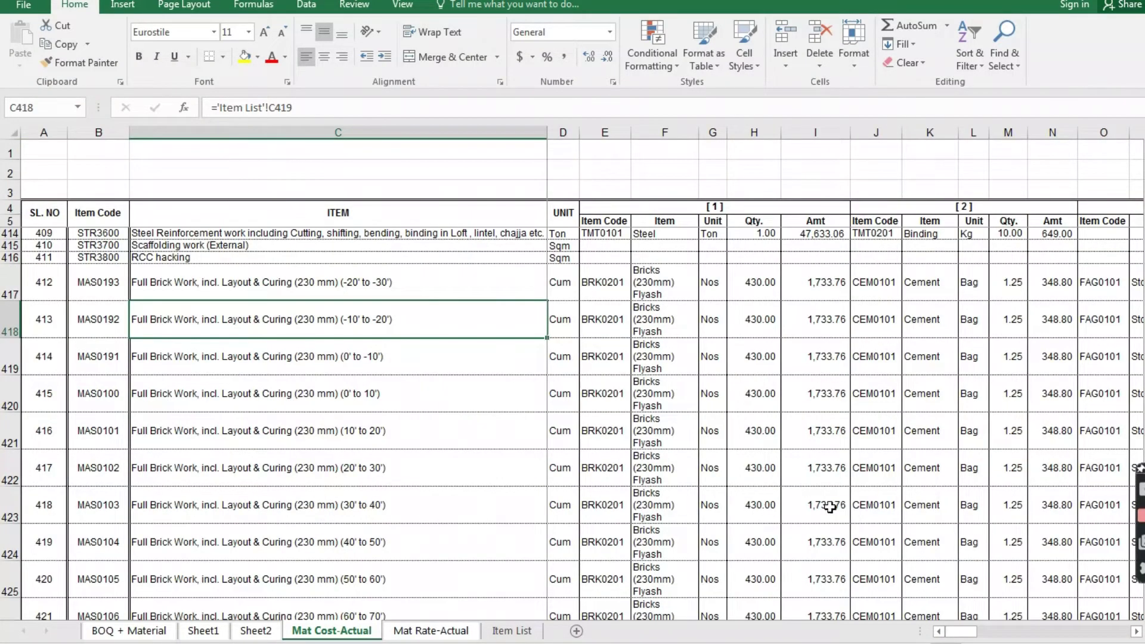
pyautogui.moveTo(943, 633); pyautogui.dragTo(1002, 637)
pyautogui.moveTo(1144, 359); pyautogui.dragTo(1144, 412)
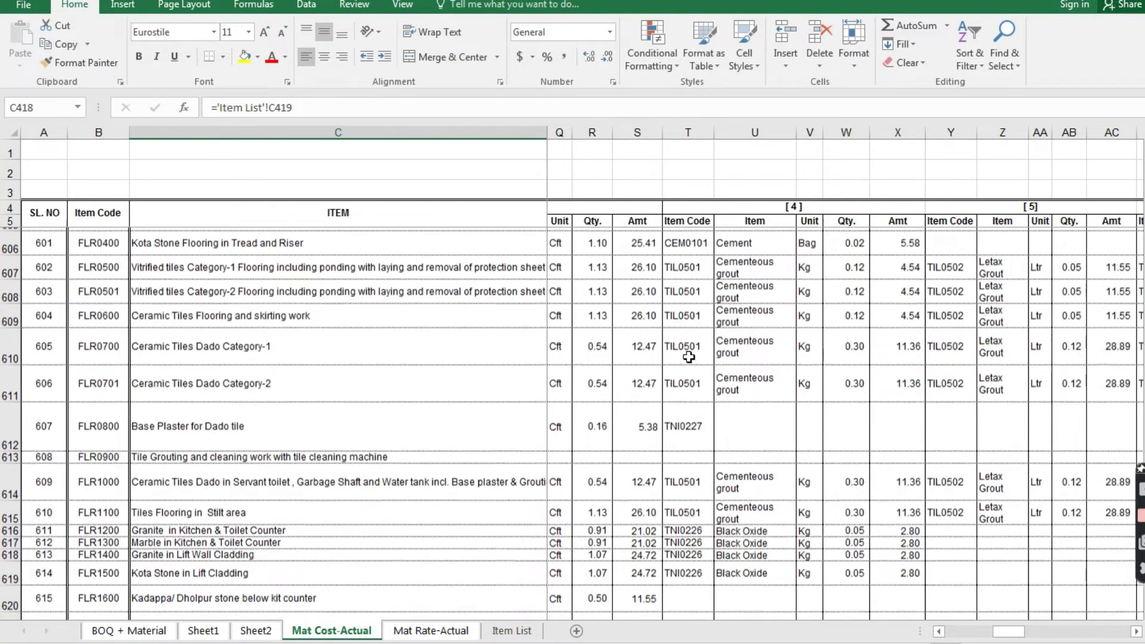
# Examine the first two material groups of the Vitrified tiles Category-1 Flooring item in row 607.
pyautogui.click(321, 271)
pyautogui.press('Right')
pyautogui.press('Right')
pyautogui.press('Right')
pyautogui.press('Right')
pyautogui.press('Right')
pyautogui.press('Right')
pyautogui.press('Right')
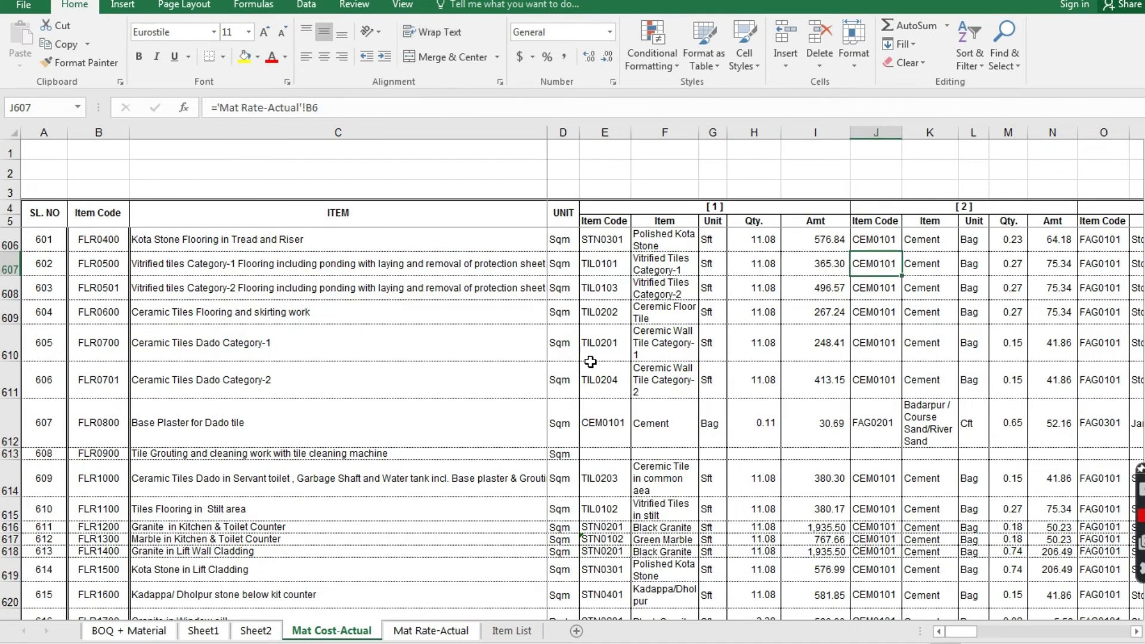
pyautogui.press('Right')
pyautogui.press('Right')
pyautogui.press('Right')
pyautogui.click(811, 271)
pyautogui.press('Right')
pyautogui.press('Right')
pyautogui.press('Right')
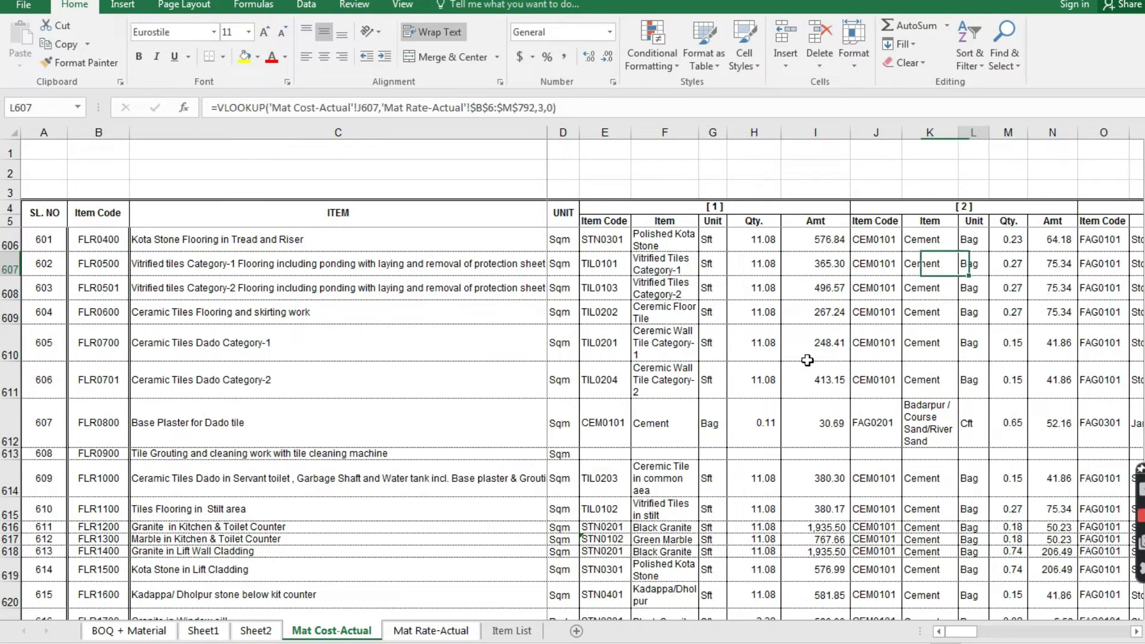
# Examine row 607's cement quantity and amount, plus its Stone Dust and Cementeous grout material groups.
pyautogui.press('Right')
pyautogui.press('Right')
pyautogui.press('Right')
pyautogui.press('Right')
pyautogui.press('Right')
pyautogui.press('Right')
pyautogui.press('Right')
pyautogui.press('Right')
pyautogui.press('Right')
pyautogui.press('Right')
pyautogui.press('Right')
pyautogui.press('Right')
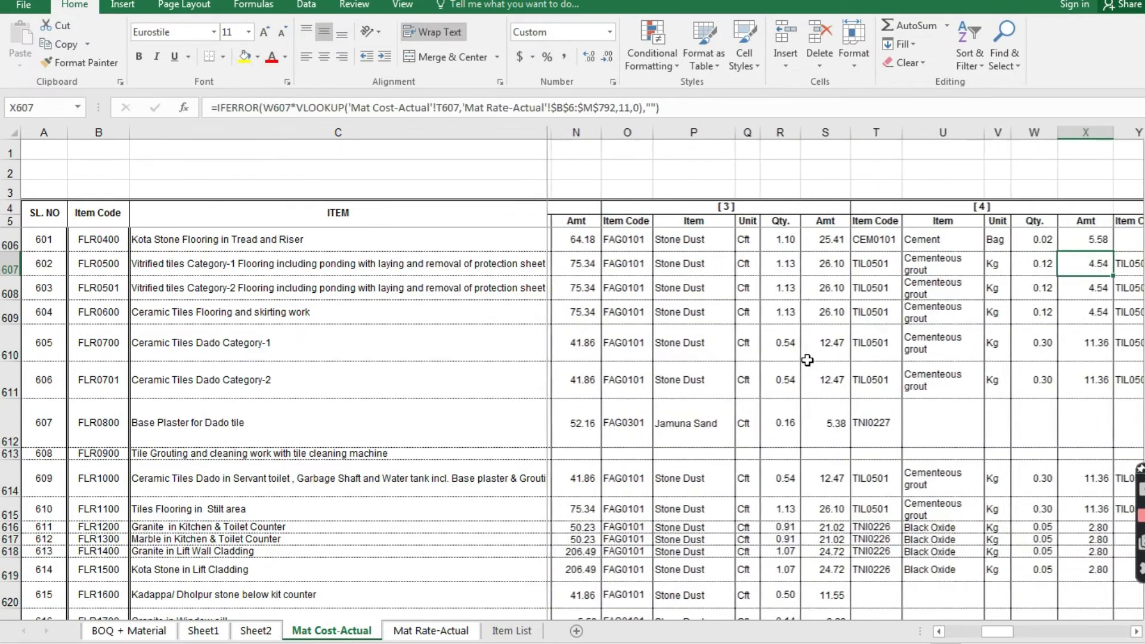
# Examine row 607's Letax Grout and Tile Spacer material groups through to the seventh group.
pyautogui.press('Right')
pyautogui.press('Right')
pyautogui.press('Right')
pyautogui.press('Right')
pyautogui.press('Right')
pyautogui.press('Right')
pyautogui.press('Right')
pyautogui.press('Right')
pyautogui.press('Right')
pyautogui.press('Right')
pyautogui.press('Right')
pyautogui.press('Right')
pyautogui.press('Right')
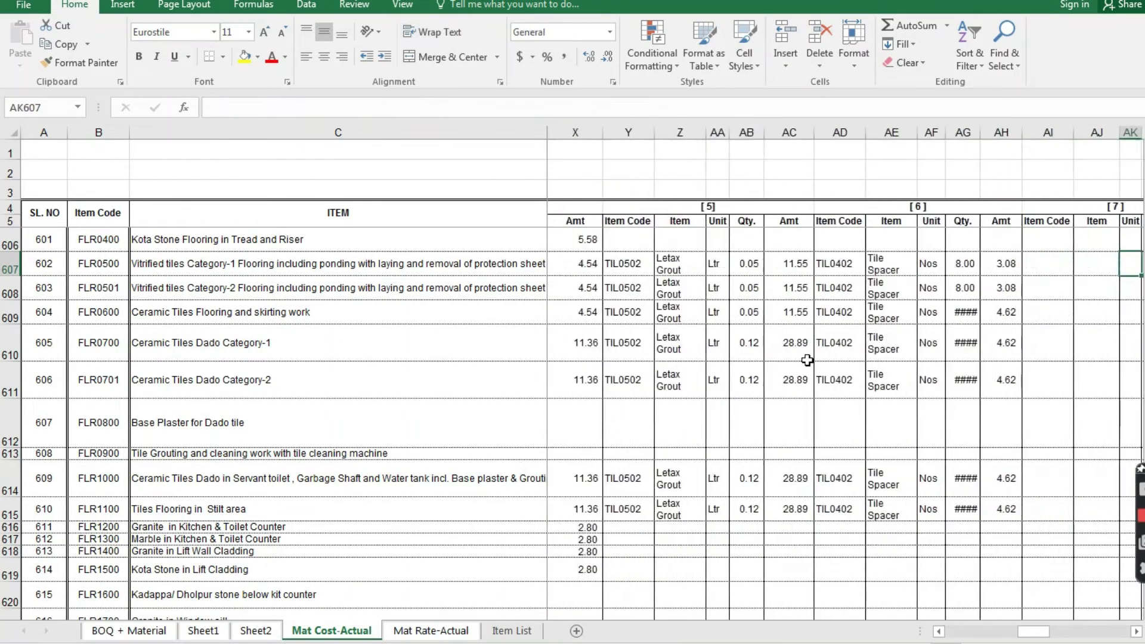
pyautogui.press('Right')
# Switch to the Mat Rate-Actual sheet and examine the Cement row's price, transportation cost, GST and specification columns.
pyautogui.click(448, 630)
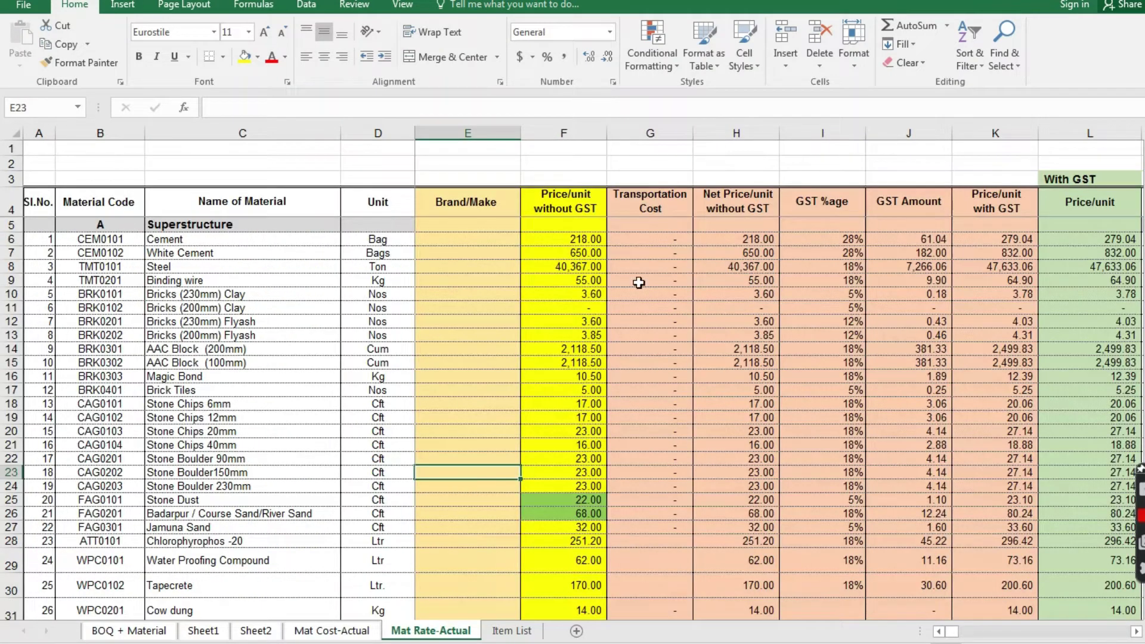
pyautogui.click(593, 241)
pyautogui.press('Right')
pyautogui.press('Right')
pyautogui.press('Right')
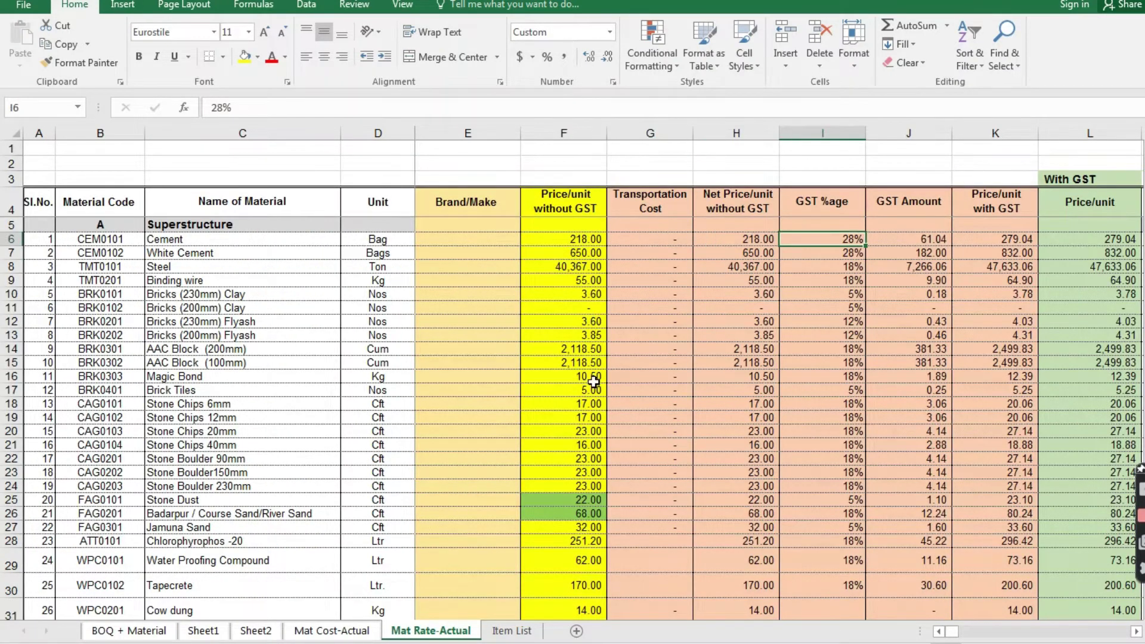
pyautogui.press('Right')
pyautogui.press('Right')
pyautogui.press('Right')
pyautogui.press('Right')
pyautogui.press('Right')
pyautogui.press('Right')
# Examine how Cement's material code is built from the Material Group, Sub Group, Material Name and CODE columns.
pyautogui.press('Right')
pyautogui.press('Right')
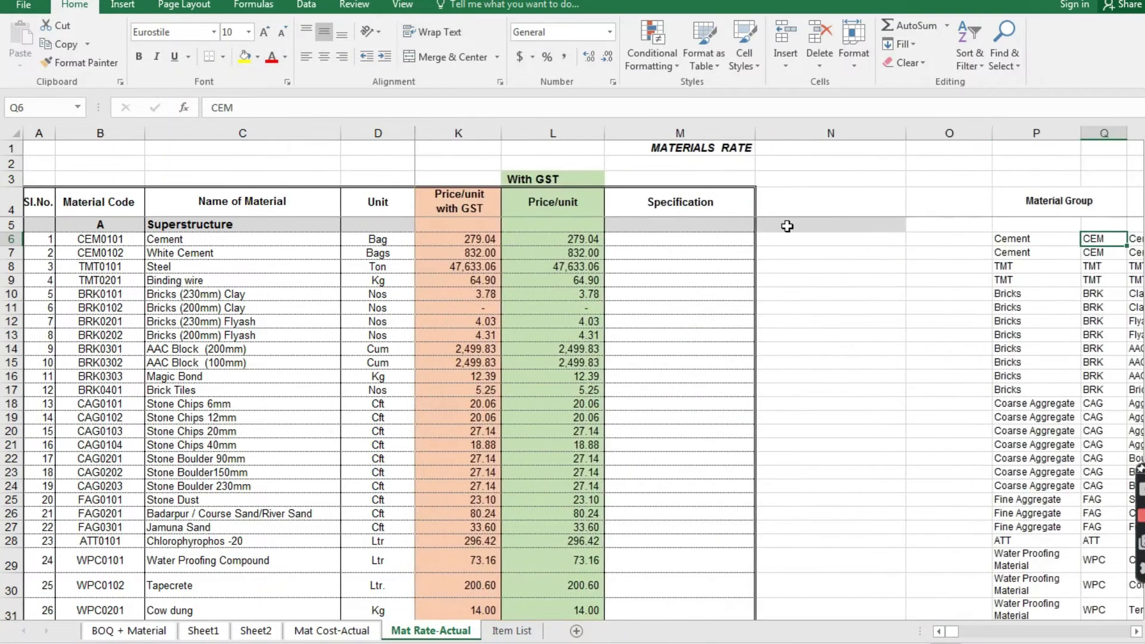
pyautogui.press('Right')
pyautogui.press('Right')
pyautogui.press('Right')
pyautogui.press('Right')
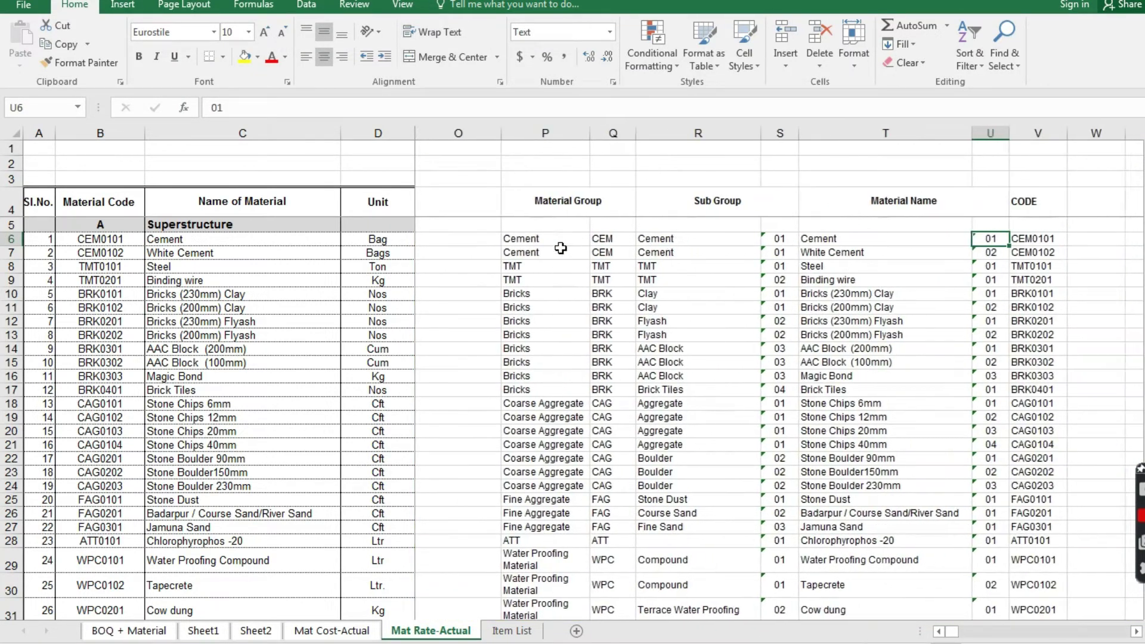
pyautogui.press('Right')
pyautogui.click(511, 241)
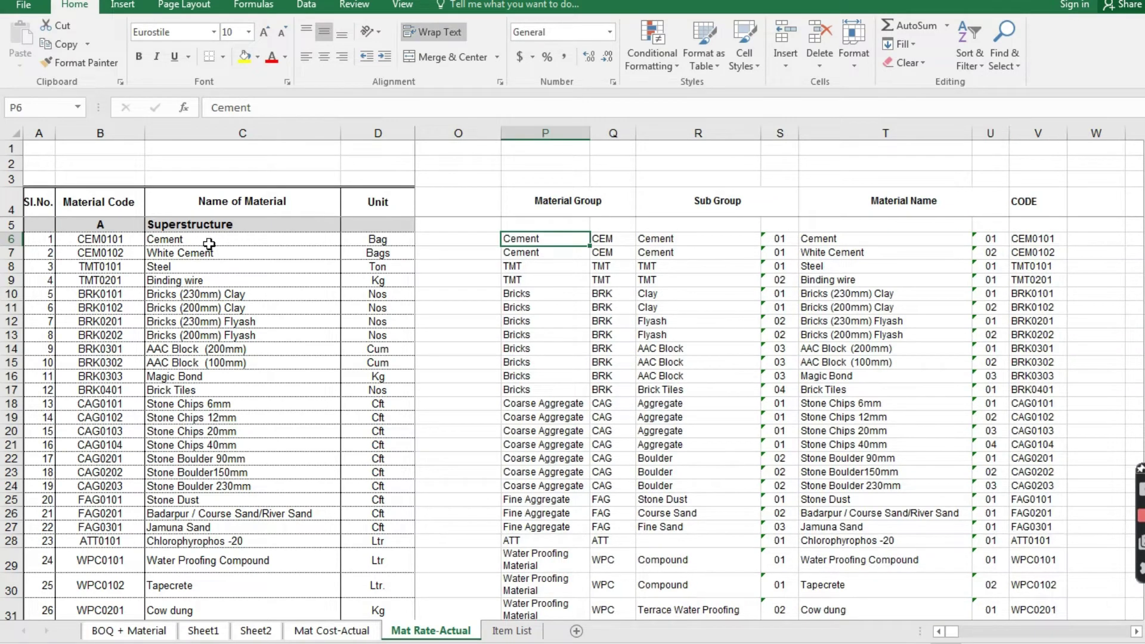
pyautogui.click(621, 237)
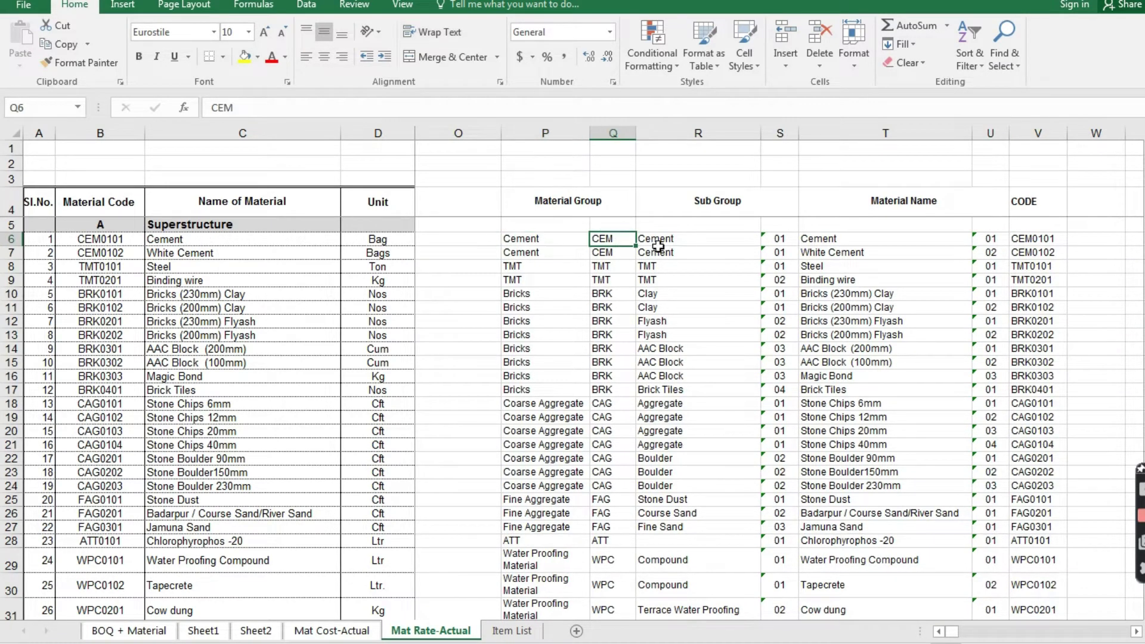
# Examine Cement's Sub Group and Material Name codes and the CODE formula in V6 that joins them with the Material Group code.
pyautogui.click(691, 243)
pyautogui.press('Right')
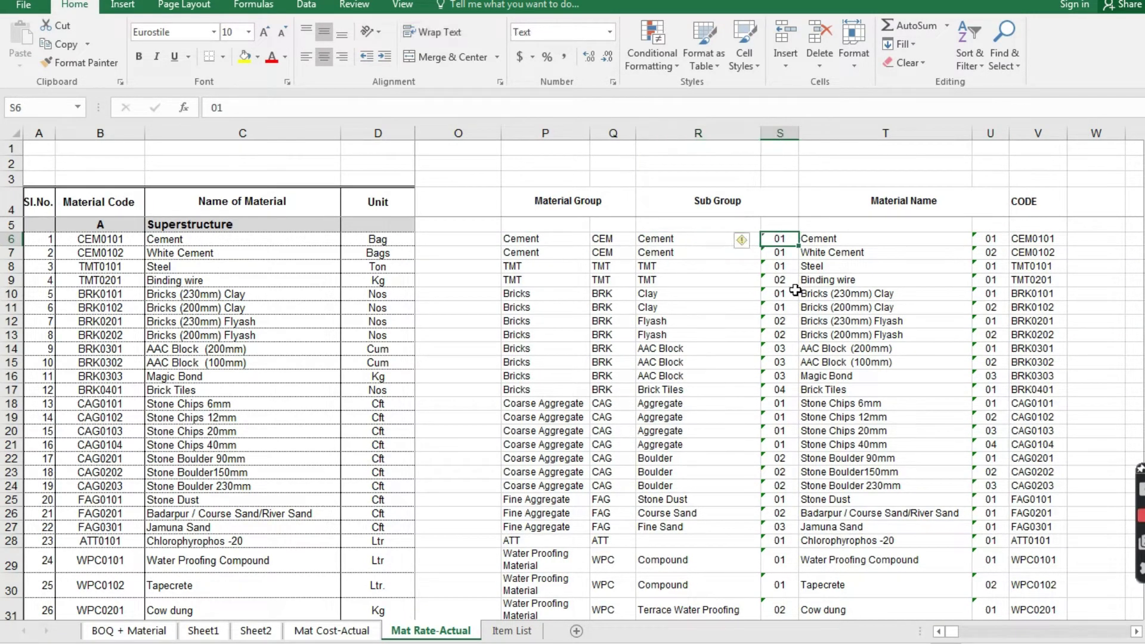
pyautogui.click(833, 243)
pyautogui.click(992, 243)
pyautogui.click(1038, 243)
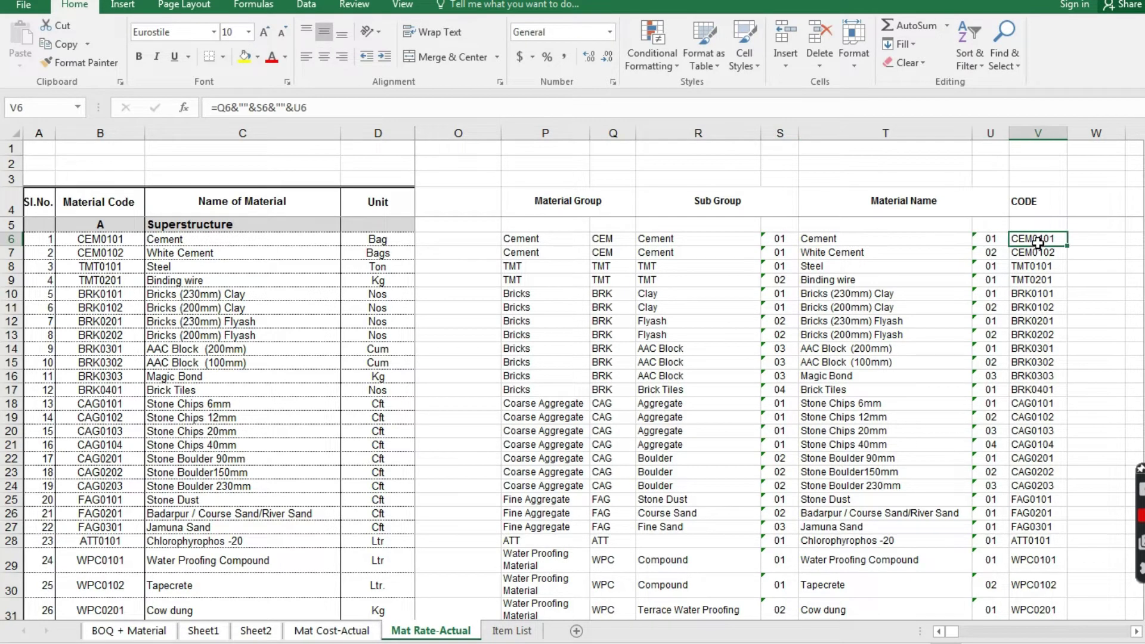
pyautogui.press('F2')
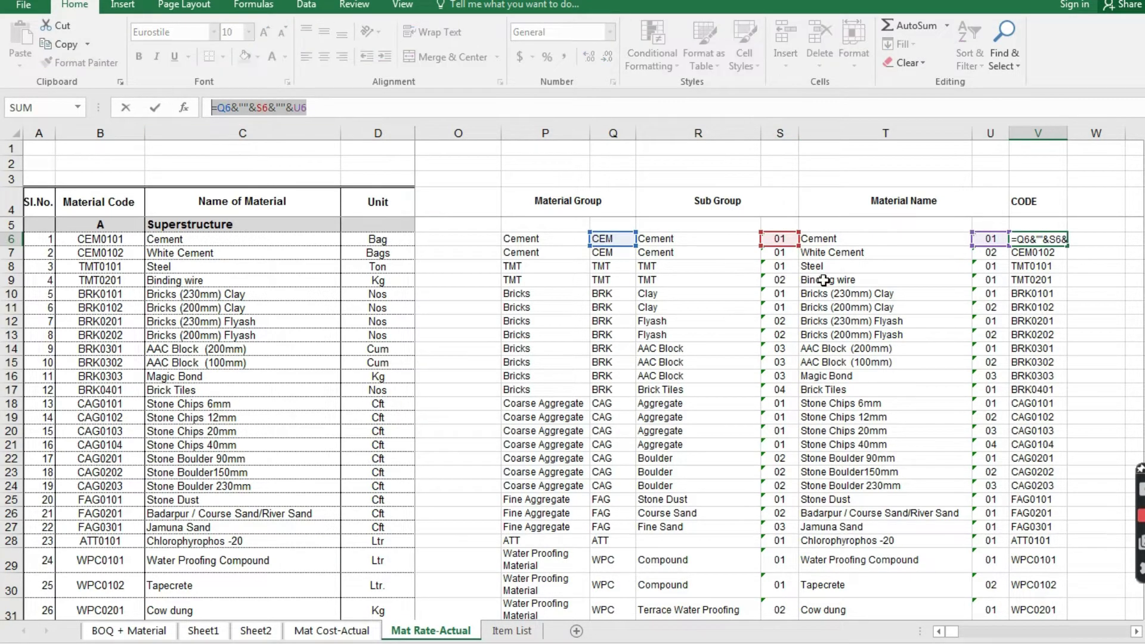
pyautogui.write('=')
pyautogui.click(919, 282)
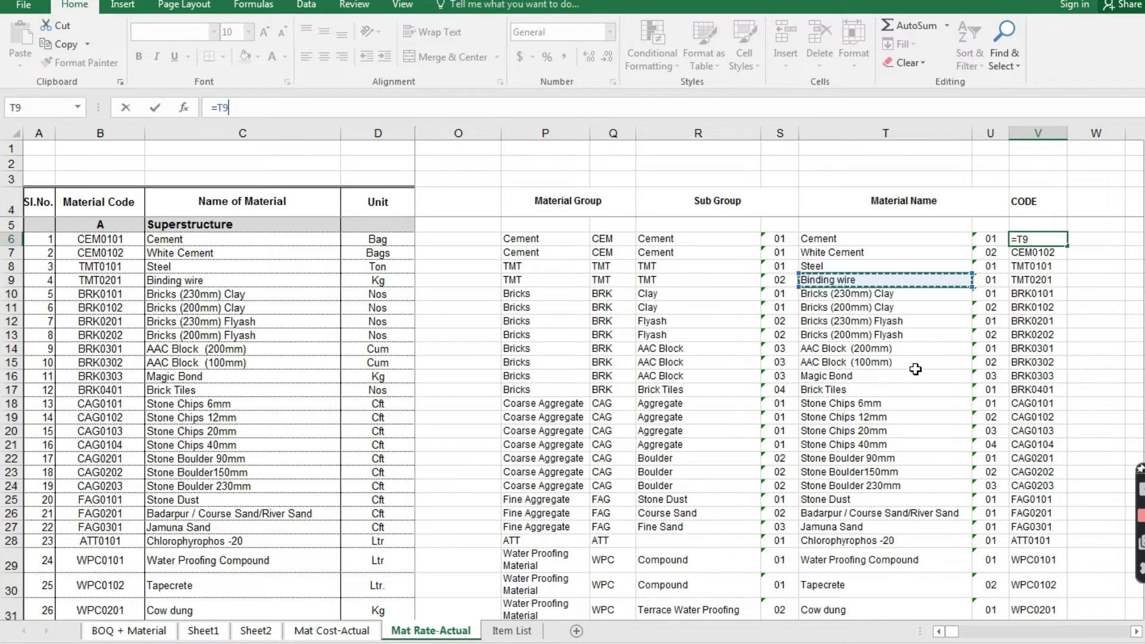
pyautogui.press('Escape')
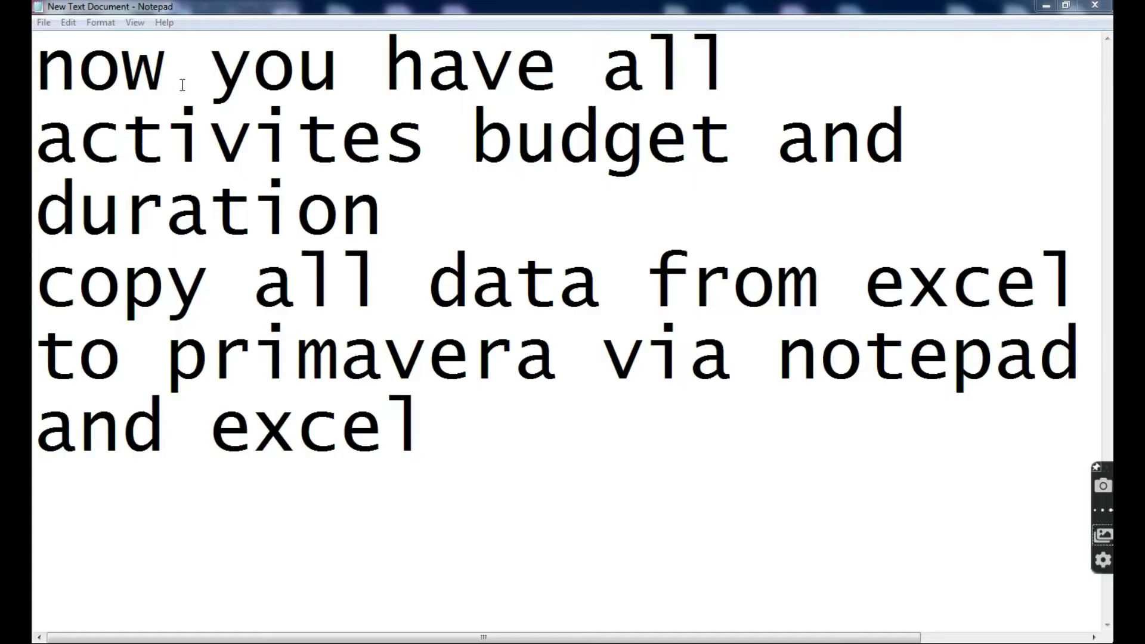
# Read the Notepad note about copying activities, budget and duration from Excel to Primavera, and switch to Primavera P6.
pyautogui.press('Down')
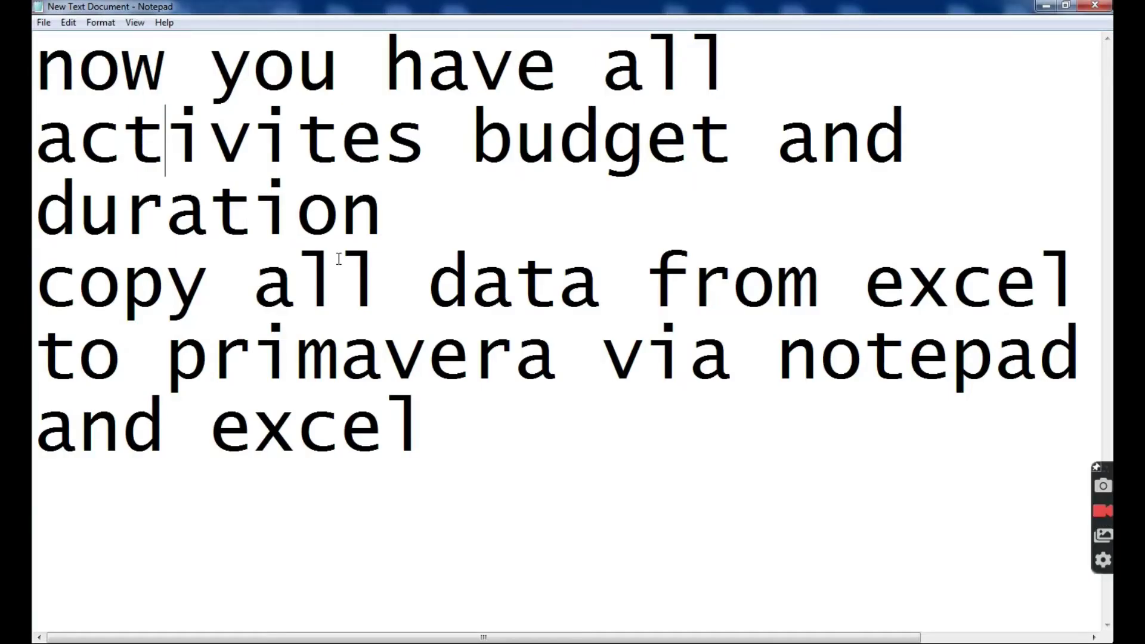
pyautogui.press('Down')
pyautogui.click(280, 643)
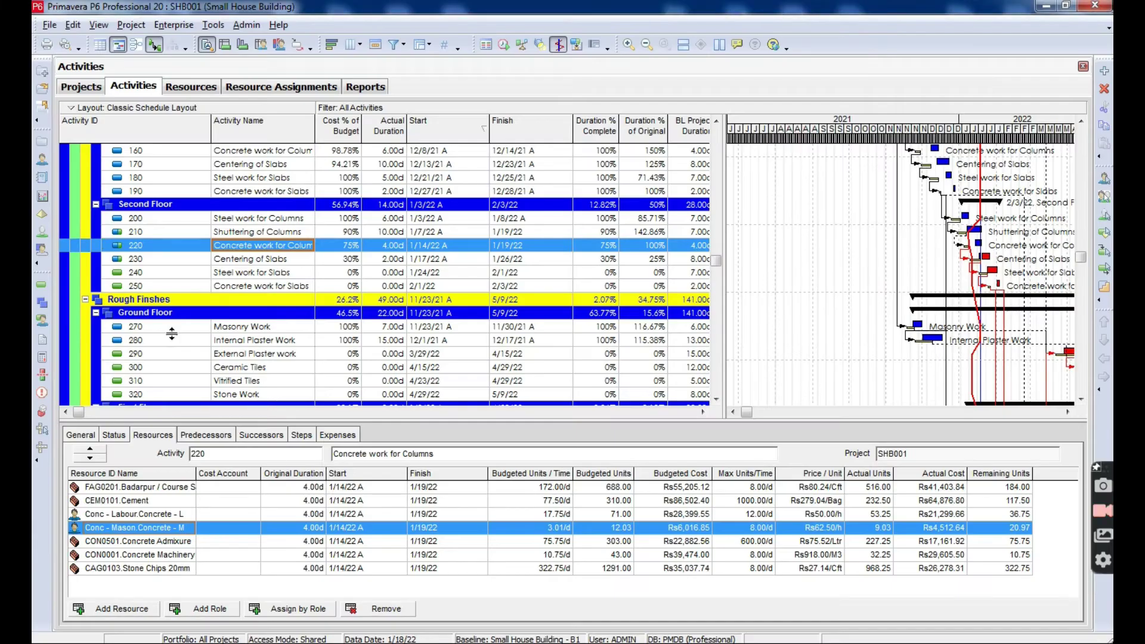
# View the Small House Building project in the project list and return to its activities.
pyautogui.click(88, 94)
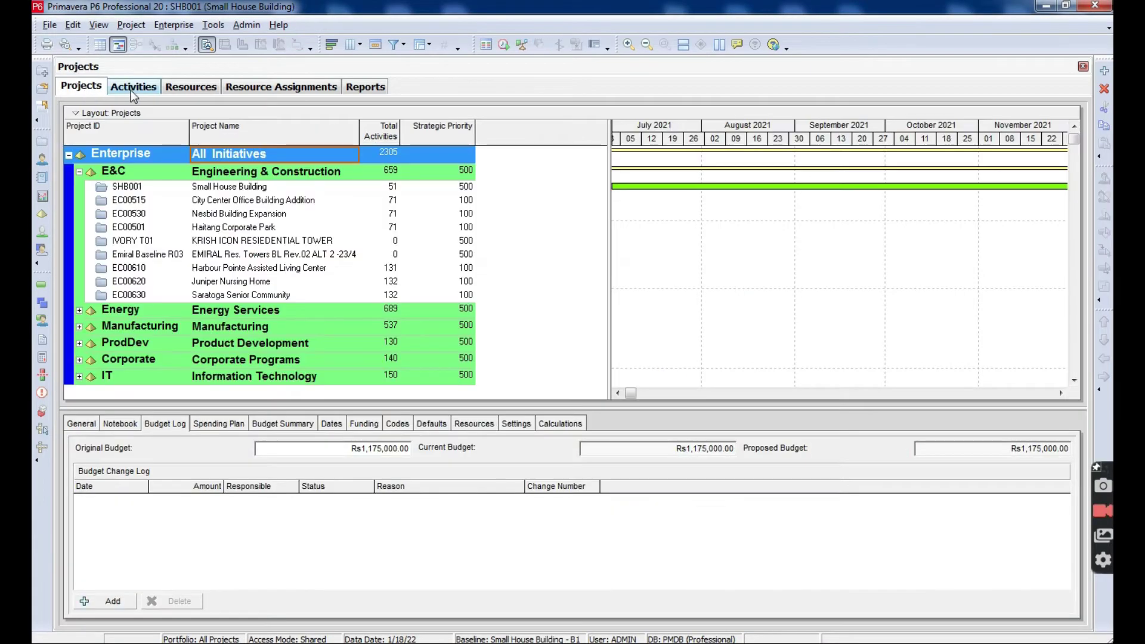
pyautogui.click(200, 188)
pyautogui.click(132, 87)
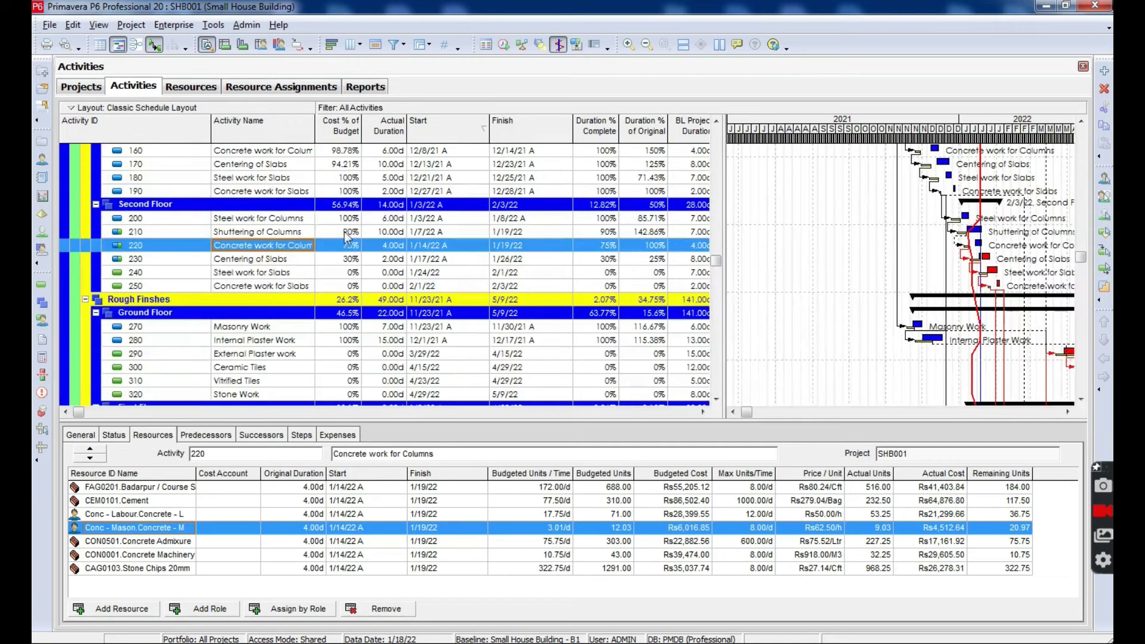
# Examine the resources assigned to column and slab activities, including activity 130's cement, concrete labour, mason and admixture units.
pyautogui.click(308, 222)
pyautogui.moveTo(720, 262); pyautogui.dragTo(720, 164)
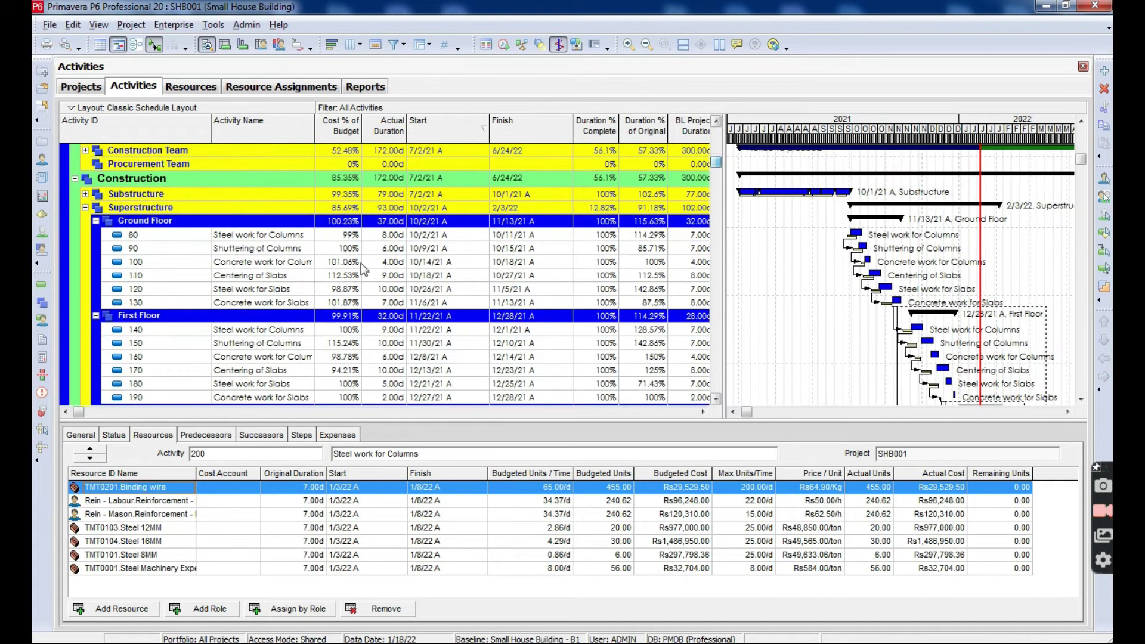
pyautogui.click(266, 303)
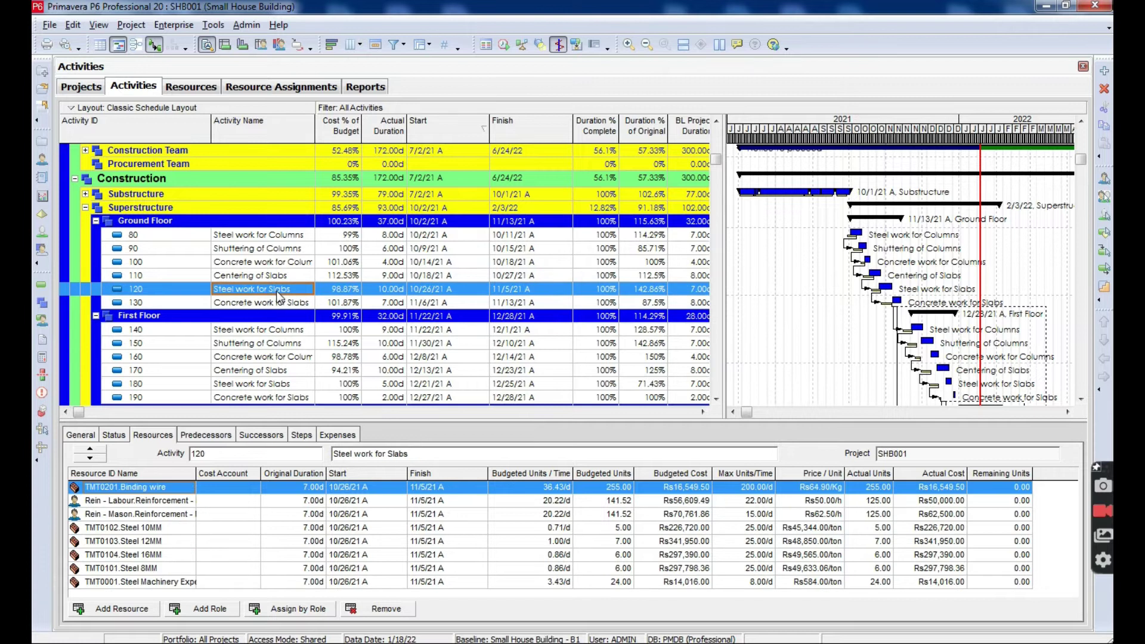
pyautogui.click(159, 500)
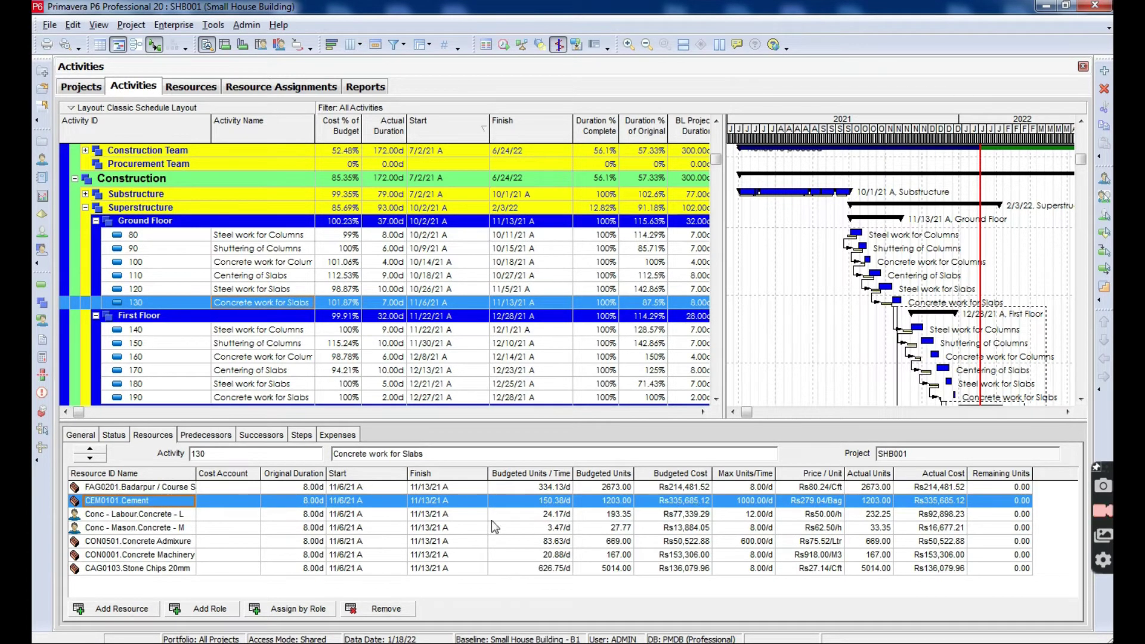
pyautogui.click(155, 514)
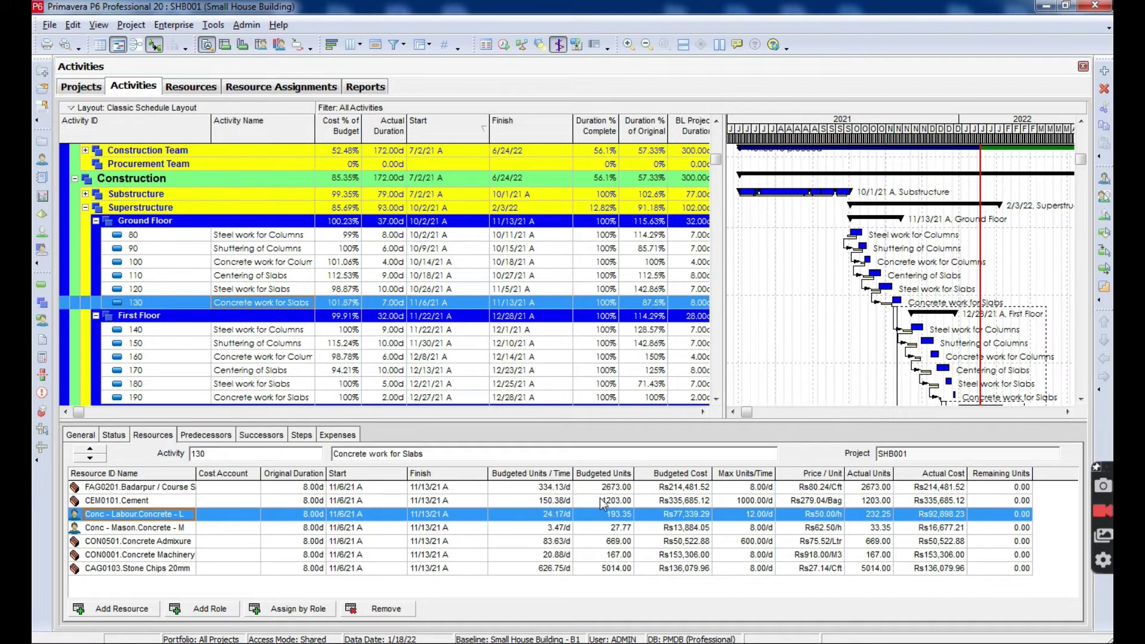
pyautogui.click(559, 506)
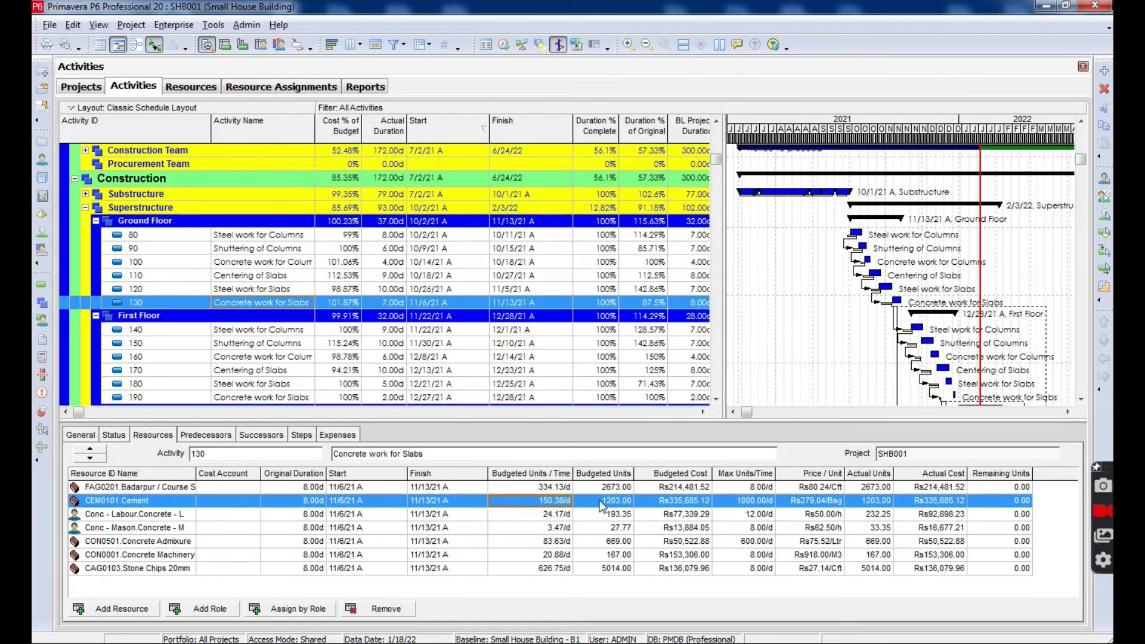
pyautogui.click(179, 528)
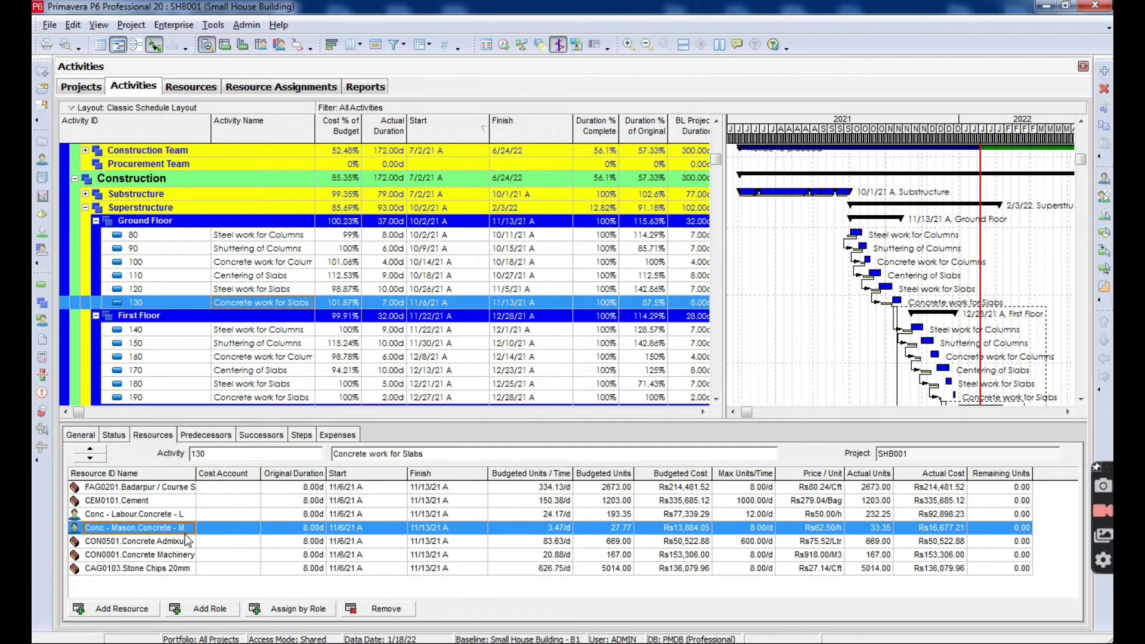
pyautogui.click(188, 543)
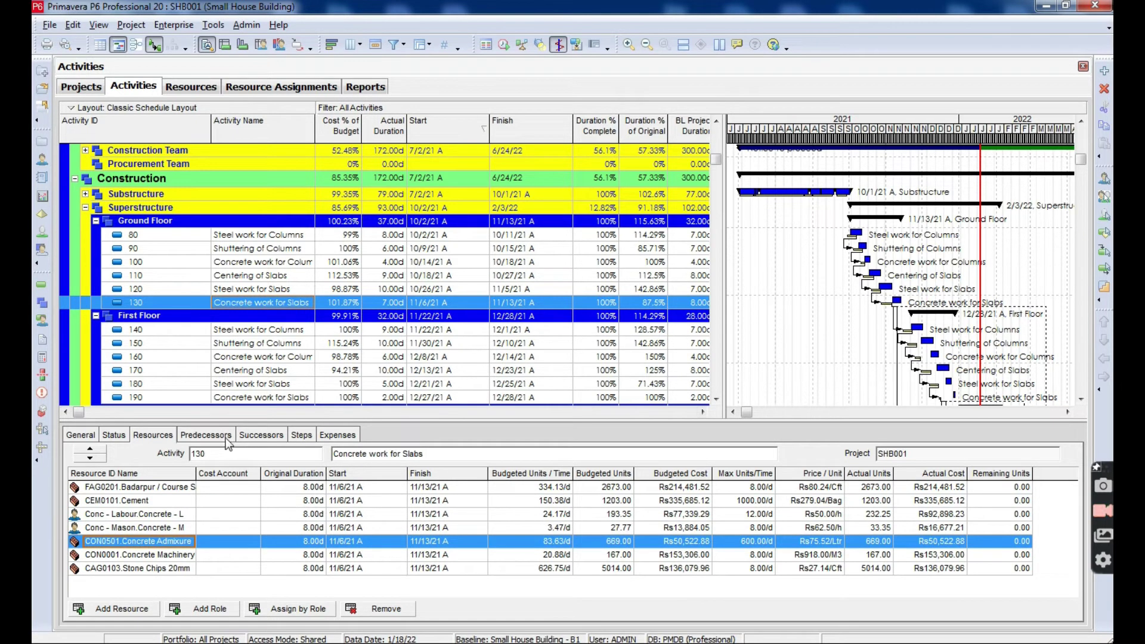
# Compare the resource and activity usage profiles and spreadsheets below the Gantt chart, ending on the Resource Usage Profile.
pyautogui.click(279, 45)
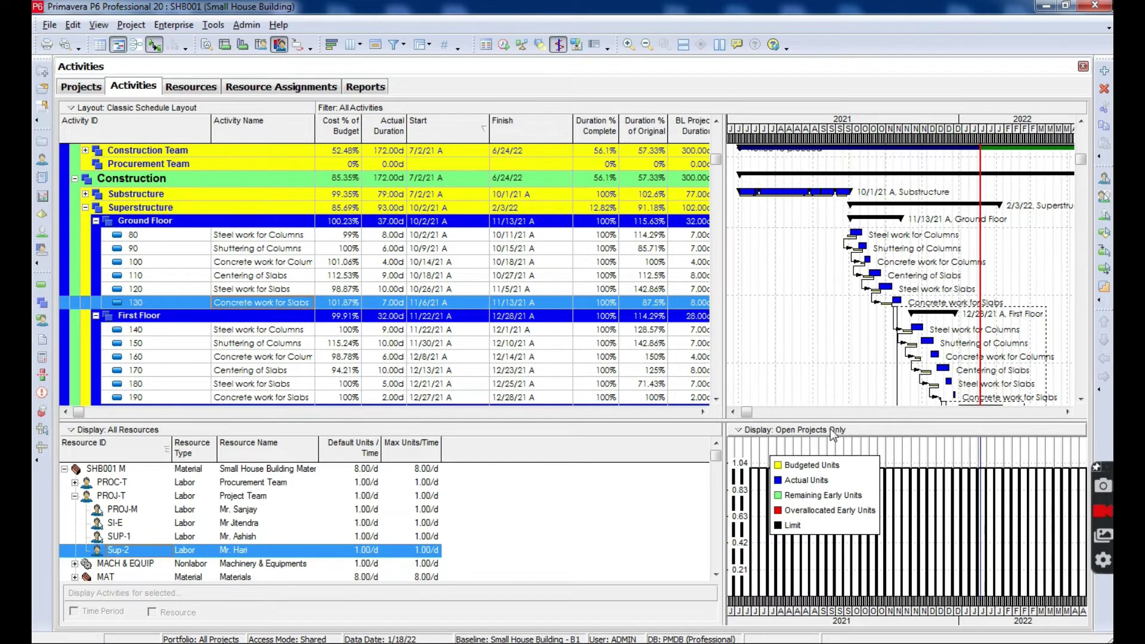
pyautogui.click(261, 45)
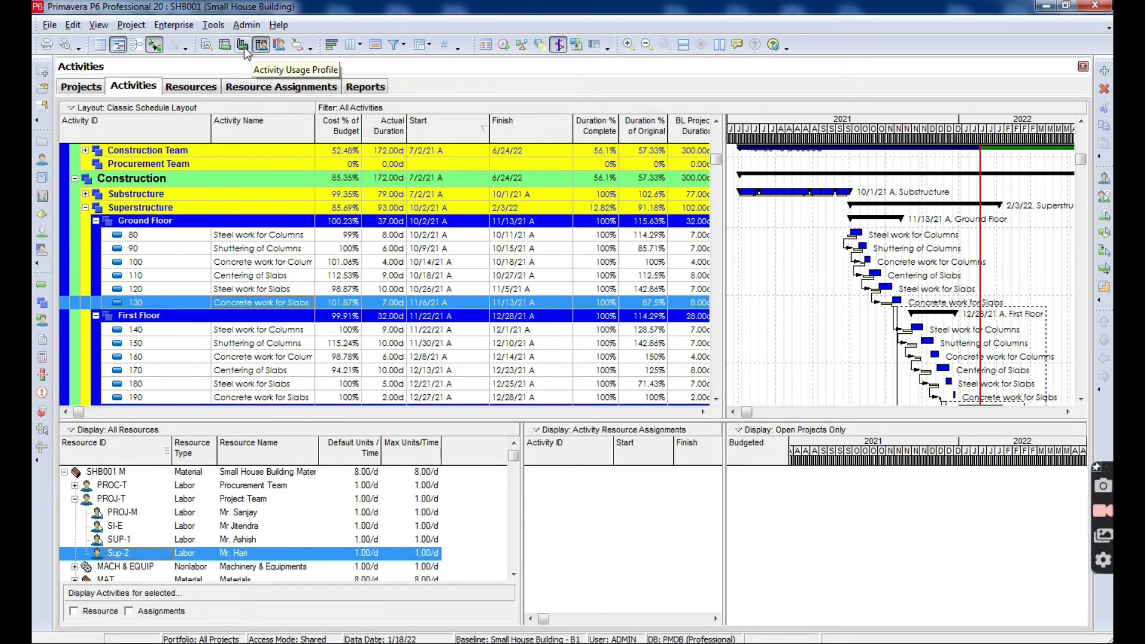
pyautogui.click(243, 45)
pyautogui.click(224, 45)
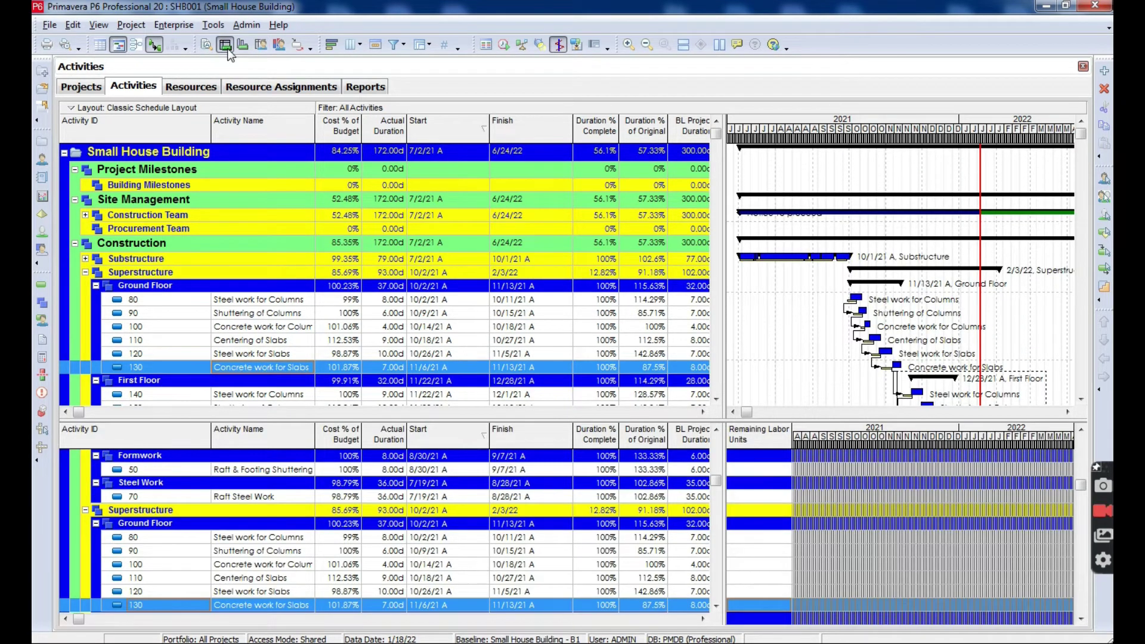
pyautogui.click(278, 45)
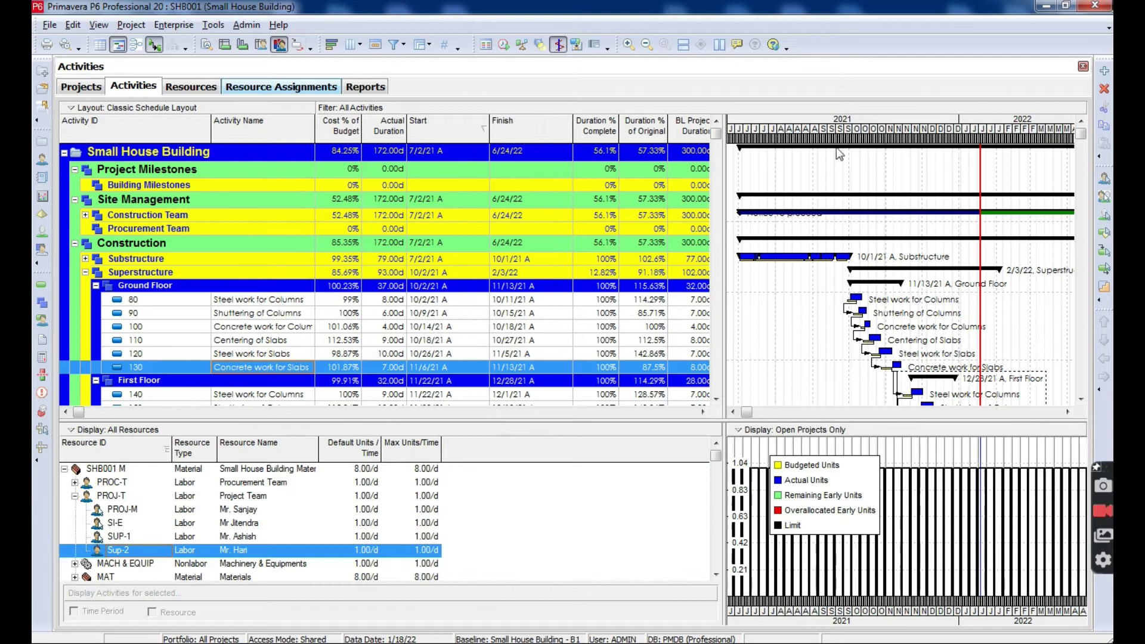
# Expand the Gantt timescale to weeks and days and show January 2022.
pyautogui.moveTo(842, 143); pyautogui.dragTo(951, 135)
pyautogui.moveTo(883, 144); pyautogui.dragTo(992, 111)
pyautogui.click(905, 147)
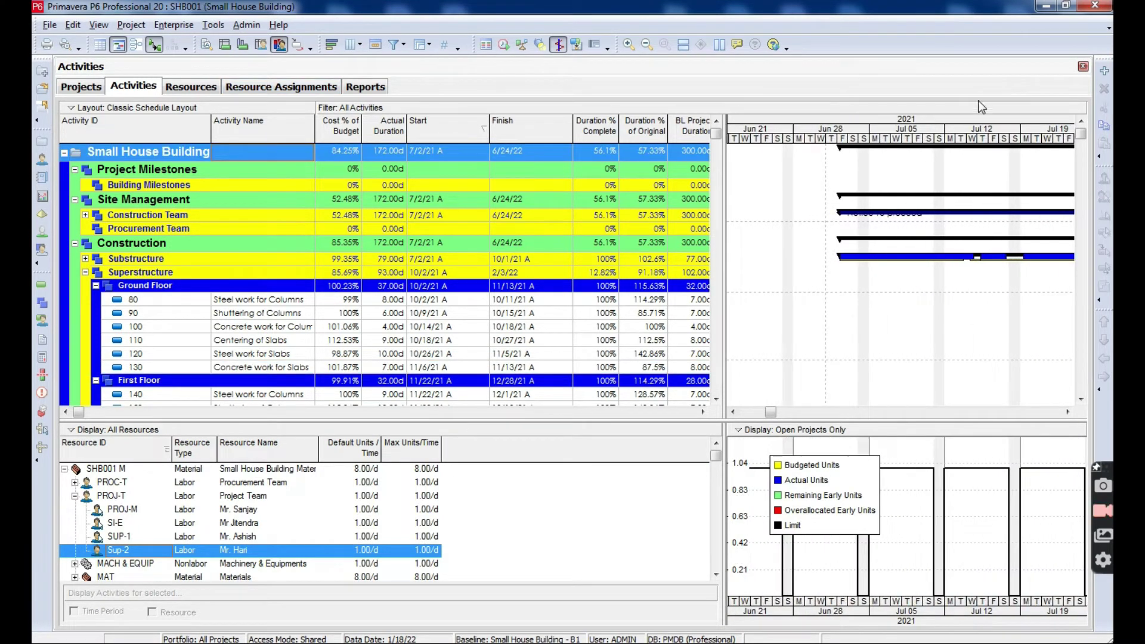
pyautogui.moveTo(771, 411); pyautogui.dragTo(905, 417)
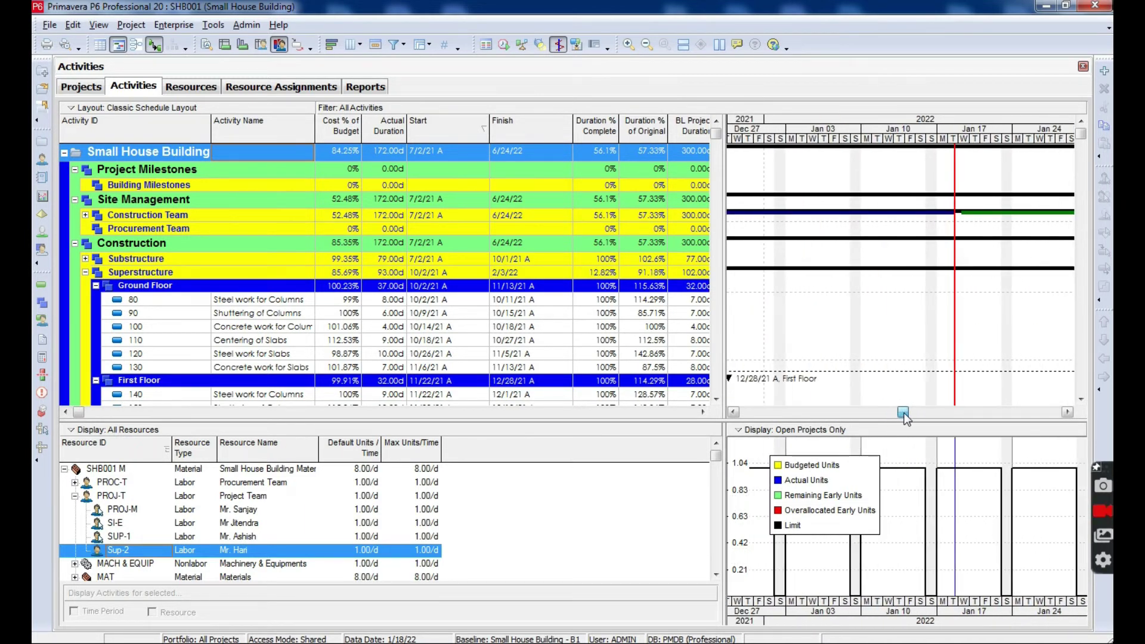
# Expand the MAT resource group and display the usage profile of Cement (CEM0101).
pyautogui.click(240, 574)
pyautogui.click(716, 575)
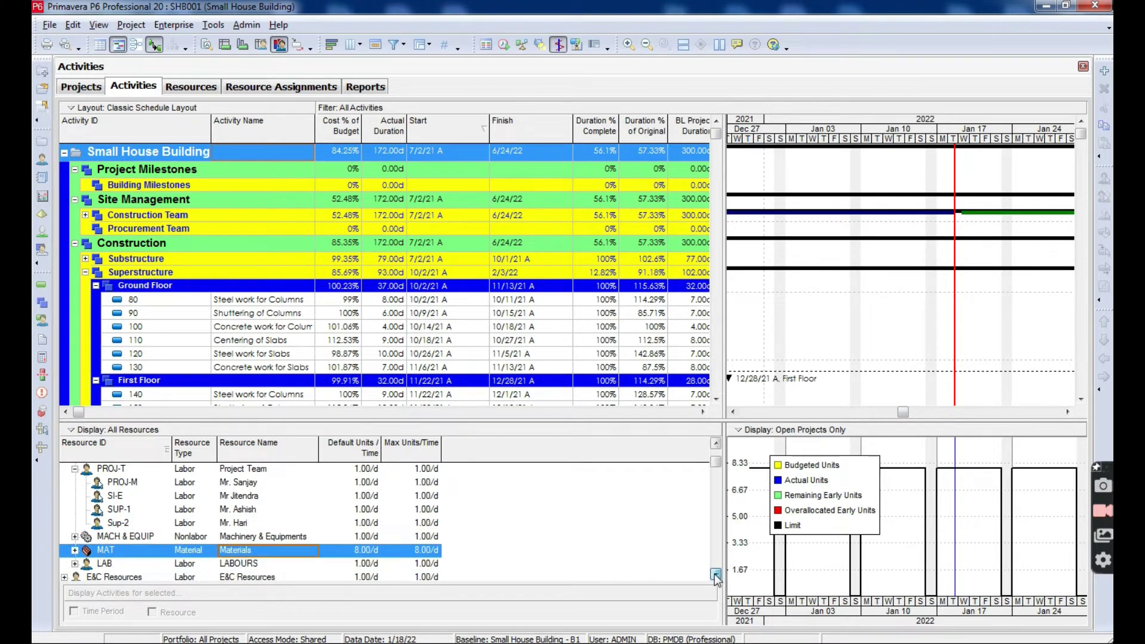
pyautogui.click(716, 445)
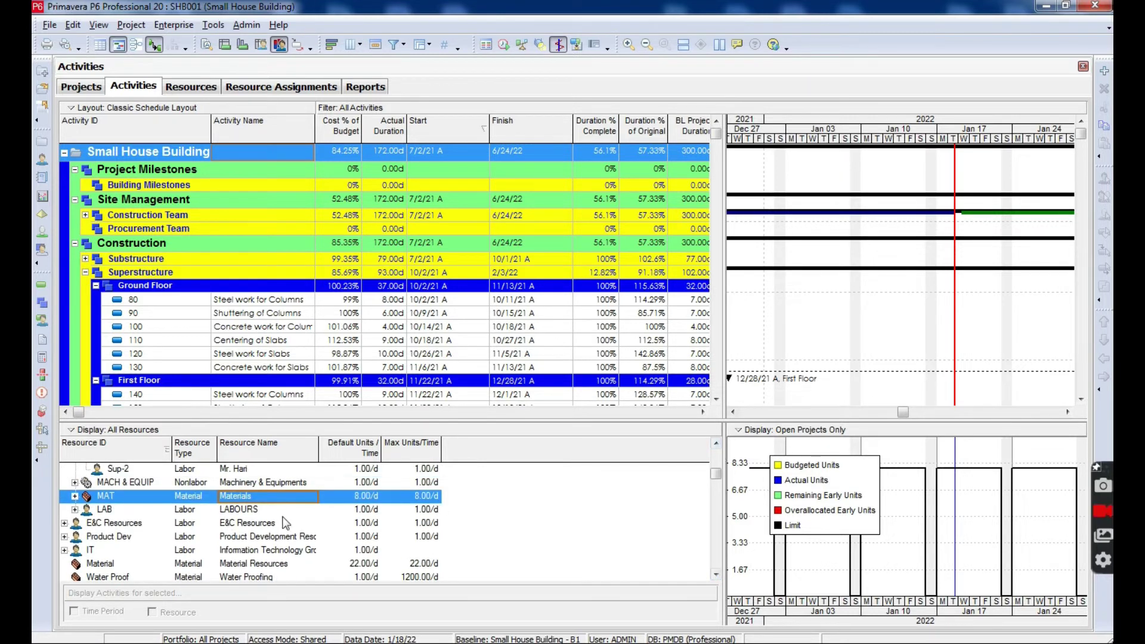
pyautogui.click(129, 509)
pyautogui.click(75, 495)
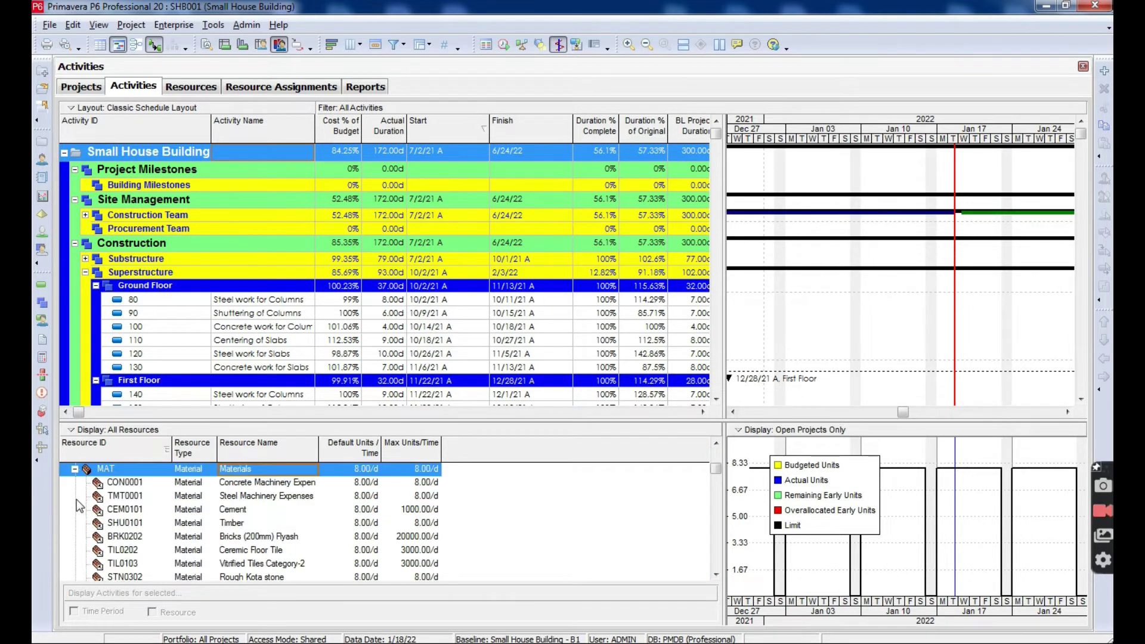
pyautogui.click(232, 511)
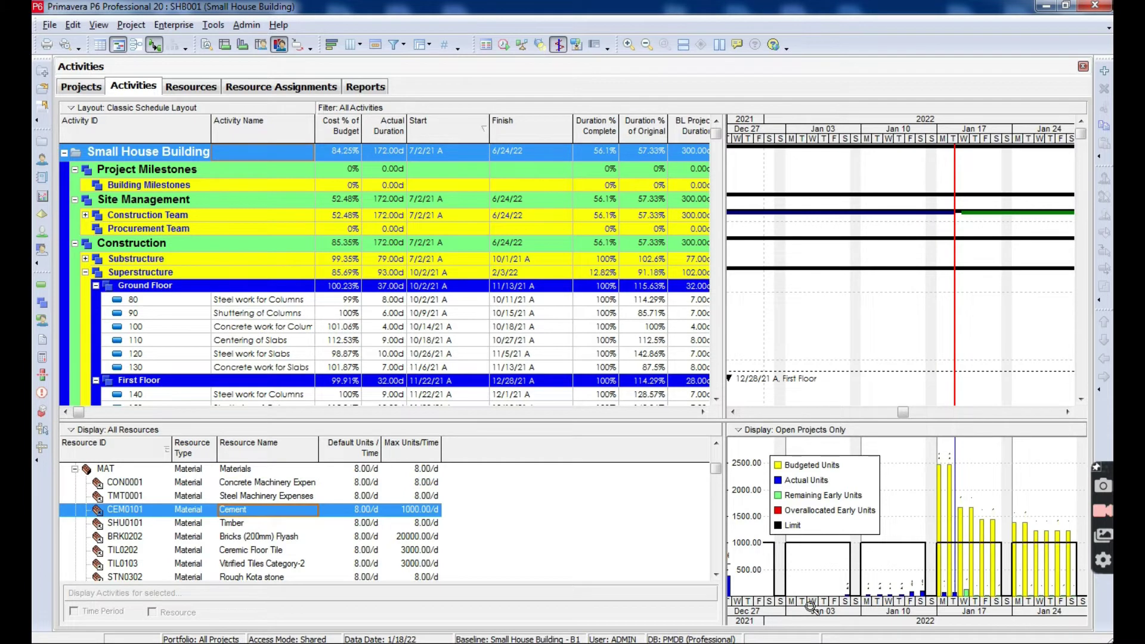
# Examine Cement's budgeted and remaining units over the following weeks into mid-February 2022.
pyautogui.click(1067, 413)
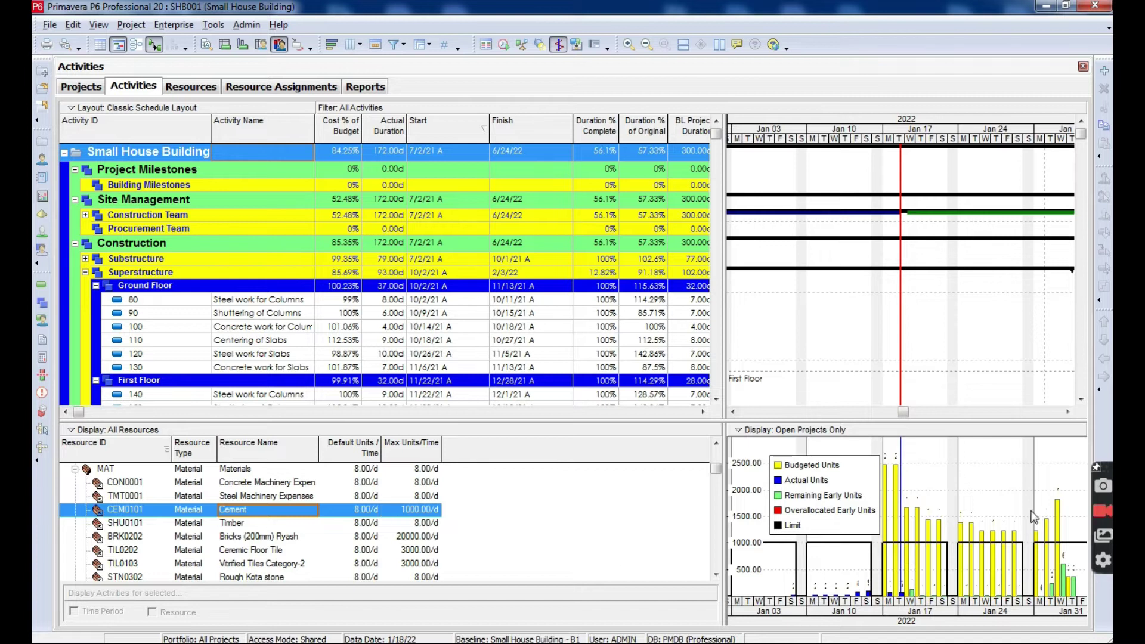
pyautogui.click(1067, 413)
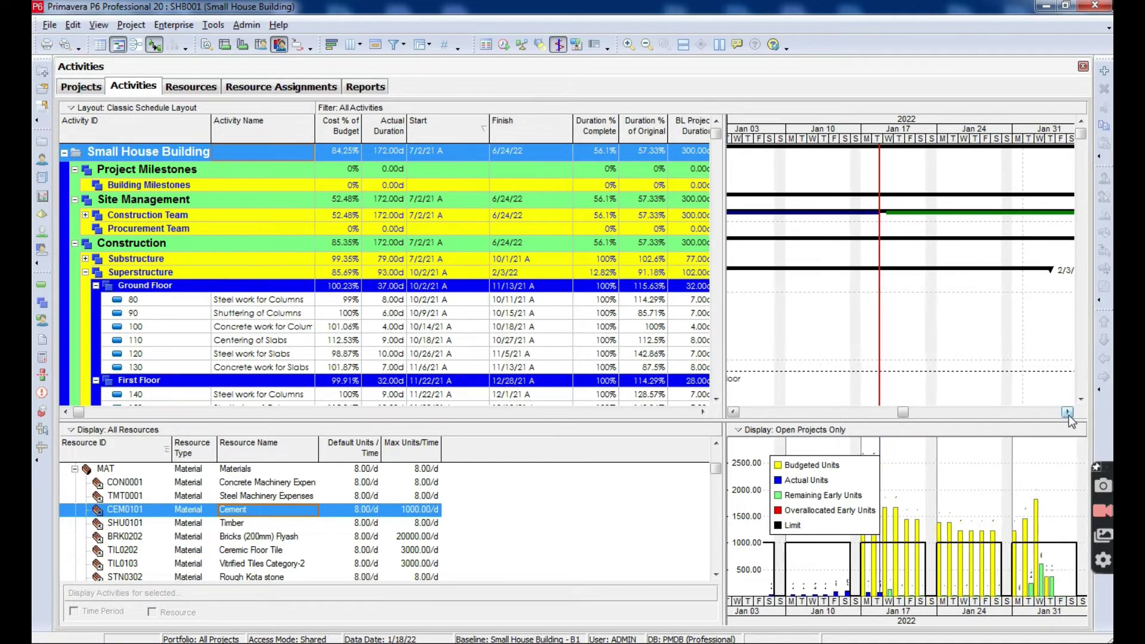
pyautogui.click(1066, 412)
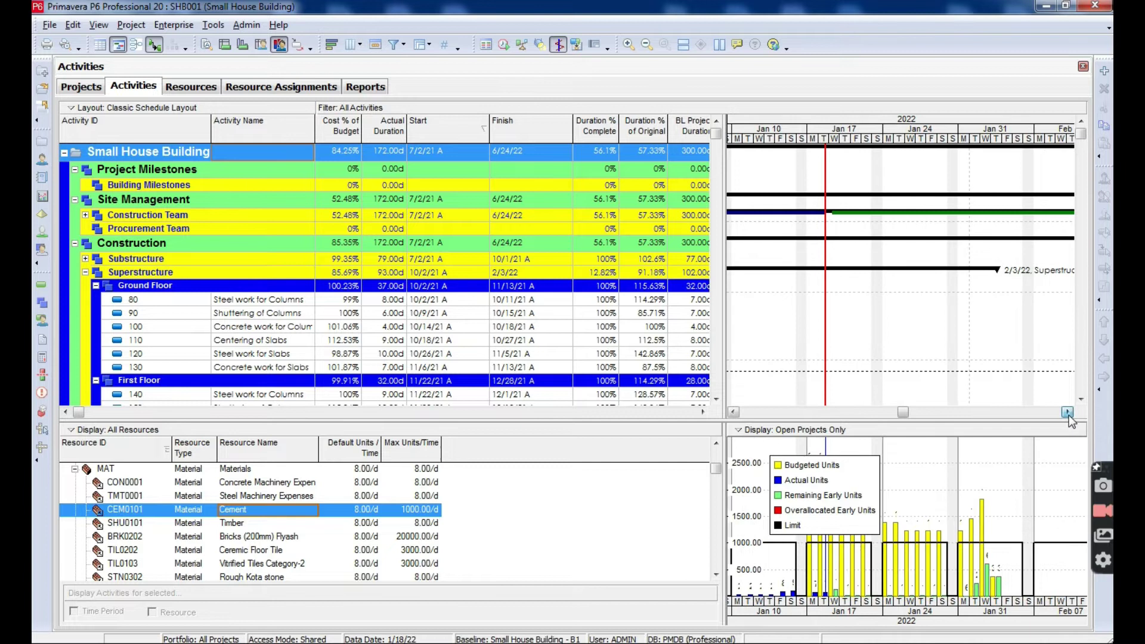
pyautogui.click(1068, 413)
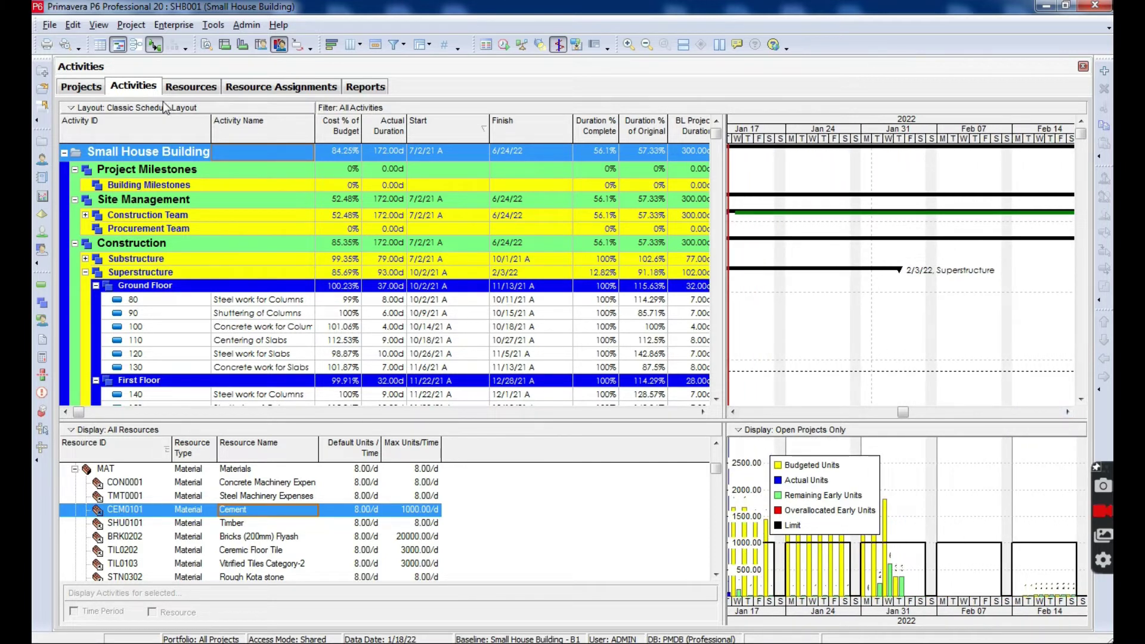
# Open the Resources list and look through it up to the Small House Building Material group.
pyautogui.click(190, 88)
pyautogui.click(182, 222)
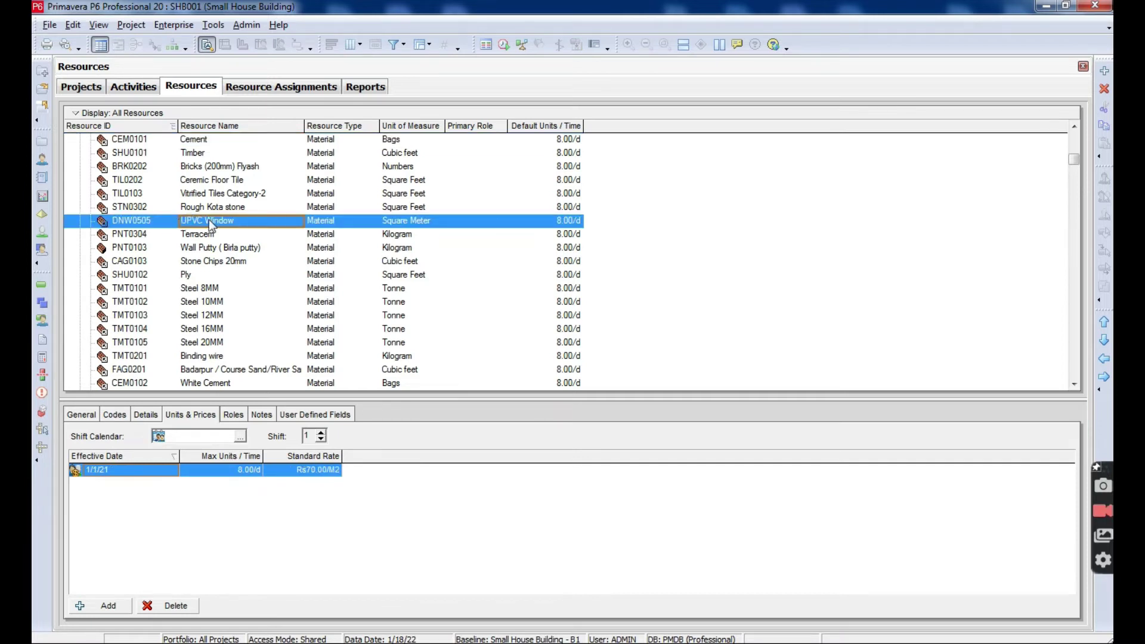
pyautogui.moveTo(1073, 159); pyautogui.dragTo(1024, 117)
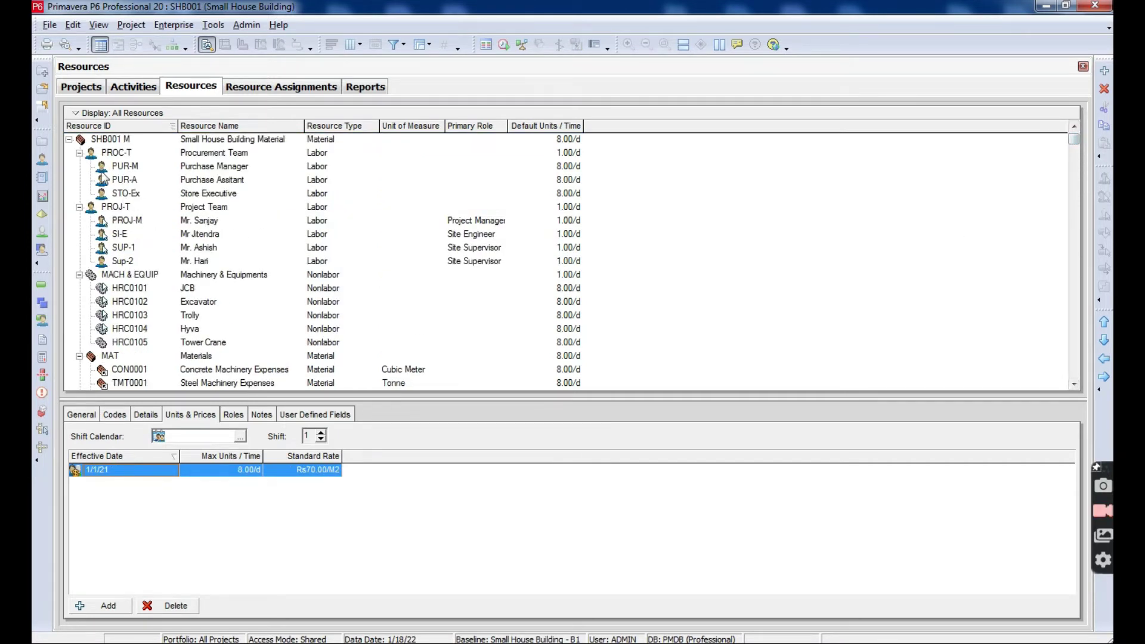
# Collapse the PROC-T, PROJ-T and MACH & EQUIP groups and examine Cement's maximum units and standard rate.
pyautogui.click(80, 153)
pyautogui.click(79, 167)
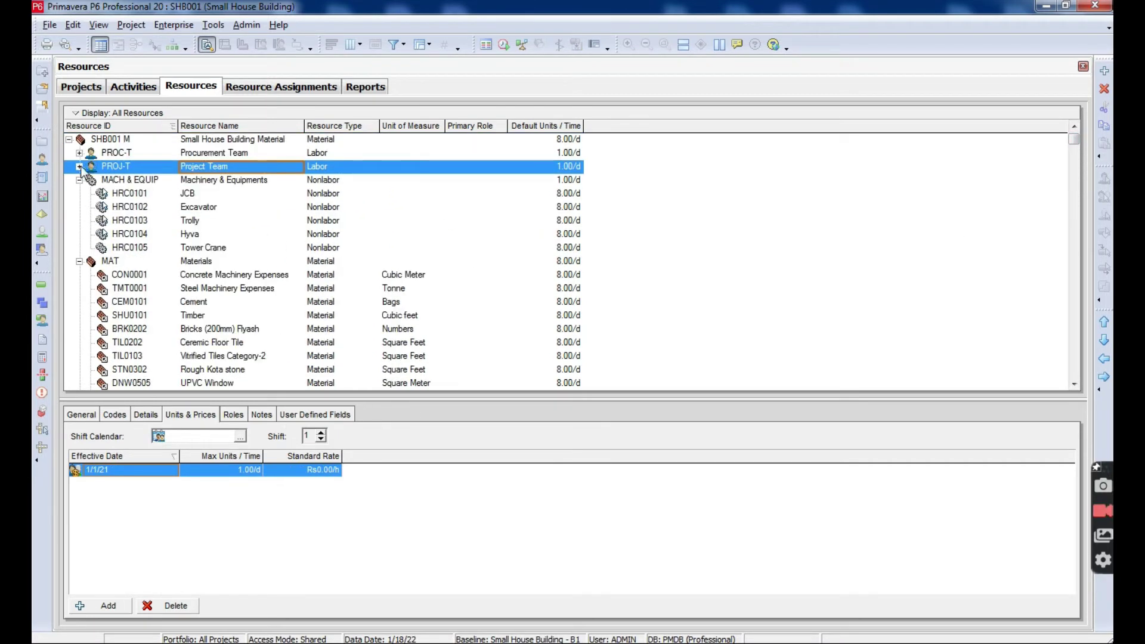
pyautogui.click(79, 181)
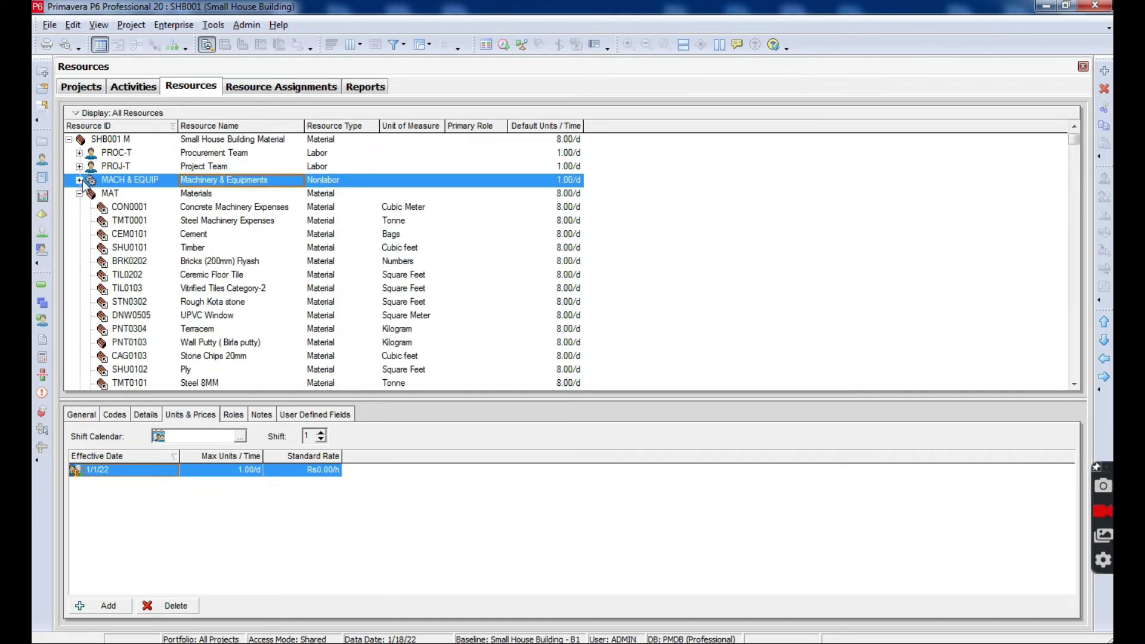
pyautogui.click(212, 238)
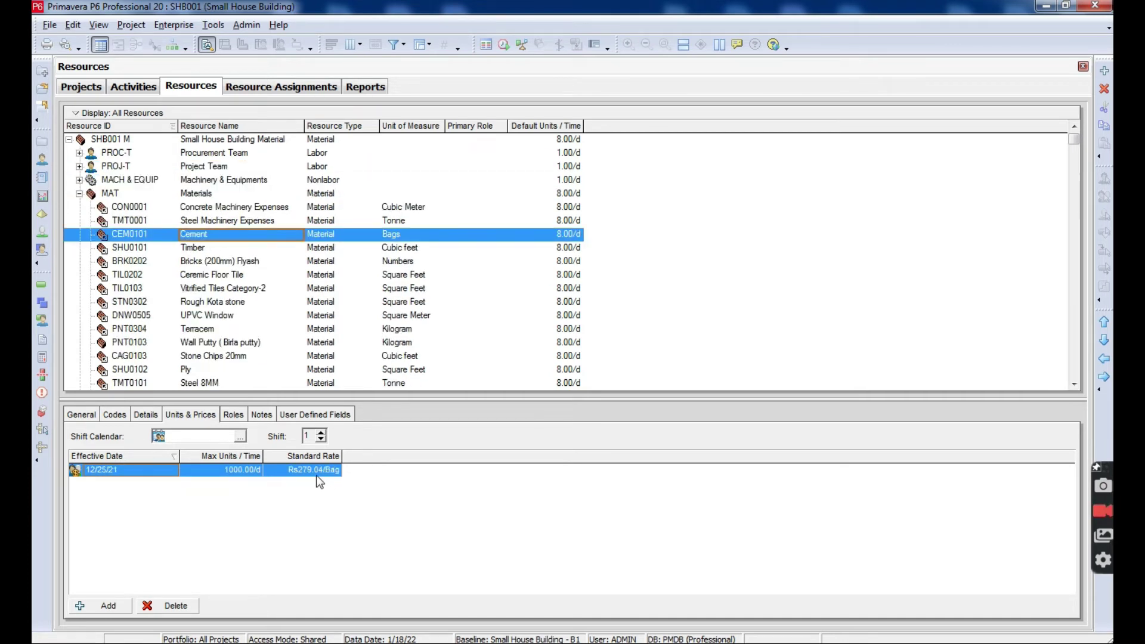
# Check maximum units and standard rates for Vitrified Tiles Category-2 and for the JCB, Excavator and Hyva in the MACH & EQUIP group.
pyautogui.click(132, 247)
pyautogui.click(147, 285)
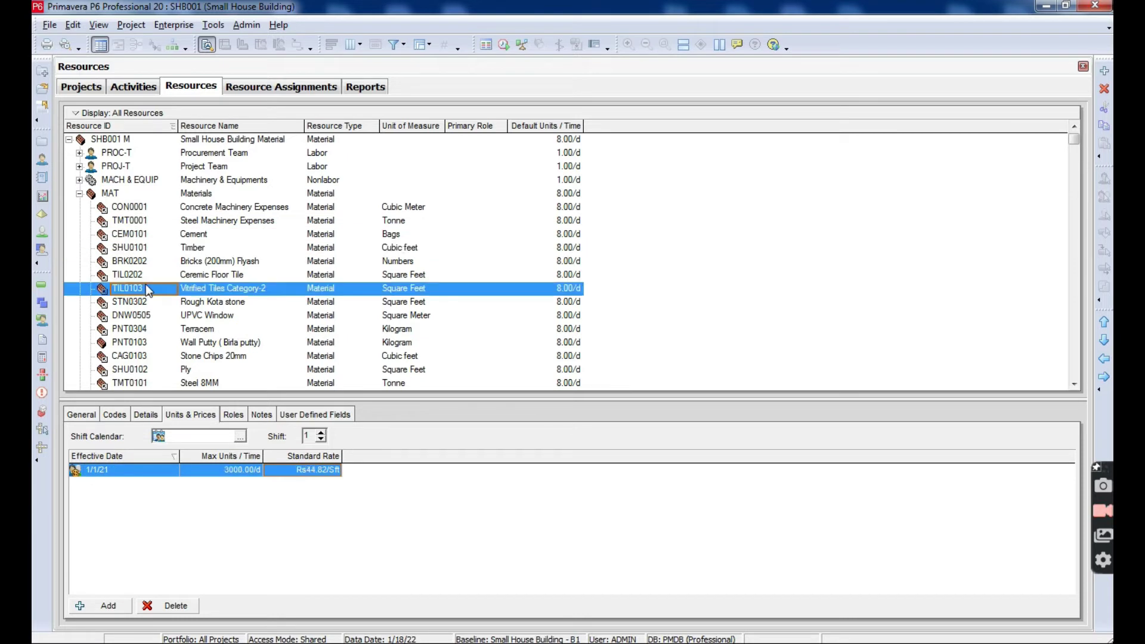
pyautogui.click(79, 180)
pyautogui.click(182, 194)
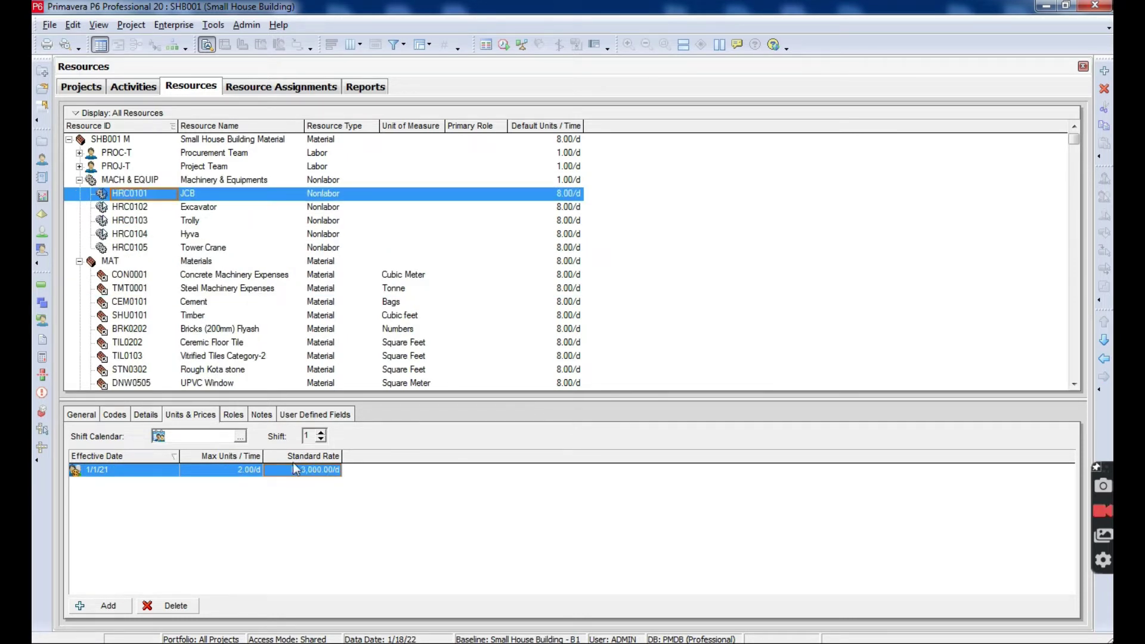
pyautogui.click(203, 212)
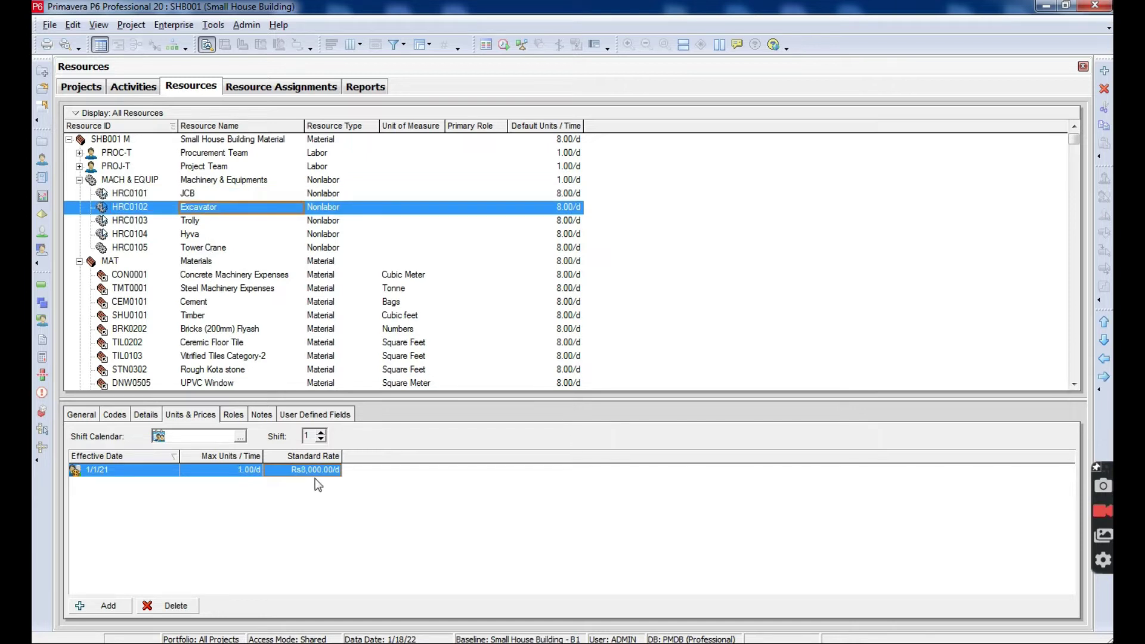
pyautogui.click(181, 234)
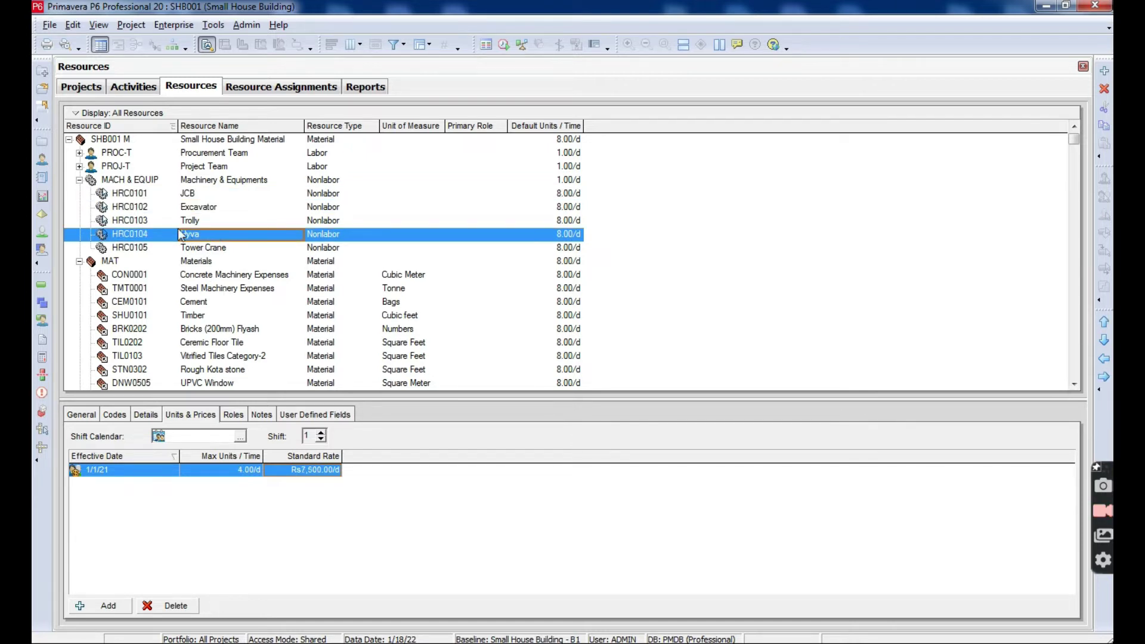
# Expand the PROJ-T and PROC-T groups and check the rates of the Site Engineer, Project Manager and Purchase Assistant.
pyautogui.click(79, 166)
pyautogui.click(210, 196)
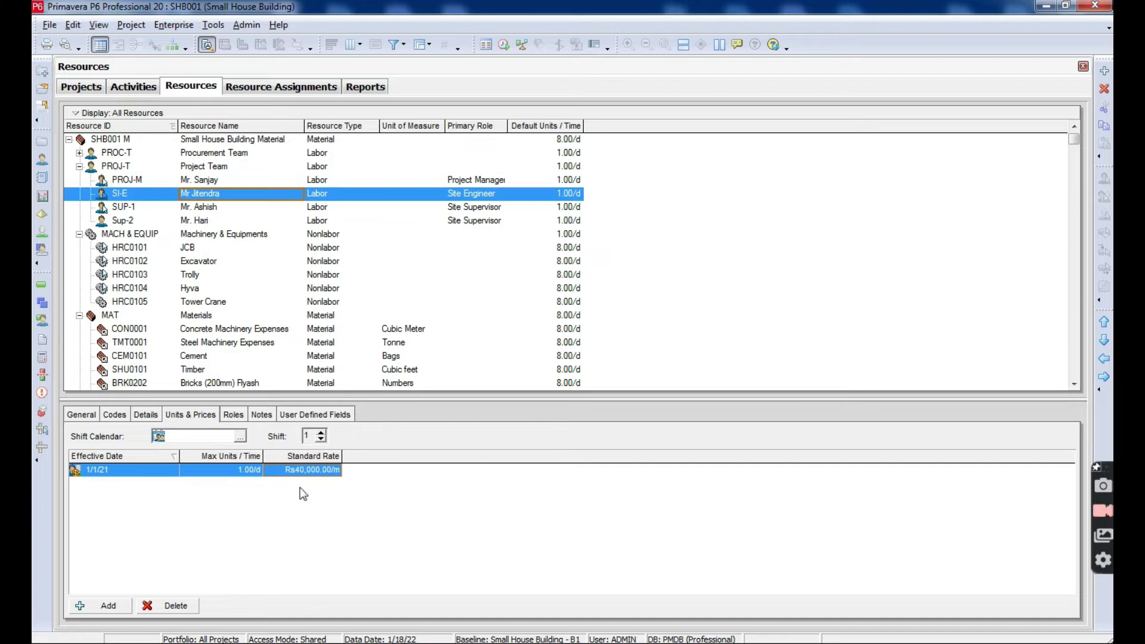
pyautogui.click(205, 182)
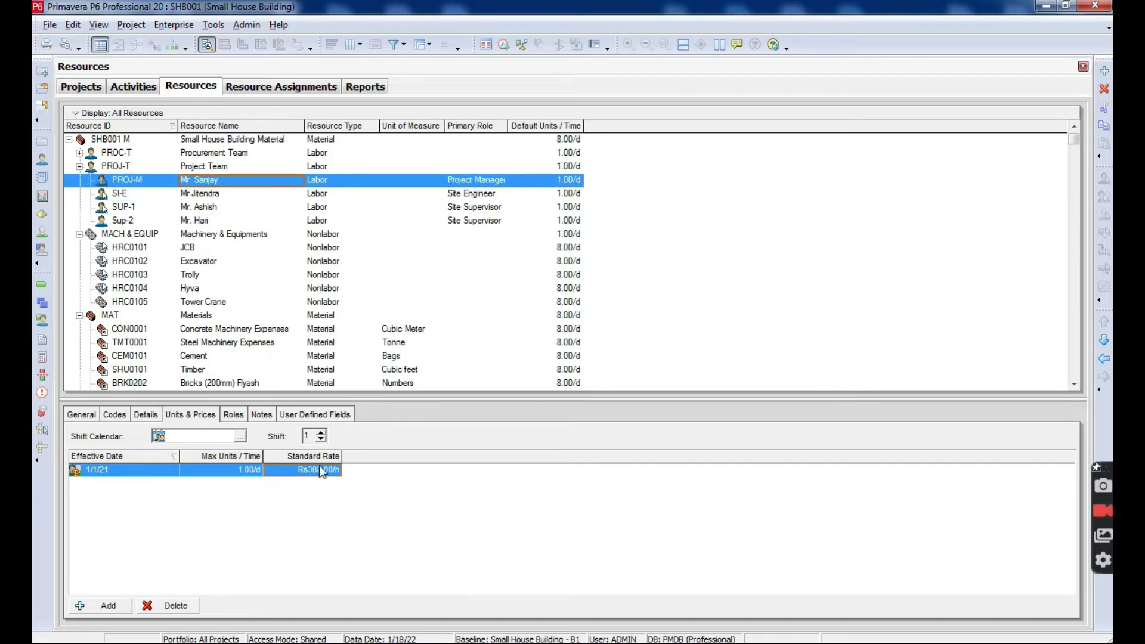
pyautogui.click(80, 153)
pyautogui.click(194, 182)
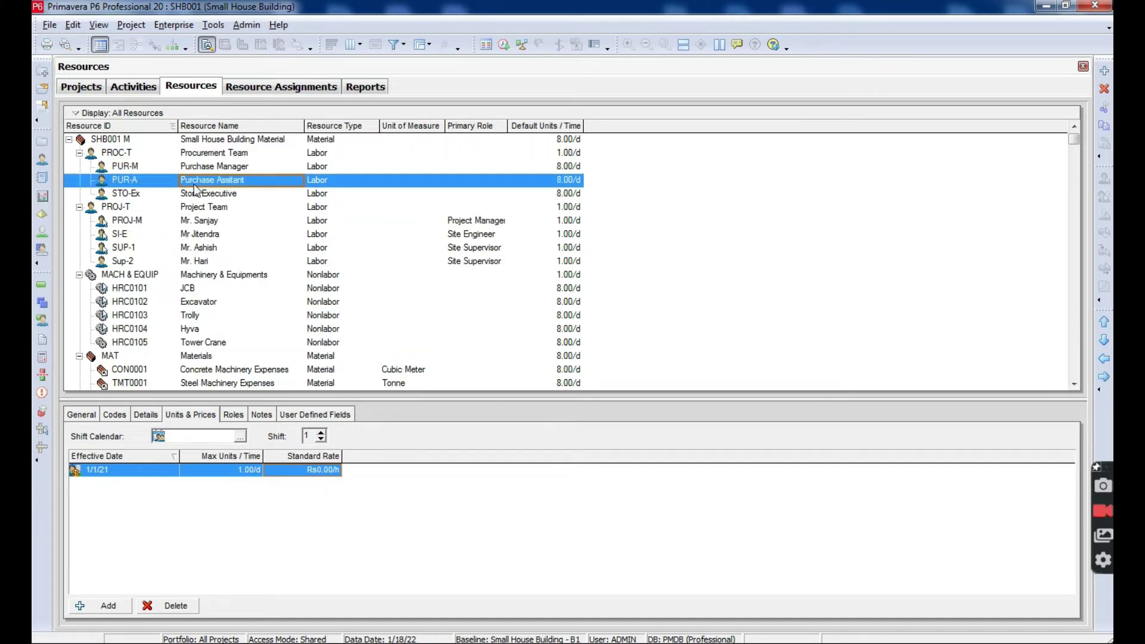
# Collapse the MACH & EQUIP and MAT groups and check the rates of the Supply, Reinforcement and Plaster masons under LAB.
pyautogui.click(79, 276)
pyautogui.click(80, 289)
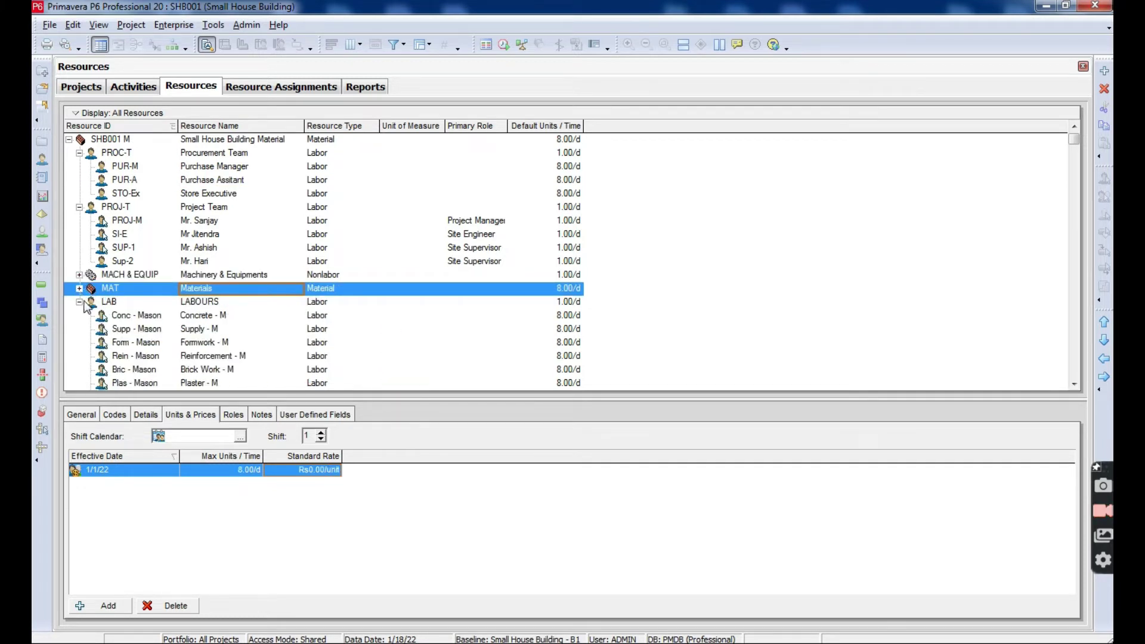
pyautogui.click(205, 332)
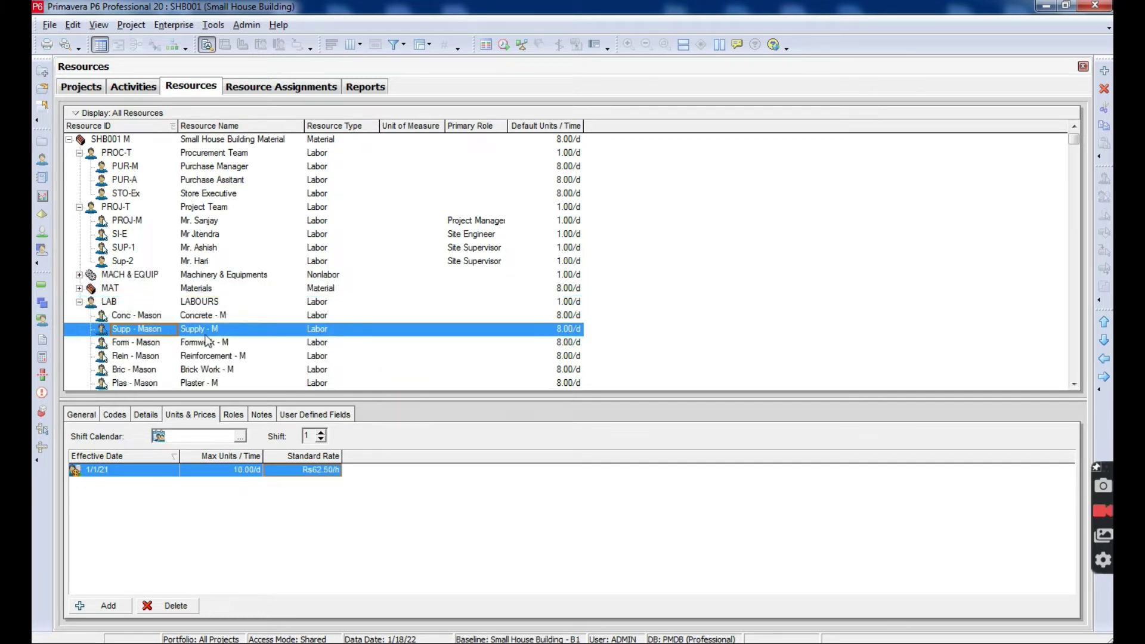
pyautogui.click(229, 356)
pyautogui.click(228, 383)
# Open the resource assignments and look through the Second Floor labor assignments for column and slab work.
pyautogui.click(267, 88)
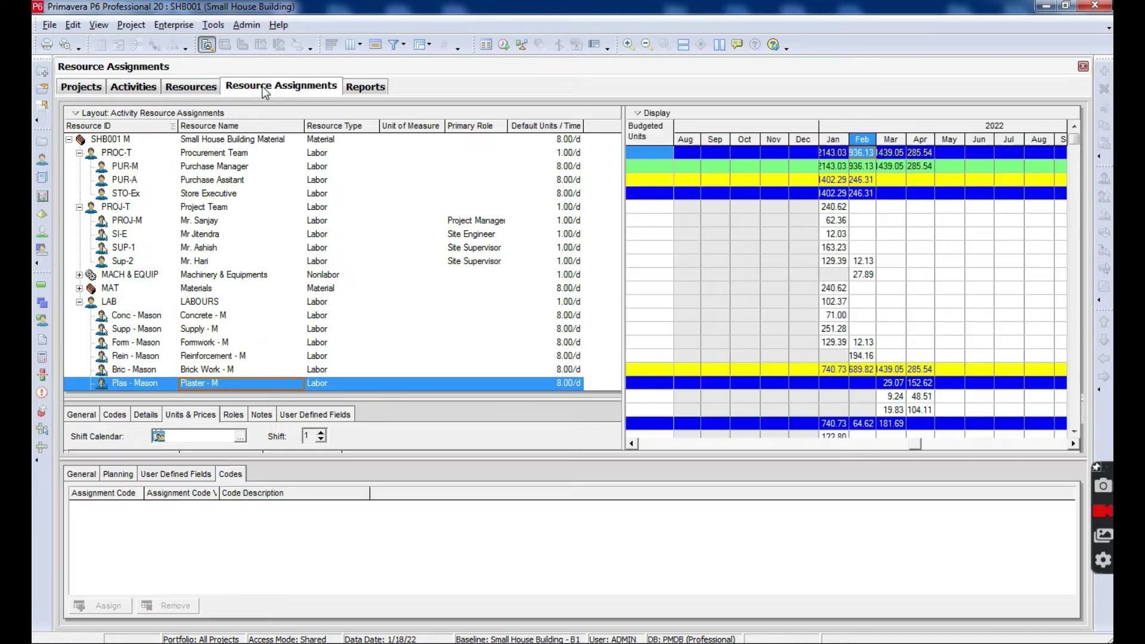
pyautogui.click(400, 225)
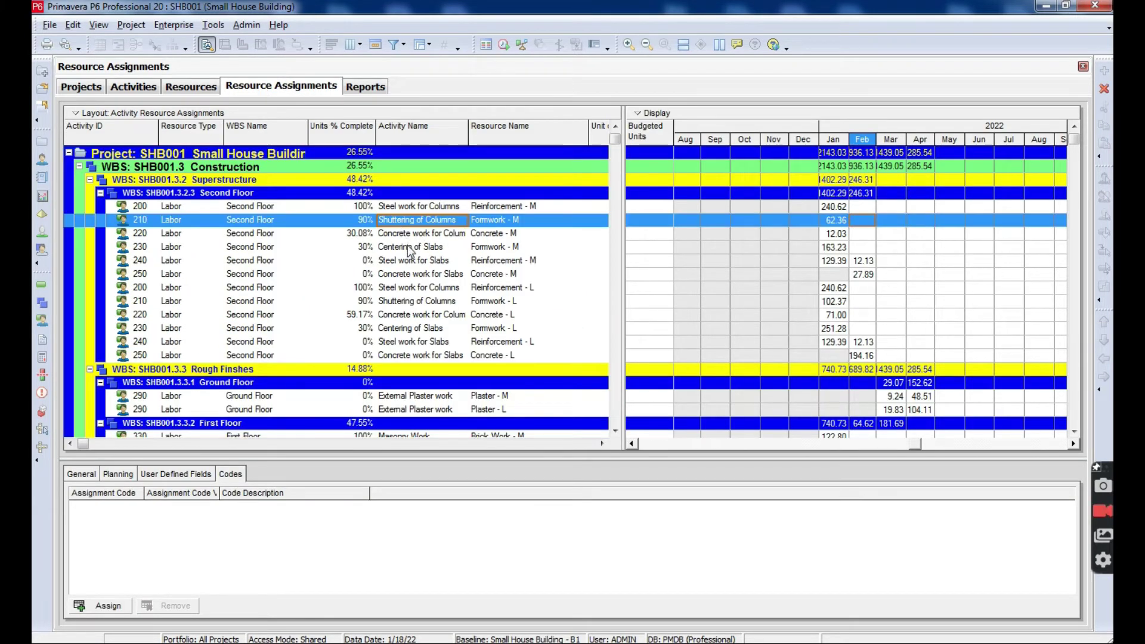
pyautogui.click(410, 249)
pyautogui.click(421, 288)
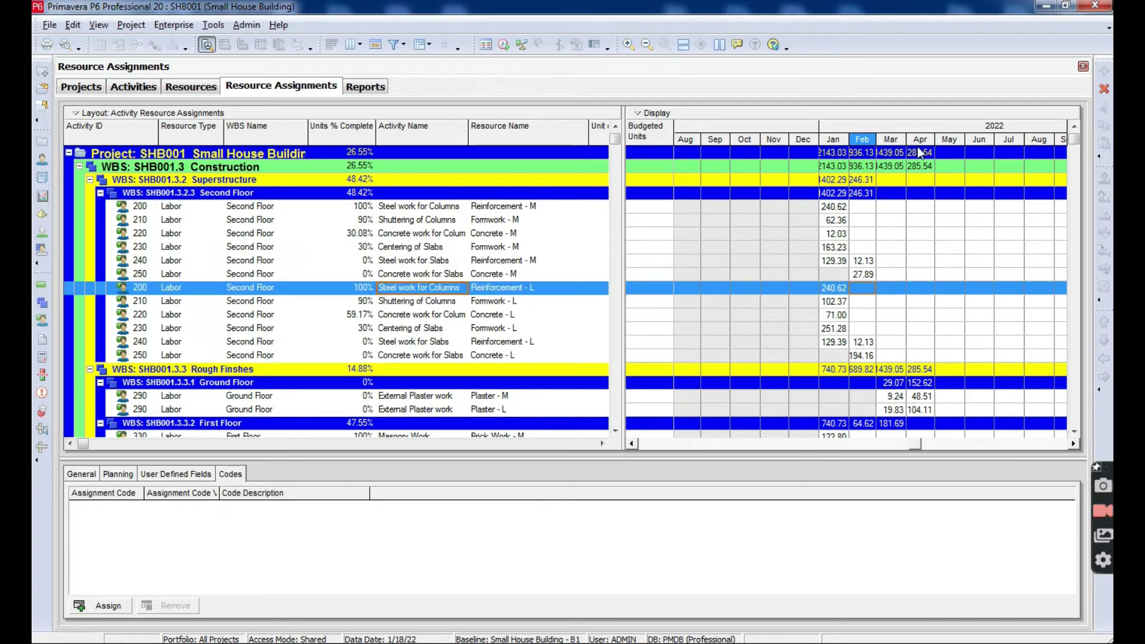
# Widen the monthly columns and examine the labor assignments' budgeted units for January to April 2022.
pyautogui.moveTo(933, 141); pyautogui.dragTo(985, 145)
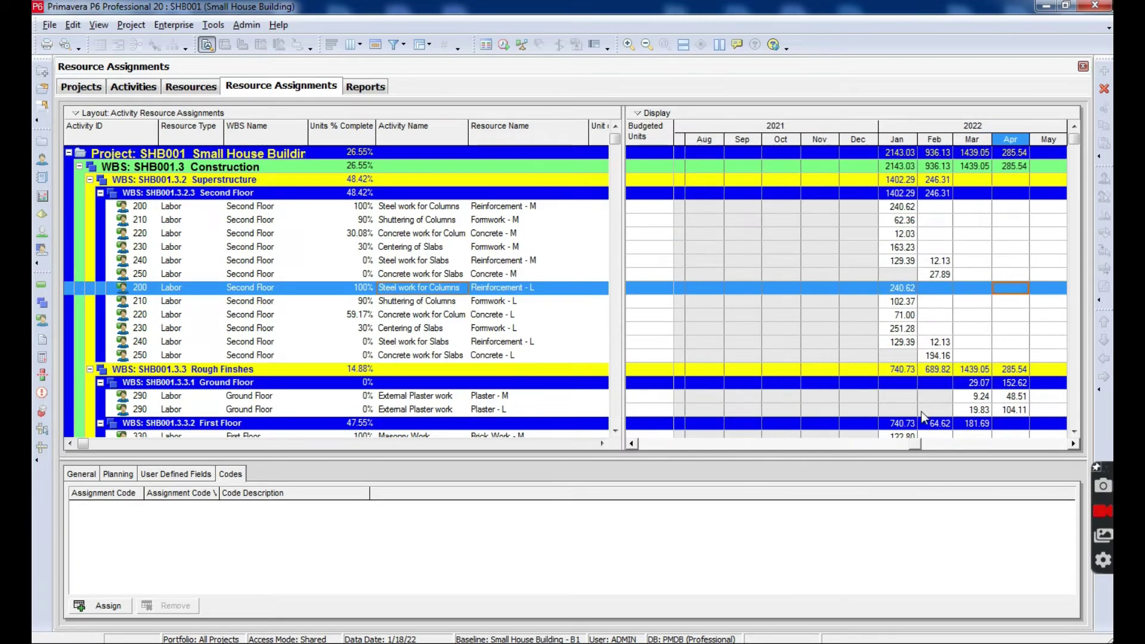
pyautogui.moveTo(917, 445); pyautogui.dragTo(1077, 437)
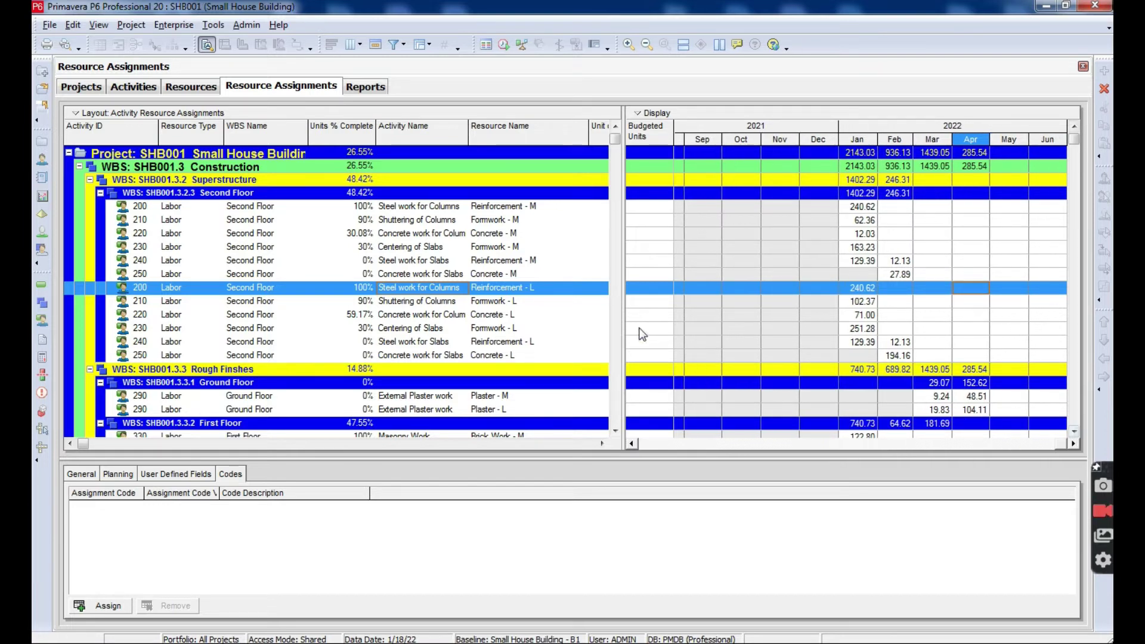
pyautogui.click(465, 329)
pyautogui.click(459, 355)
pyautogui.moveTo(617, 142)
pyautogui.mouseDown()
pyautogui.moveTo(625, 190)
pyautogui.moveTo(617, 124)
pyautogui.mouseUp()
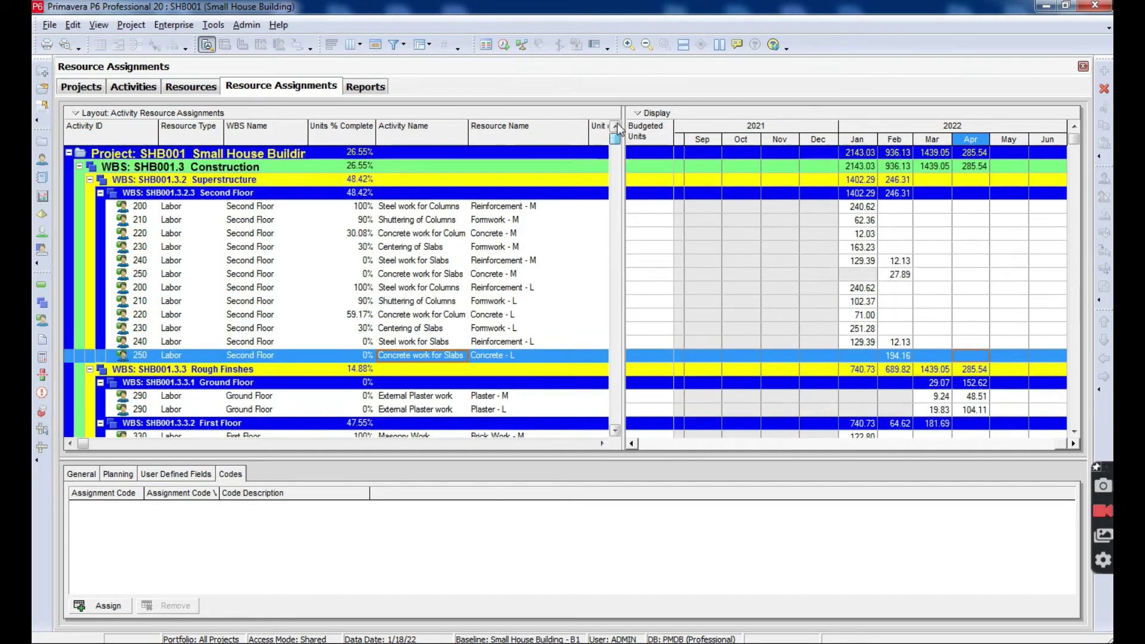
# Remove the Start date range and Resource Type equals Labor conditions from the assignments filter and apply it.
pyautogui.click(403, 47)
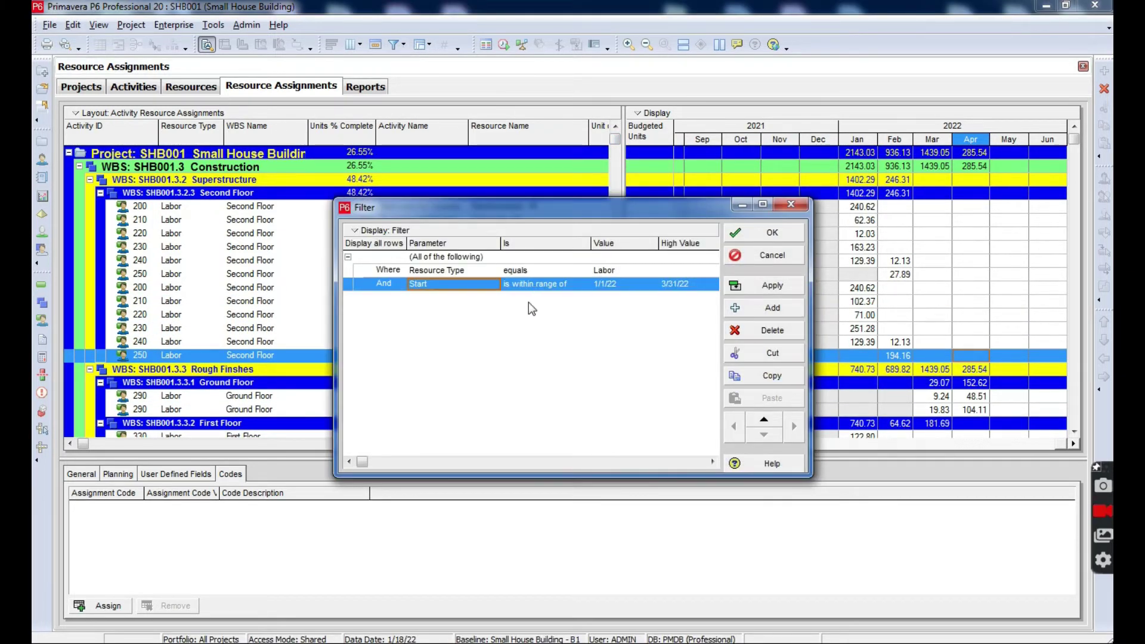
pyautogui.click(772, 330)
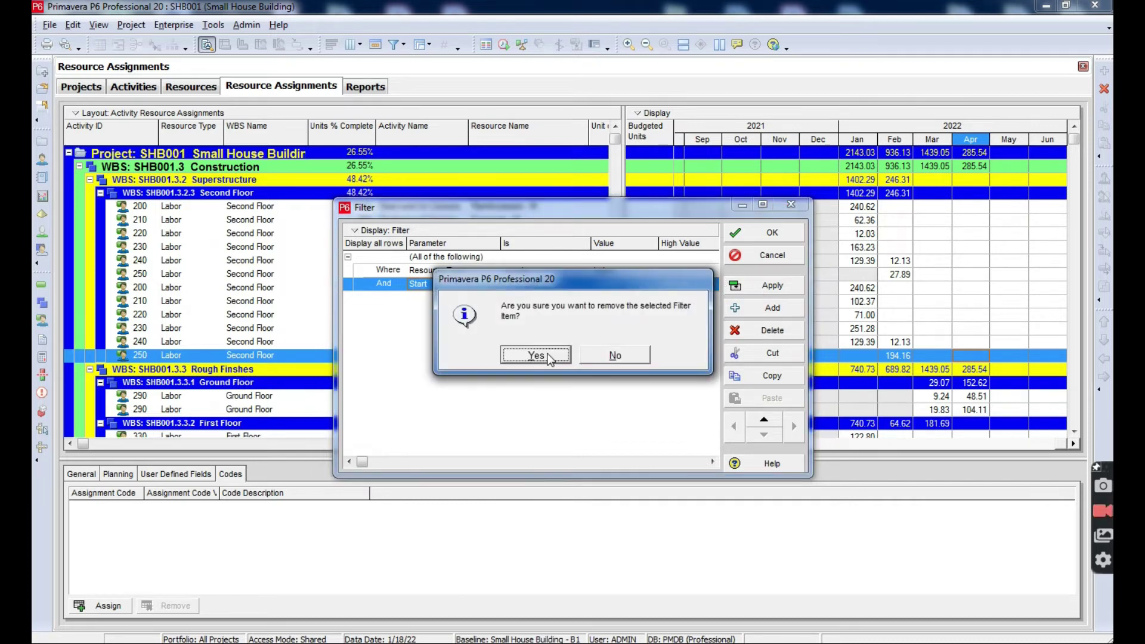
pyautogui.click(536, 355)
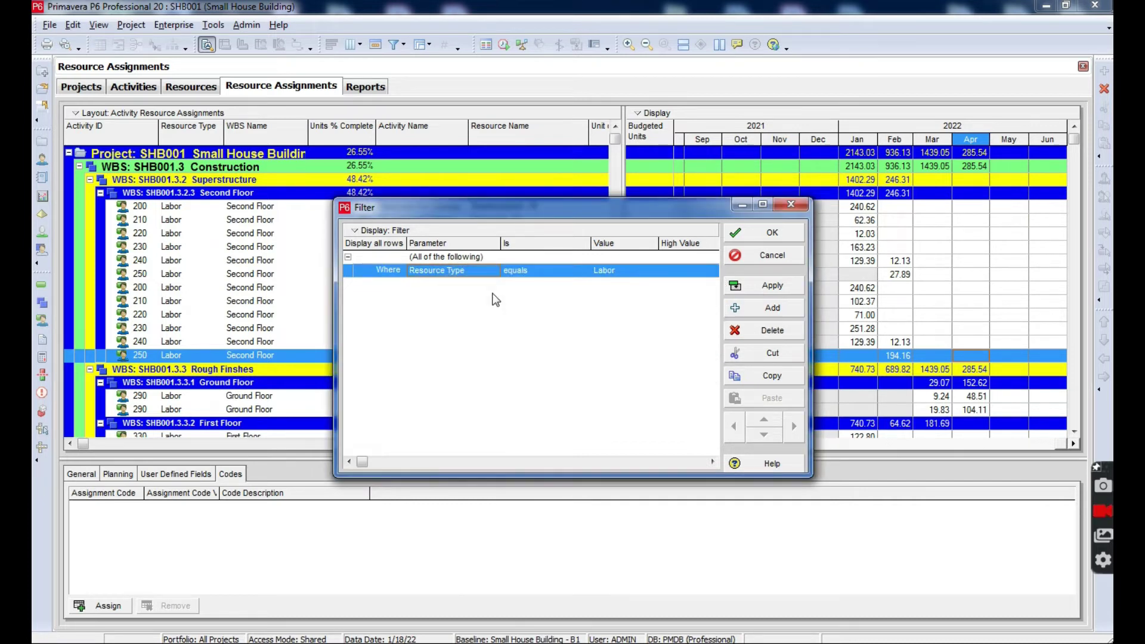
pyautogui.click(769, 331)
pyautogui.click(543, 353)
pyautogui.click(758, 286)
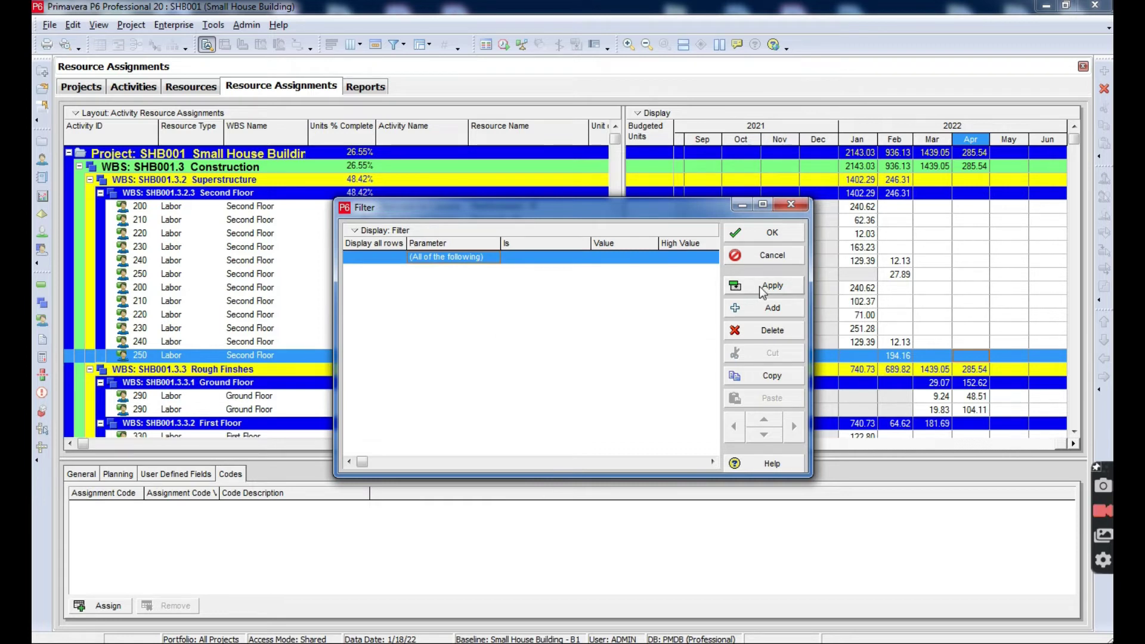
pyautogui.click(770, 232)
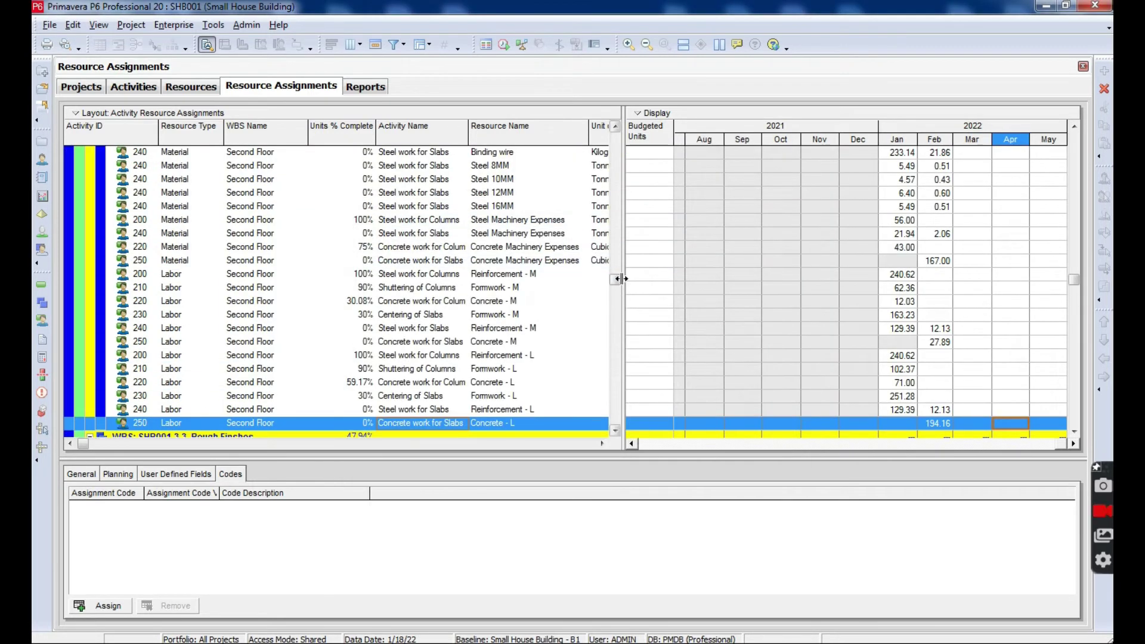
# Examine the unfiltered assignments and their monthly budgeted units, from Site Management through the Substructure work.
pyautogui.moveTo(619, 280); pyautogui.dragTo(586, 120)
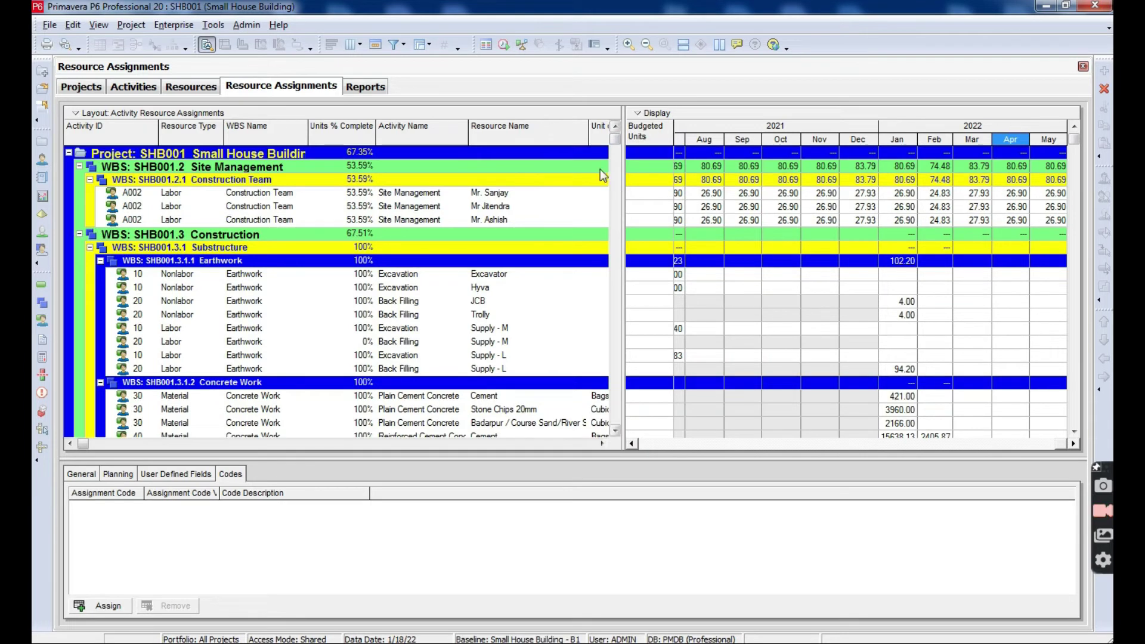
pyautogui.moveTo(614, 145); pyautogui.dragTo(615, 168)
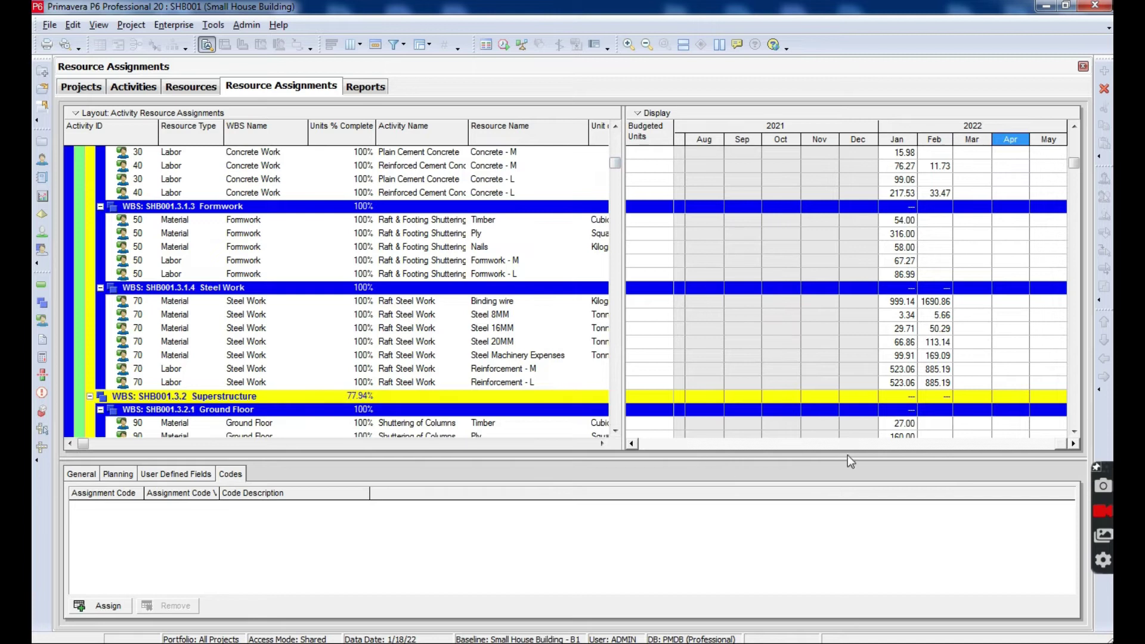
pyautogui.click(1073, 444)
pyautogui.click(1073, 444)
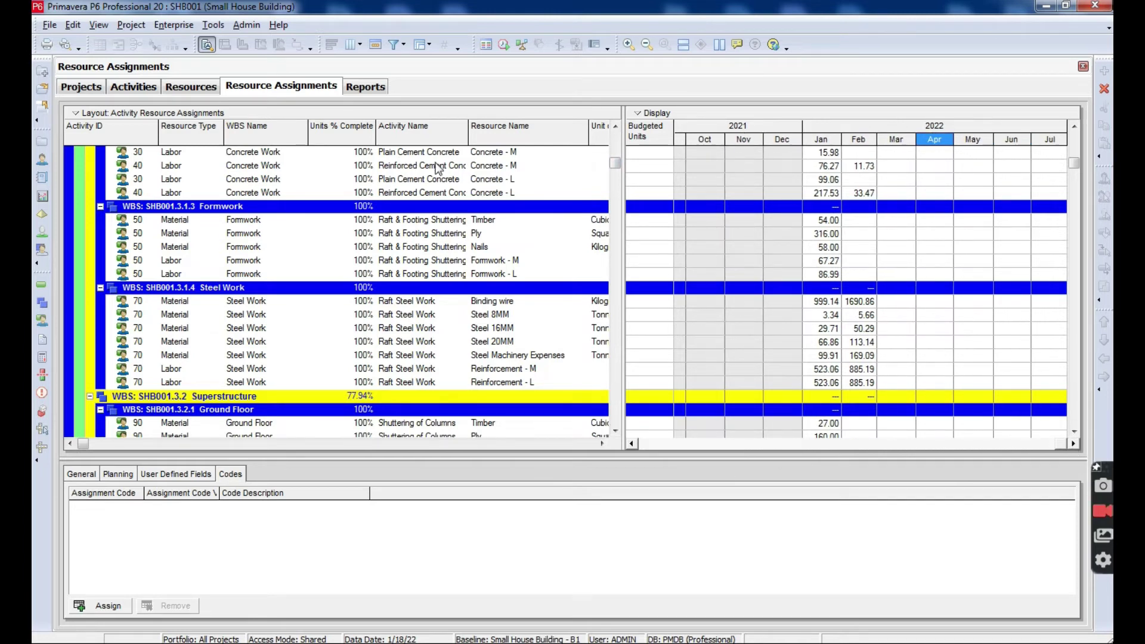
# Open the reports list and run the AC-01 Activity Earned Value report from the Cost group as a print preview.
pyautogui.click(365, 88)
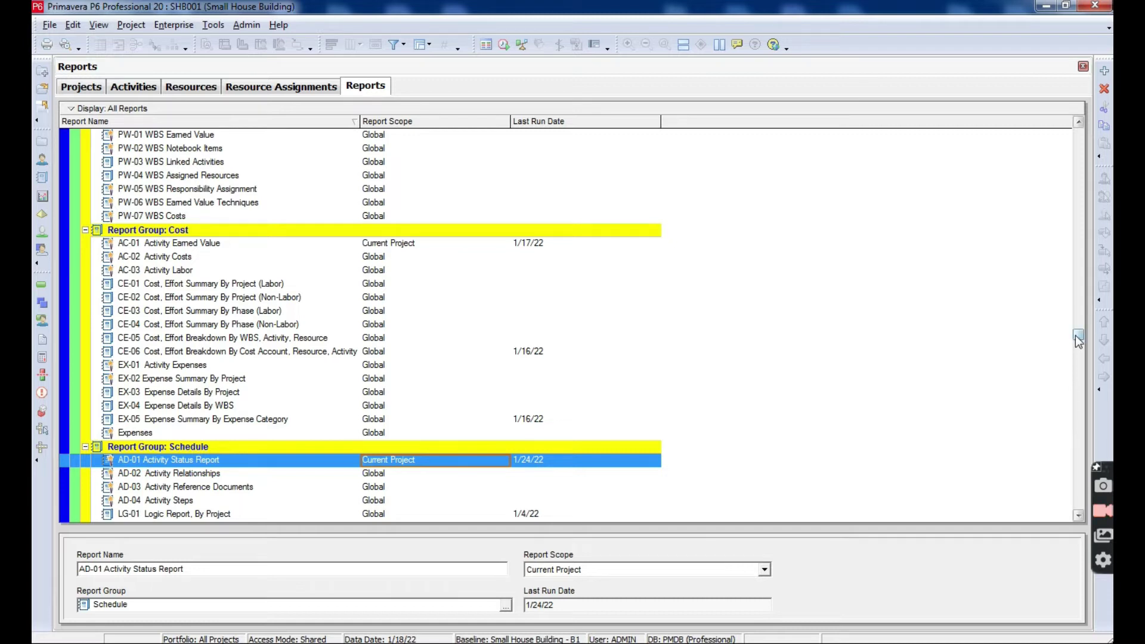
pyautogui.moveTo(1078, 340)
pyautogui.mouseDown()
pyautogui.moveTo(1076, 441)
pyautogui.moveTo(1067, 323)
pyautogui.mouseUp()
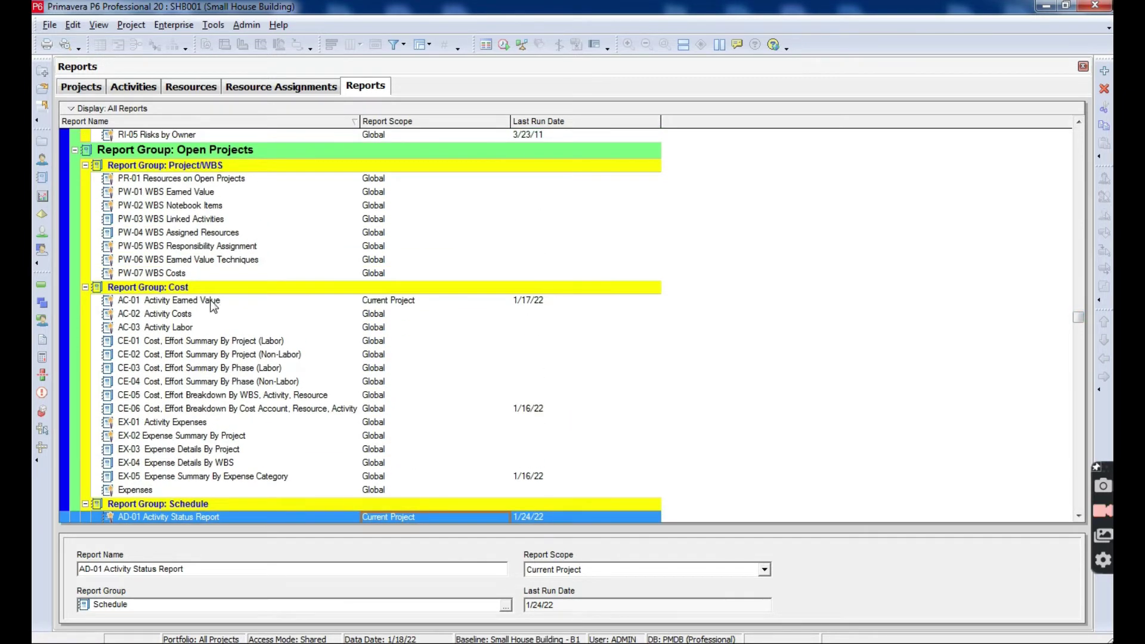
pyautogui.click(212, 304)
pyautogui.rightClick(213, 304)
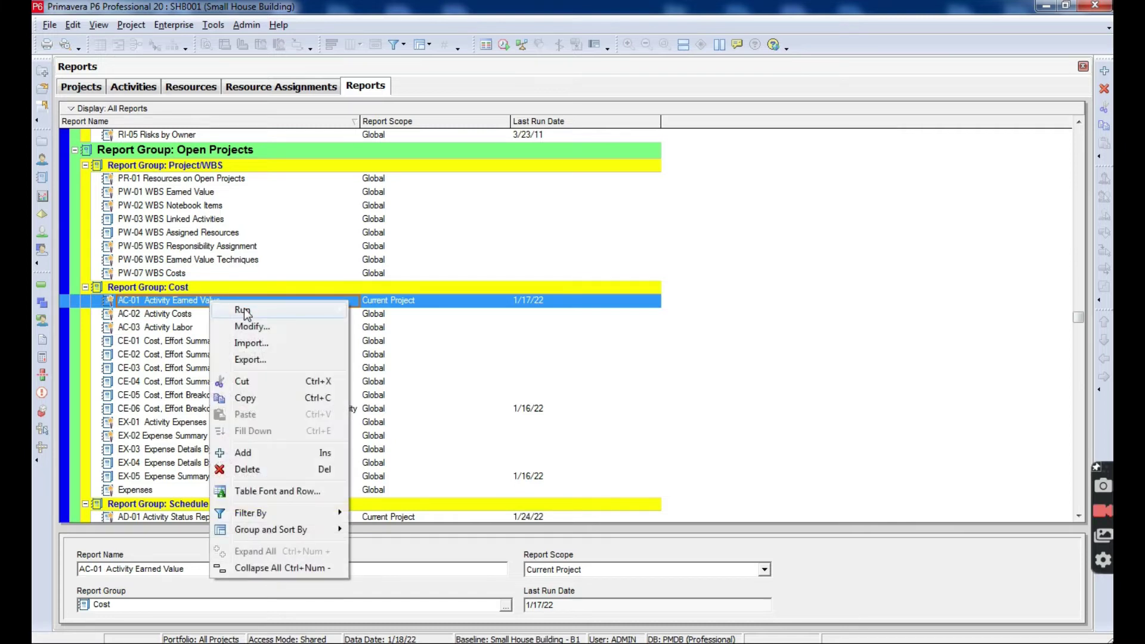
pyautogui.moveTo(280, 309)
pyautogui.click(404, 311)
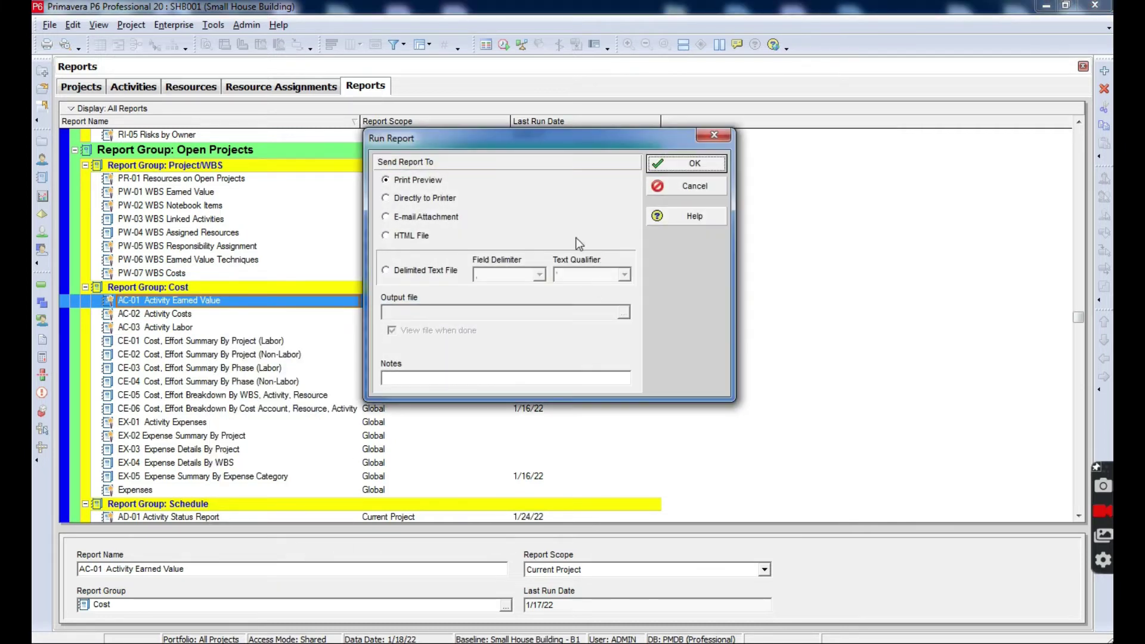
pyautogui.click(681, 170)
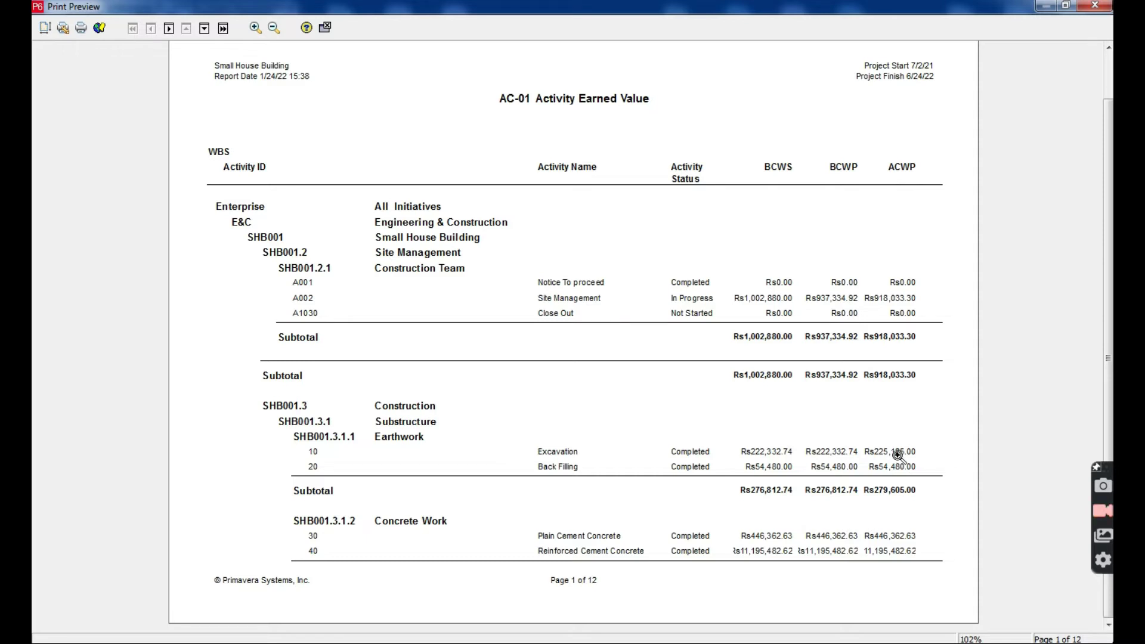
# View page 2 of the earned value report, return to page 1, and review the page setup without changing it.
pyautogui.click(169, 28)
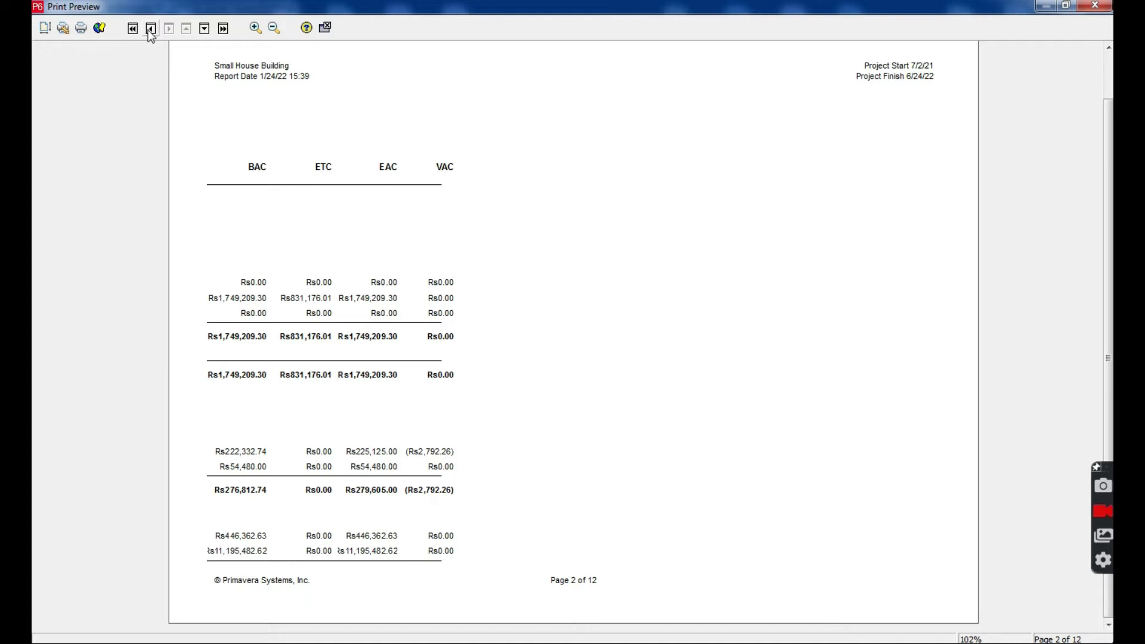
pyautogui.click(150, 29)
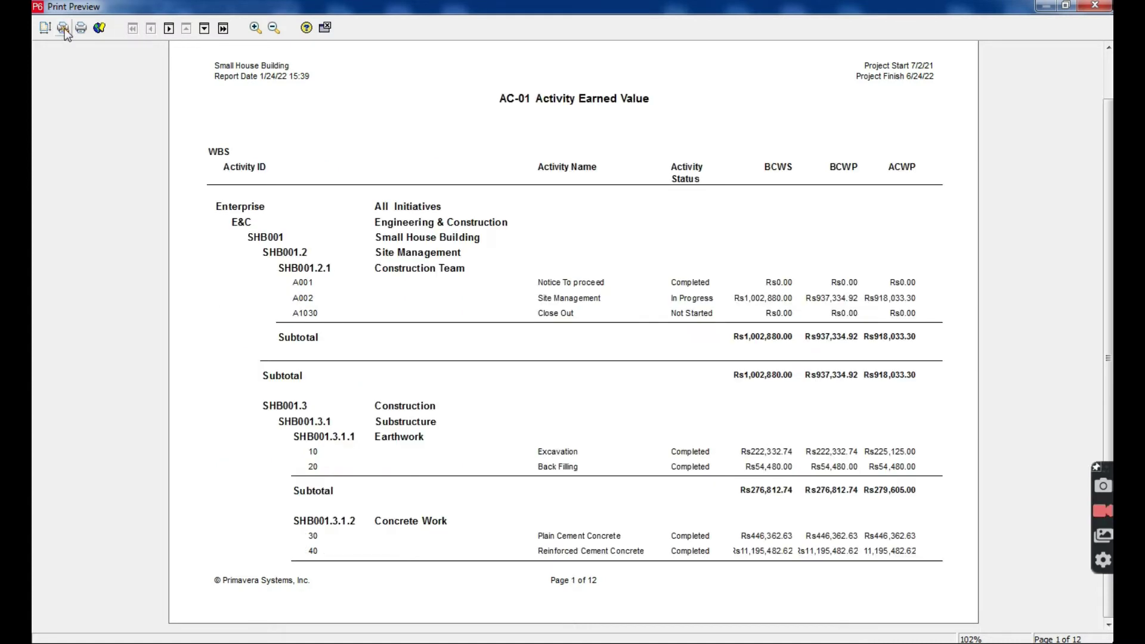
pyautogui.click(49, 30)
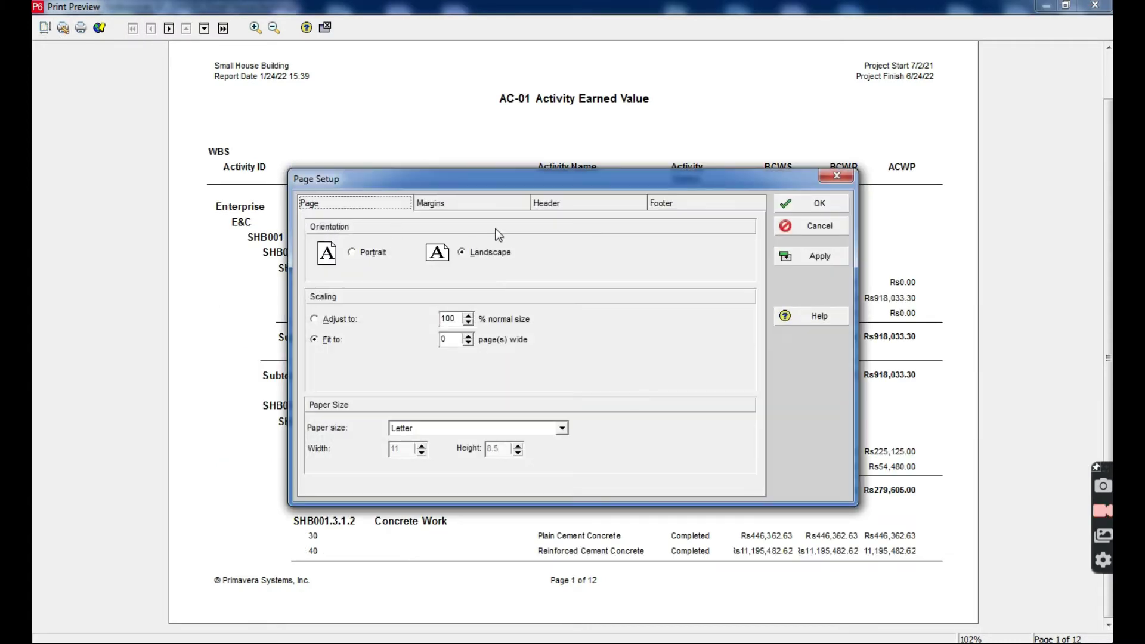
pyautogui.click(837, 177)
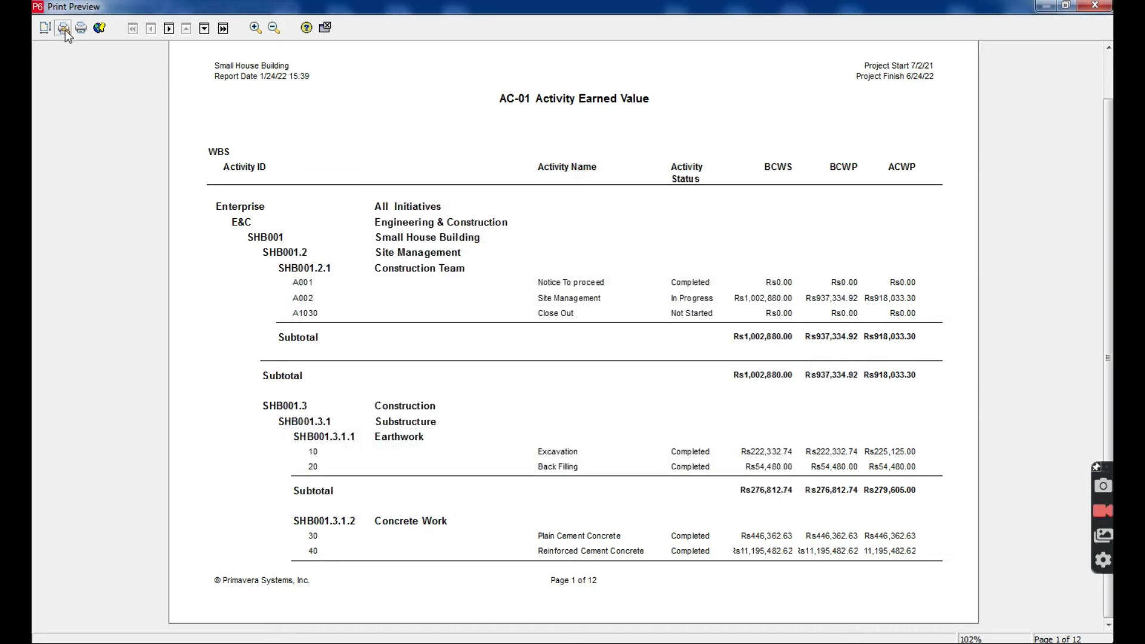
# Set the PrimoPDF paper size for the earned value report to A2 in the printer's advanced options and apply the print setup.
pyautogui.click(64, 29)
pyautogui.click(676, 194)
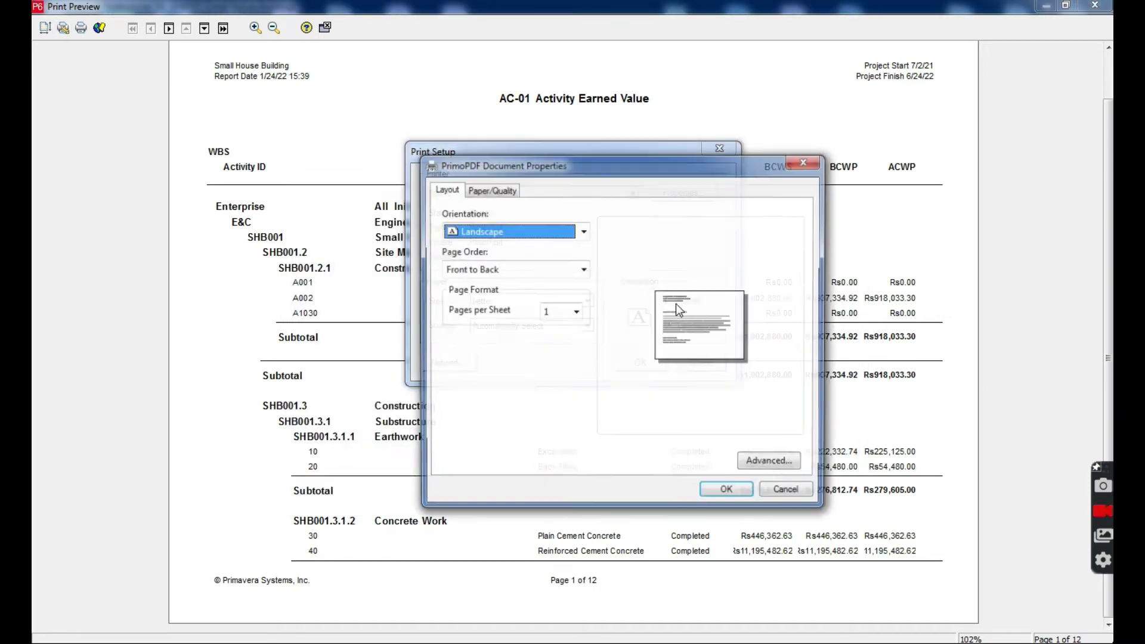
pyautogui.click(772, 463)
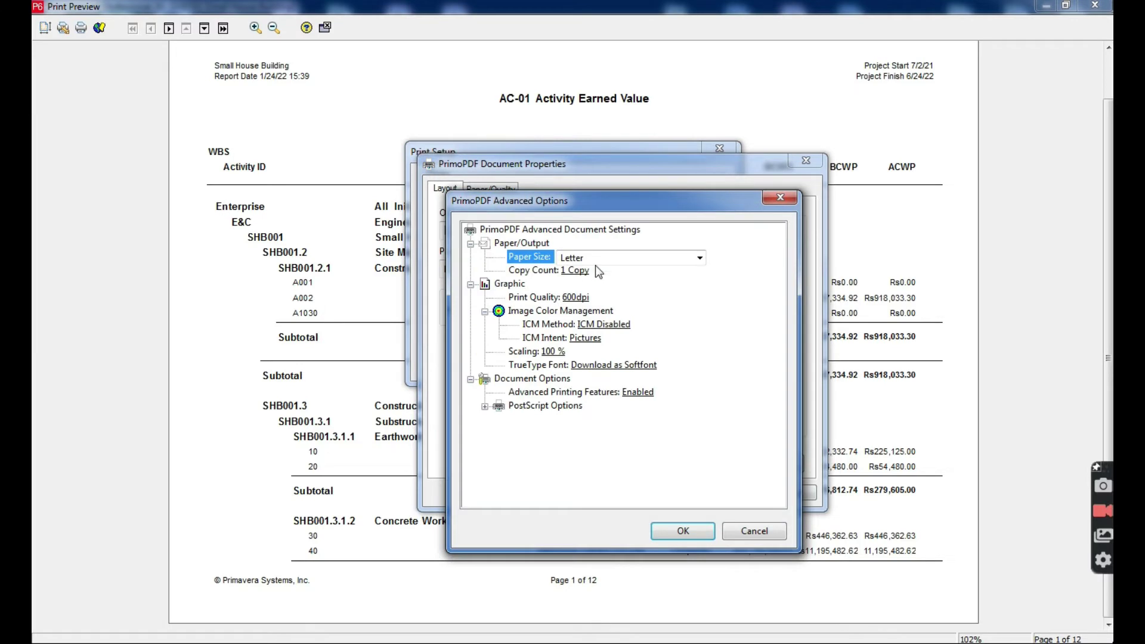
pyautogui.click(603, 260)
pyautogui.click(603, 288)
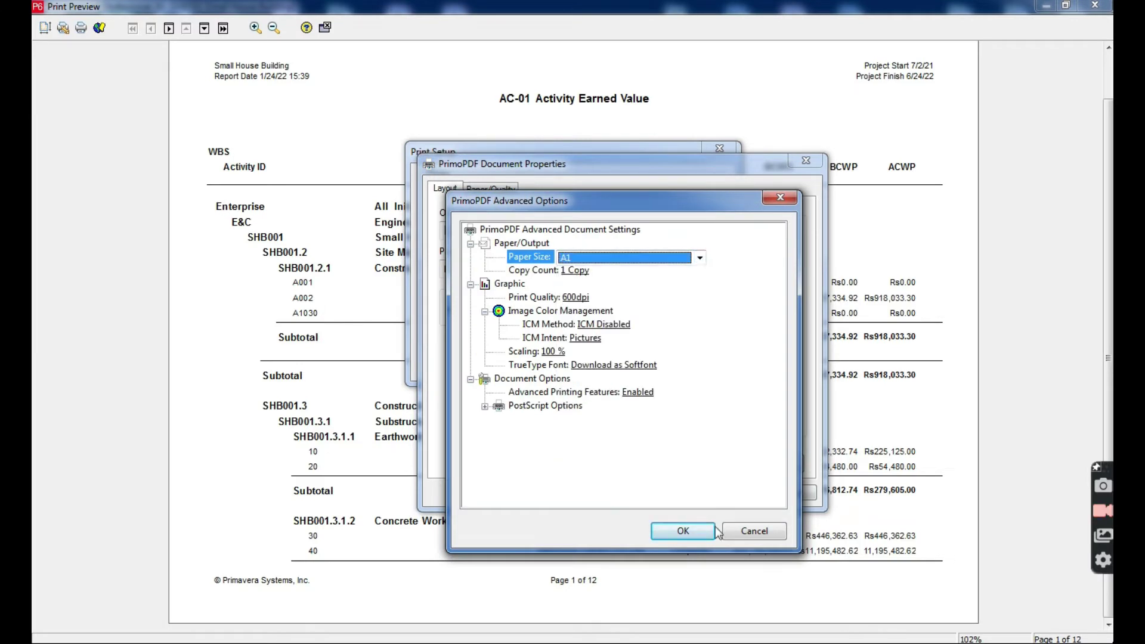
pyautogui.click(591, 260)
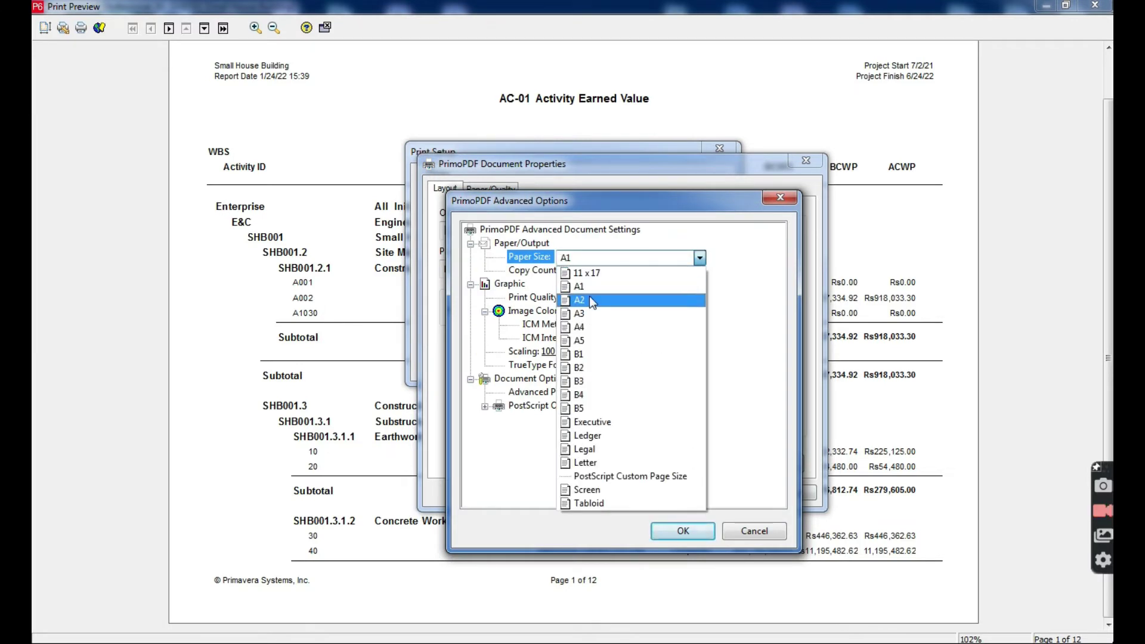
pyautogui.click(589, 295)
pyautogui.click(671, 533)
pyautogui.click(725, 493)
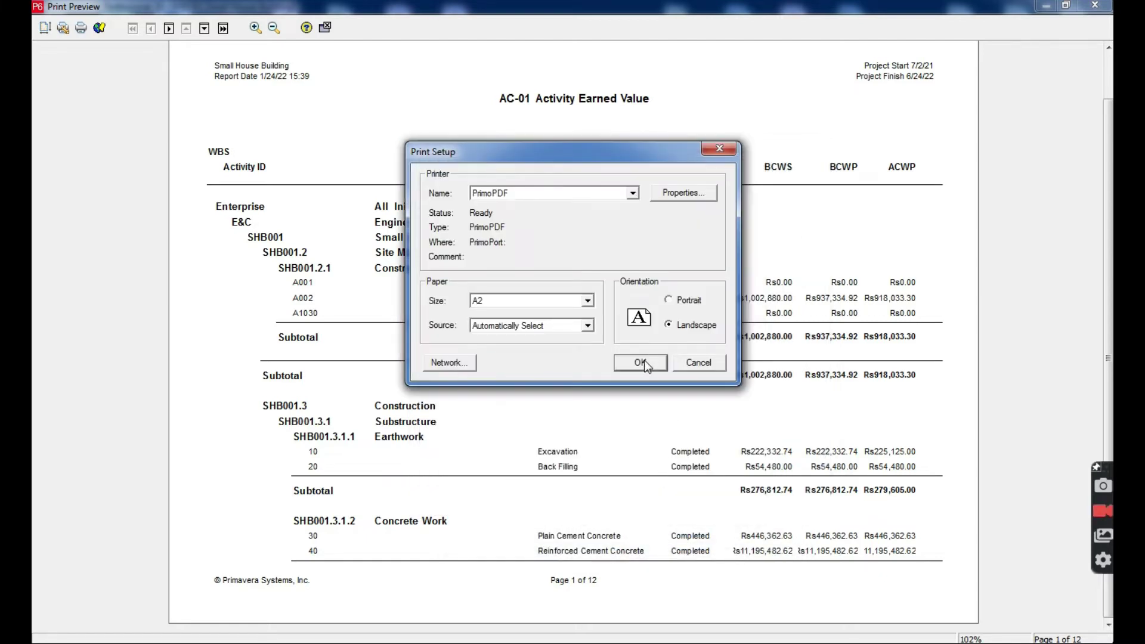
pyautogui.click(643, 363)
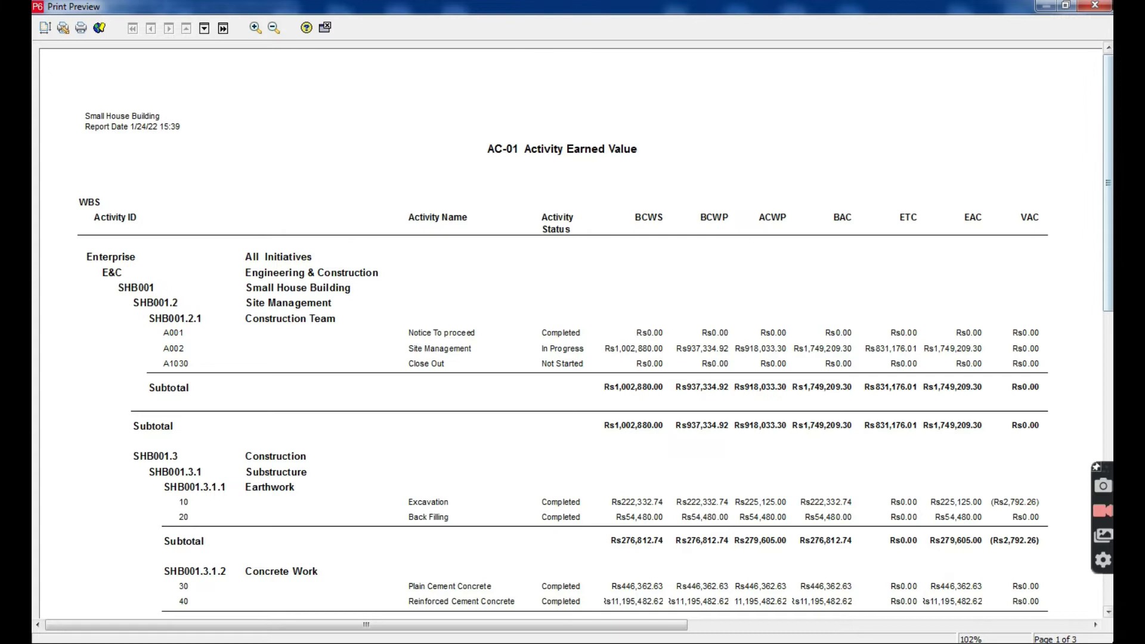
# Review the A2 earned value report from Site Management down to the Superstructure ground floor costs, and close the print preview.
pyautogui.moveTo(1109, 252); pyautogui.dragTo(1109, 311)
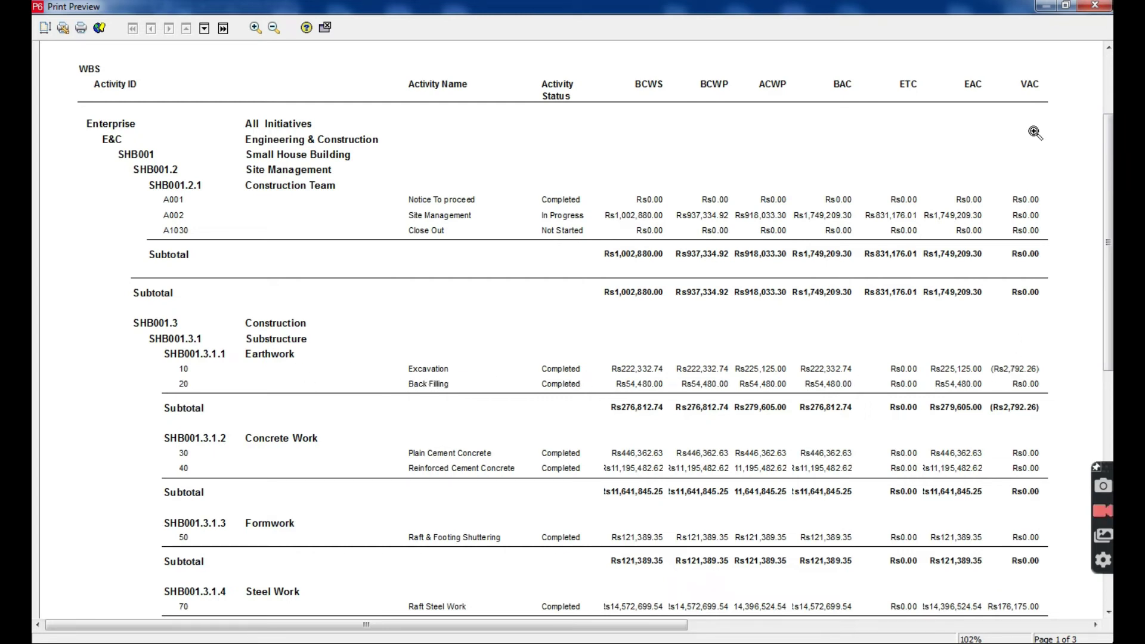
pyautogui.moveTo(1108, 327); pyautogui.dragTo(1111, 401)
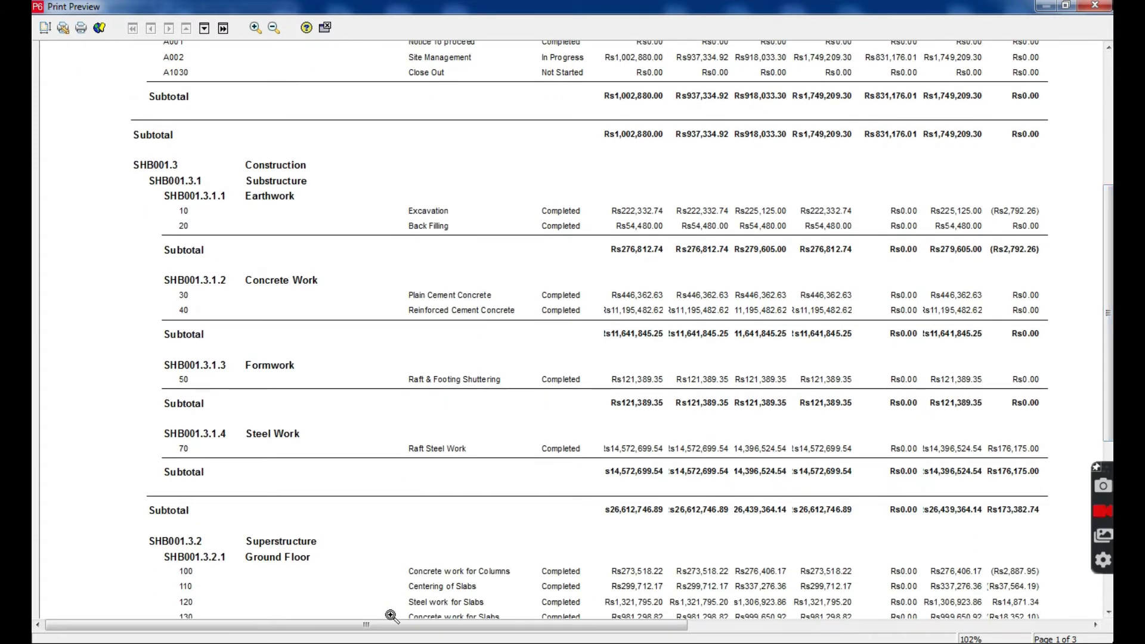
pyautogui.moveTo(471, 642)
pyautogui.click(1094, 6)
# Return to the resources list, switch to File Explorer and open the "1st resources material only for xer from notepad" workbook from the Ressources folder.
pyautogui.click(276, 87)
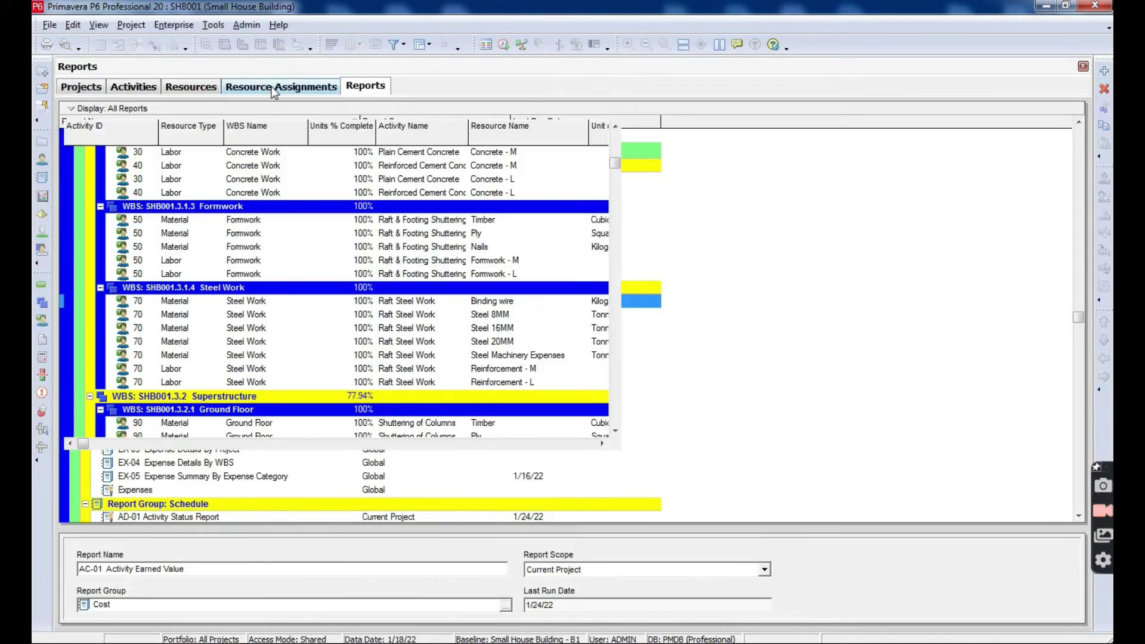
pyautogui.click(192, 89)
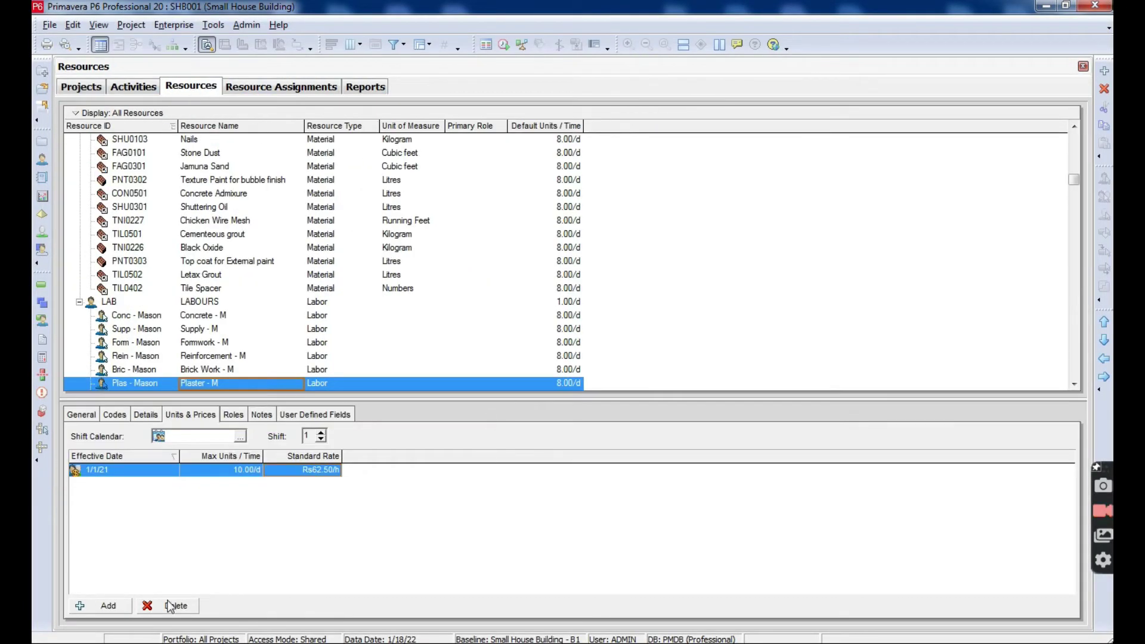
pyautogui.click(211, 642)
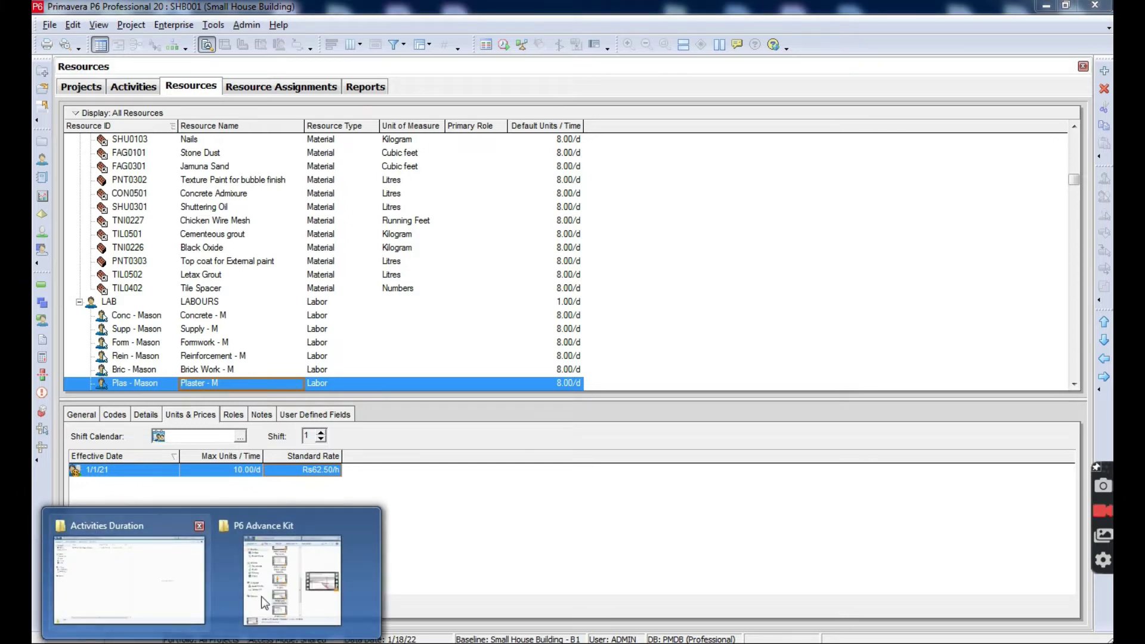
pyautogui.click(142, 561)
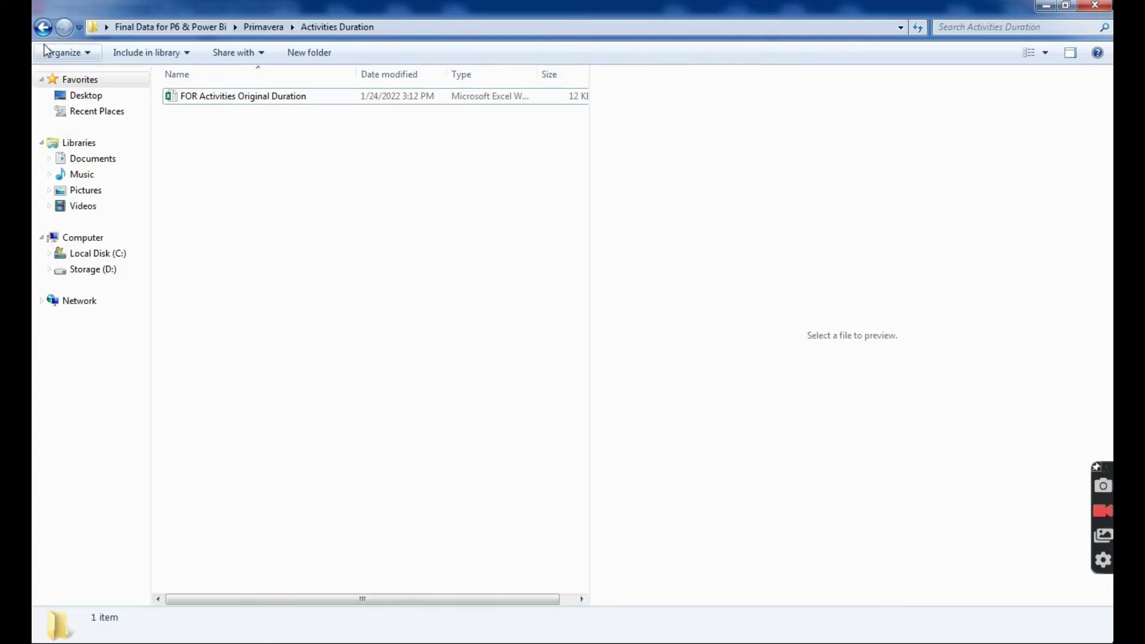
pyautogui.click(42, 27)
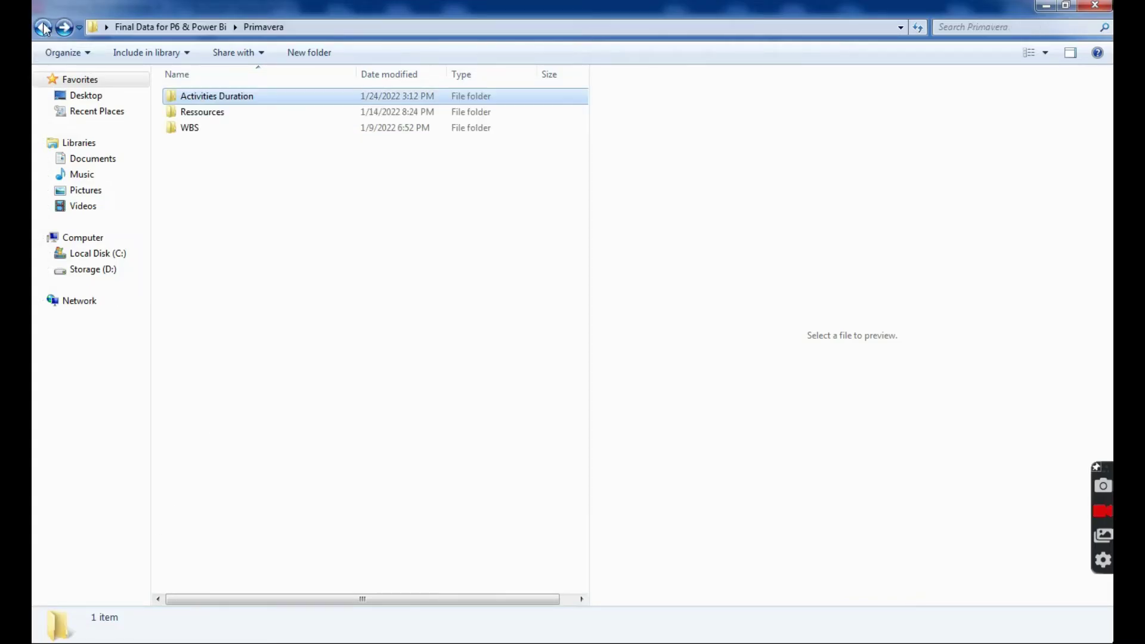
pyautogui.doubleClick(231, 115)
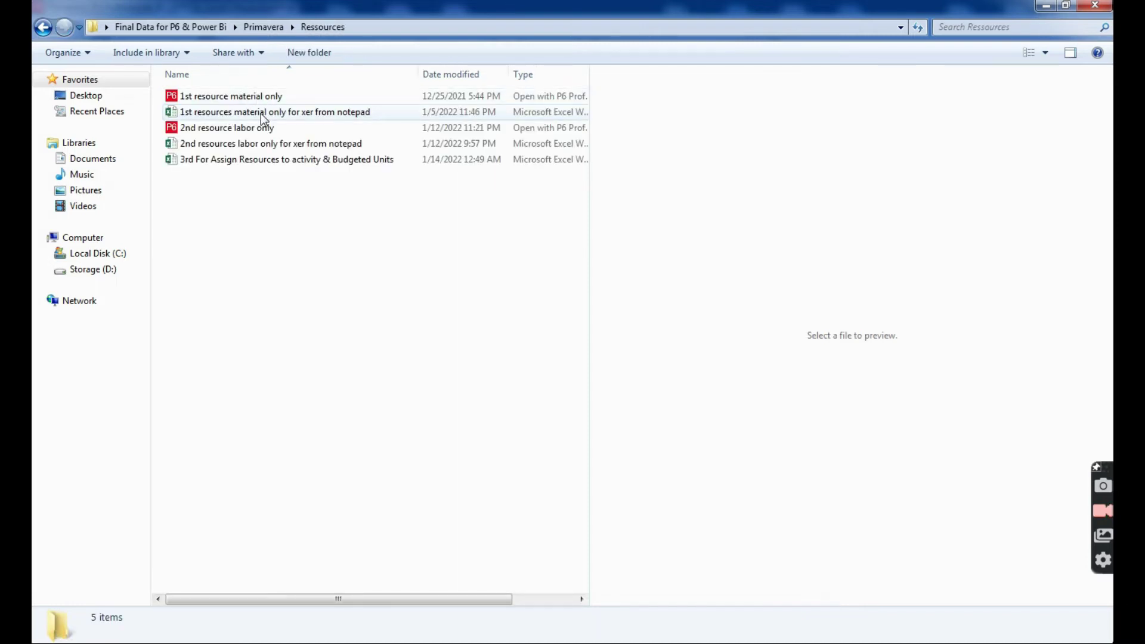
pyautogui.click(260, 114)
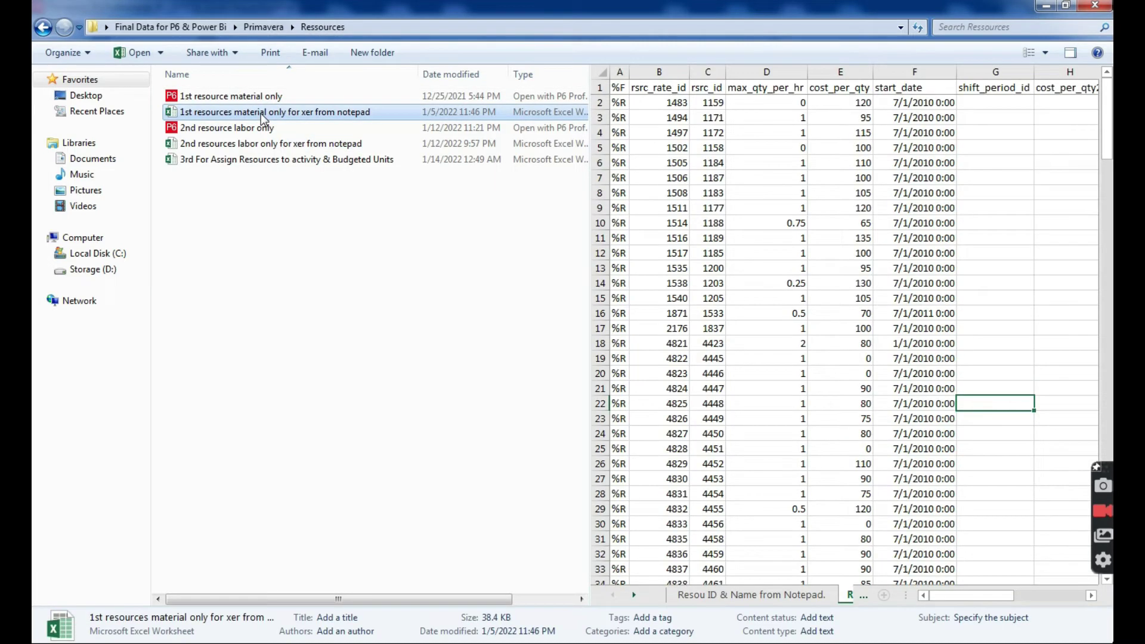
pyautogui.doubleClick(260, 114)
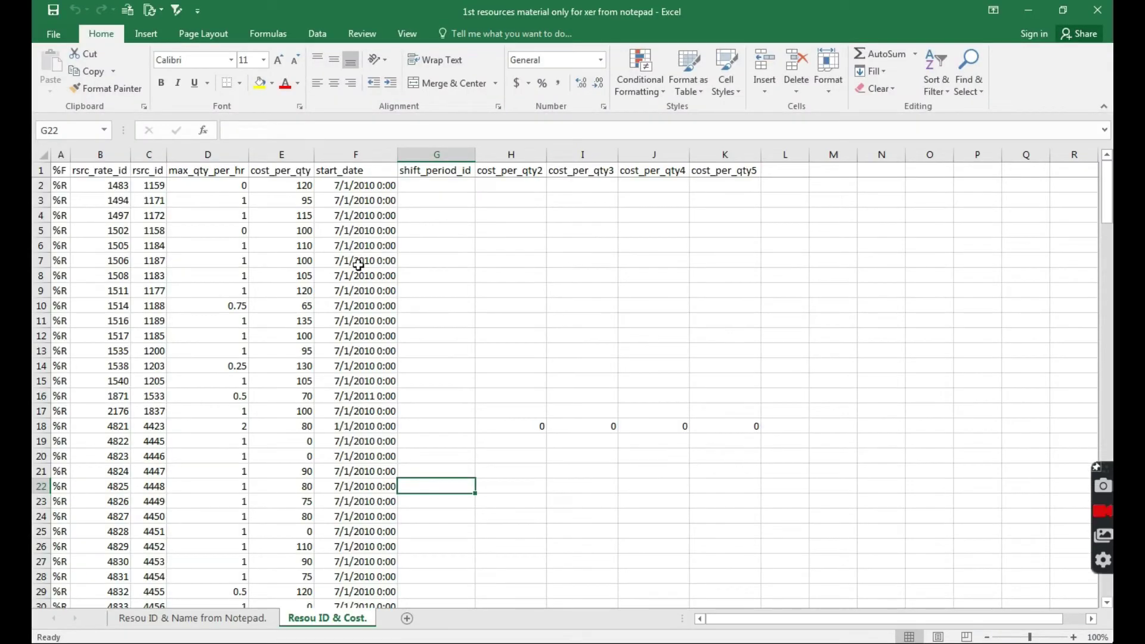
# Examine the resource IDs and names on the "Resou ID & Name from Notepad." sheet, down to the building material resources.
pyautogui.click(358, 265)
pyautogui.click(216, 619)
pyautogui.click(221, 394)
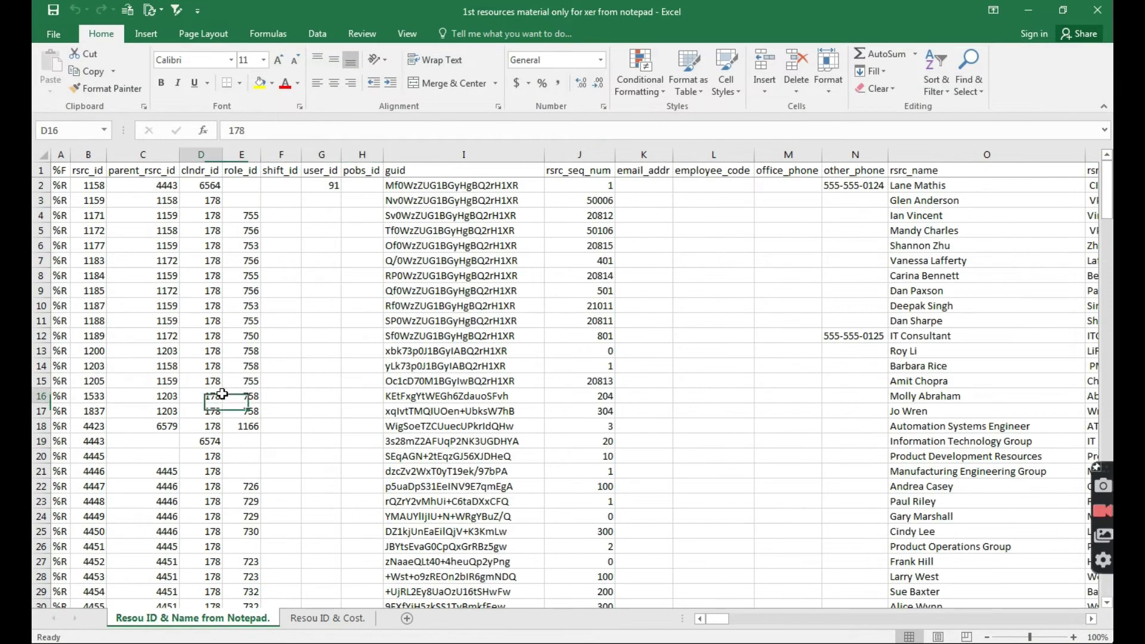
pyautogui.click(795, 366)
pyautogui.moveTo(1030, 637); pyautogui.dragTo(1007, 636)
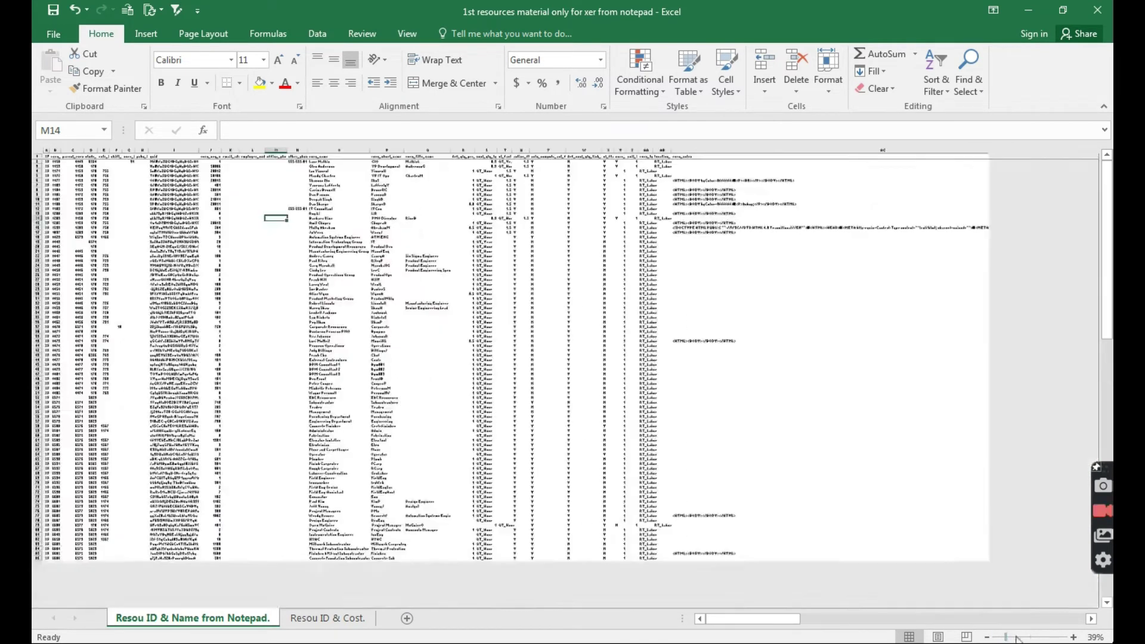
pyautogui.click(1017, 638)
pyautogui.click(636, 371)
pyautogui.moveTo(1107, 245); pyautogui.dragTo(1108, 238)
pyautogui.scroll(-4, 356, 451)
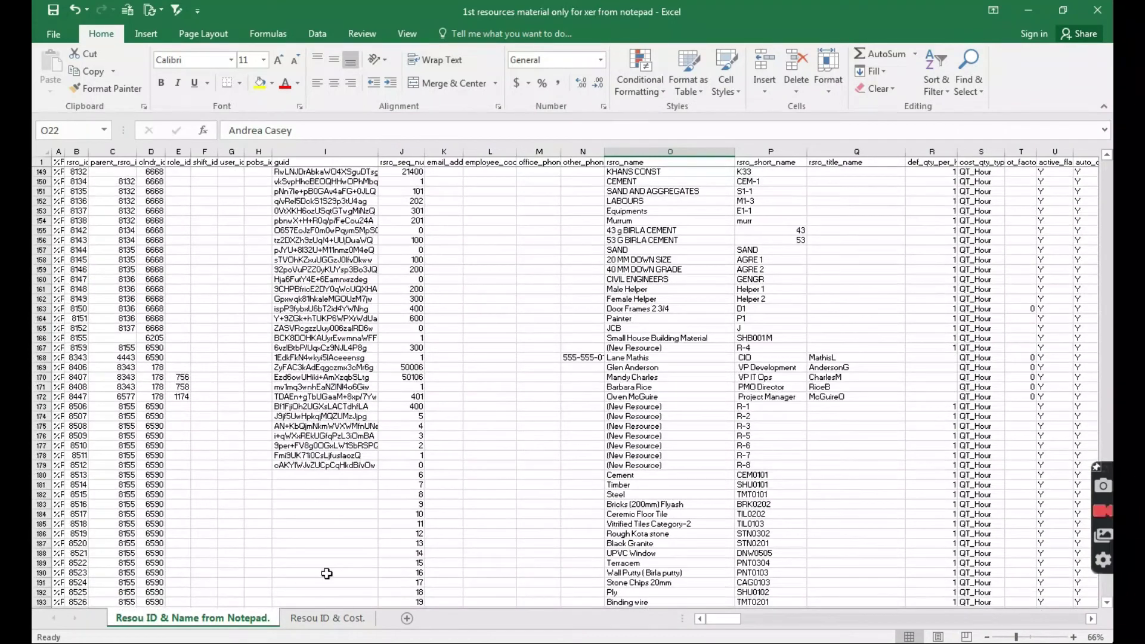
# Review the resource rates and start dates on the "Resou ID & Cost." sheet and close the workbook.
pyautogui.click(327, 618)
pyautogui.click(206, 320)
pyautogui.click(438, 350)
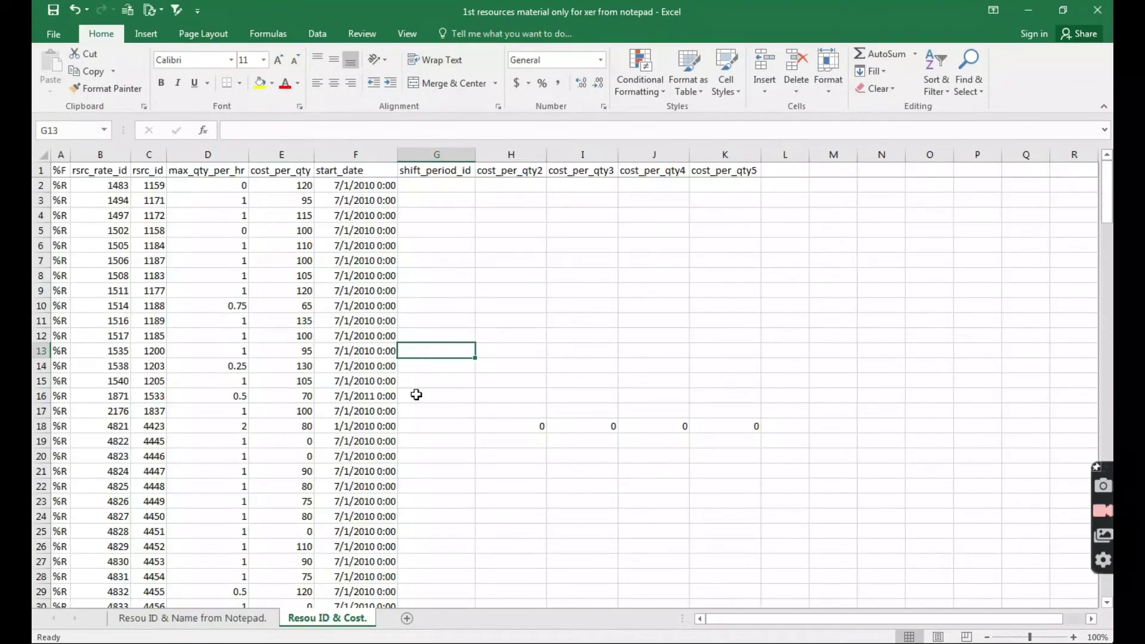
pyautogui.click(394, 415)
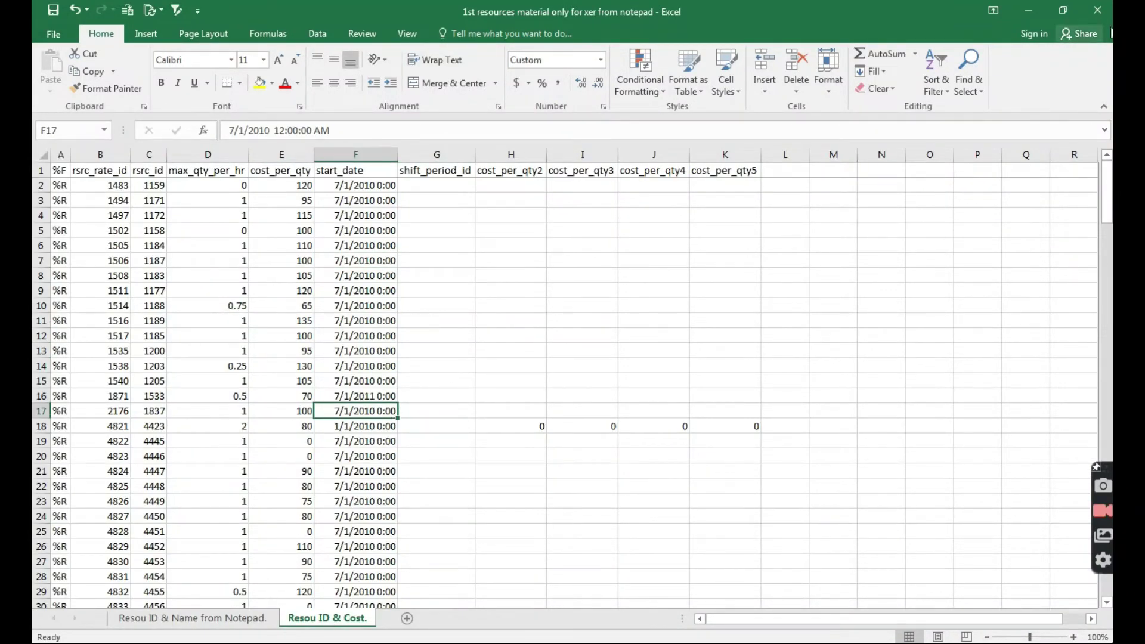
pyautogui.click(1097, 10)
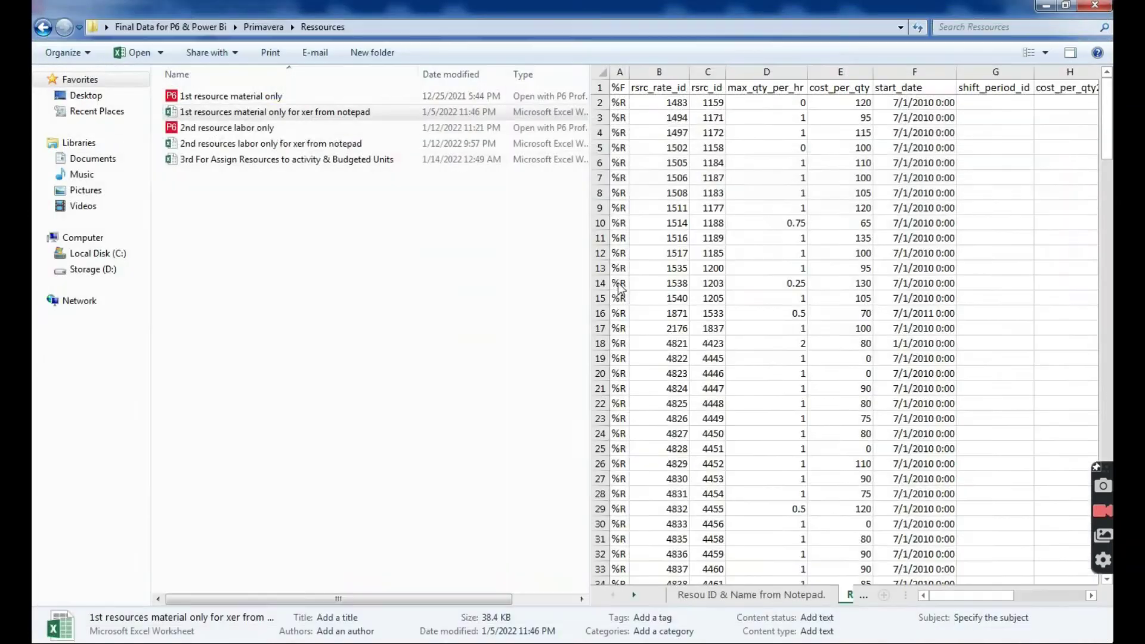
# Open the "1st resource material only" P6 file in Notepad and maximize its window.
pyautogui.click(250, 96)
pyautogui.rightClick(248, 98)
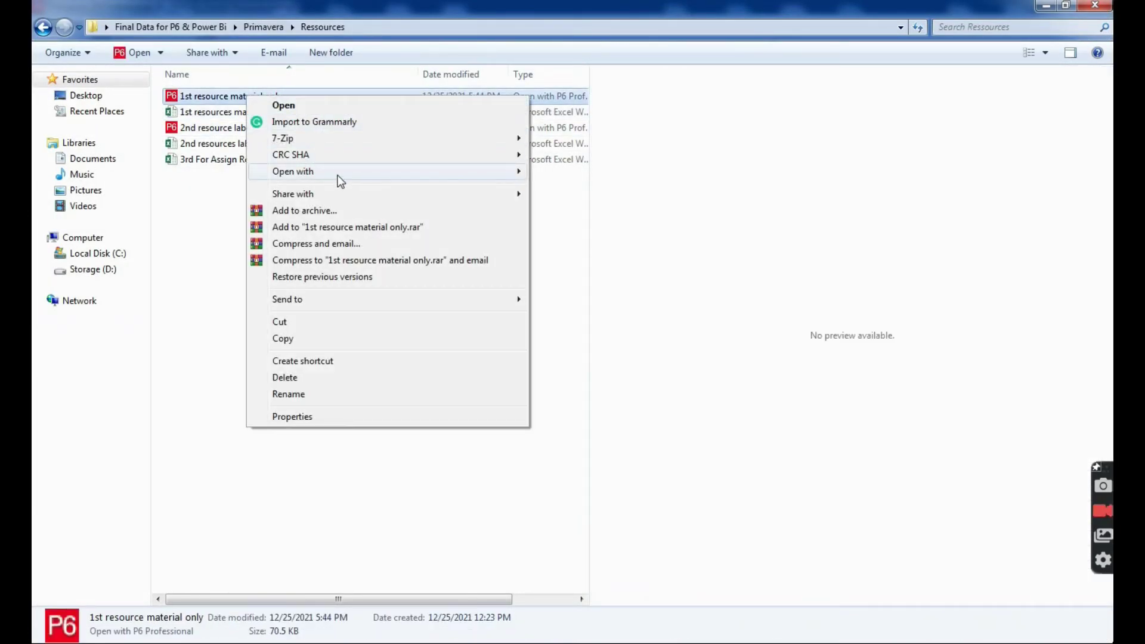
pyautogui.moveTo(463, 173)
pyautogui.click(540, 173)
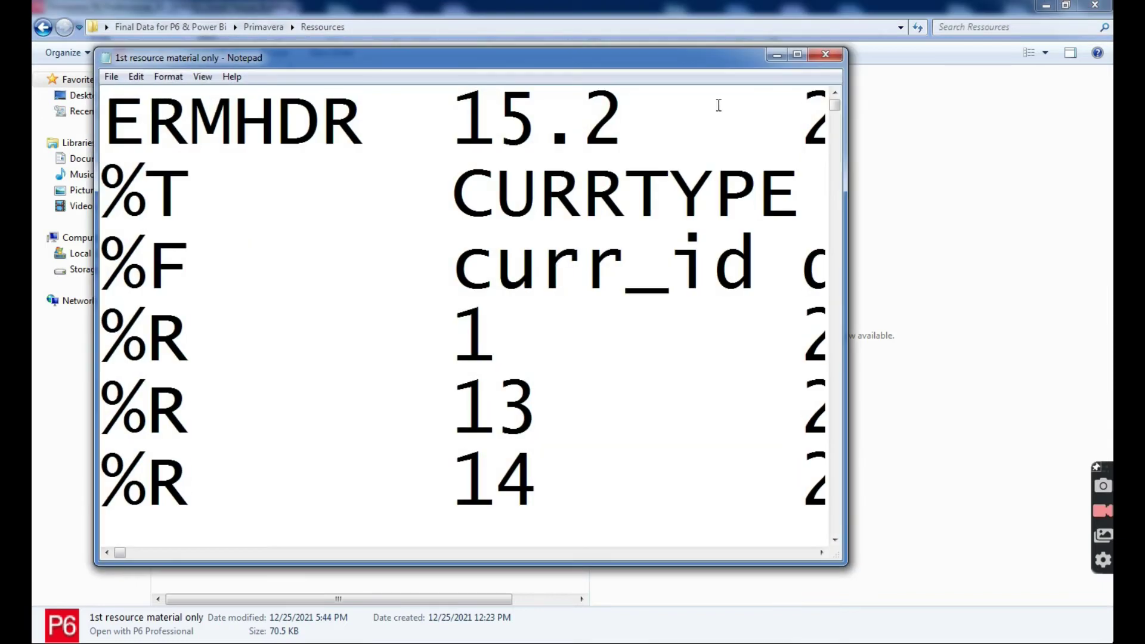
pyautogui.click(797, 55)
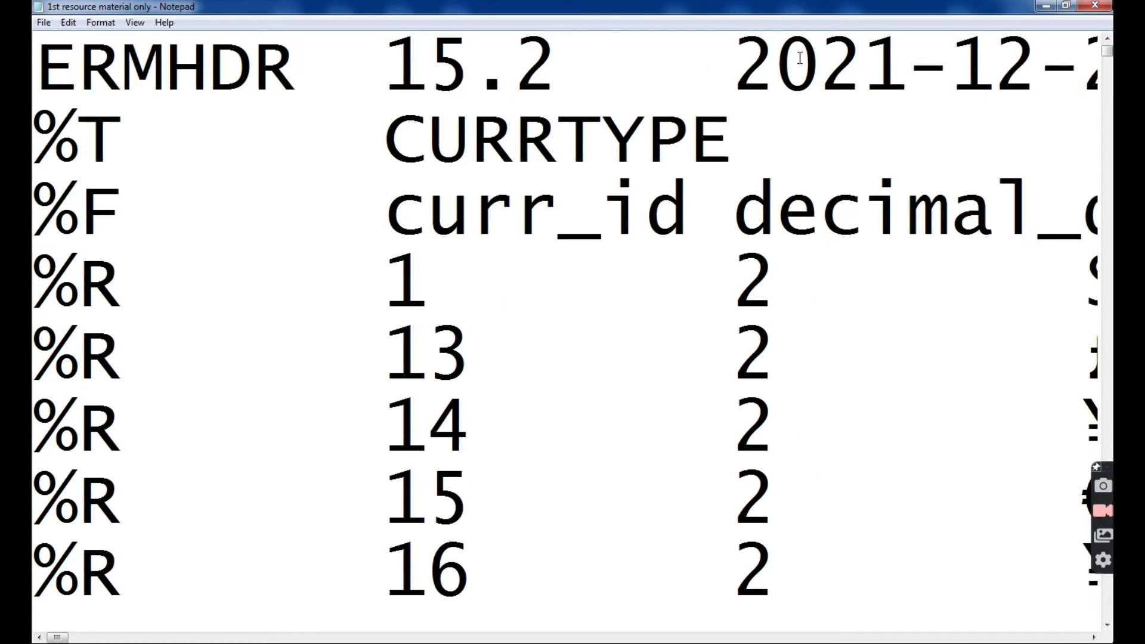
# Set the Notepad font size to 8.
pyautogui.click(100, 24)
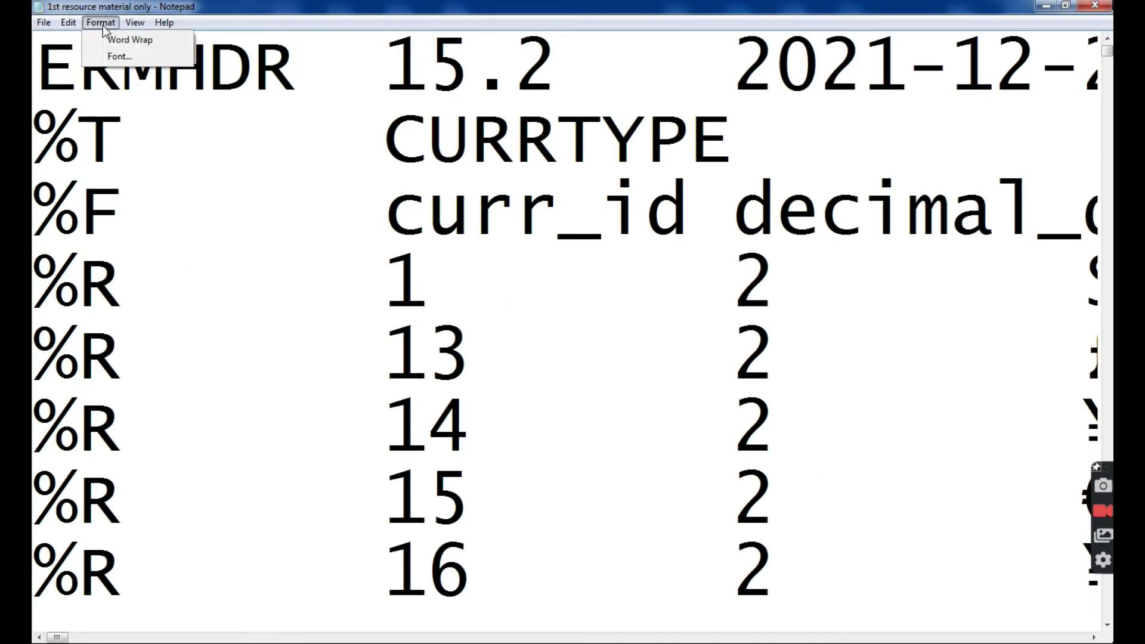
pyautogui.click(120, 56)
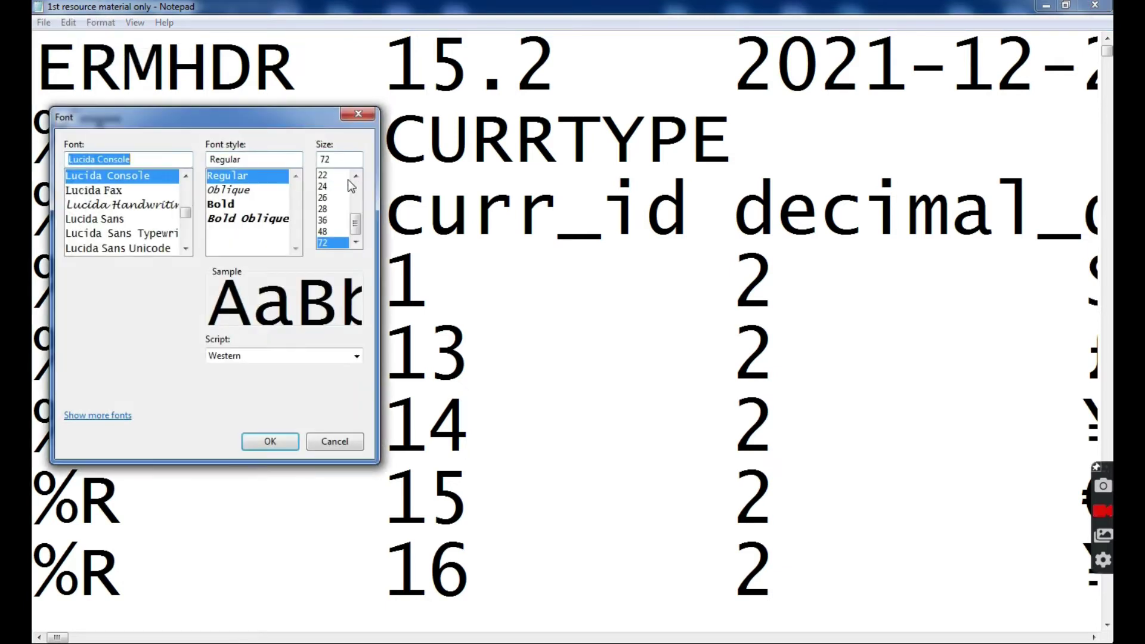
pyautogui.scroll(3, 348, 180)
pyautogui.click(333, 175)
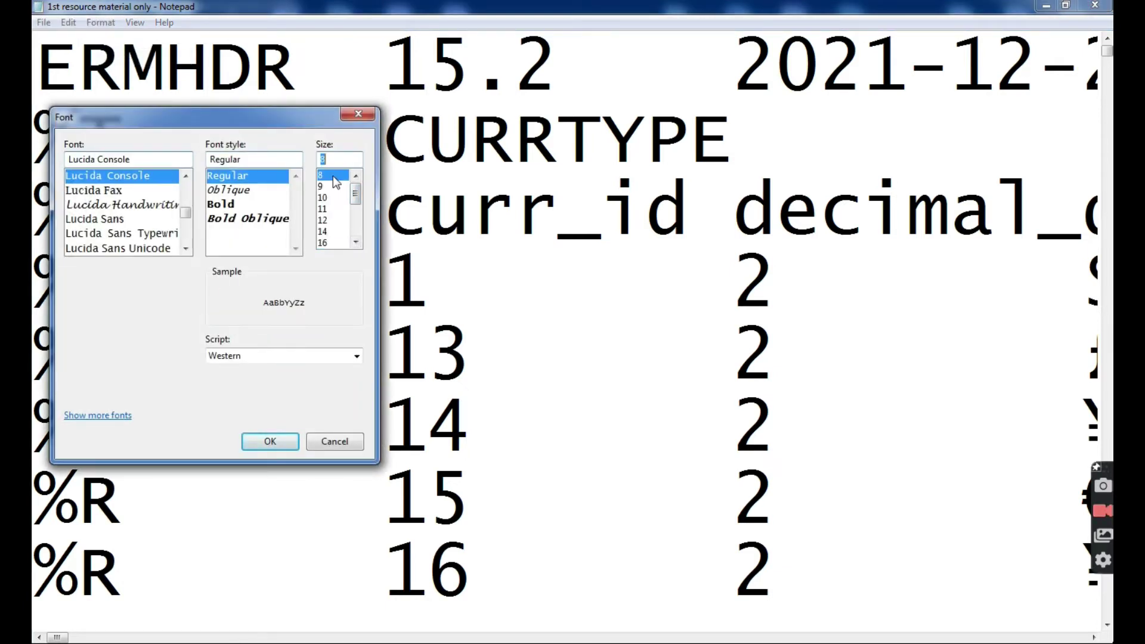
pyautogui.click(270, 442)
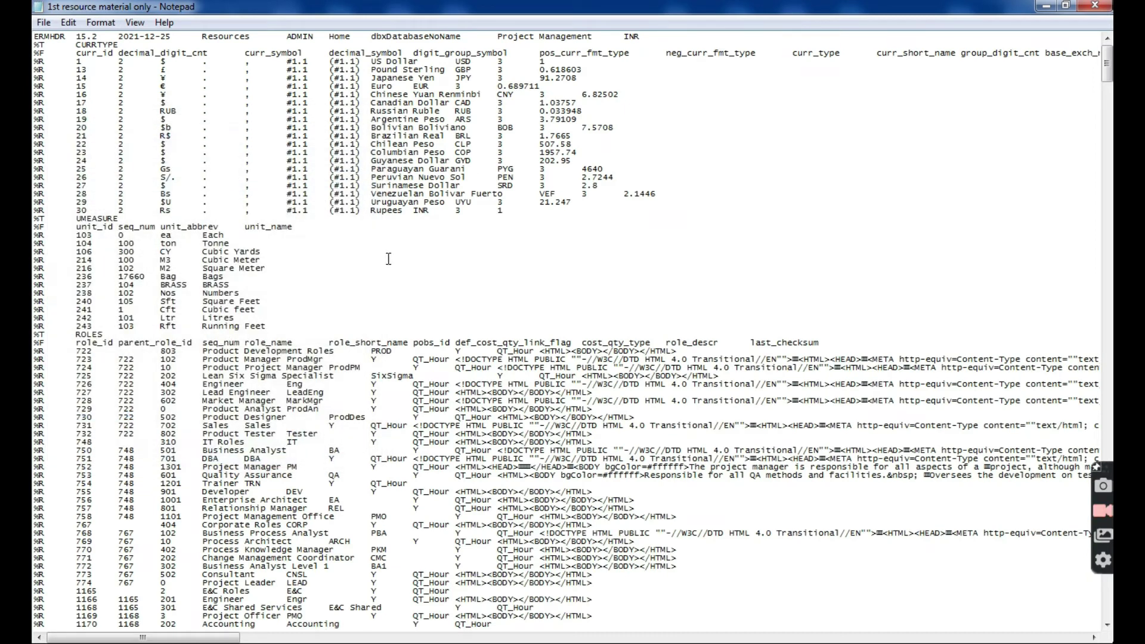
# Find the RSRC table in the P6 file, highlight its header and first resource records, and close Notepad.
pyautogui.moveTo(1107, 76); pyautogui.dragTo(1110, 352)
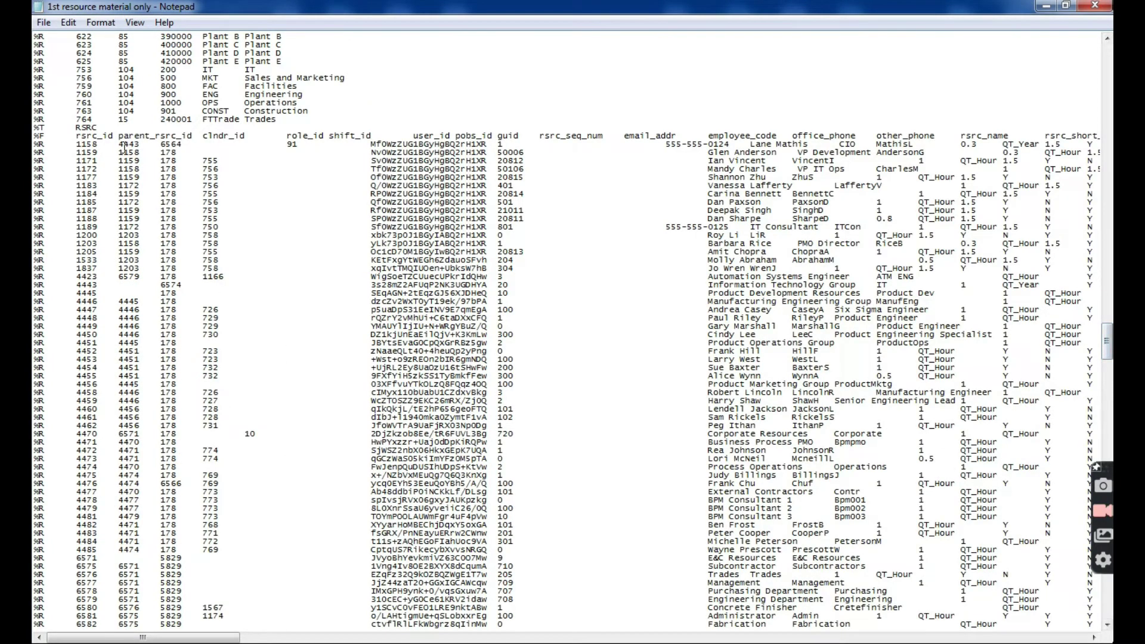
pyautogui.moveTo(61, 133); pyautogui.dragTo(250, 244)
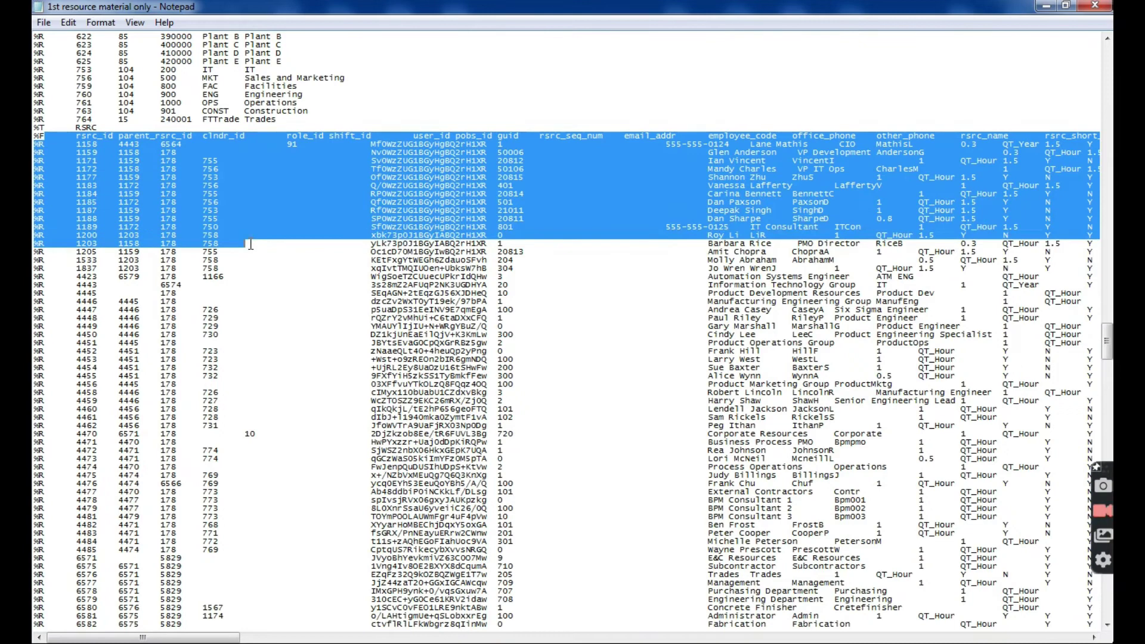
pyautogui.click(244, 284)
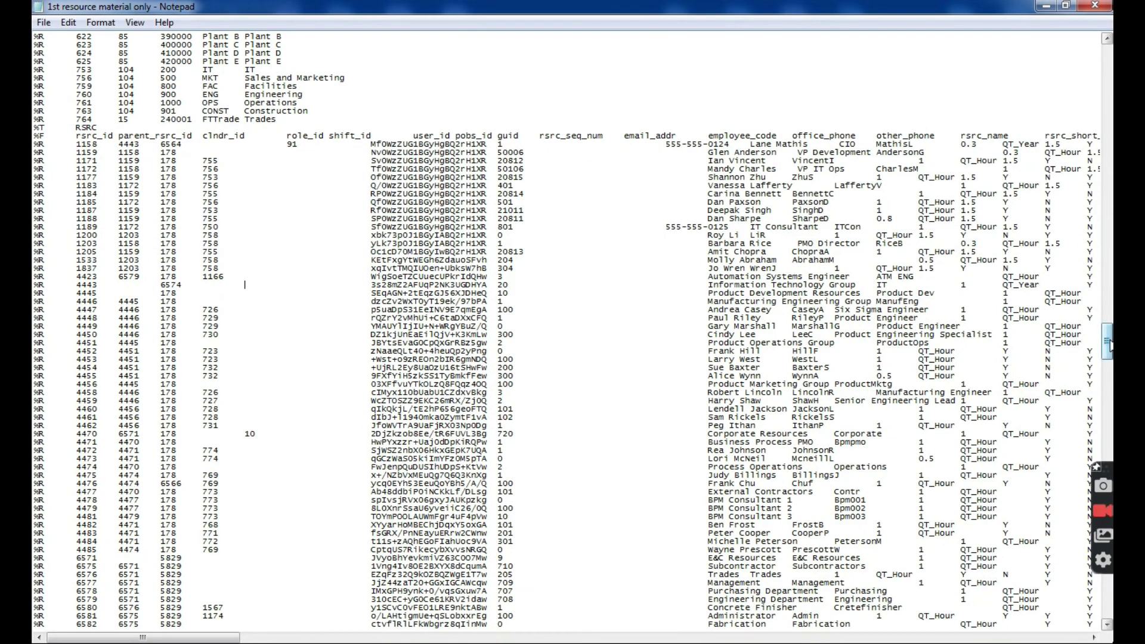
pyautogui.scroll(-20, 1103, 316)
pyautogui.click(1101, 13)
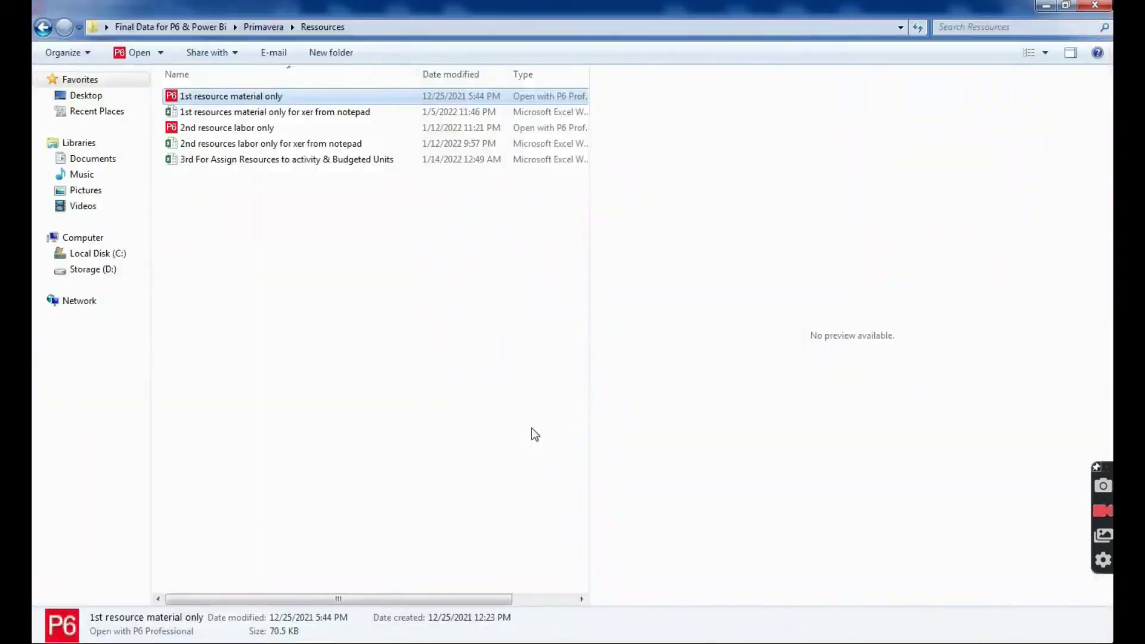
# Point out the "2nd resource labor only" file and preview the "2nd resources labor only for xer from notepad" workbook.
pyautogui.click(218, 237)
pyautogui.click(217, 131)
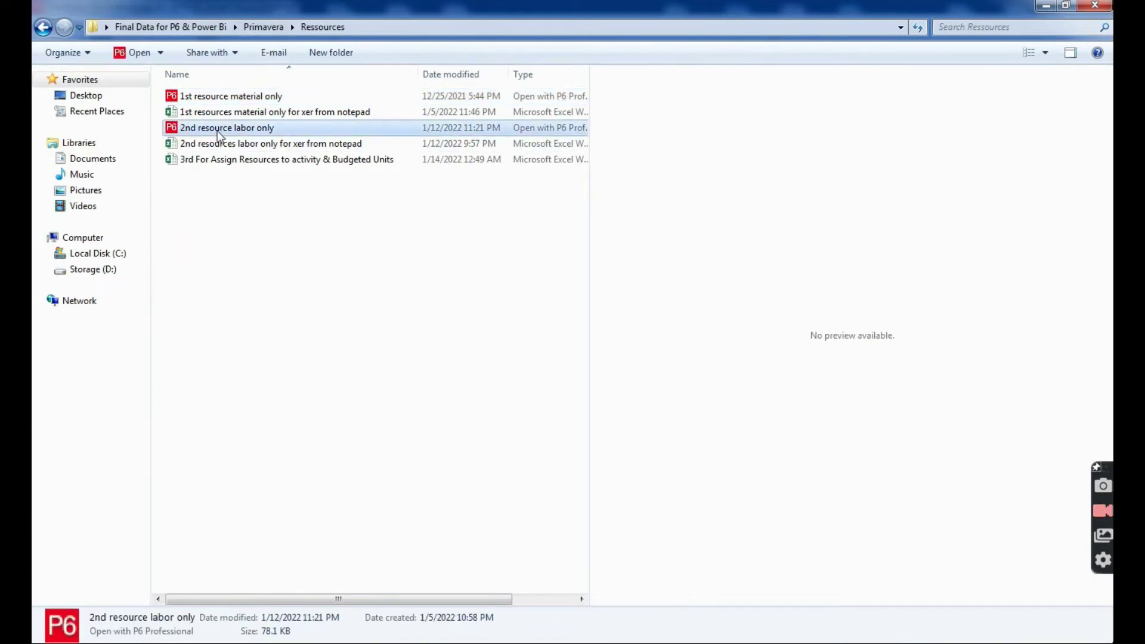
pyautogui.click(233, 149)
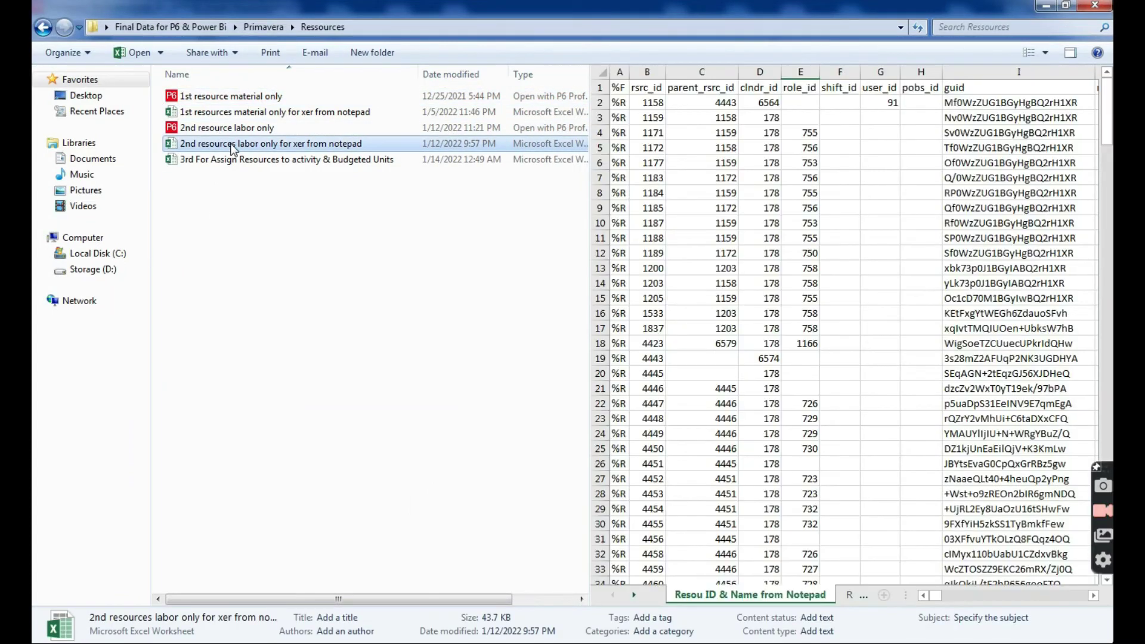
# Open the "2nd resources labor only for xer from notepad" workbook and point out entries in the guid column of "Resou ID & Name from Notepad".
pyautogui.doubleClick(233, 149)
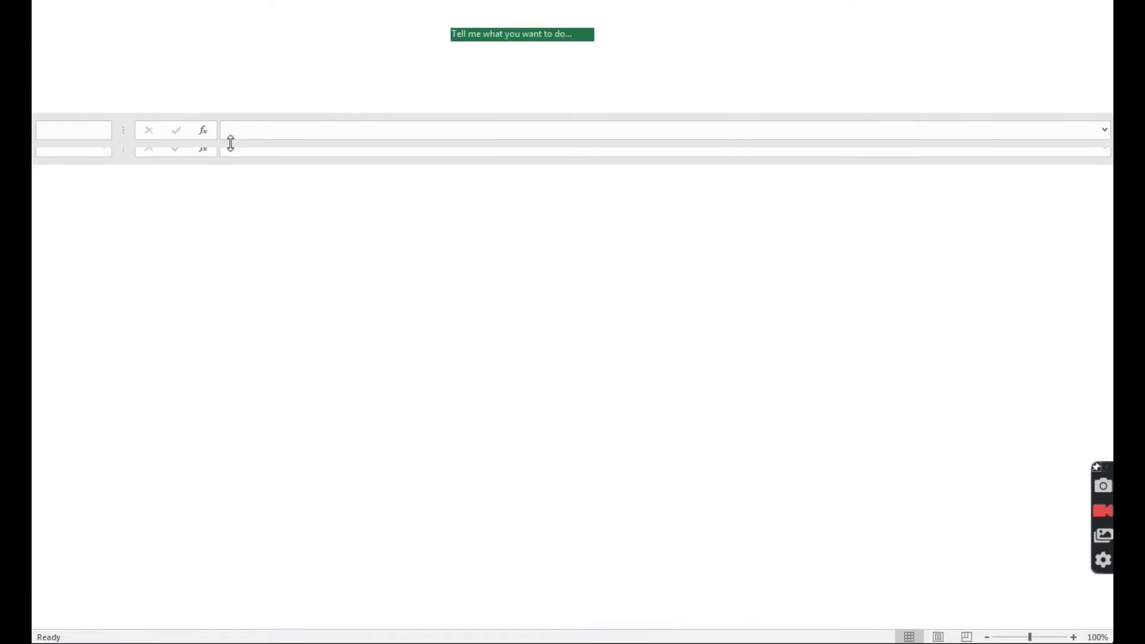
pyautogui.click(367, 270)
pyautogui.click(404, 307)
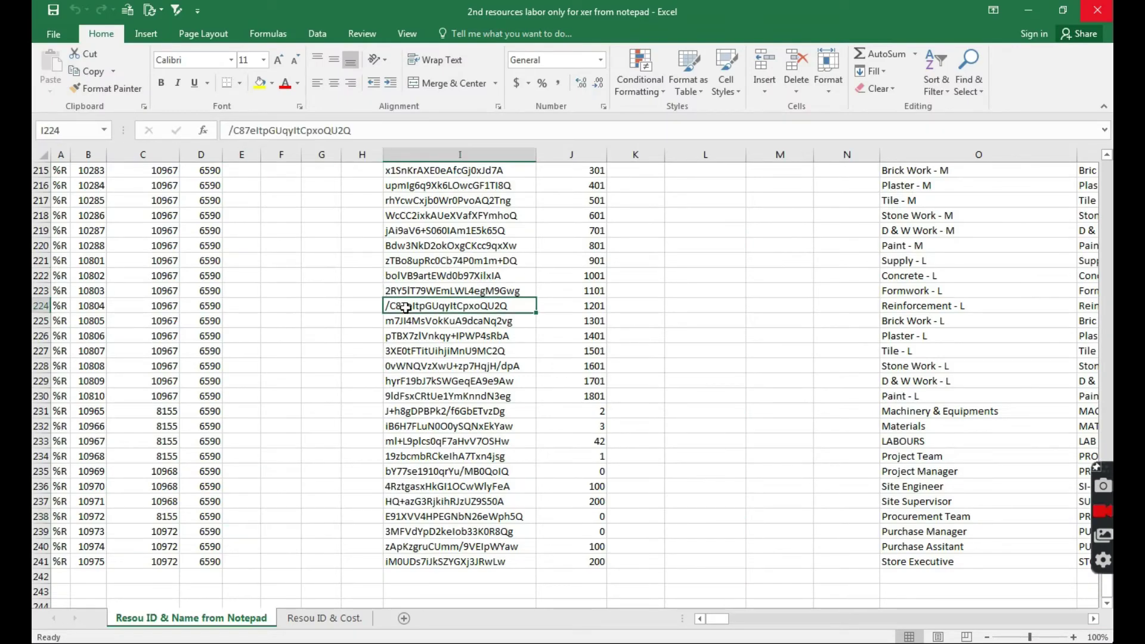
pyautogui.click(419, 337)
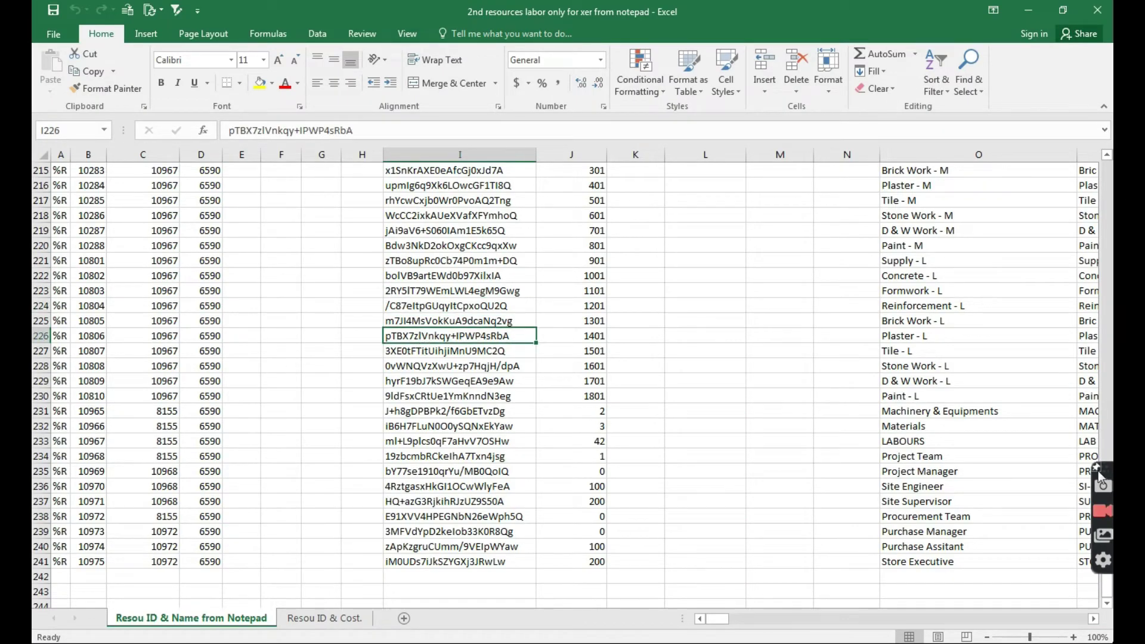
# Review the resource rates on the "Resou ID & Cost." sheet, starting from its header row.
pyautogui.click(301, 619)
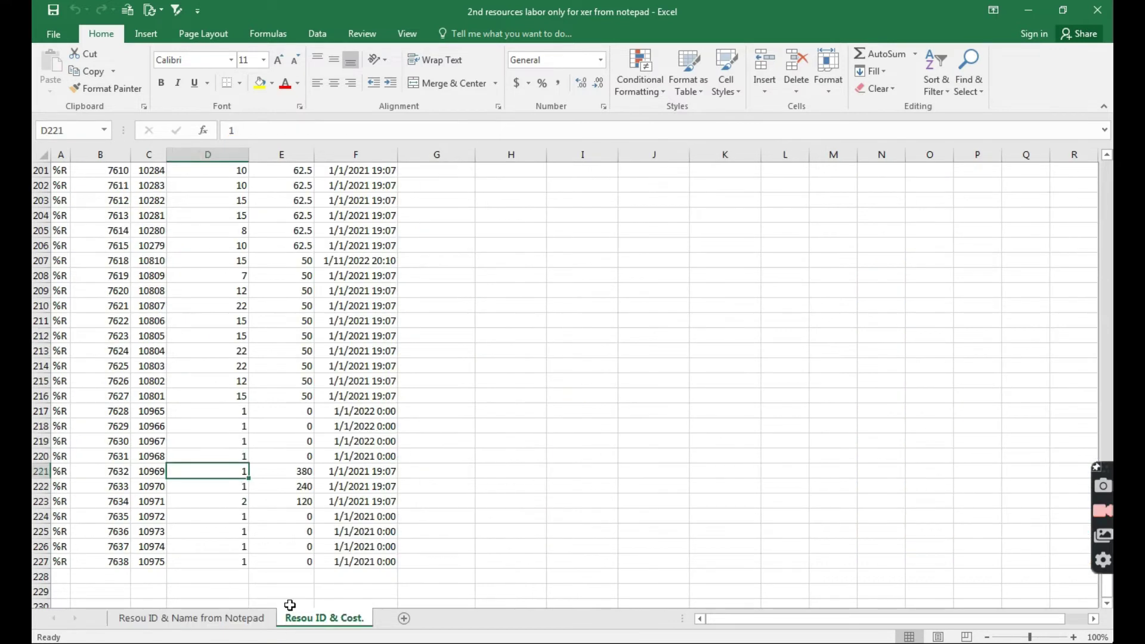
pyautogui.click(296, 380)
pyautogui.moveTo(1107, 587); pyautogui.dragTo(1108, 184)
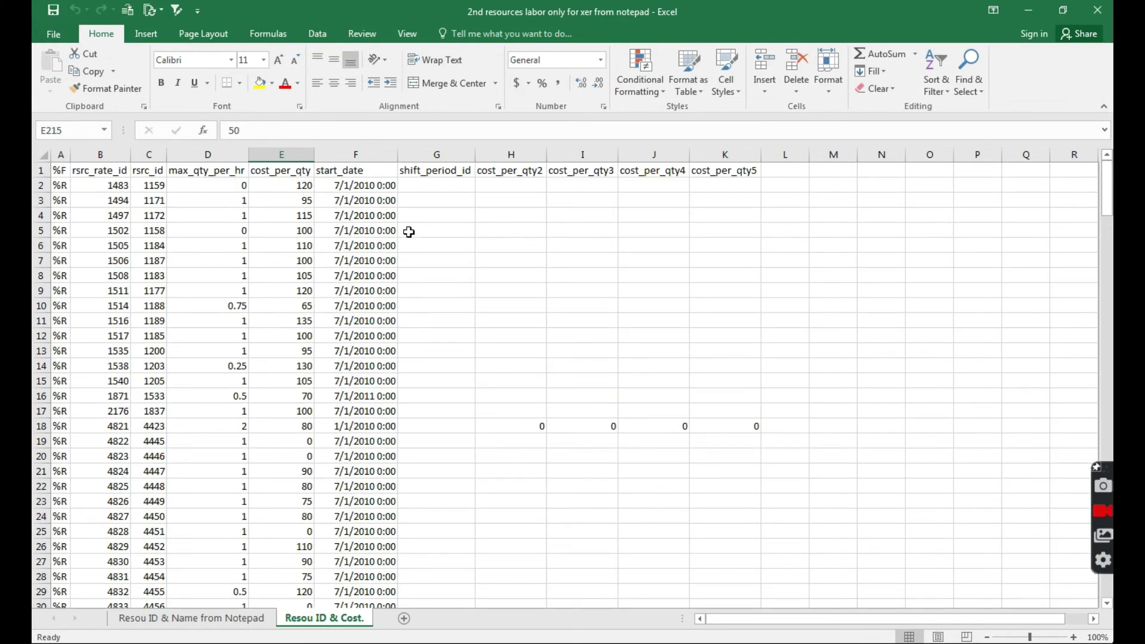
pyautogui.click(379, 215)
# Review the "Resou ID & Name from Notepad" sheet from its header row, point out the role IDs, and close the workbook.
pyautogui.click(230, 618)
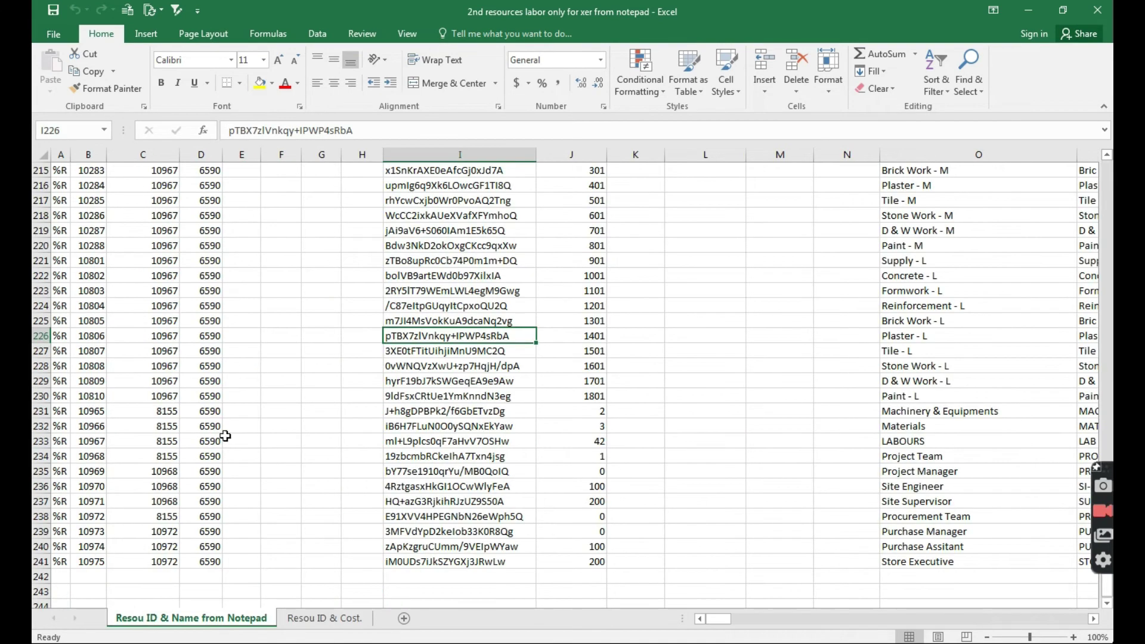
pyautogui.click(204, 274)
pyautogui.moveTo(1107, 589); pyautogui.dragTo(1109, 172)
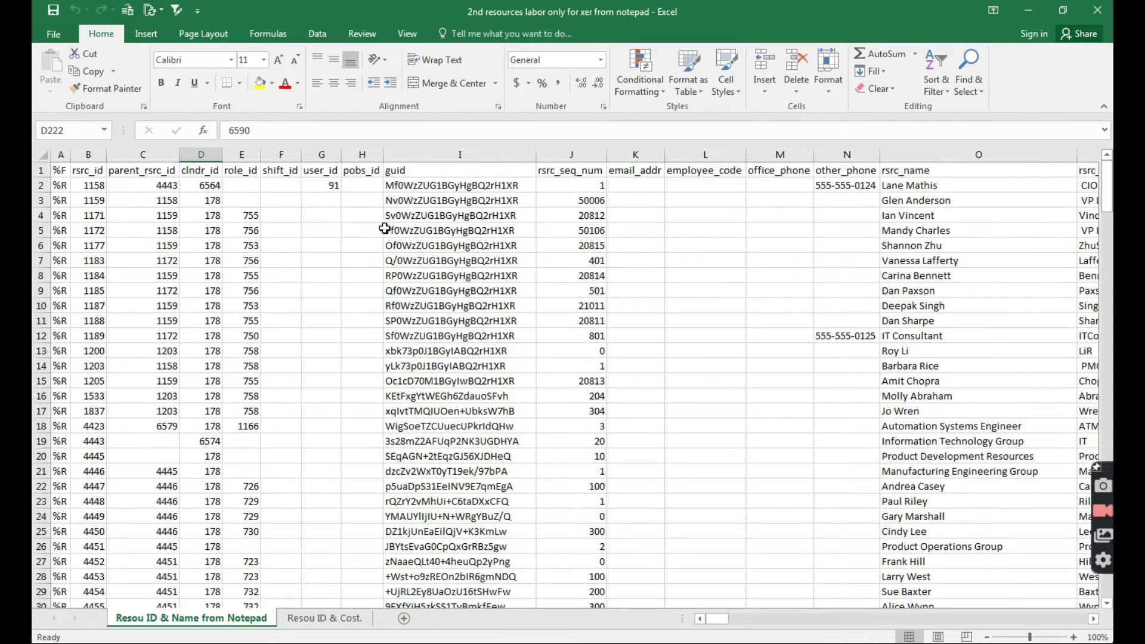
pyautogui.click(247, 217)
pyautogui.click(246, 245)
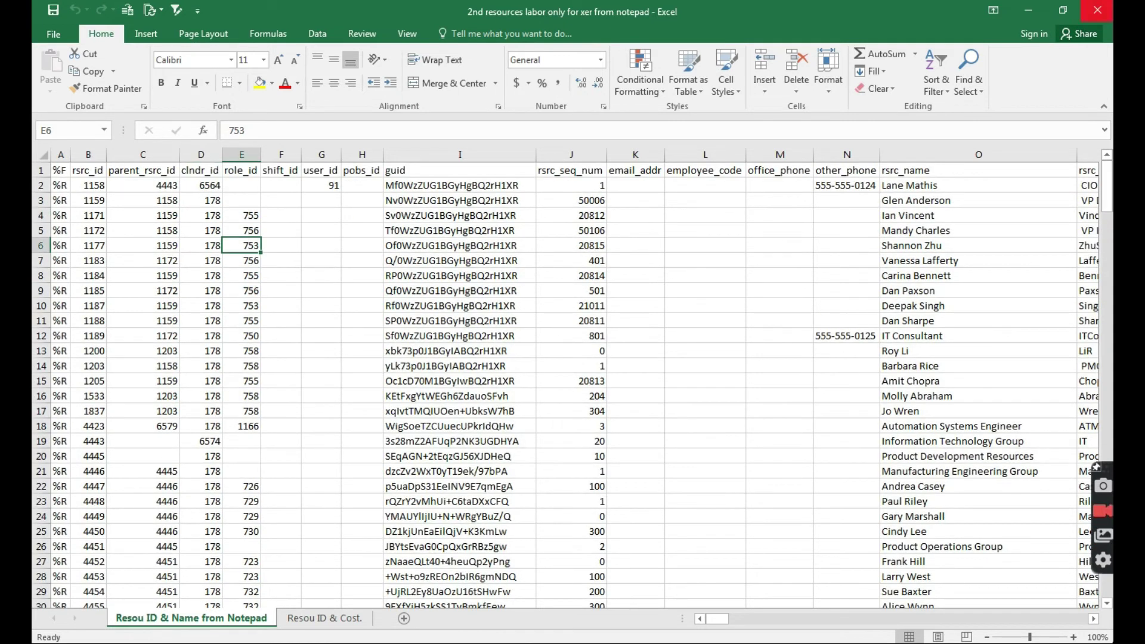
pyautogui.click(1097, 10)
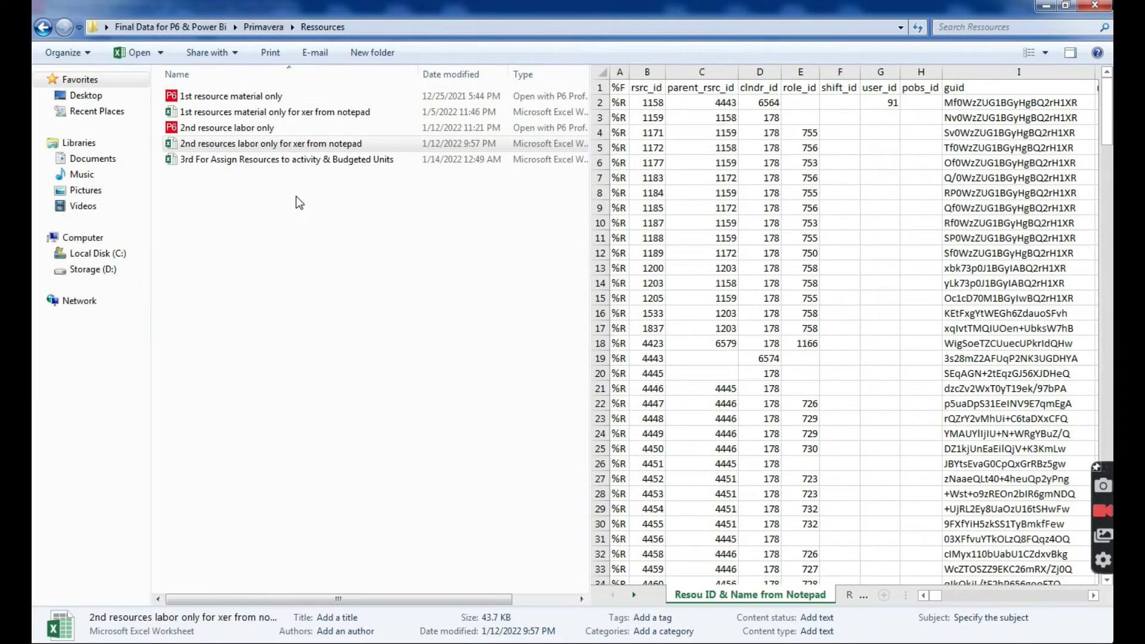
# Open the "3rd For Assign Resources to activity & Budgeted Units" workbook and review the TASKRSRC sheet from its header rows.
pyautogui.click(285, 161)
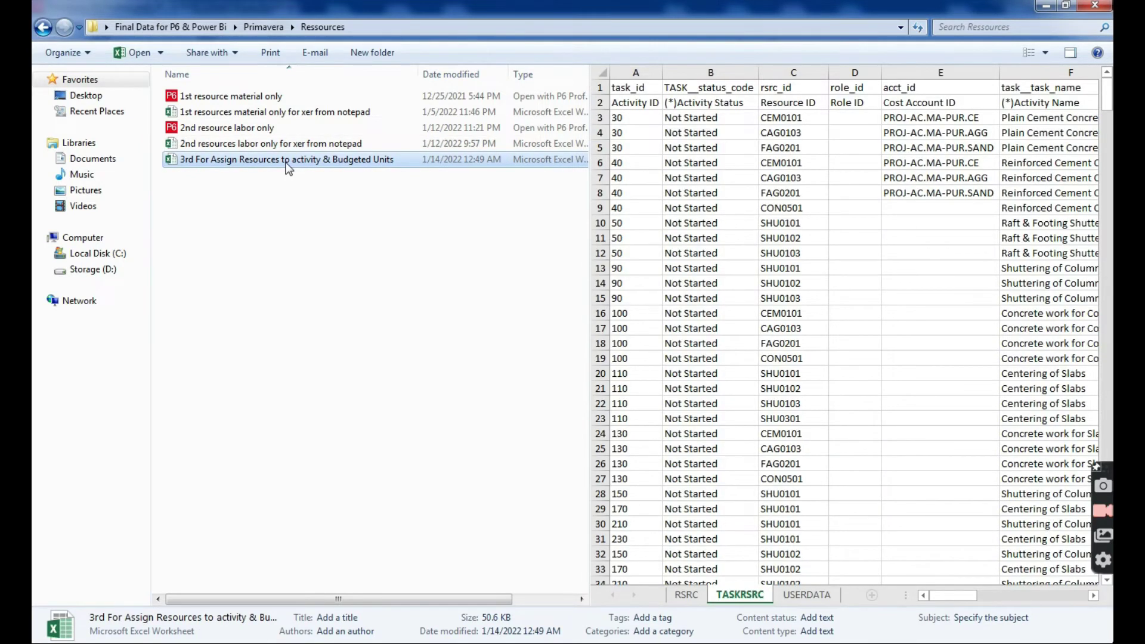
pyautogui.doubleClick(286, 160)
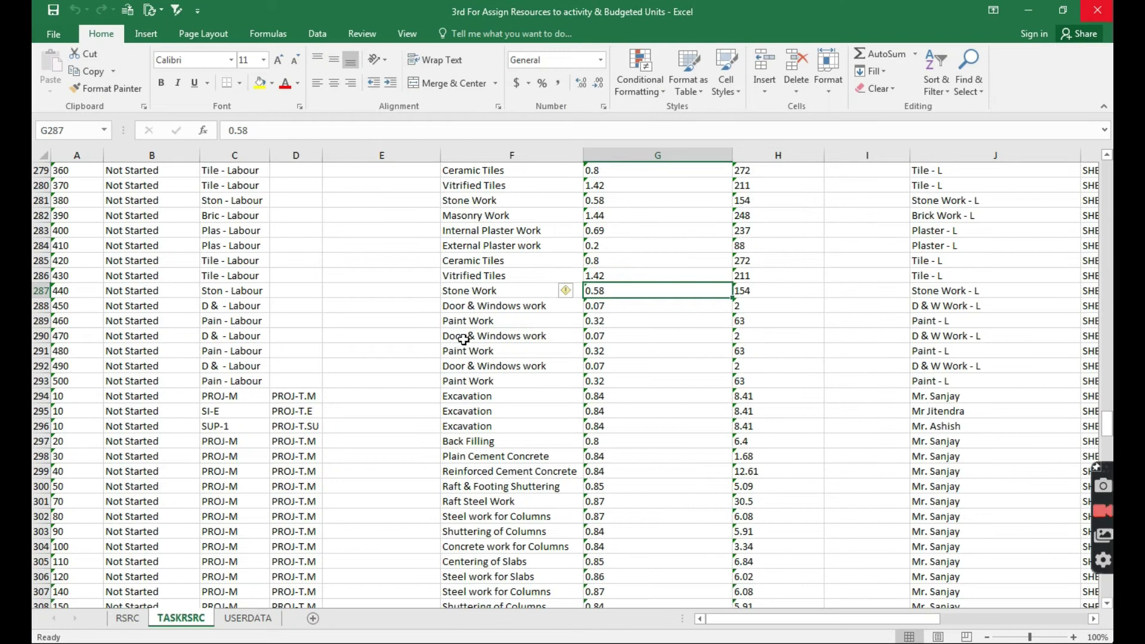
pyautogui.click(464, 339)
pyautogui.moveTo(1107, 422); pyautogui.dragTo(1090, 167)
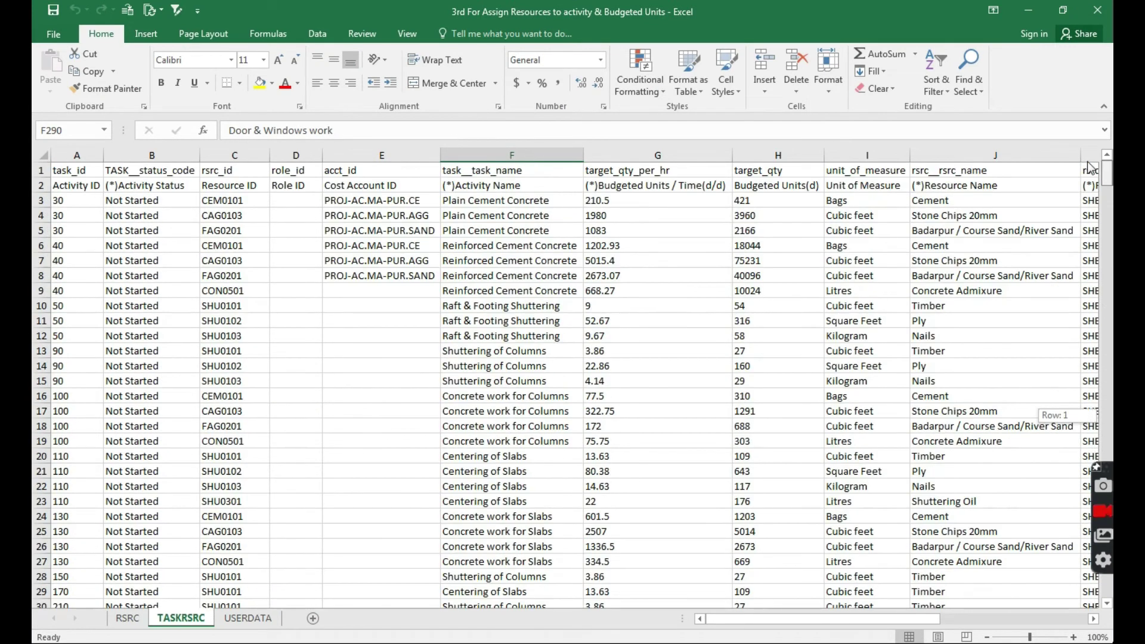
pyautogui.click(339, 257)
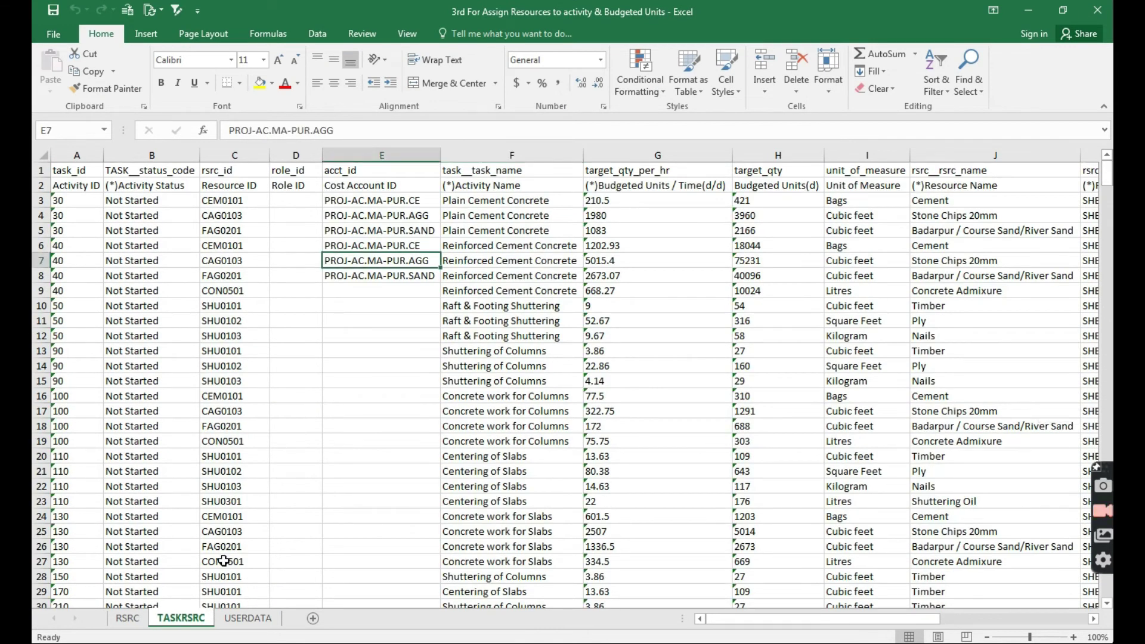
# Review the resource list on the RSRC sheet and close the workbook.
pyautogui.click(127, 618)
pyautogui.click(233, 425)
pyautogui.click(611, 424)
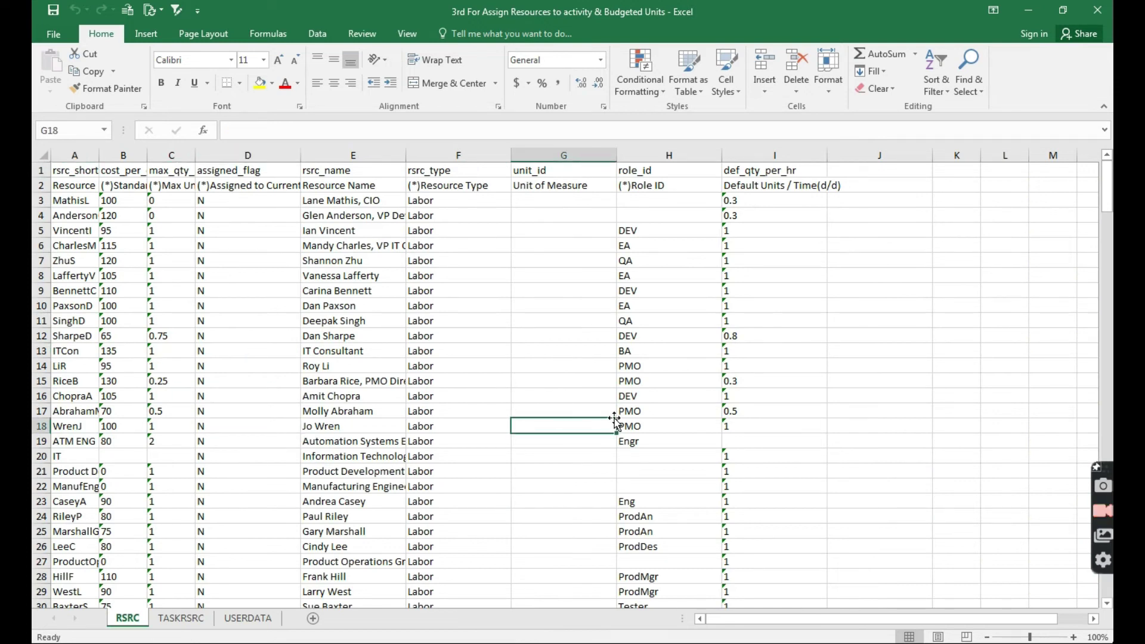
pyautogui.click(1097, 10)
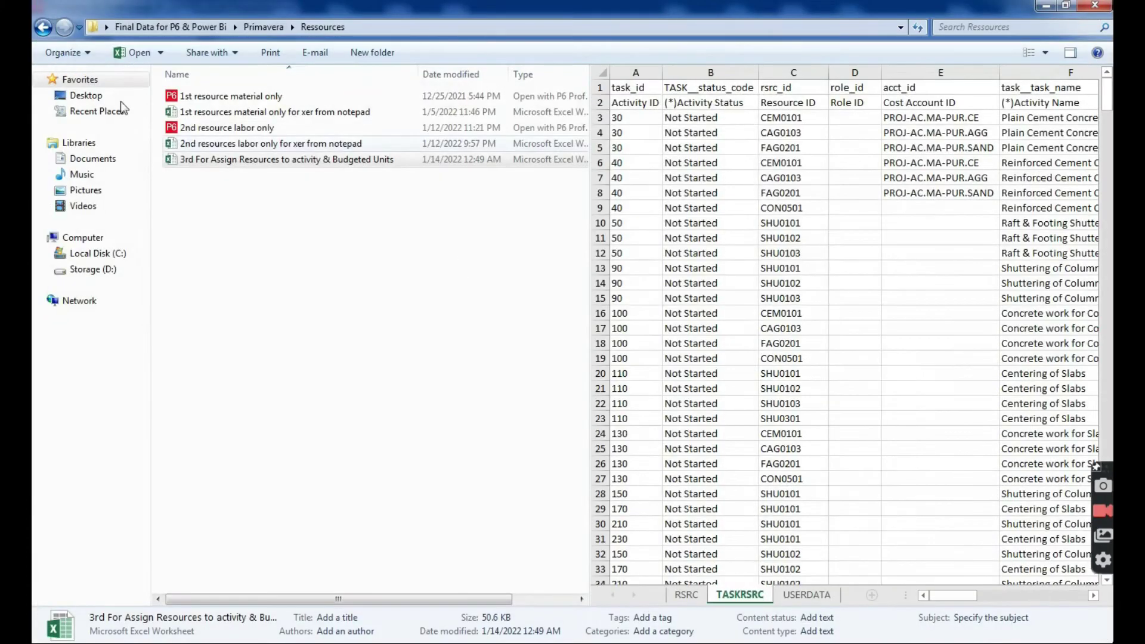
# Go to the WBS folder, open the "1st WBS Creation Sheet" workbook, and point out the WBS records on Sheet1.
pyautogui.click(43, 28)
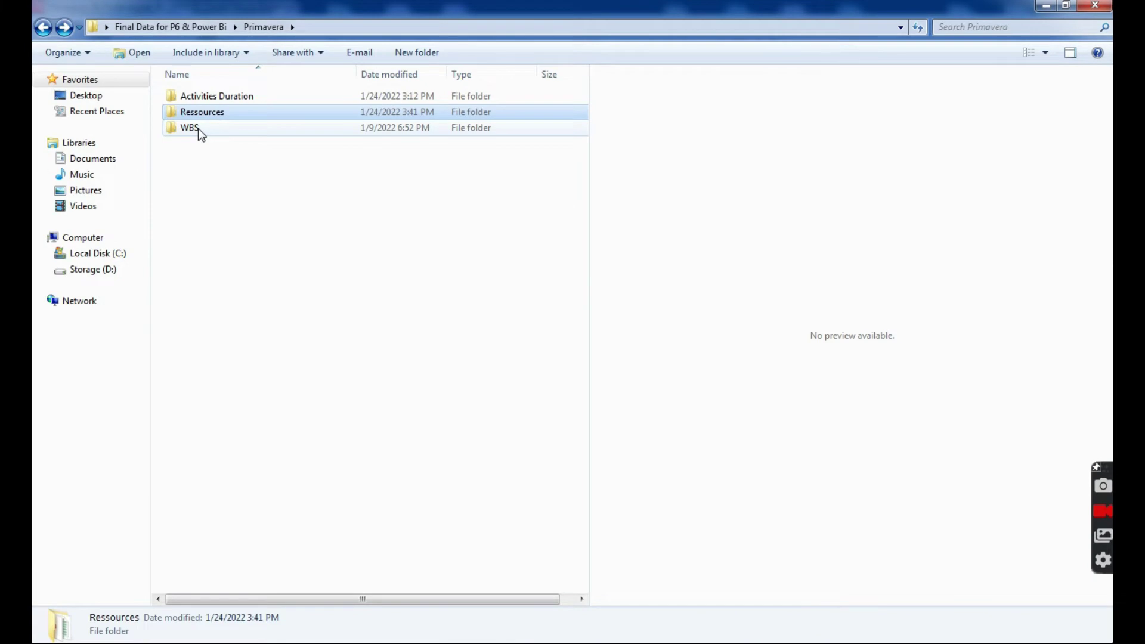
pyautogui.doubleClick(198, 127)
pyautogui.doubleClick(216, 96)
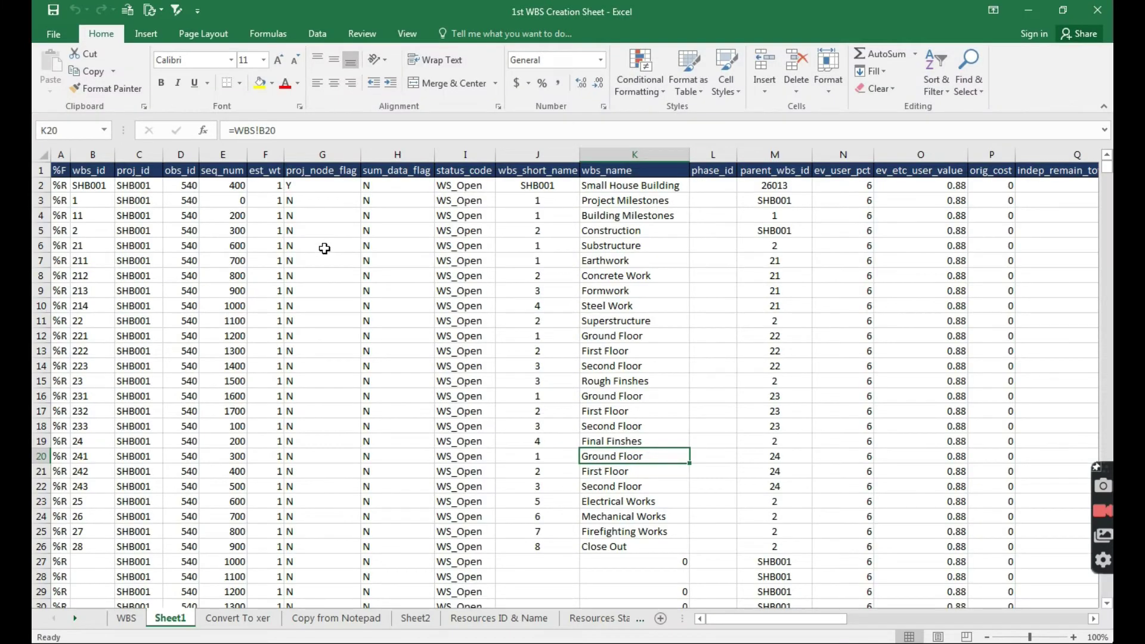
pyautogui.click(325, 246)
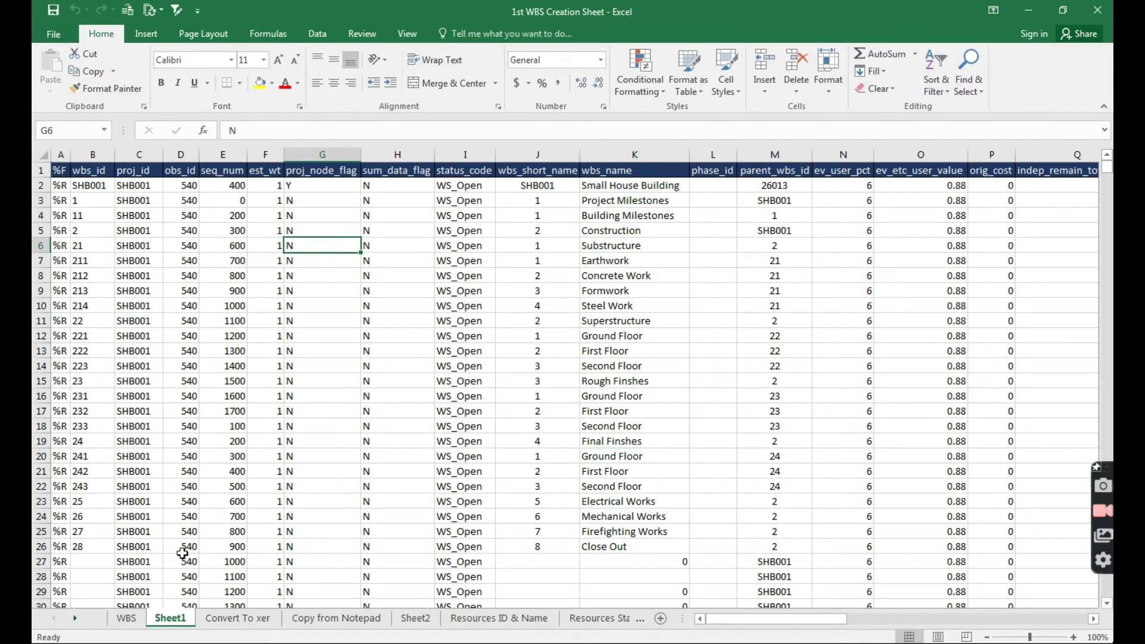
# On the WBS sheet, inspect the WBS names and the formulas behind the WBS Parent ID and parent_wbs_id columns.
pyautogui.click(128, 619)
pyautogui.click(276, 337)
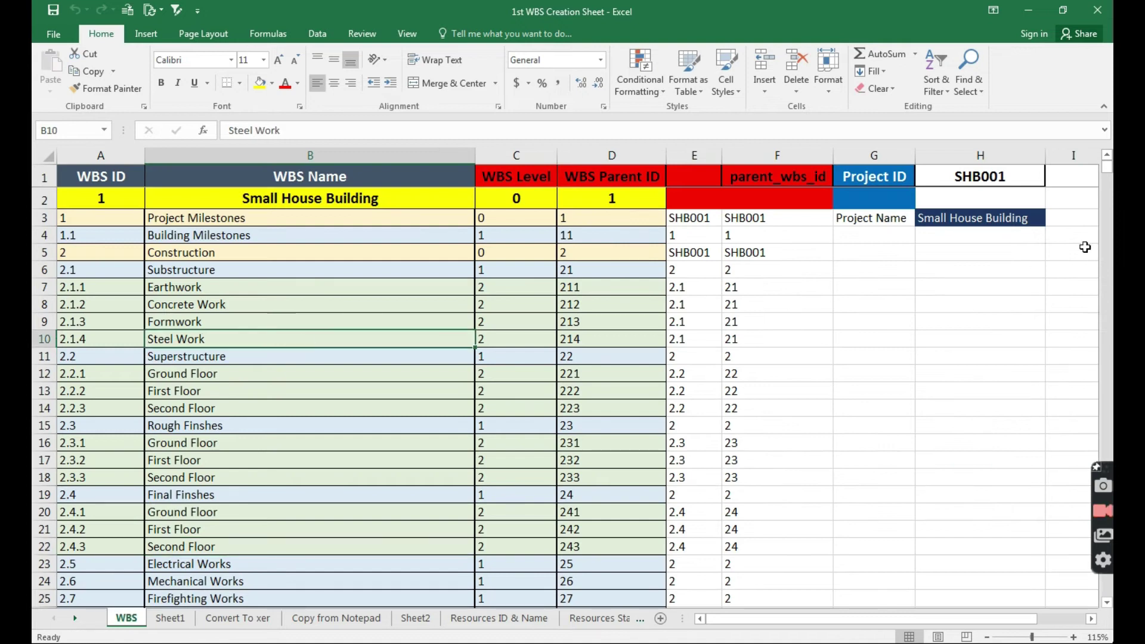
pyautogui.click(611, 241)
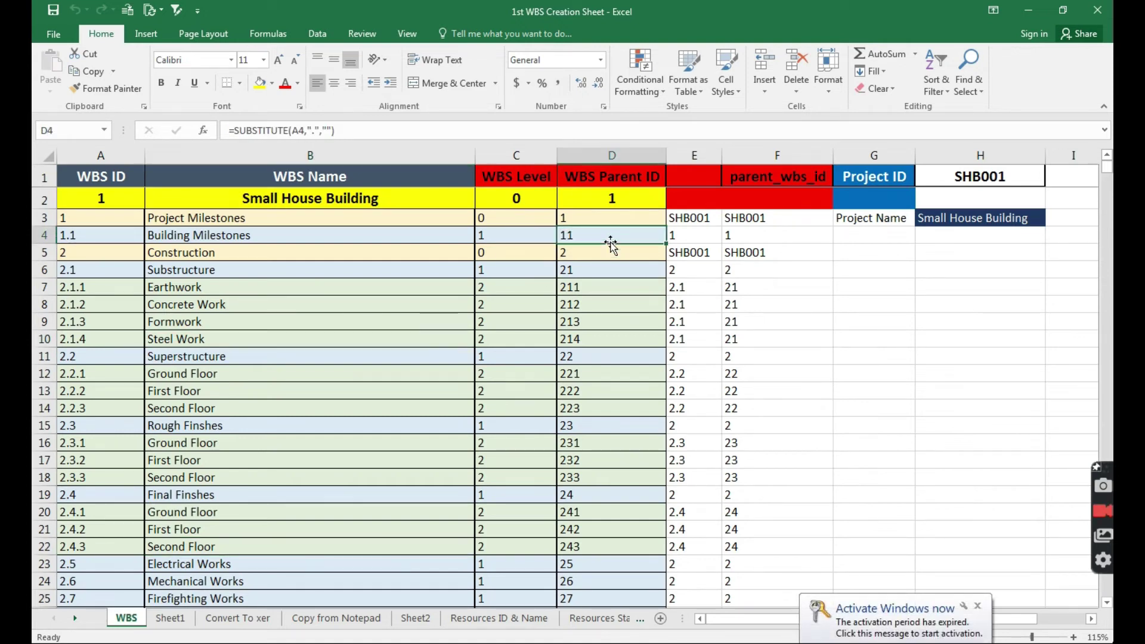
pyautogui.click(685, 255)
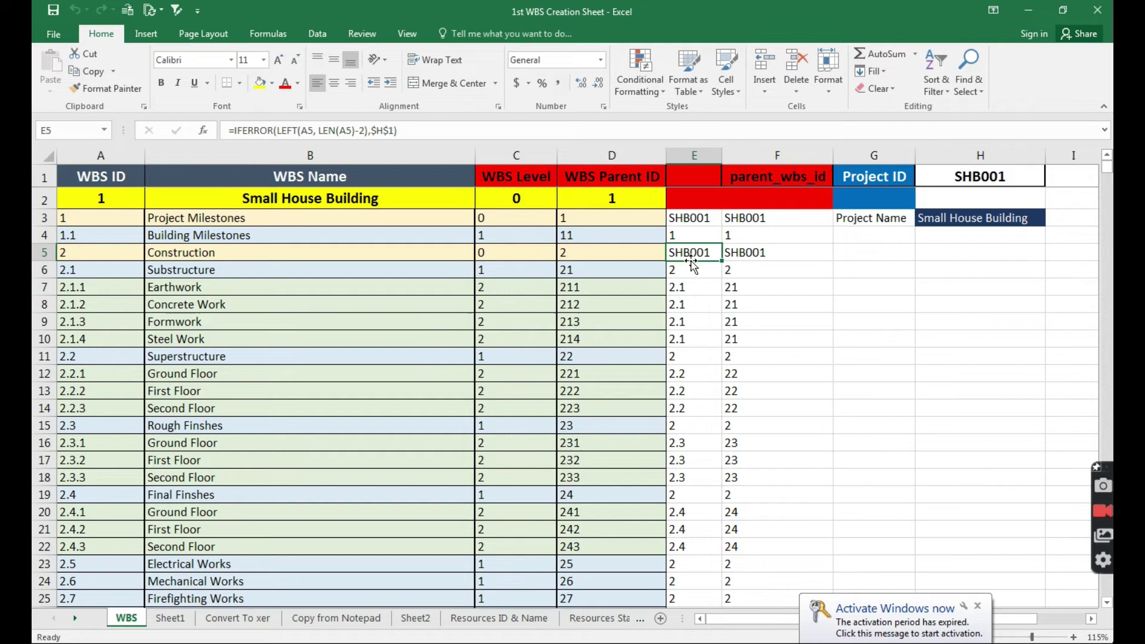
pyautogui.click(749, 256)
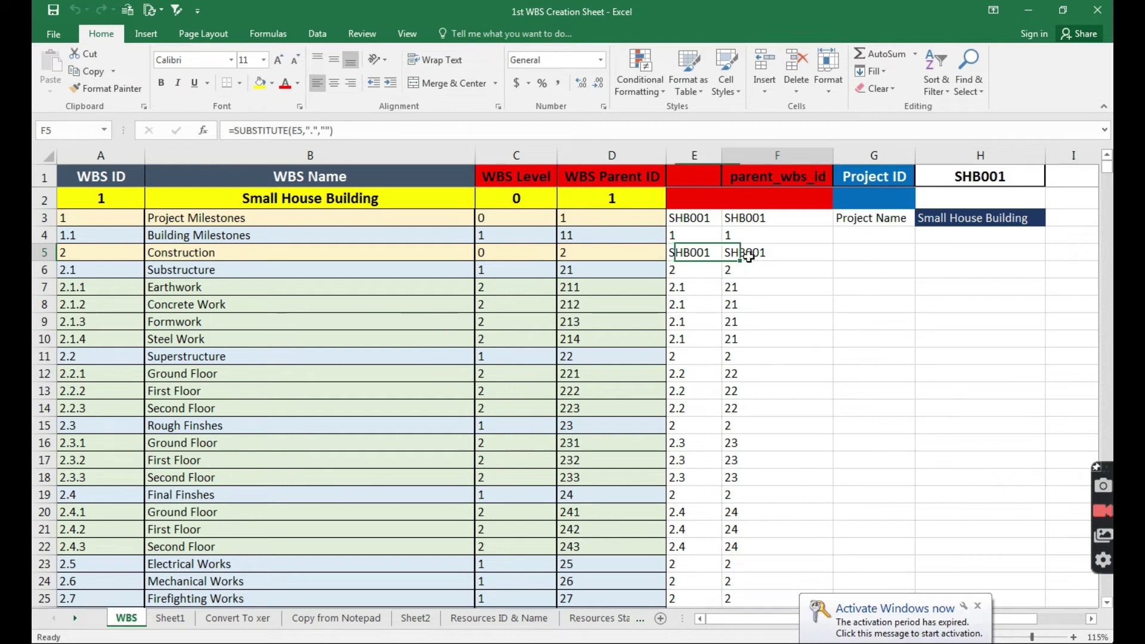
# Highlight the WBS Level formula of the Construction row, leave it without editing, and close the workbook.
pyautogui.click(539, 256)
pyautogui.click(602, 254)
pyautogui.click(534, 254)
pyautogui.click(425, 132)
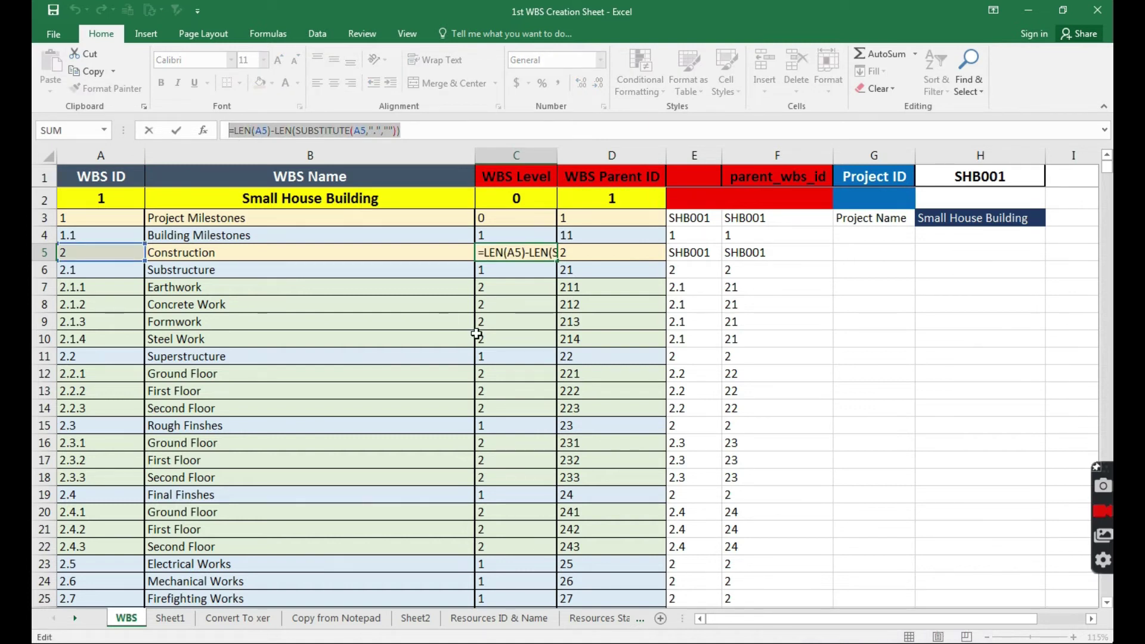
pyautogui.press('Escape')
pyautogui.click(527, 326)
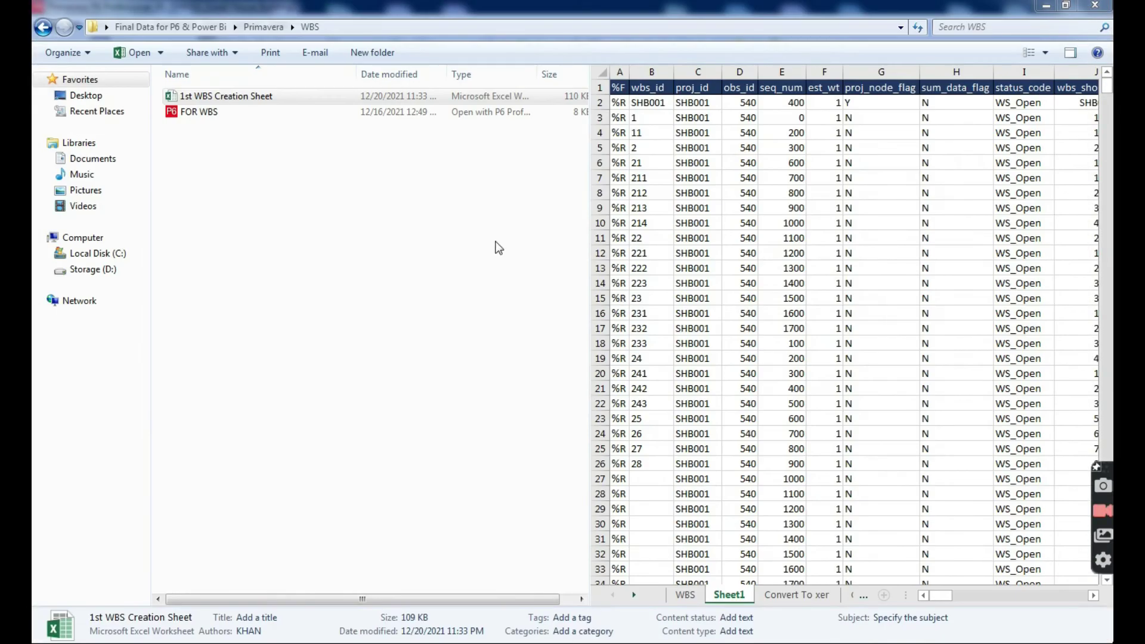
pyautogui.click(371, 205)
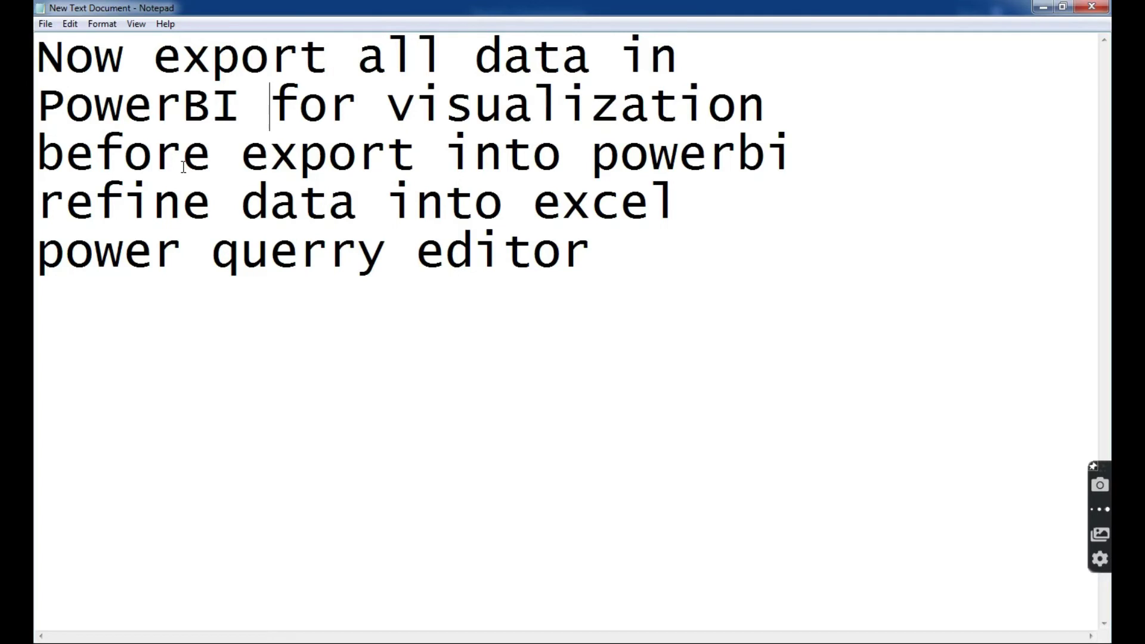
# Read through the Notepad note about refining the data in Excel's Power Query editor before exporting it to Power BI.
pyautogui.press('Right')
pyautogui.press('Right')
pyautogui.press('Right')
pyautogui.press('Right')
pyautogui.press('Right')
pyautogui.press('Right')
pyautogui.press('Right')
pyautogui.press('Right')
pyautogui.press('Right')
pyautogui.press('Right')
pyautogui.press('Right')
pyautogui.press('Right')
pyautogui.press('Right')
pyautogui.press('Right')
pyautogui.press('Right')
pyautogui.press('Right')
pyautogui.press('Right')
pyautogui.press('Right')
pyautogui.press('Right')
pyautogui.press('Right')
pyautogui.press('Right')
pyautogui.press('Right')
pyautogui.press('Right')
pyautogui.press('Right')
pyautogui.press('Right')
pyautogui.press('Right')
pyautogui.press('Right')
pyautogui.press('Right')
pyautogui.press('Right')
pyautogui.press('Right')
pyautogui.press('Right')
pyautogui.press('Right')
pyautogui.press('Right')
pyautogui.press('Right')
pyautogui.press('Right')
pyautogui.press('Right')
pyautogui.press('Right')
pyautogui.press('Right')
pyautogui.press('Right')
pyautogui.press('Right')
pyautogui.press('Right')
pyautogui.press('Right')
pyautogui.press('Right')
pyautogui.press('Right')
pyautogui.press('Right')
pyautogui.press('Right')
pyautogui.press('Right')
pyautogui.press('Right')
pyautogui.press('Right')
pyautogui.press('Right')
pyautogui.press('Right')
pyautogui.press('Right')
pyautogui.press('Right')
pyautogui.press('Right')
# Switch to the Power BI folder, open the "SHB001-Activity Resource Assignments" workbook, and review its Budget vs Actual table.
pyautogui.click(89, 643)
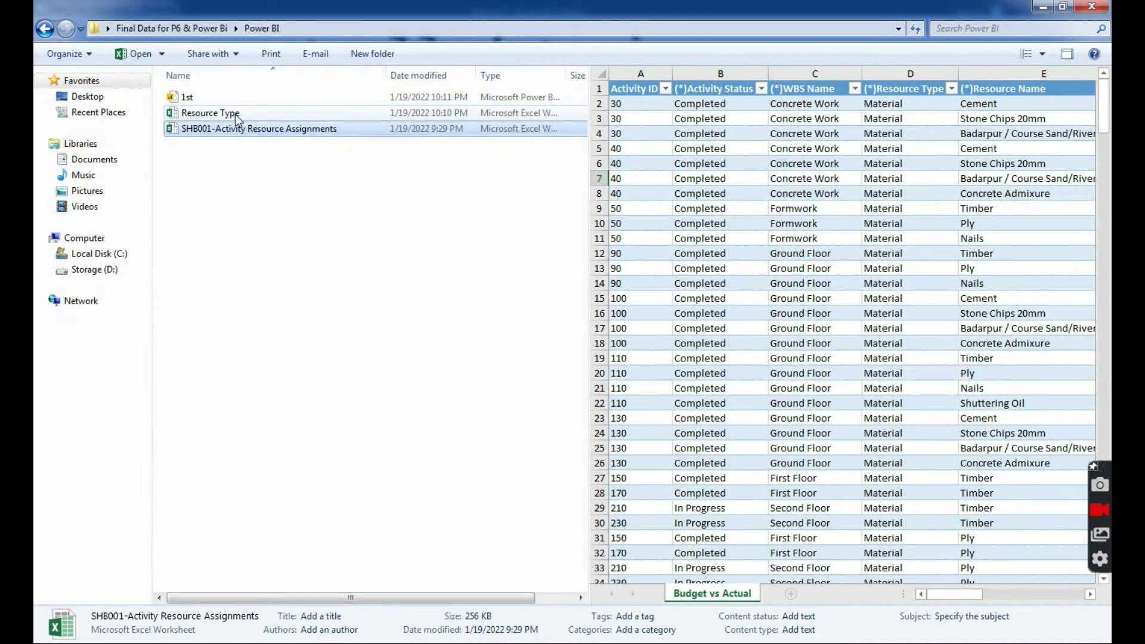
pyautogui.doubleClick(243, 129)
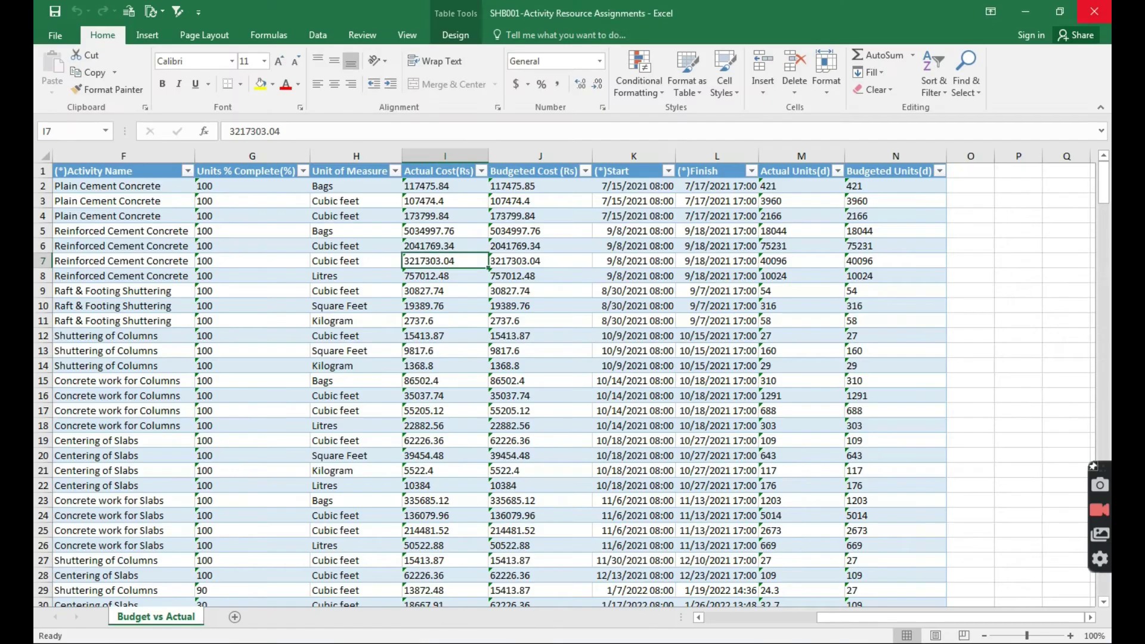
pyautogui.click(476, 396)
pyautogui.moveTo(1103, 182); pyautogui.dragTo(920, 134)
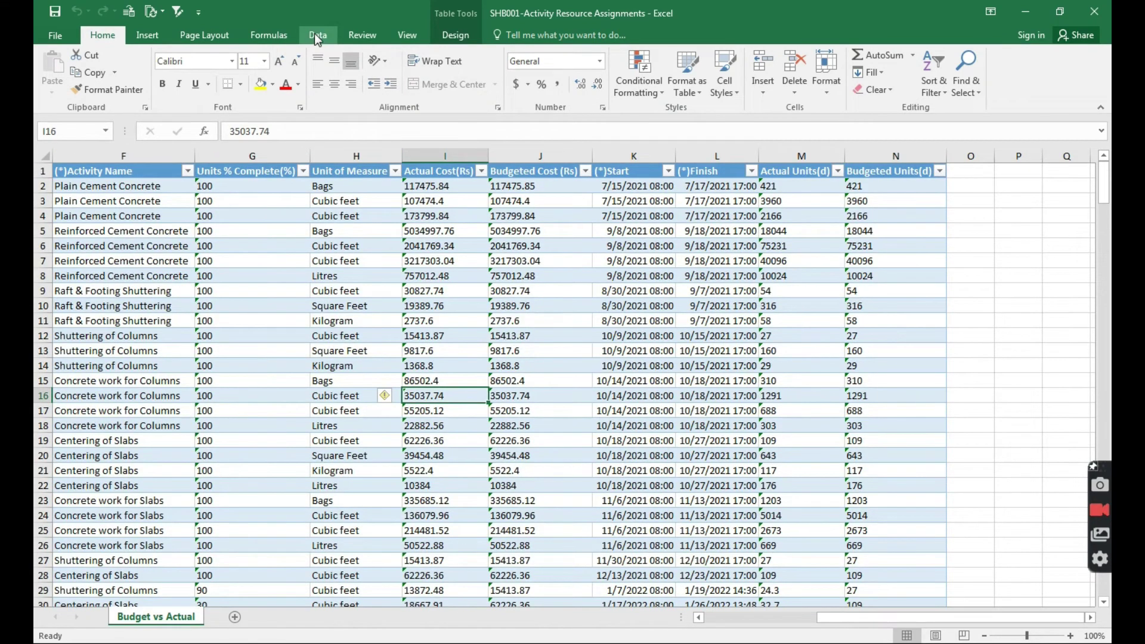
# Load the Budget vs Actual table into the Query Editor and point out the Ground Floor entries in its WBS Name column.
pyautogui.click(315, 36)
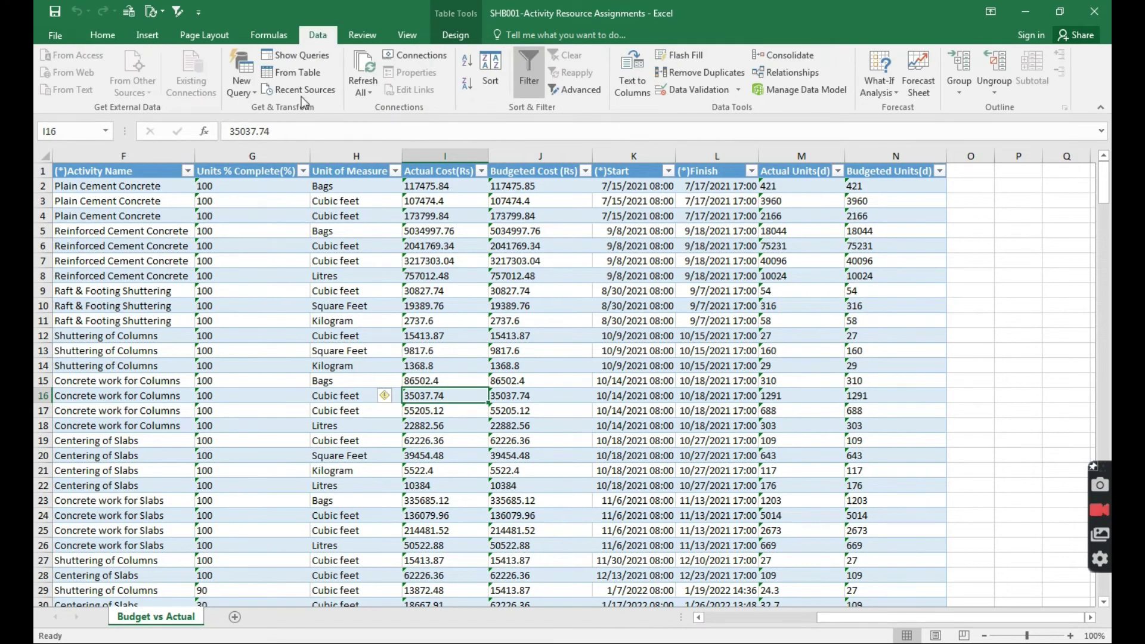
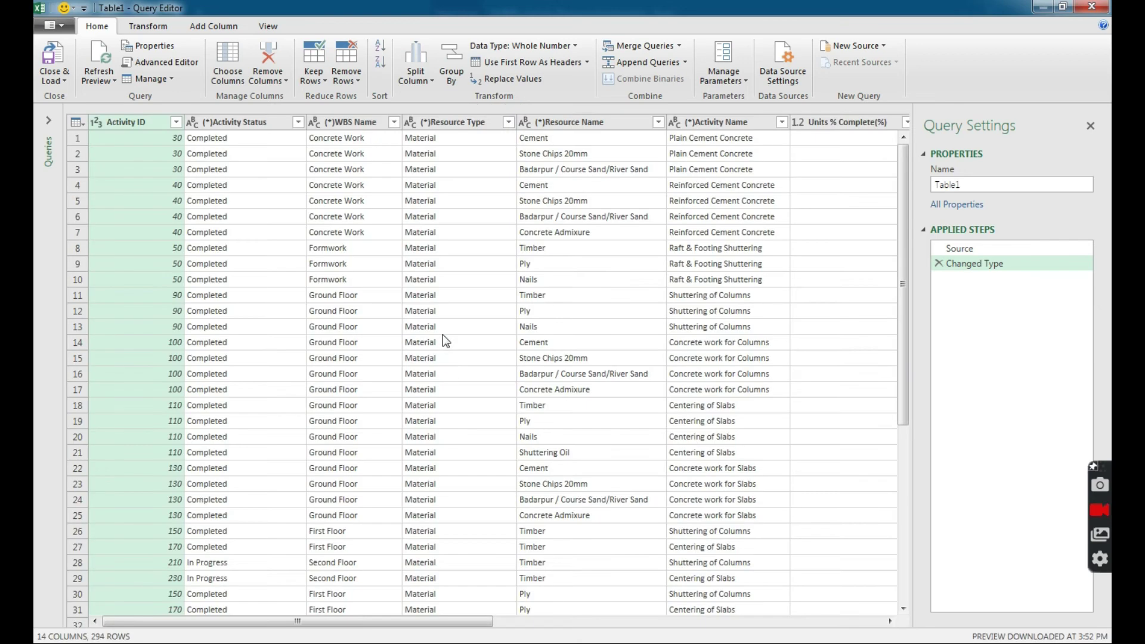
pyautogui.click(352, 290)
pyautogui.moveTo(380, 531); pyautogui.dragTo(333, 373)
pyautogui.click(334, 347)
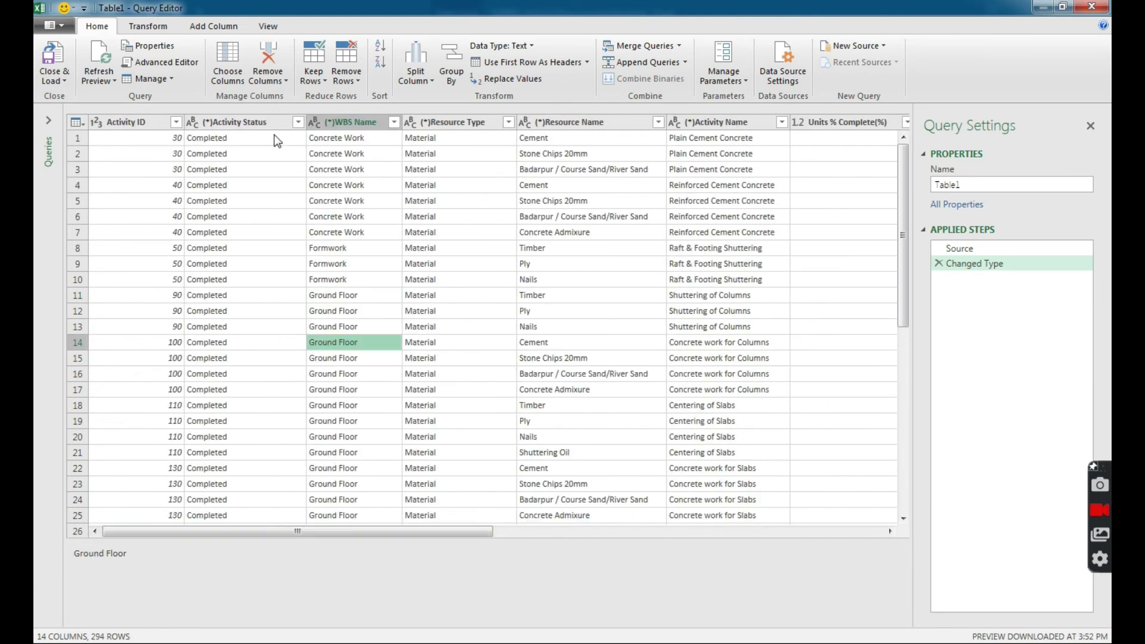
# Close the Query Editor and the "SHB001-Activity Resource Assignments" workbook.
pyautogui.click(1095, 8)
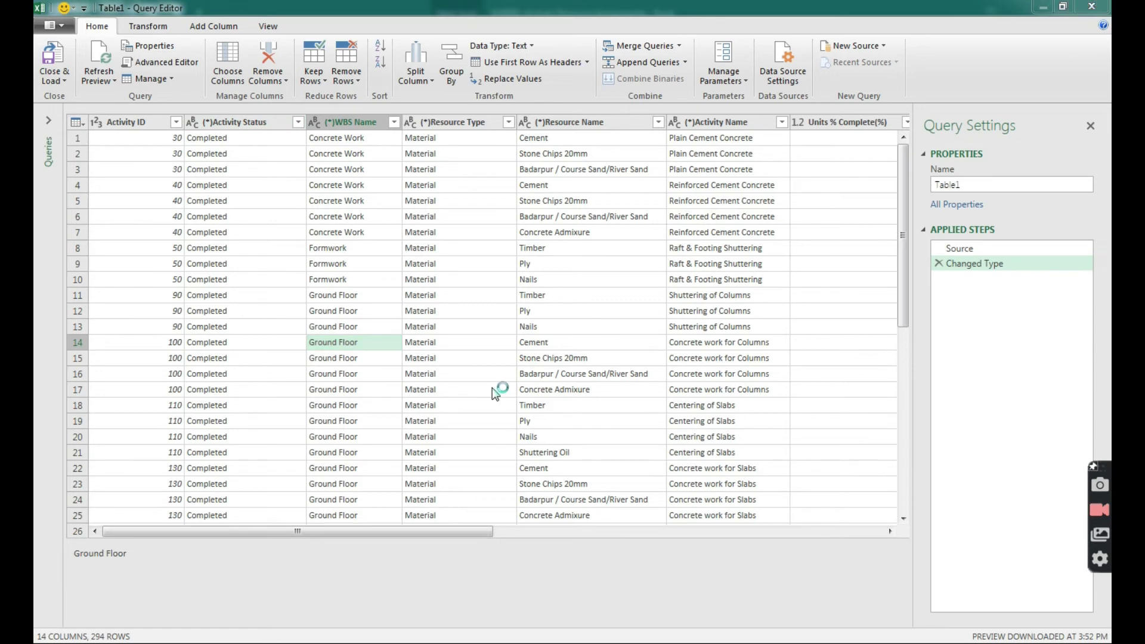
pyautogui.click(645, 352)
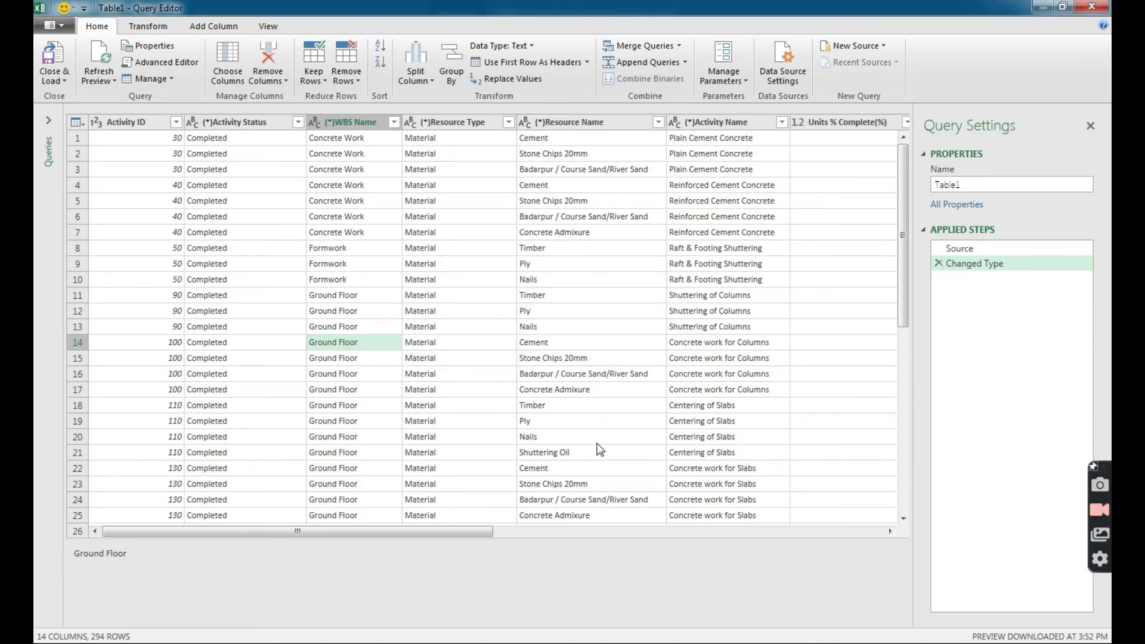
pyautogui.click(568, 377)
pyautogui.click(542, 246)
pyautogui.click(630, 324)
pyautogui.click(1096, 9)
pyautogui.click(563, 350)
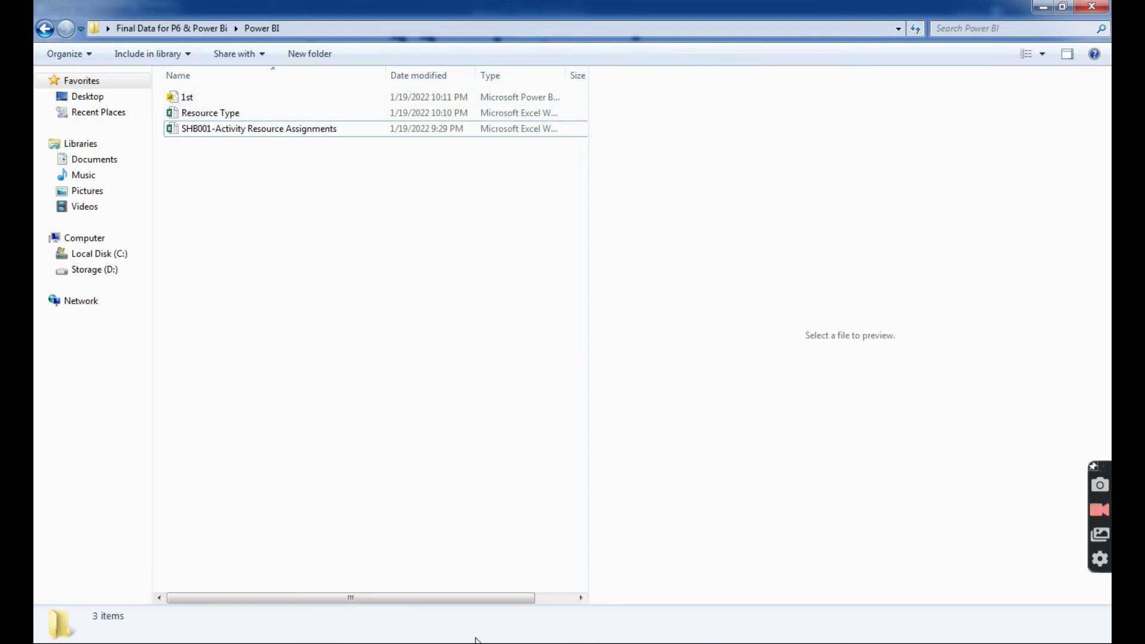
# Switch to the "1st" report in Power BI Desktop and cross-filter its visuals by each donut category from First Floor through Steel Work.
pyautogui.moveTo(471, 639)
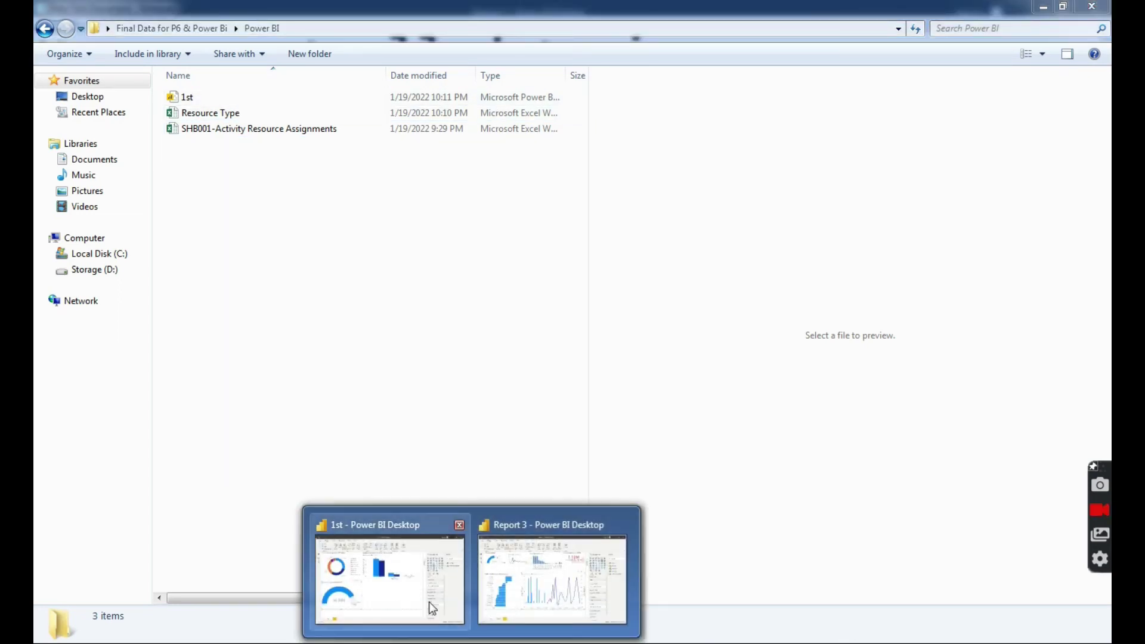
pyautogui.hotkey('alt', 'Tab')
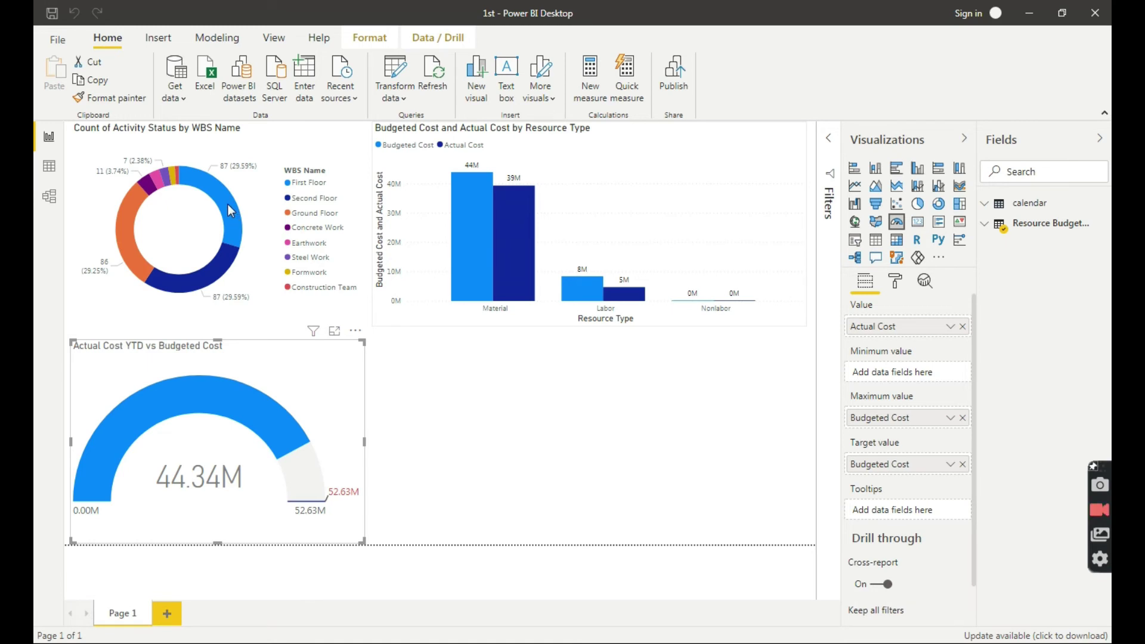
pyautogui.click(231, 211)
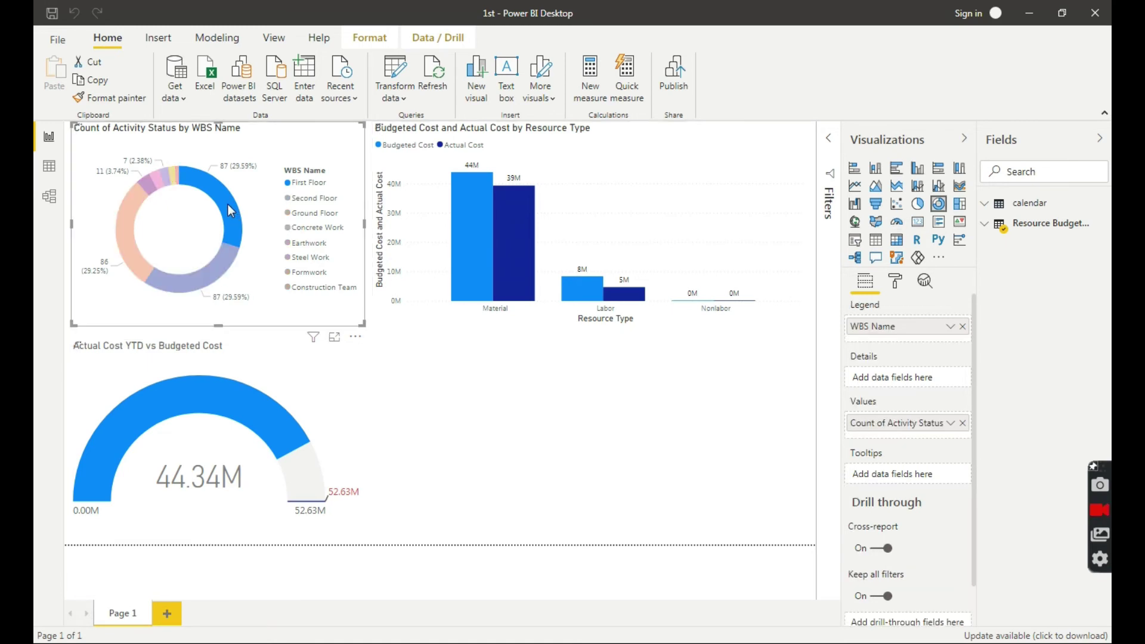
pyautogui.click(222, 272)
pyautogui.moveTo(220, 267)
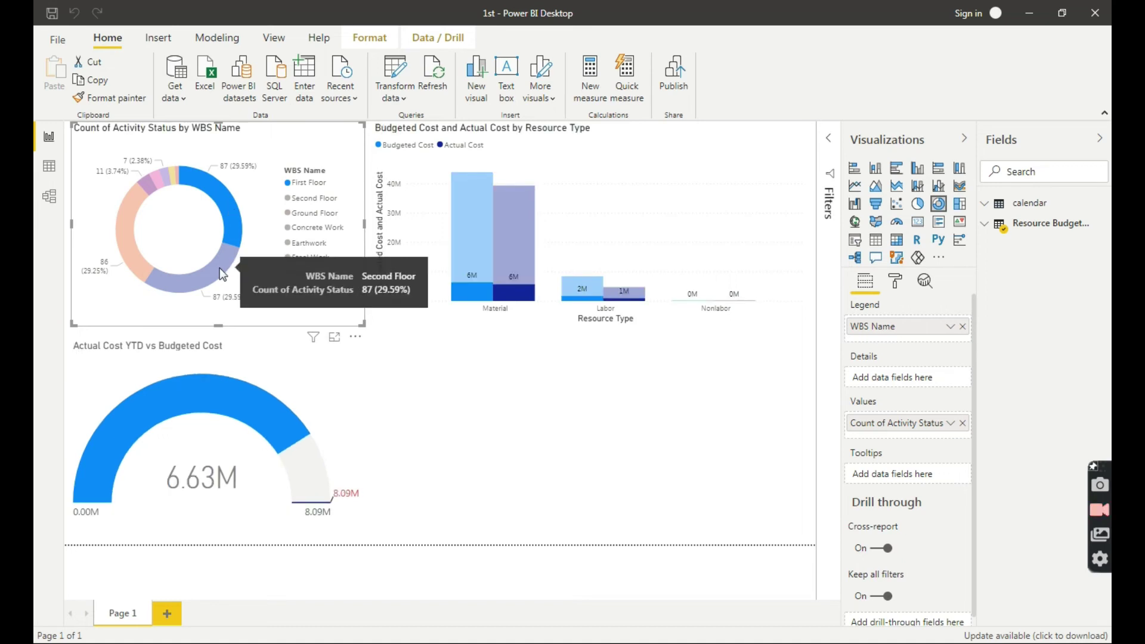
pyautogui.click(216, 278)
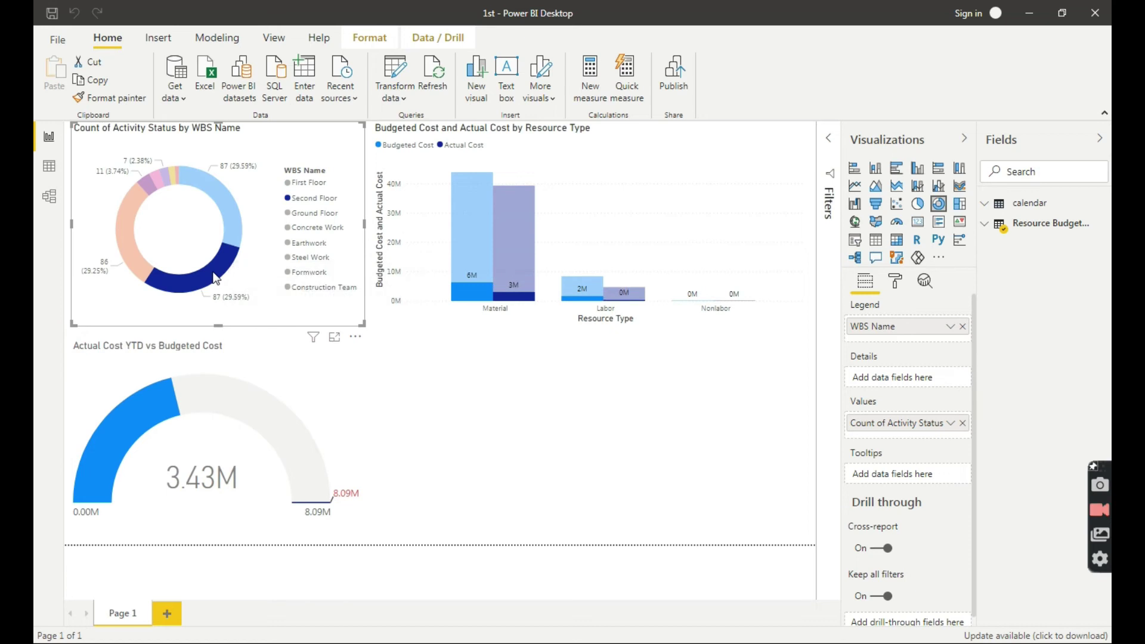
pyautogui.click(128, 238)
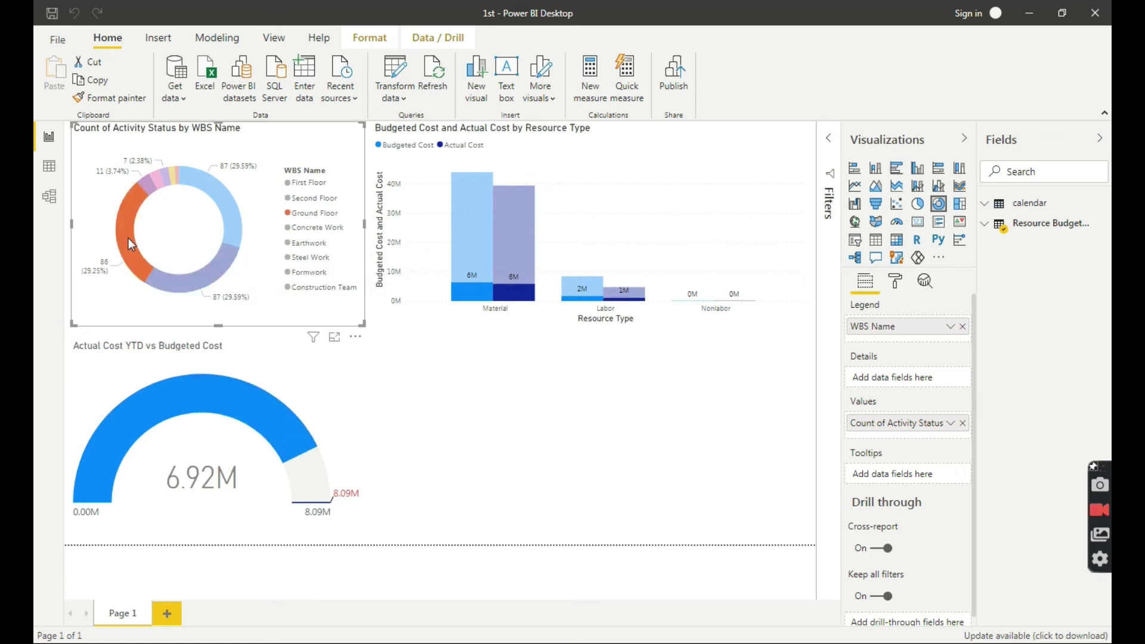
pyautogui.click(150, 185)
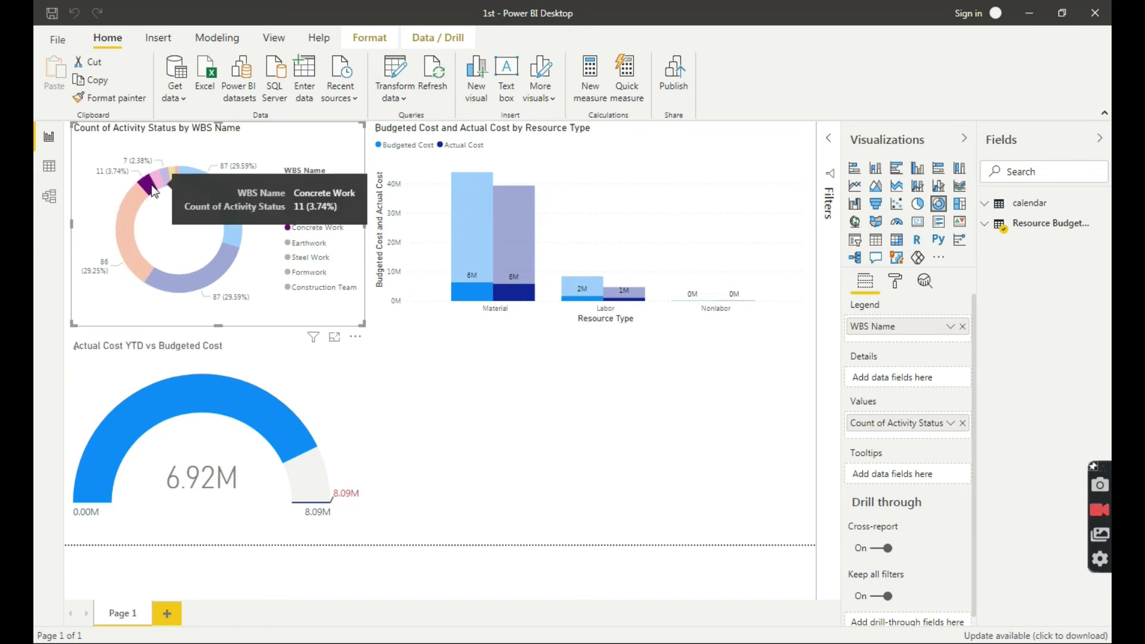
pyautogui.click(308, 243)
pyautogui.click(319, 261)
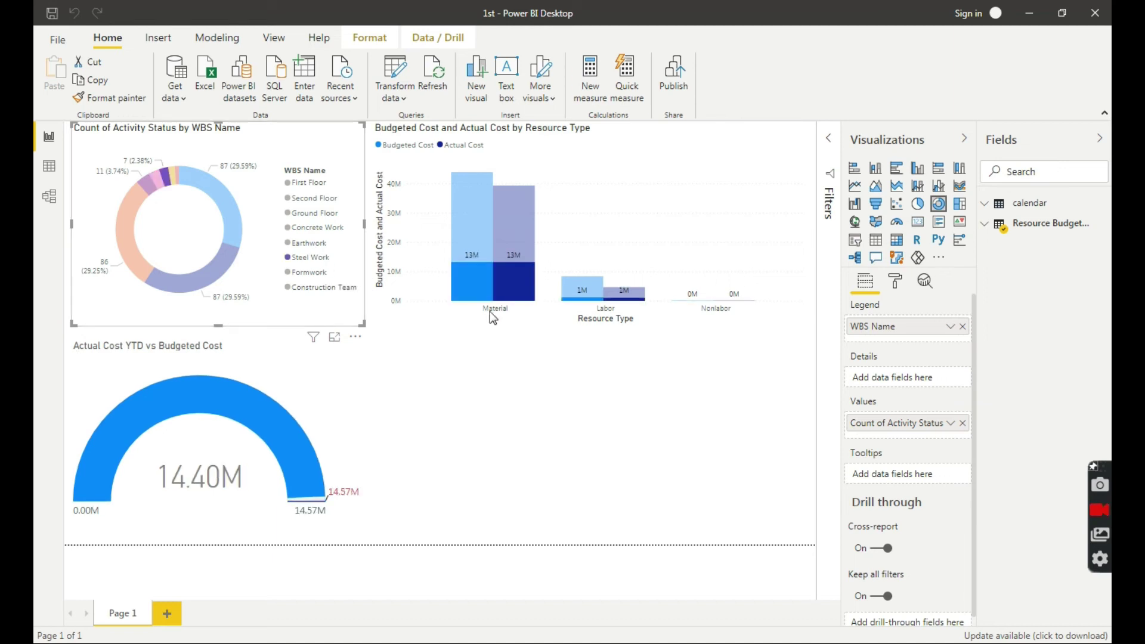
# Clear the Steel Work highlight and cross-filter the cost column chart and gauge by Ground Floor.
pyautogui.click(515, 382)
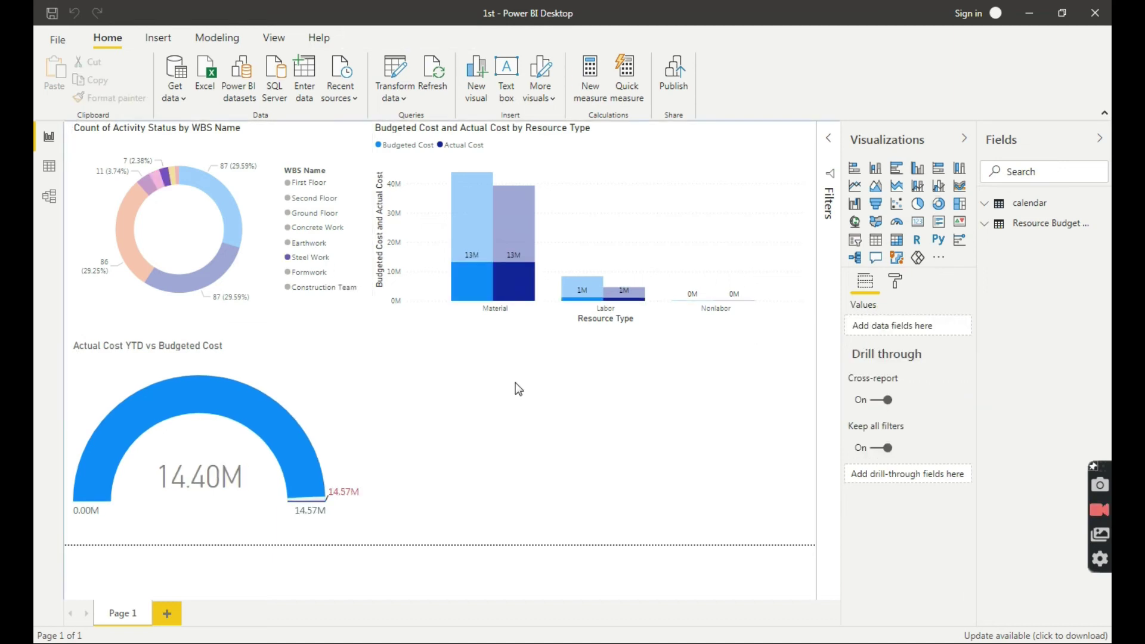
pyautogui.click(592, 191)
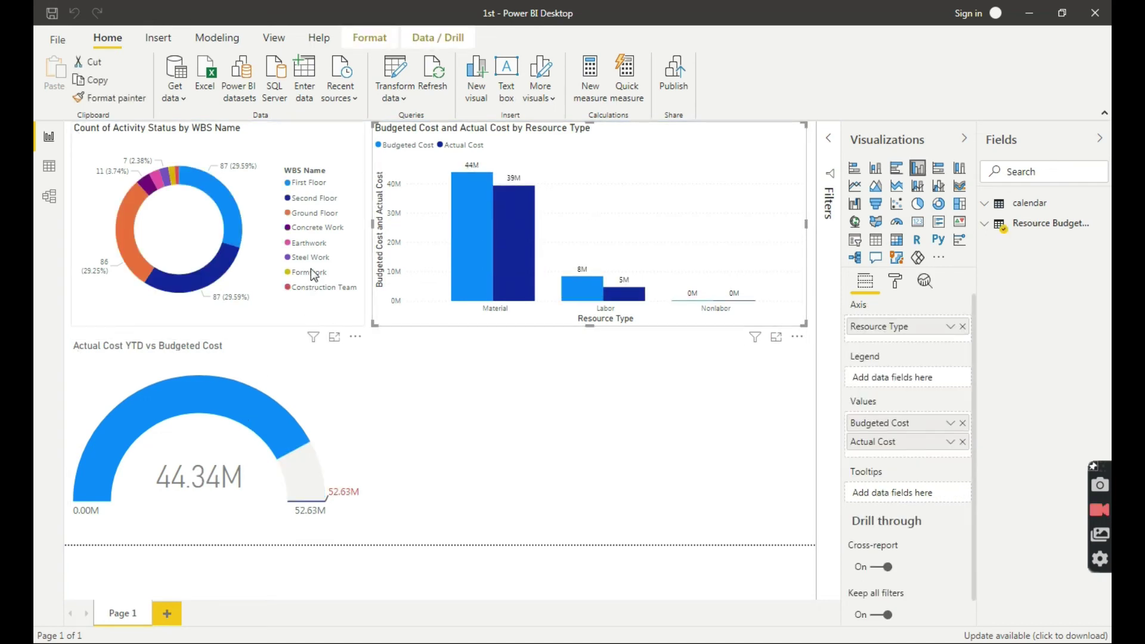
pyautogui.click(304, 214)
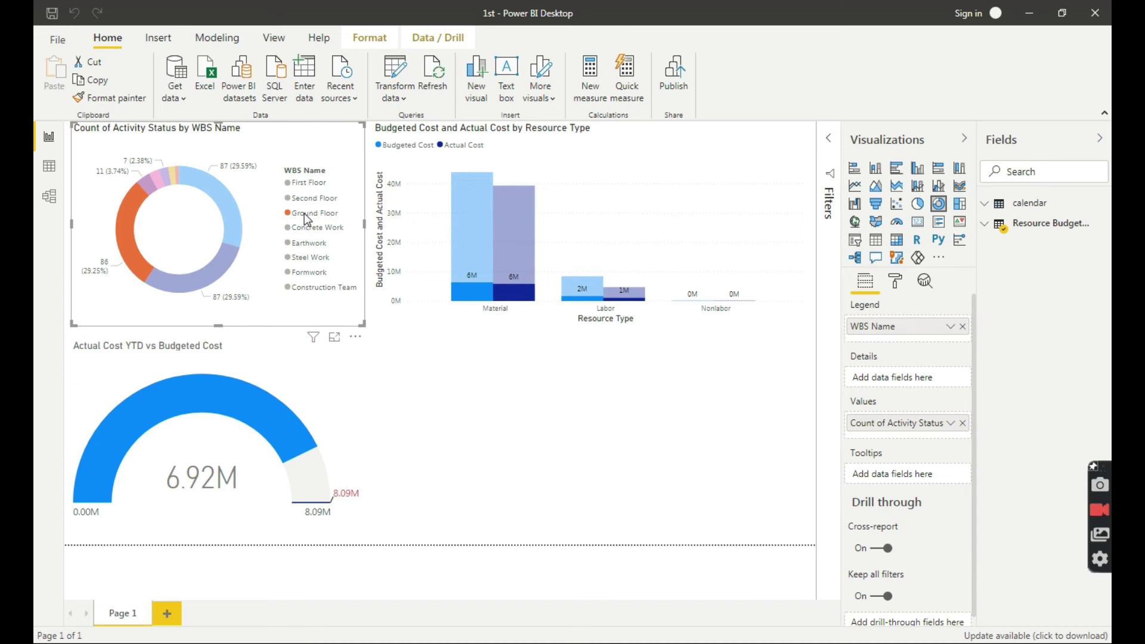
pyautogui.click(486, 363)
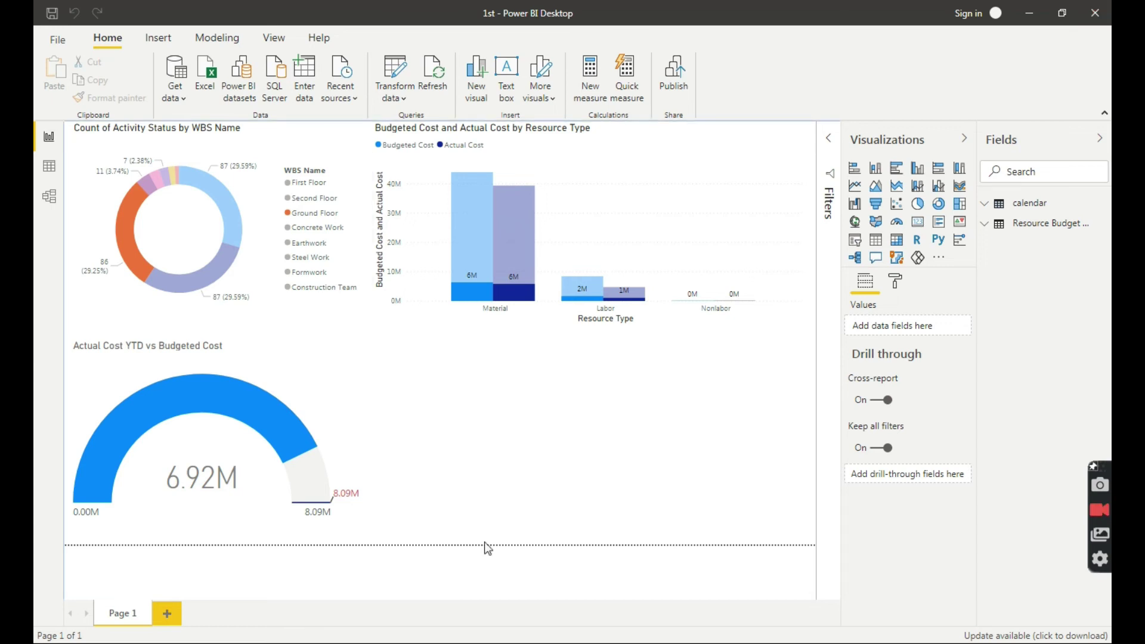
# Switch to Report 3 and cross-filter Page 1 by Flush Door and Putty Work in the Budget v Forecast % chart, clearing the highlight at the end.
pyautogui.click(486, 643)
pyautogui.click(473, 643)
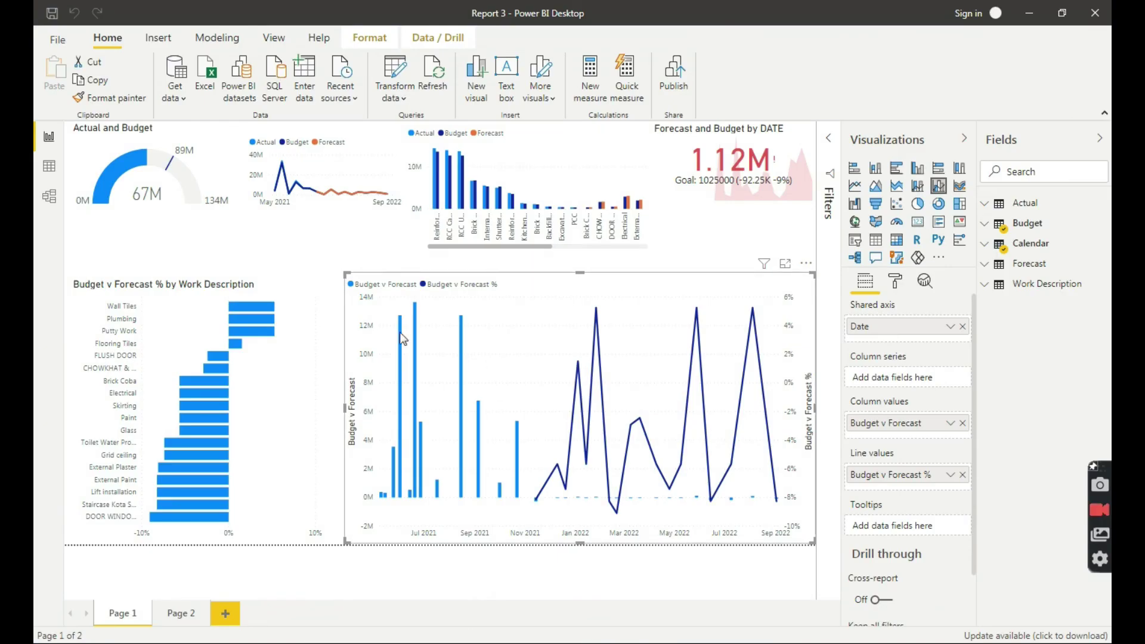
pyautogui.click(134, 190)
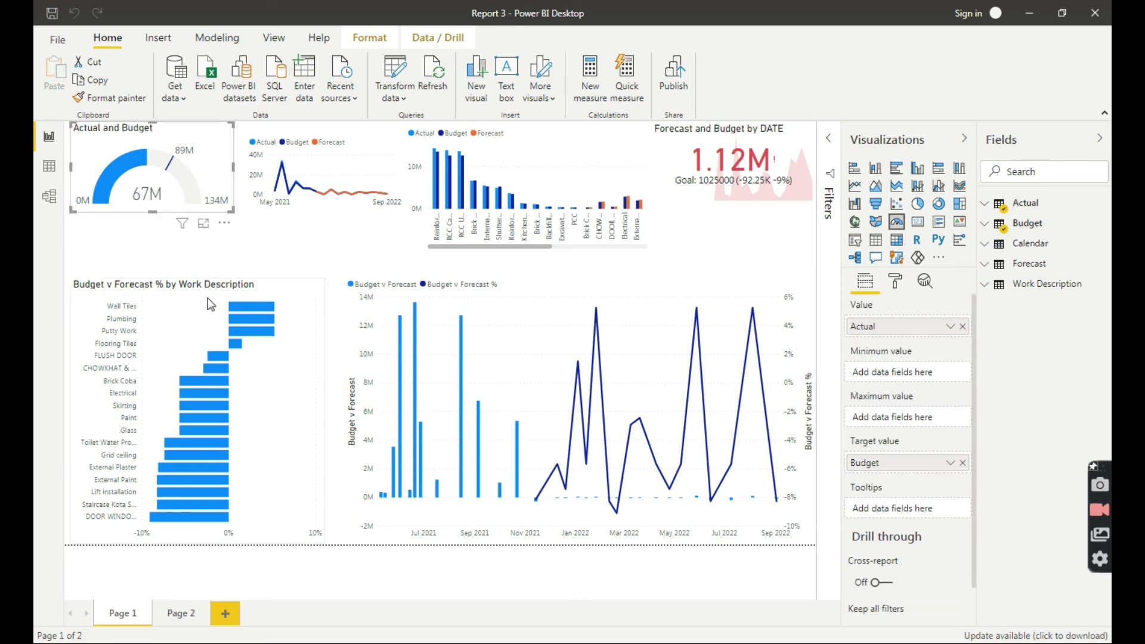
pyautogui.click(215, 357)
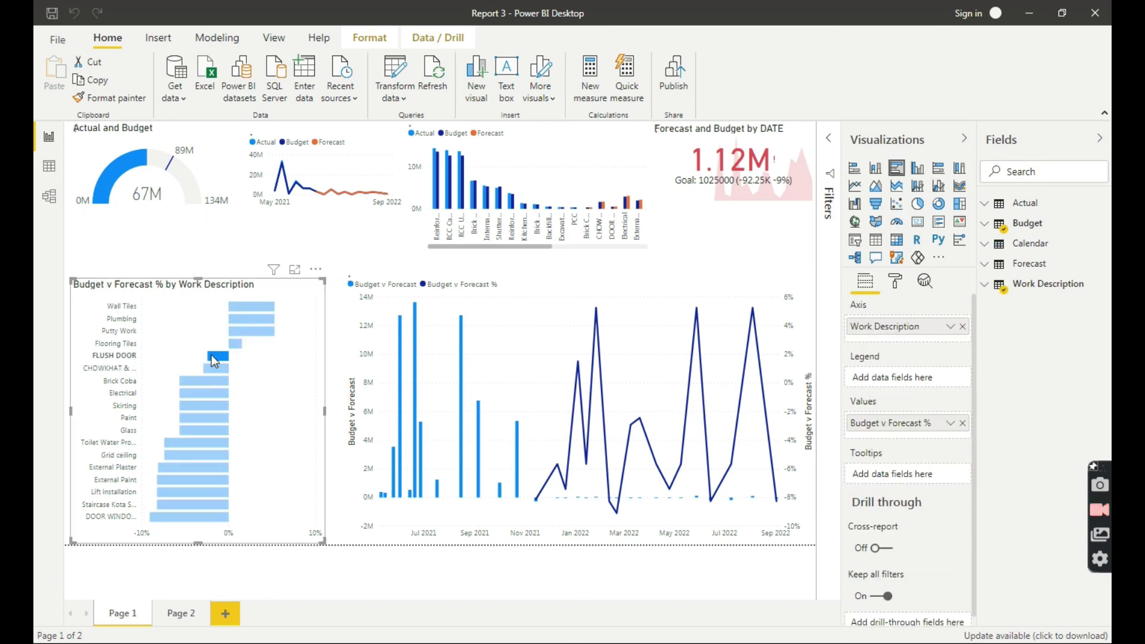
pyautogui.click(256, 335)
pyautogui.click(273, 383)
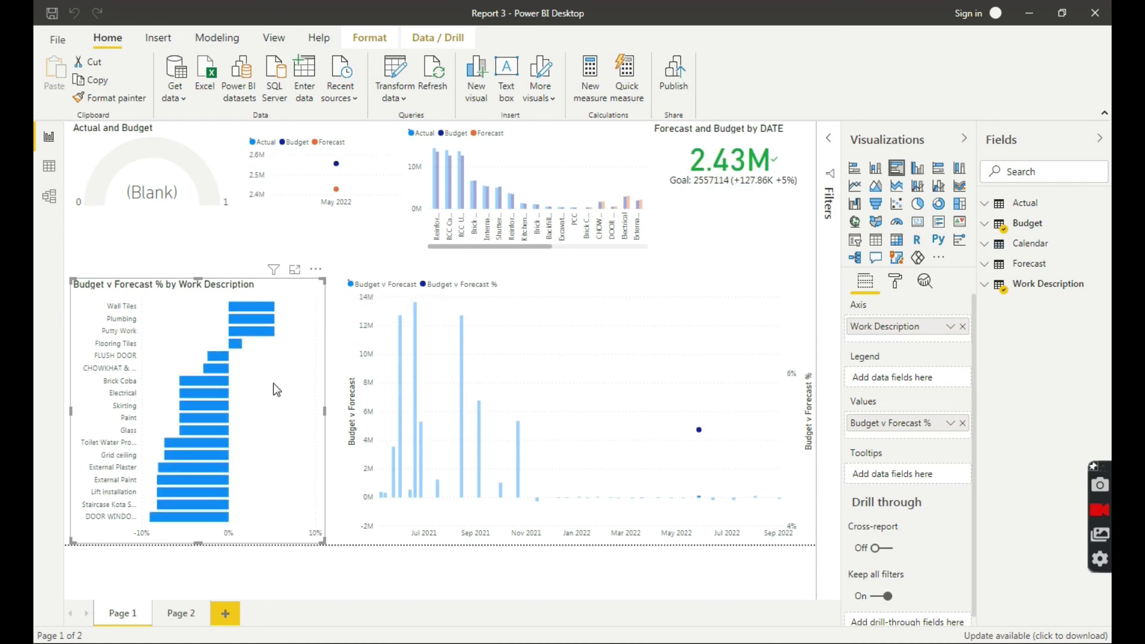
# Look through the work descriptions in the Actual, Budget and Forecast column chart and cross-filter the page by Electrical.
pyautogui.moveTo(448, 246); pyautogui.dragTo(525, 248)
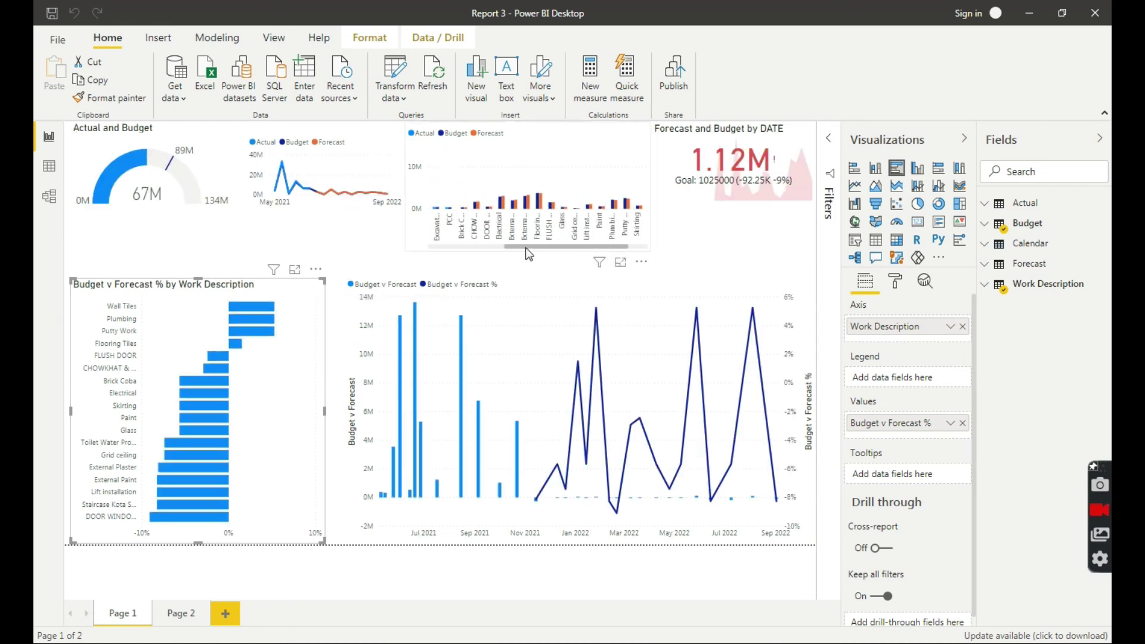
pyautogui.click(501, 206)
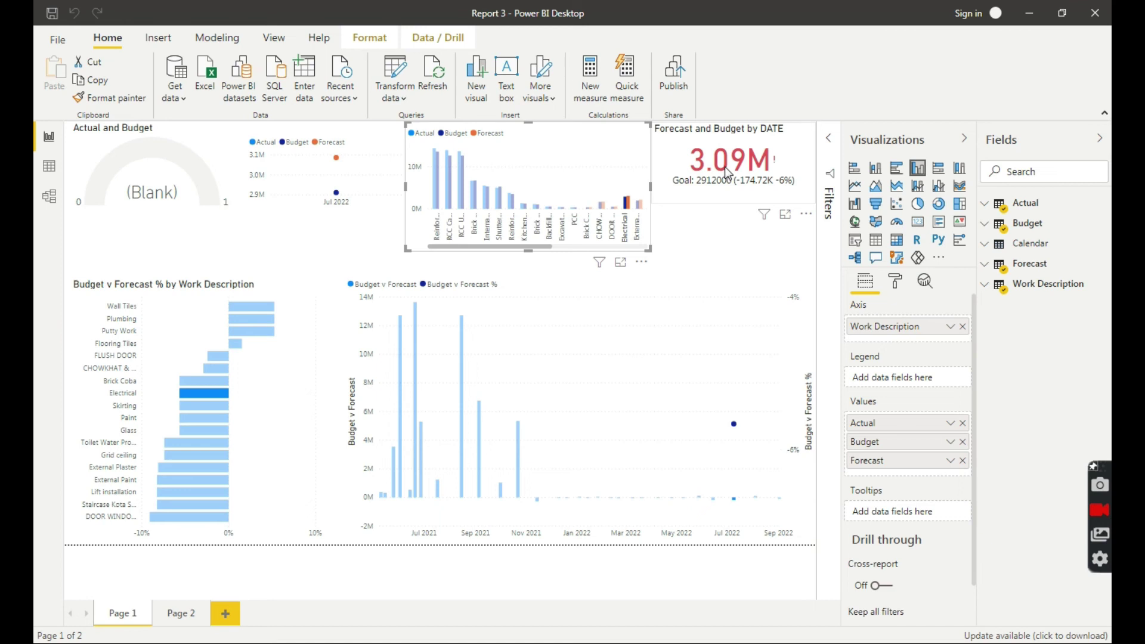
pyautogui.moveTo(522, 245); pyautogui.dragTo(591, 248)
# On Page 2, collapse the decomposition tree and expand Sub Structure through reinforcement binding, its assigned resource and quantity 71000 to the unit.
pyautogui.click(181, 613)
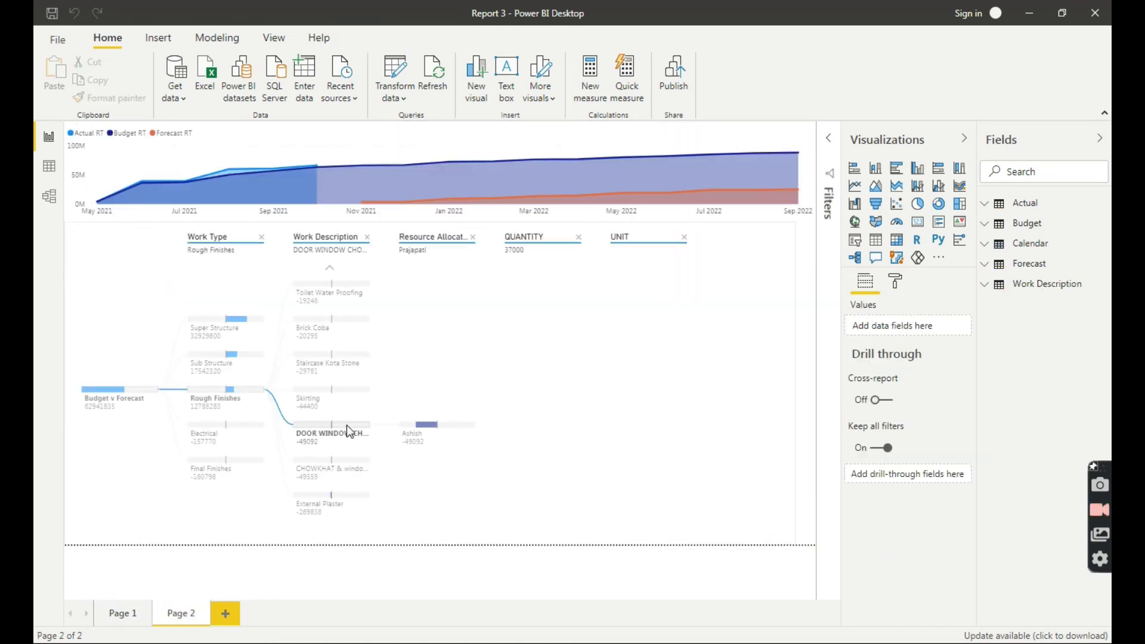
pyautogui.click(145, 397)
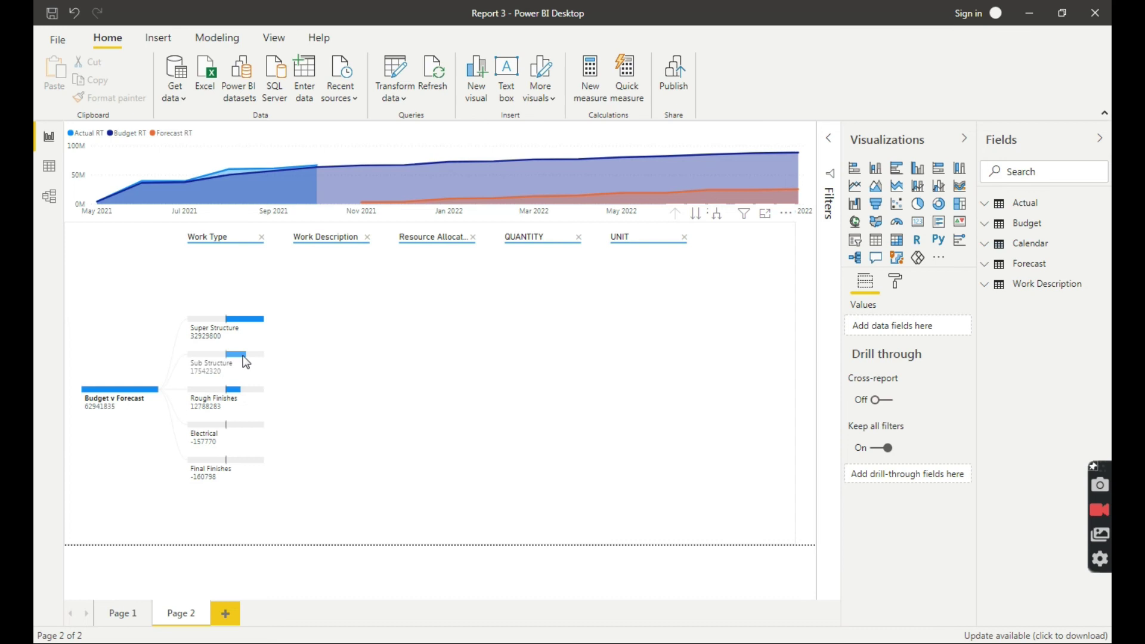
pyautogui.click(241, 355)
pyautogui.click(344, 325)
pyautogui.click(436, 320)
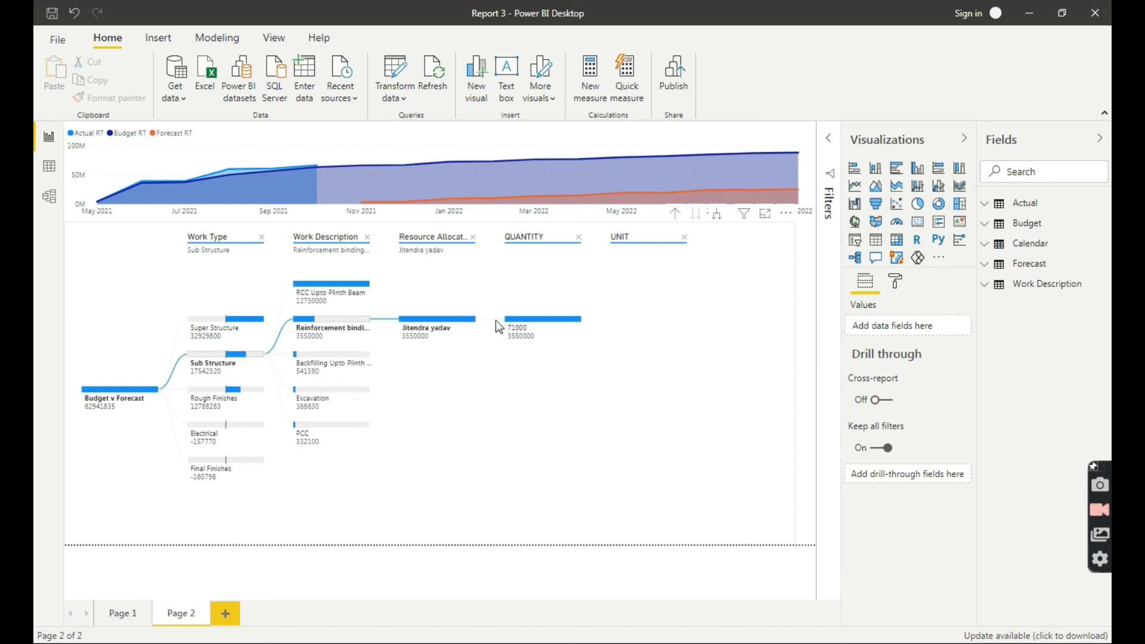
pyautogui.click(542, 320)
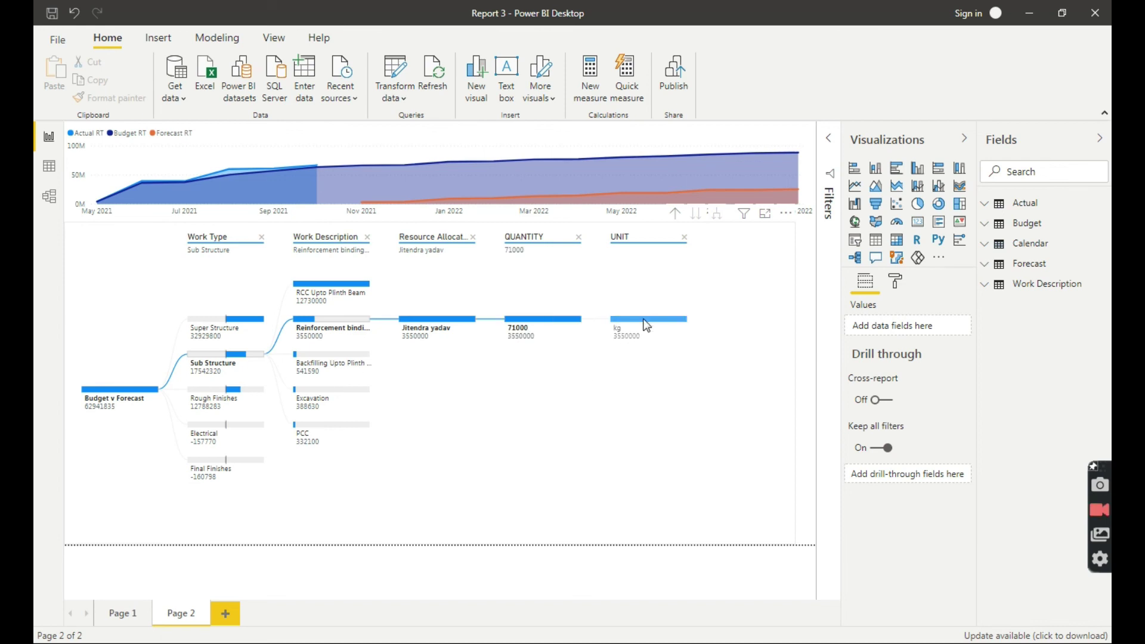
pyautogui.click(631, 352)
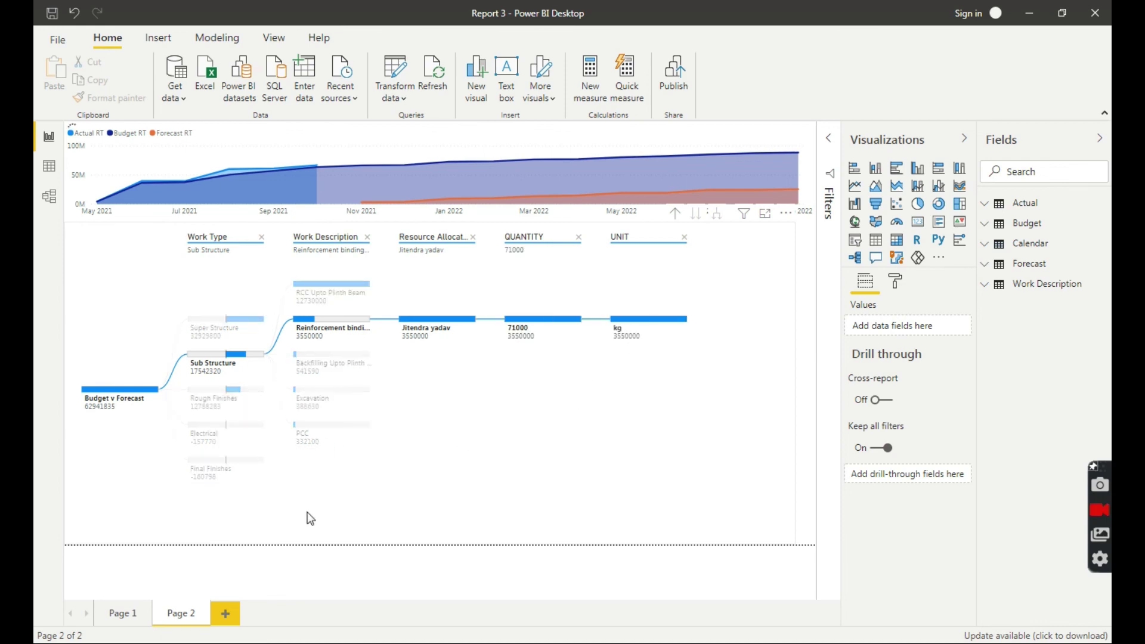
# Expand Rough Finishes in the decomposition tree through Brick Work 115mm and its assigned resource to the quantity and unit.
pyautogui.click(213, 390)
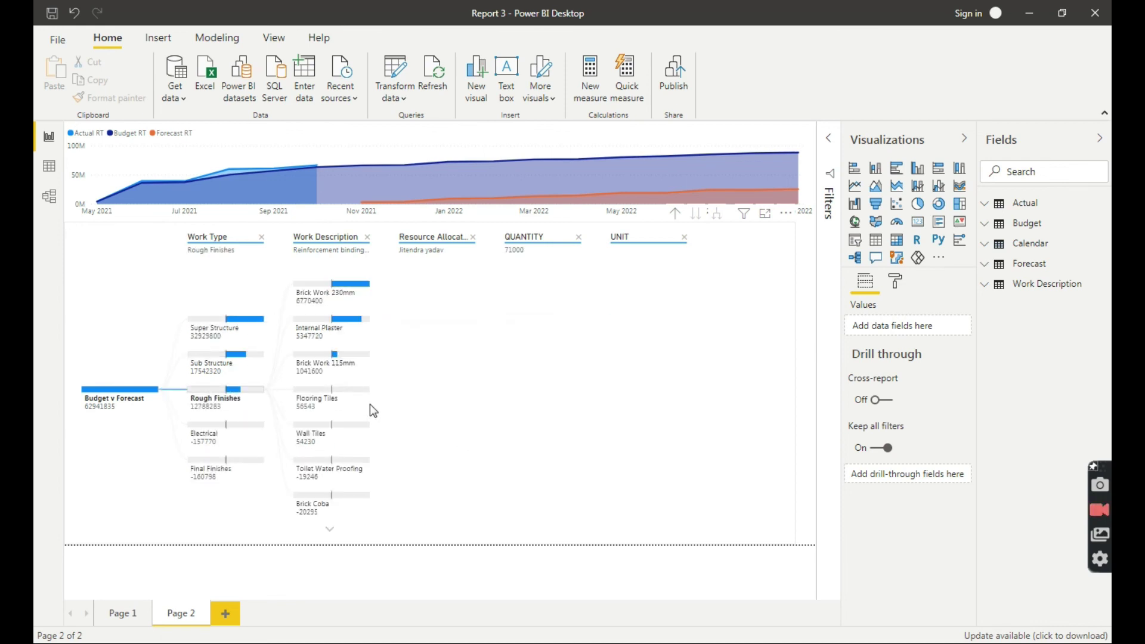
pyautogui.click(354, 356)
pyautogui.click(554, 356)
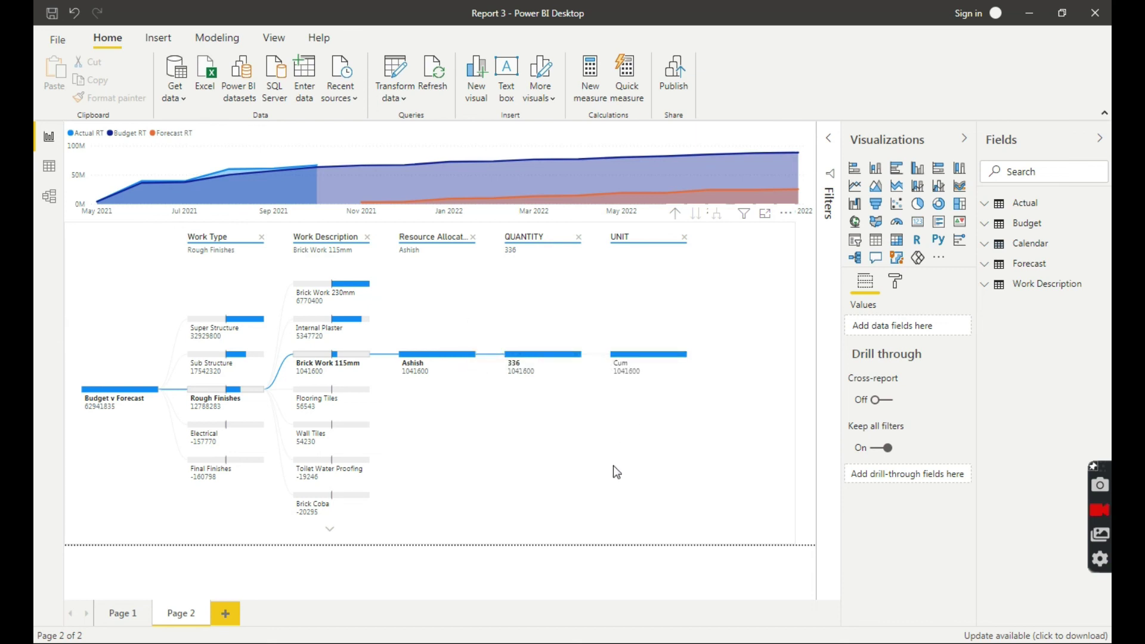
pyautogui.click(591, 471)
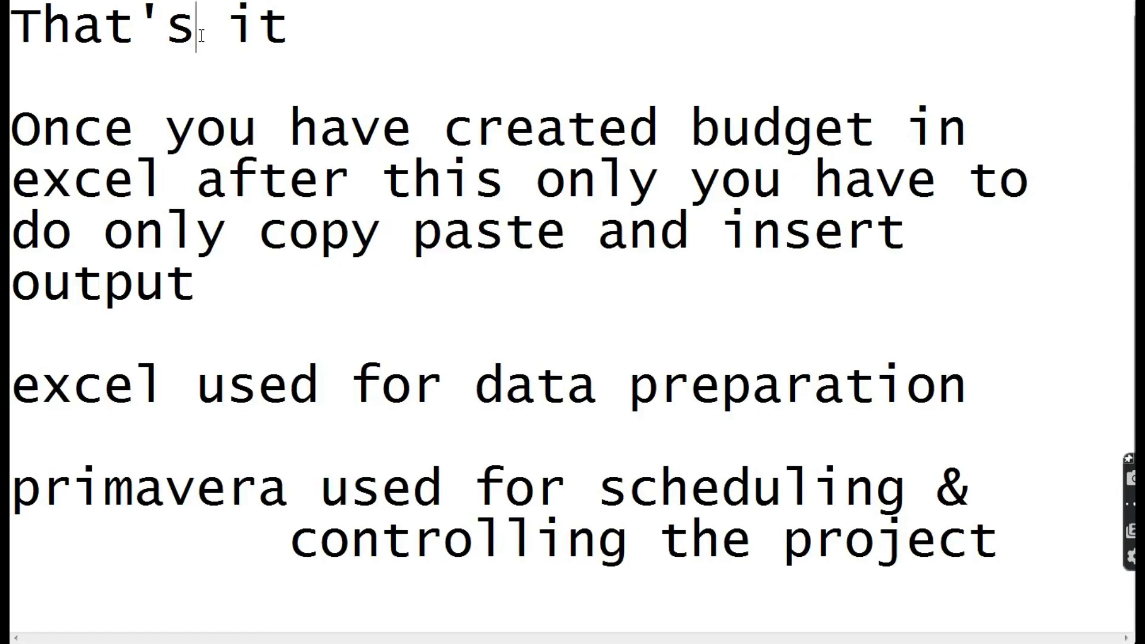
# Switch to the Notepad note and read through its closing summary about creating the budget in Excel.
pyautogui.press('Right')
pyautogui.press('Right')
pyautogui.press('Right')
pyautogui.press('Right')
pyautogui.press('Right')
pyautogui.press('Right')
pyautogui.press('Right')
pyautogui.press('Right')
pyautogui.press('Right')
pyautogui.press('Right')
pyautogui.press('Right')
pyautogui.press('Right')
pyautogui.press('Right')
pyautogui.press('Right')
pyautogui.press('Right')
pyautogui.press('Right')
pyautogui.press('Right')
pyautogui.press('Right')
pyautogui.press('Right')
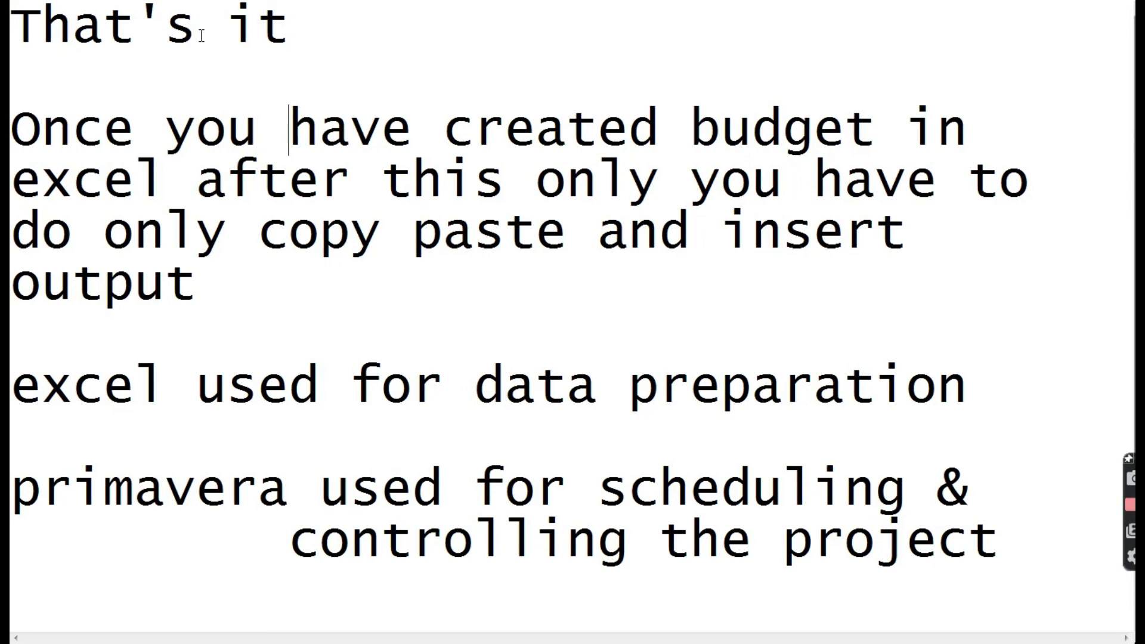